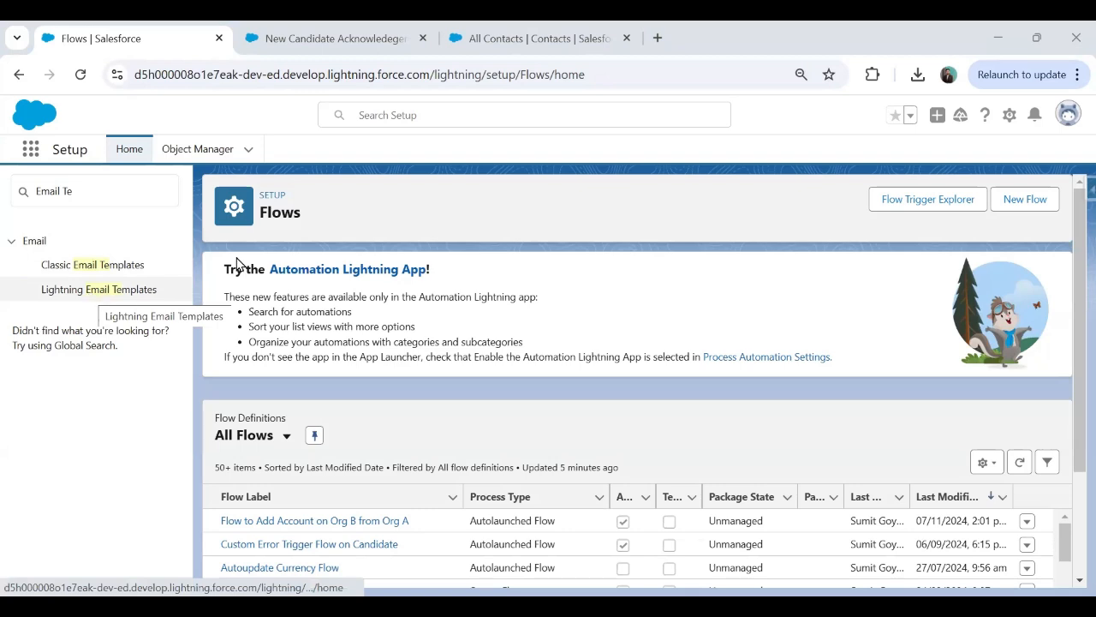
# Turn on Folders and Enhanced Sharing on the Lightning Email Templates setup page.
pyautogui.click(98, 295)
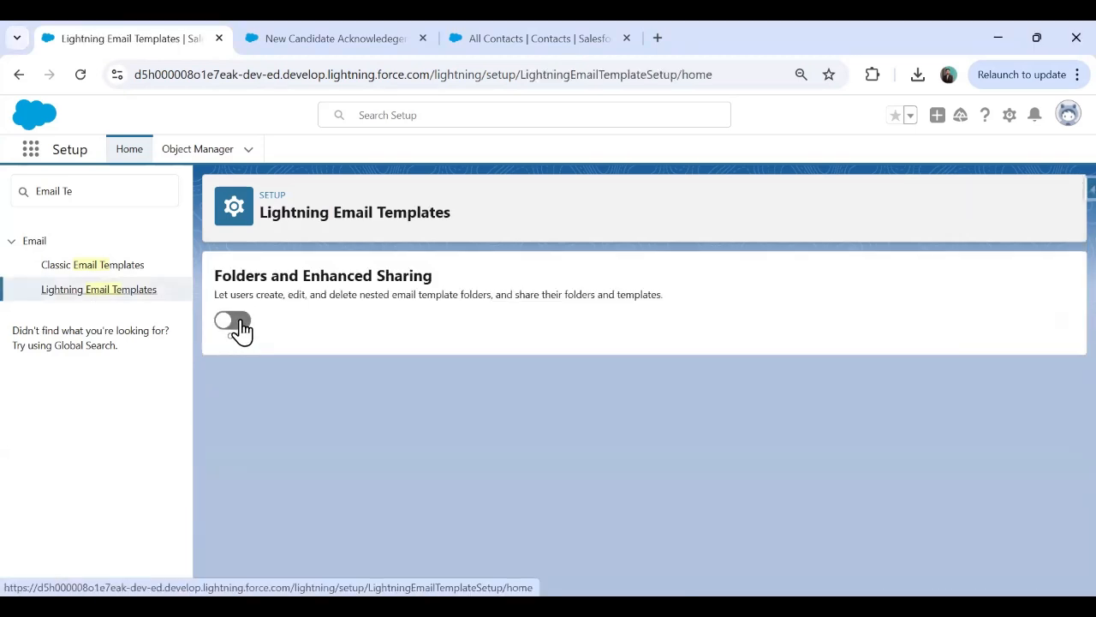
pyautogui.click(242, 330)
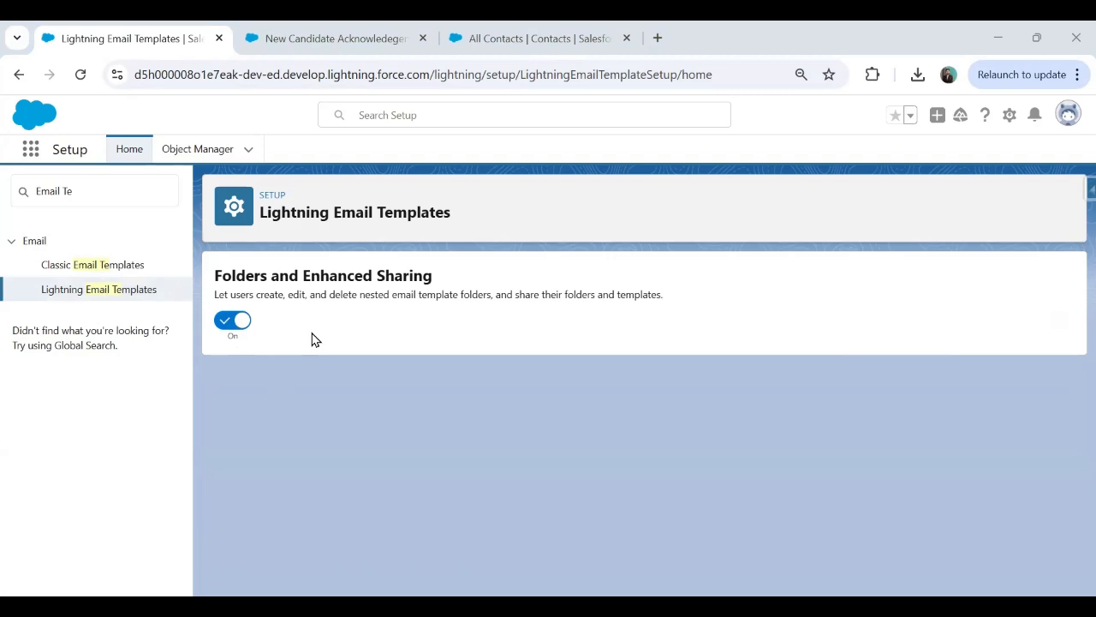
# Go to the Email Templates list through an App Launcher search for 'Emai'.
pyautogui.click(32, 158)
pyautogui.write('Emai')
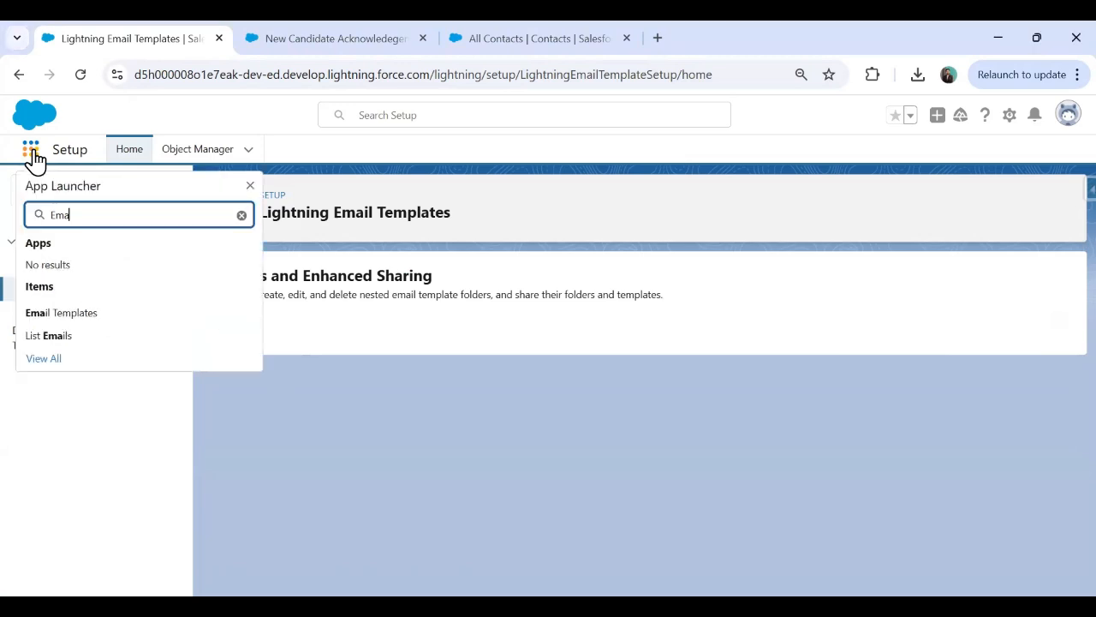
pyautogui.click(66, 319)
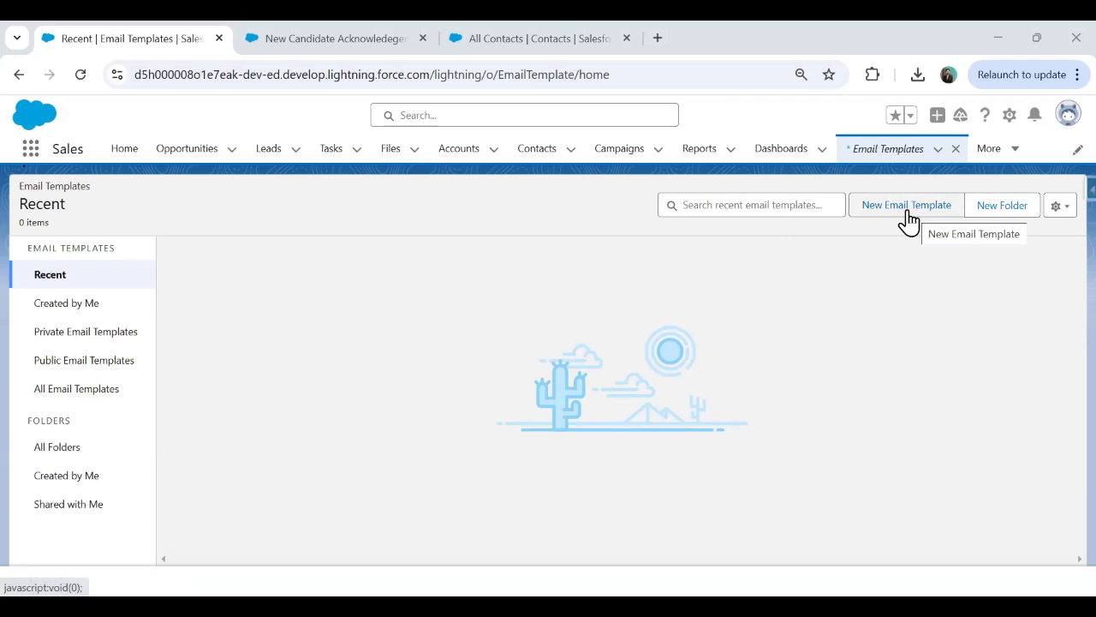
# Start a new email template named 'New Contact Email Template' with Related Entity Type Contact.
pyautogui.click(908, 216)
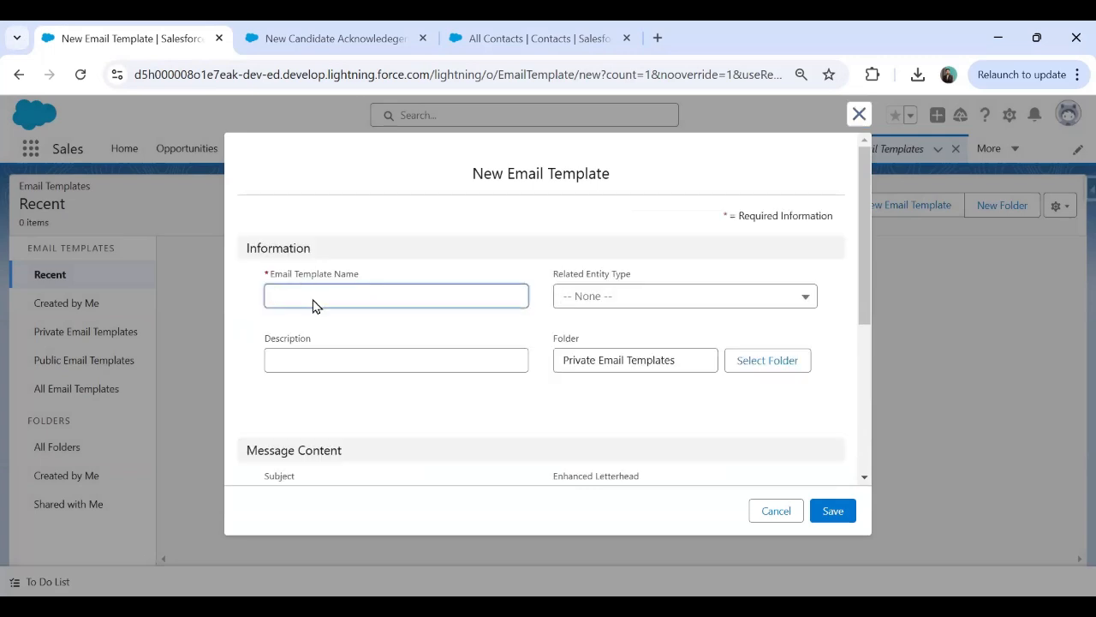
pyautogui.write('New Contact Email Template')
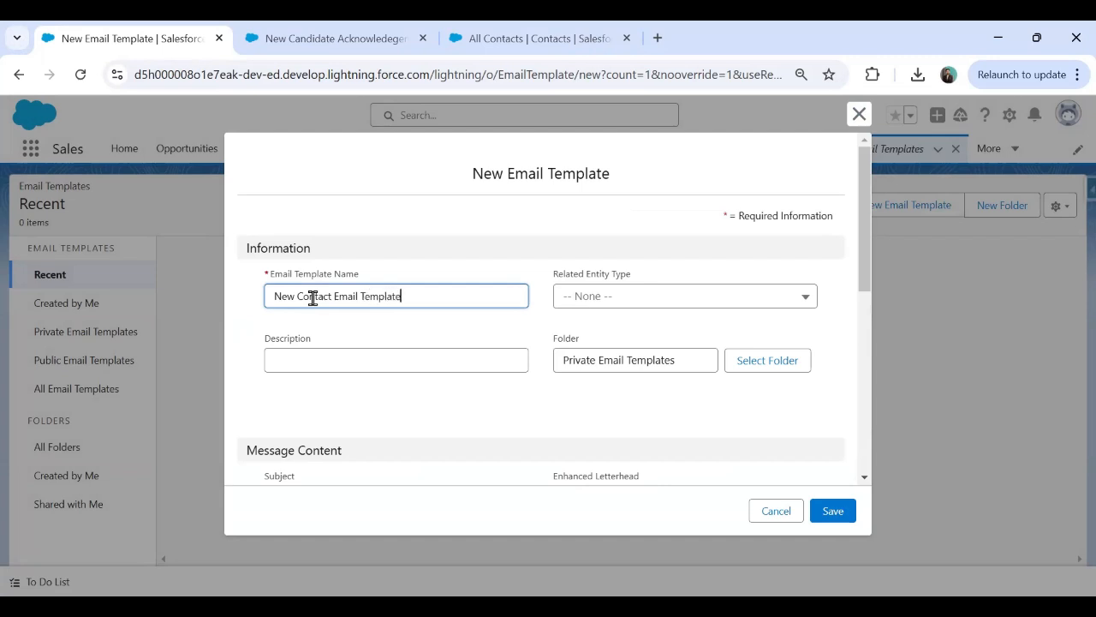
pyautogui.click(589, 297)
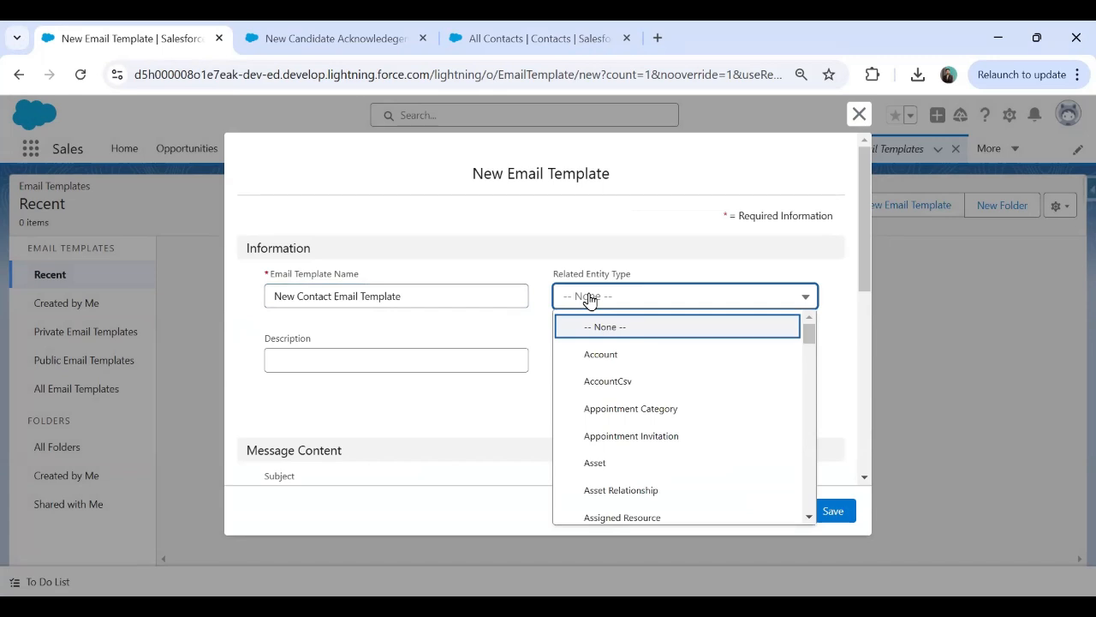
pyautogui.write('con')
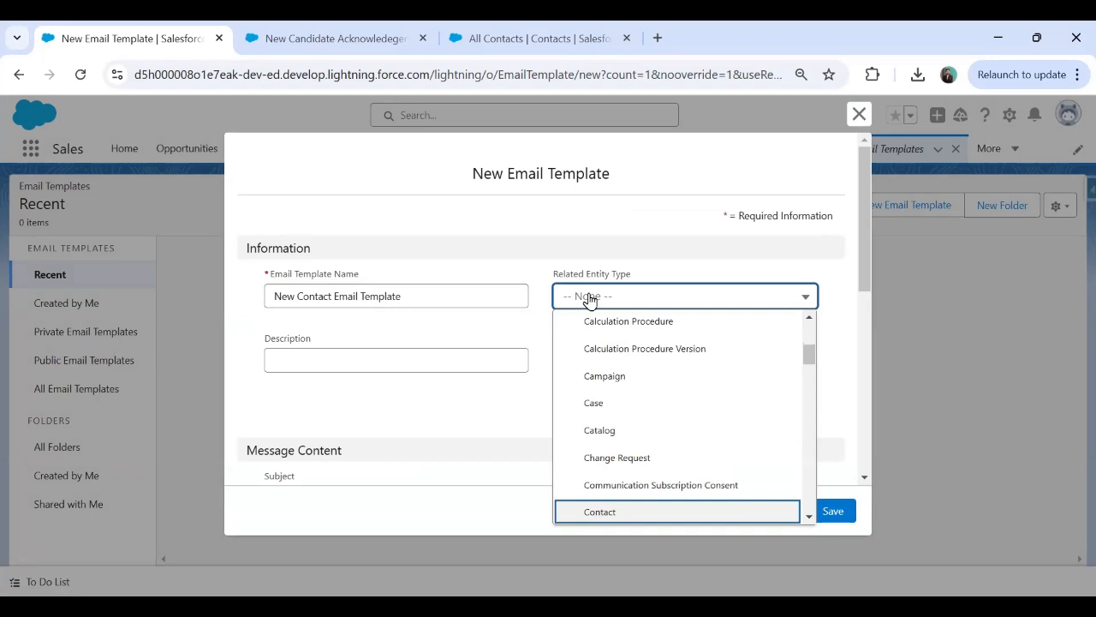
pyautogui.press('Return')
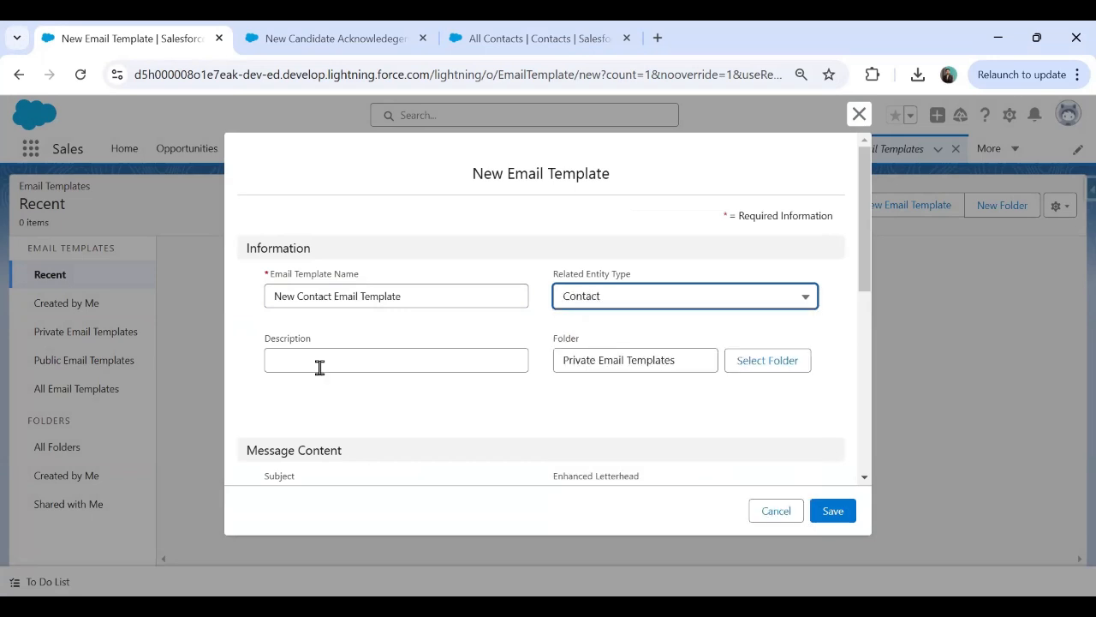
pyautogui.click(765, 367)
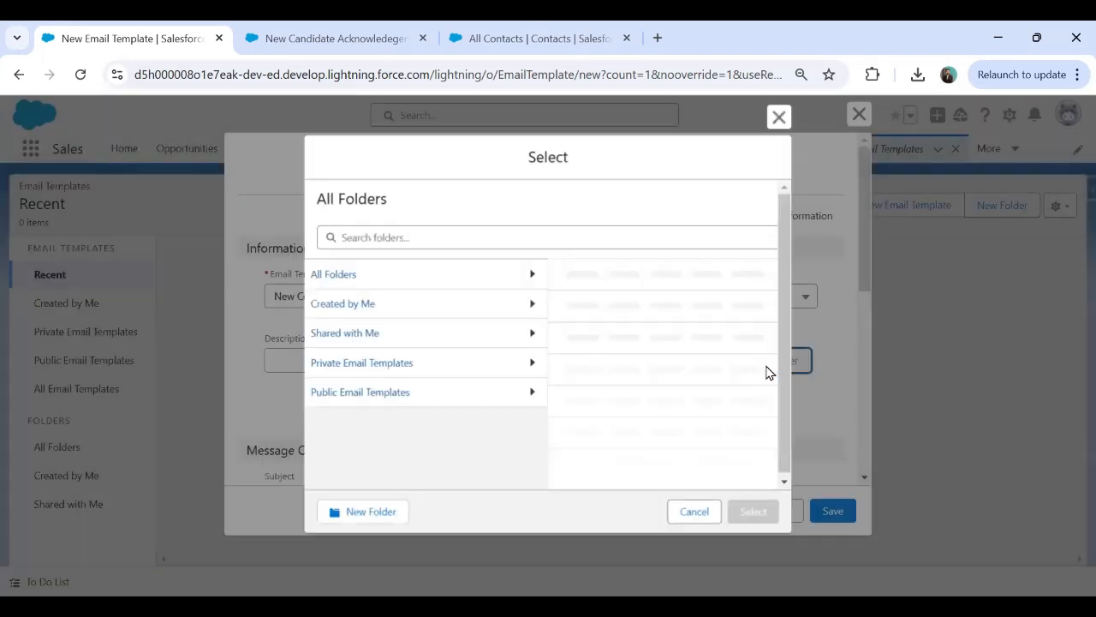
# File the template in Public Email Templates, give it the subject 'Welcome to AITECHONE', and save.
pyautogui.click(374, 395)
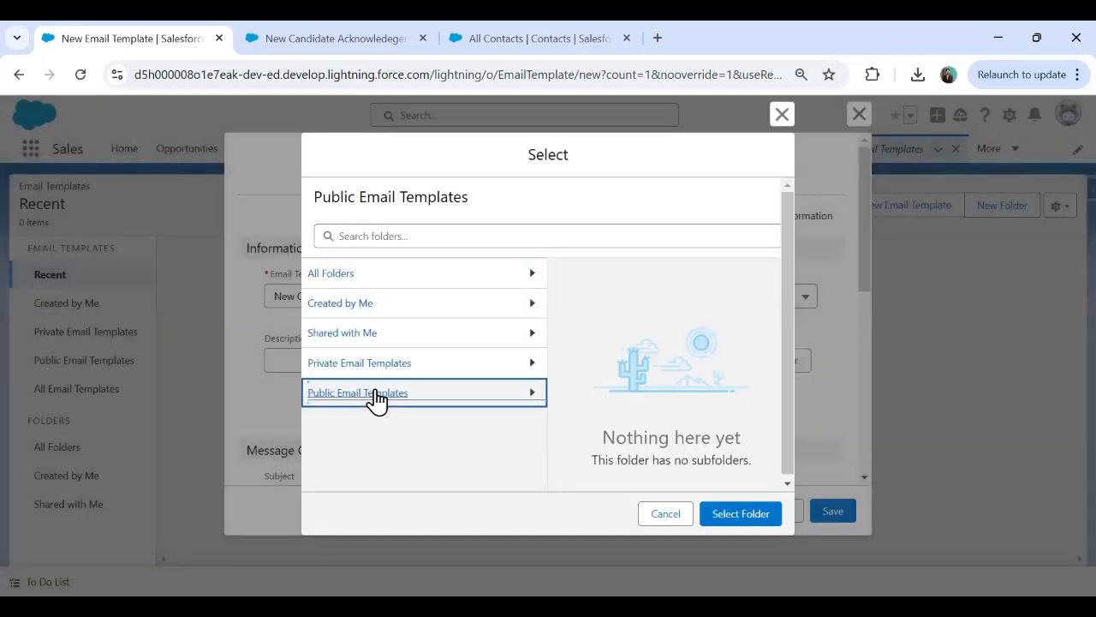
pyautogui.click(741, 513)
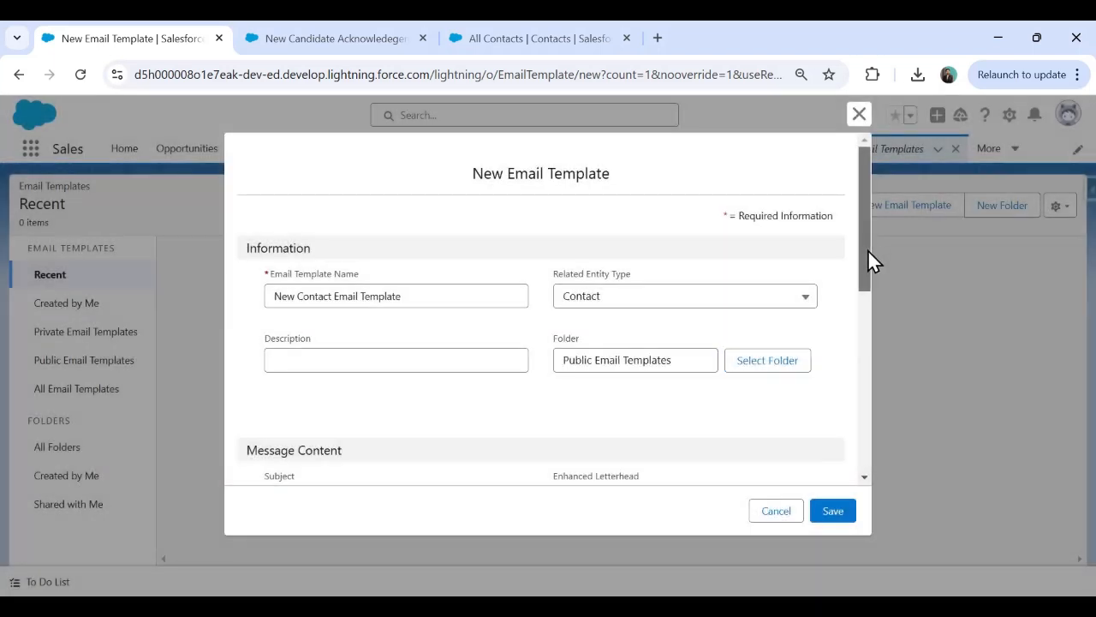
pyautogui.moveTo(866, 257); pyautogui.dragTo(868, 315)
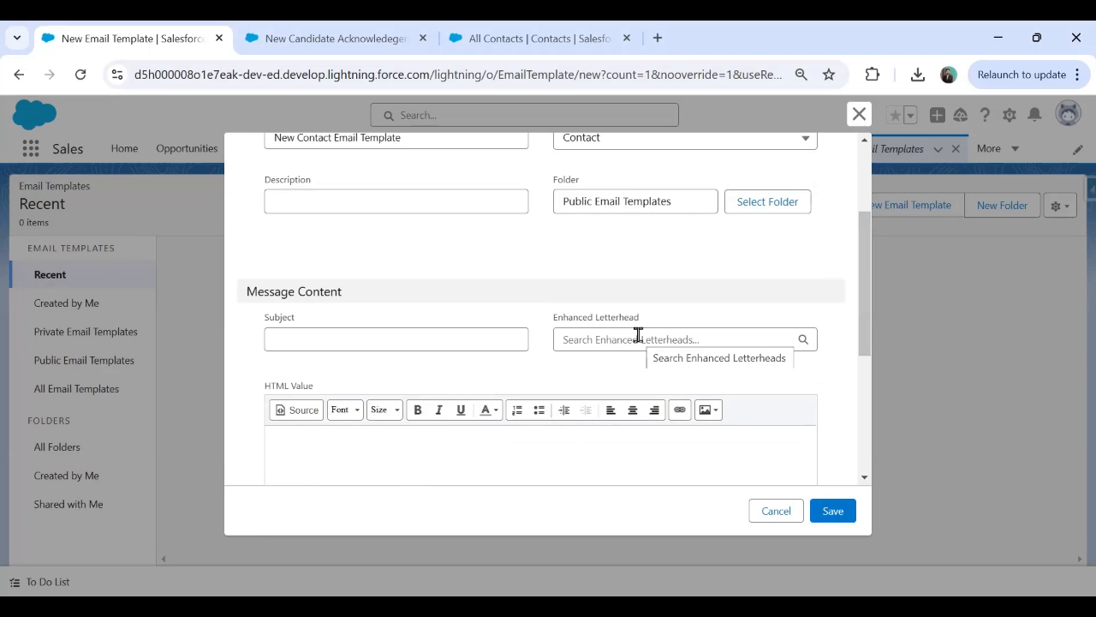
pyautogui.click(346, 339)
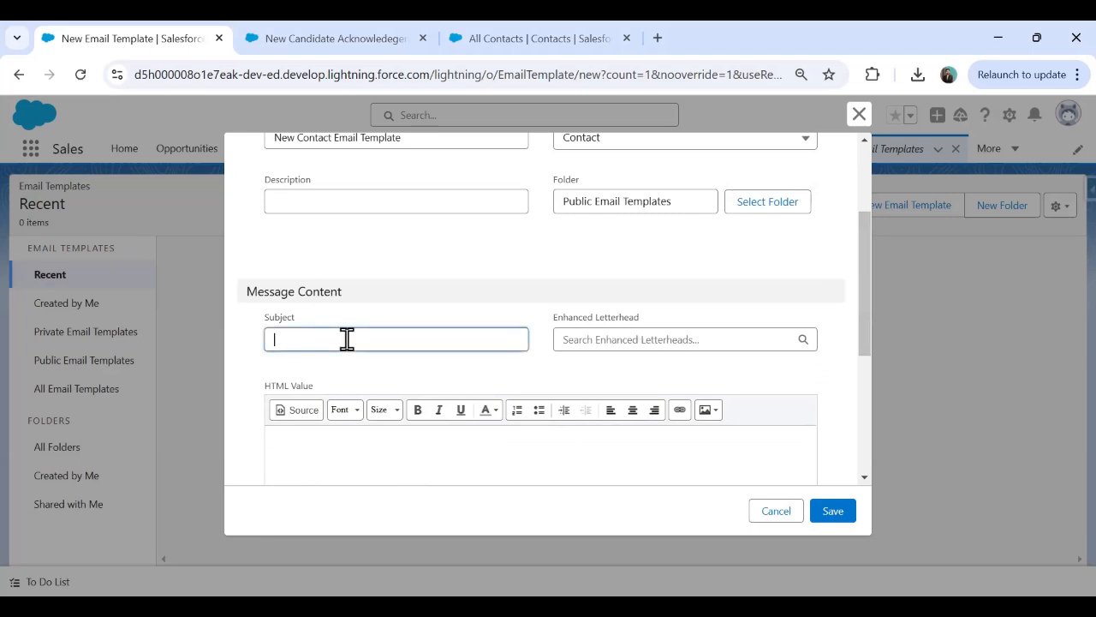
pyautogui.write('Welcome to AITECH')
pyautogui.press('BackSpace')
pyautogui.press('BackSpace')
pyautogui.press('BackSpace')
pyautogui.press('BackSpace')
pyautogui.write('TECHONE')
pyautogui.click(835, 518)
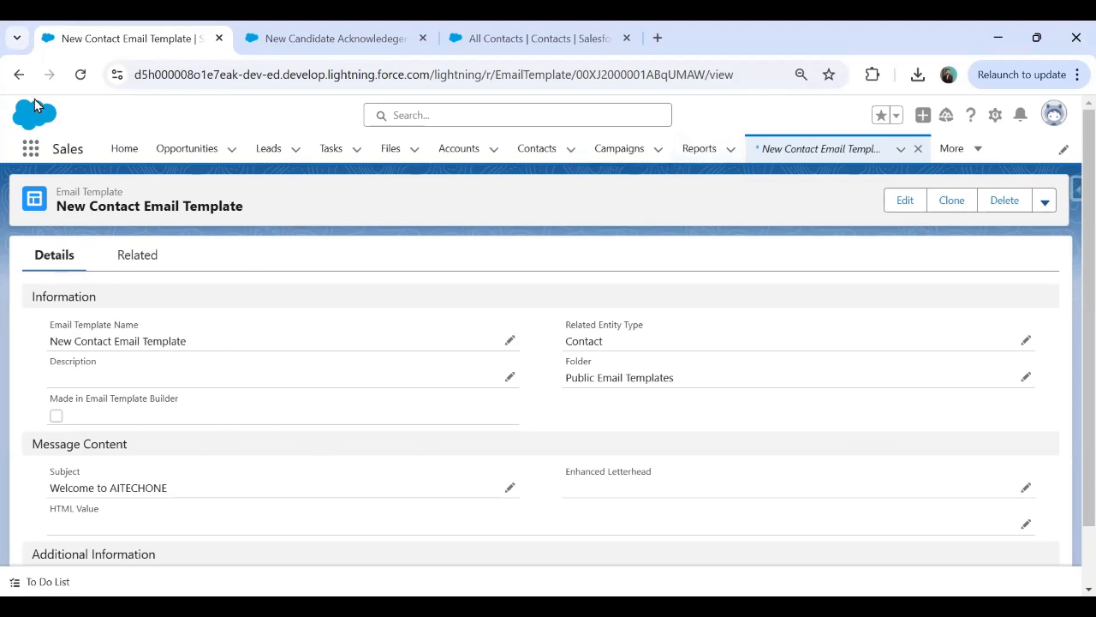
pyautogui.click(30, 148)
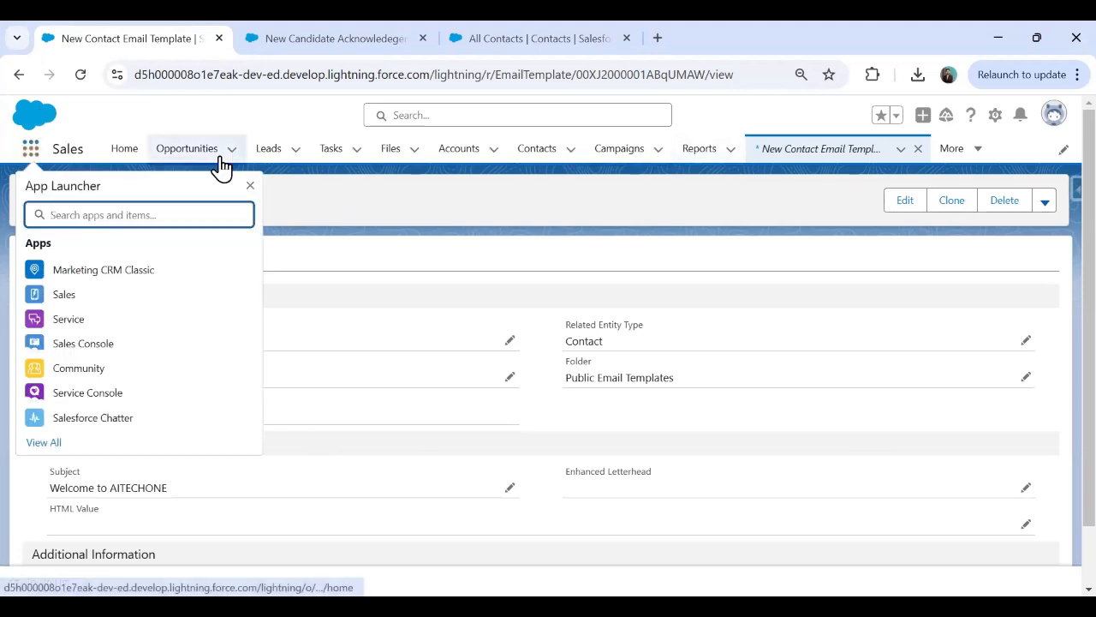
pyautogui.write('Email')
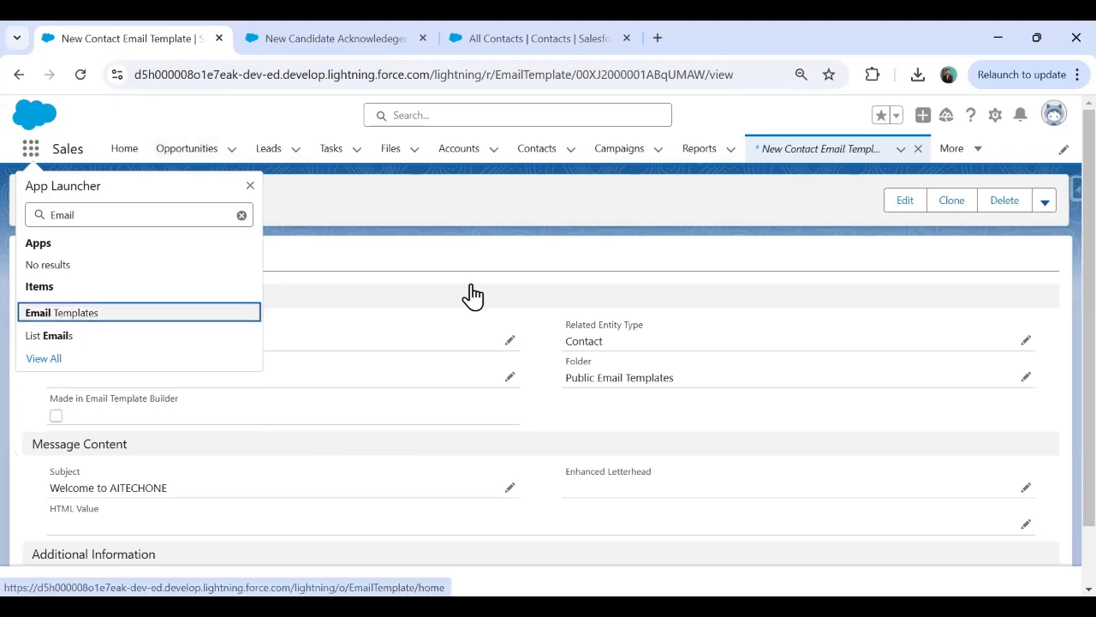
pyautogui.press('Return')
pyautogui.click(1066, 274)
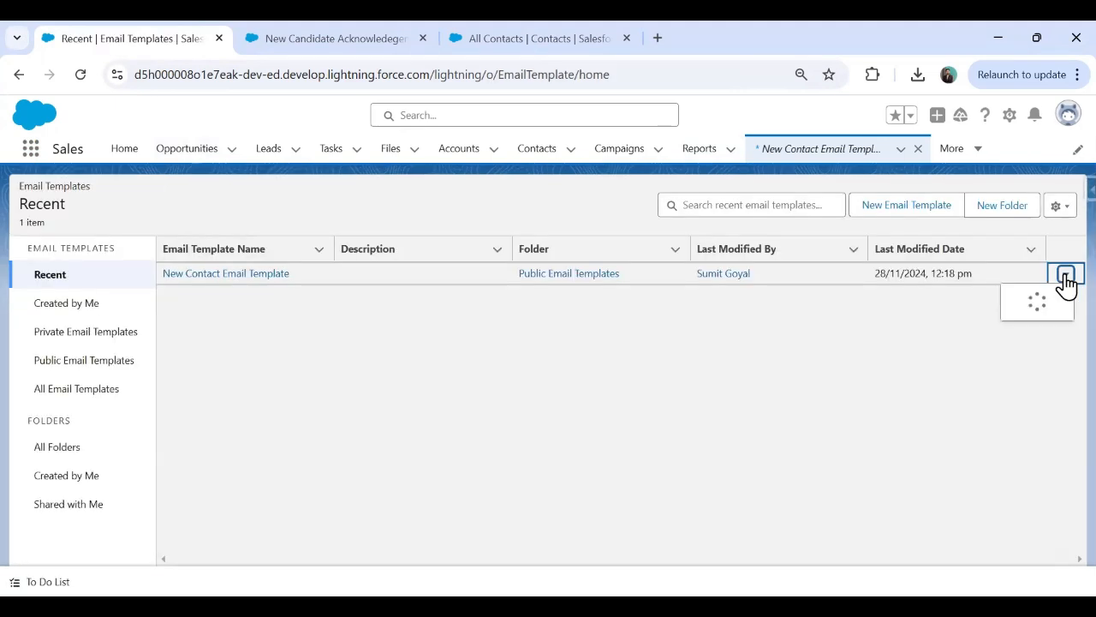
pyautogui.click(665, 414)
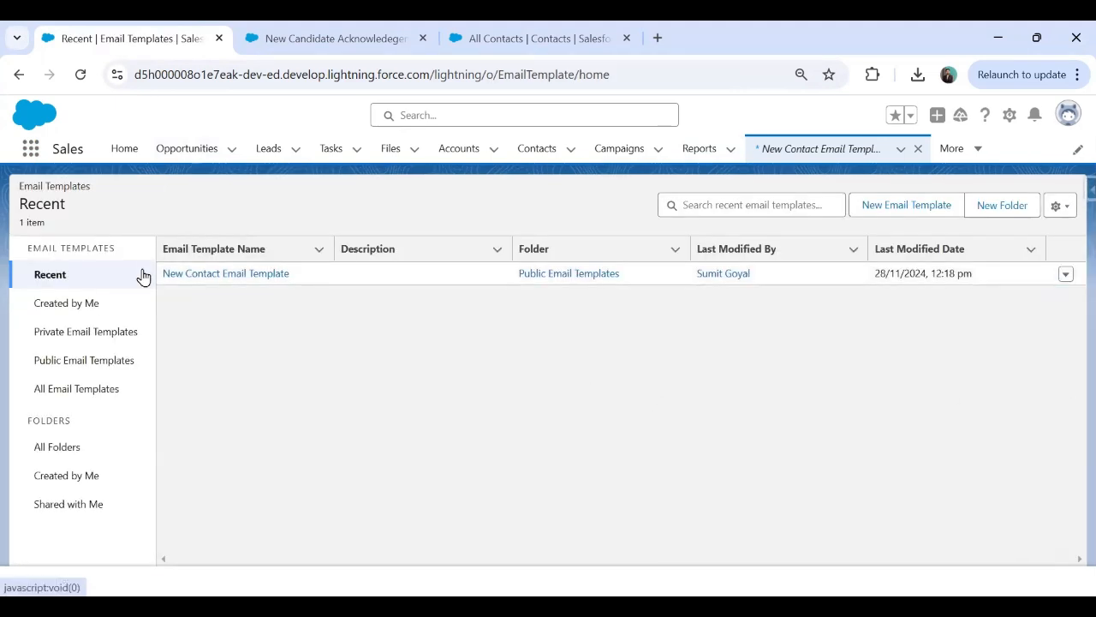
pyautogui.click(210, 274)
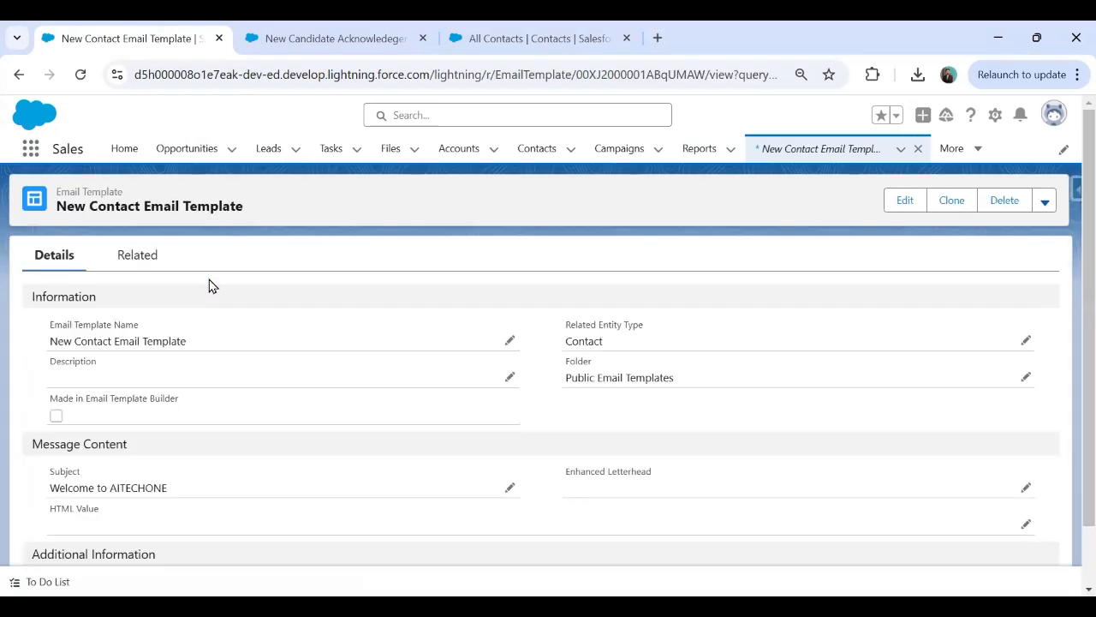
pyautogui.click(1044, 203)
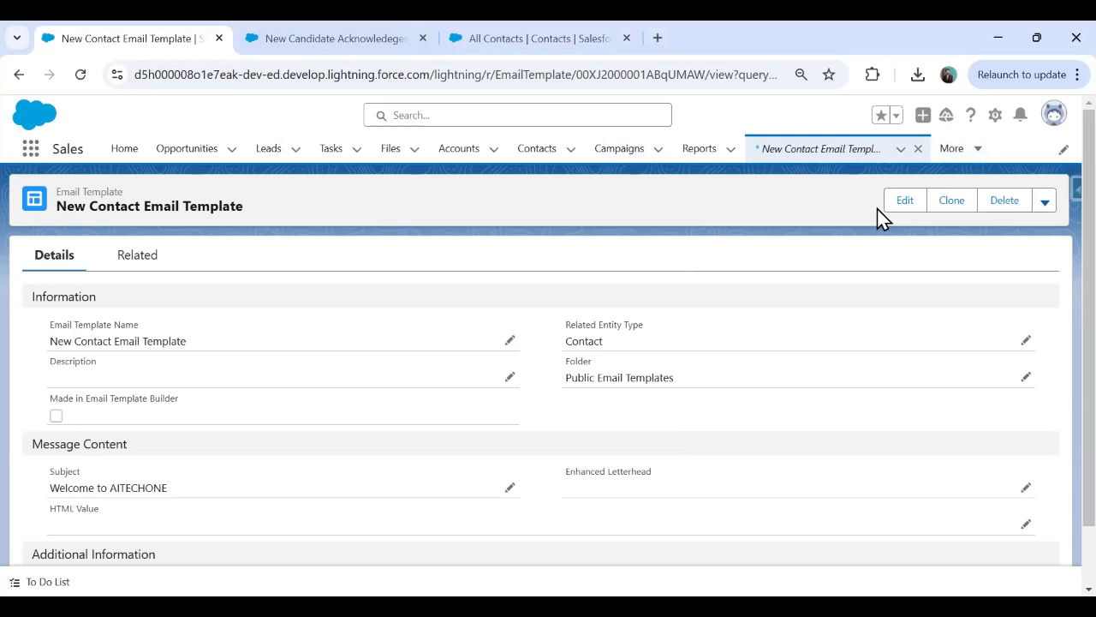
# Open Setup from the gear menu in a new tab and bring that tab forward.
pyautogui.click(995, 115)
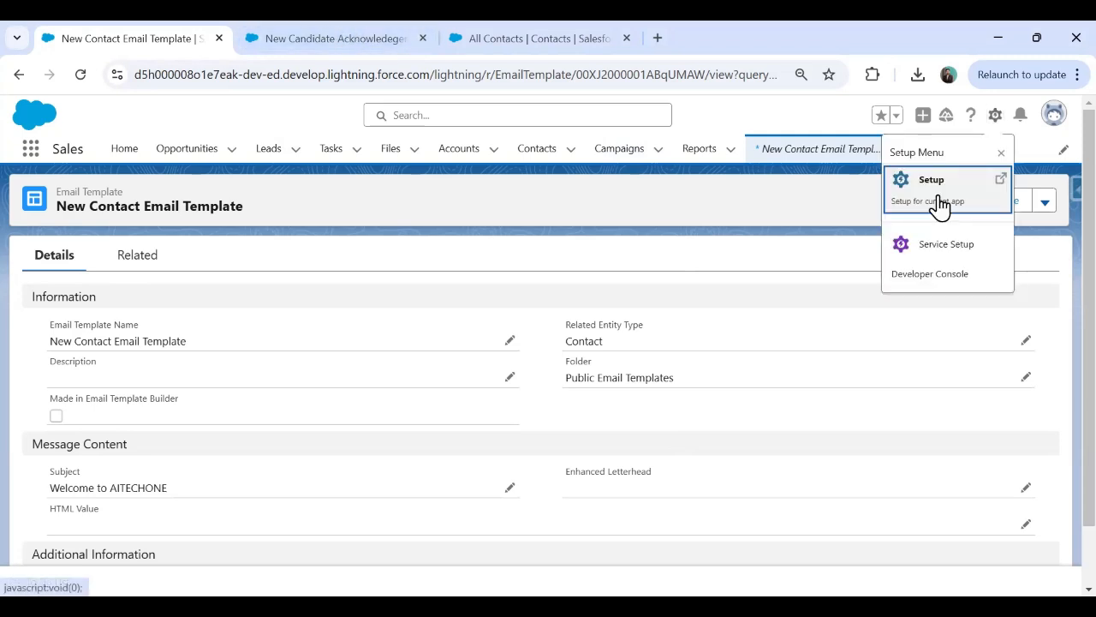
pyautogui.click(940, 206)
pyautogui.moveTo(330, 38); pyautogui.dragTo(133, 35)
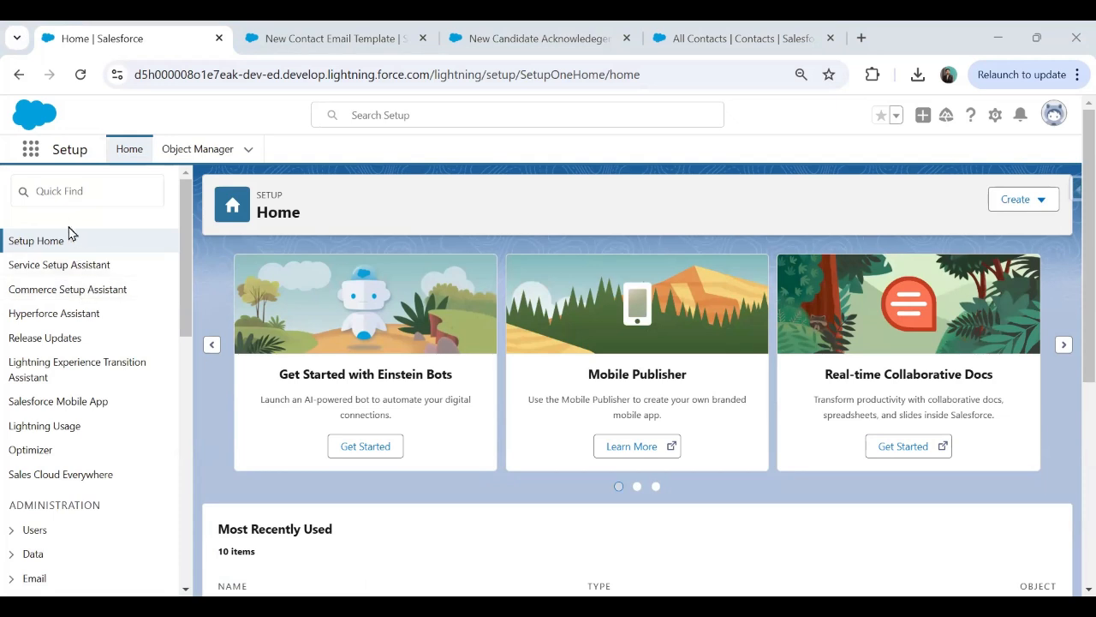
# Search Quick Find for 'Permission' and start a new permission set under Permission Sets.
pyautogui.click(76, 195)
pyautogui.write('Permission')
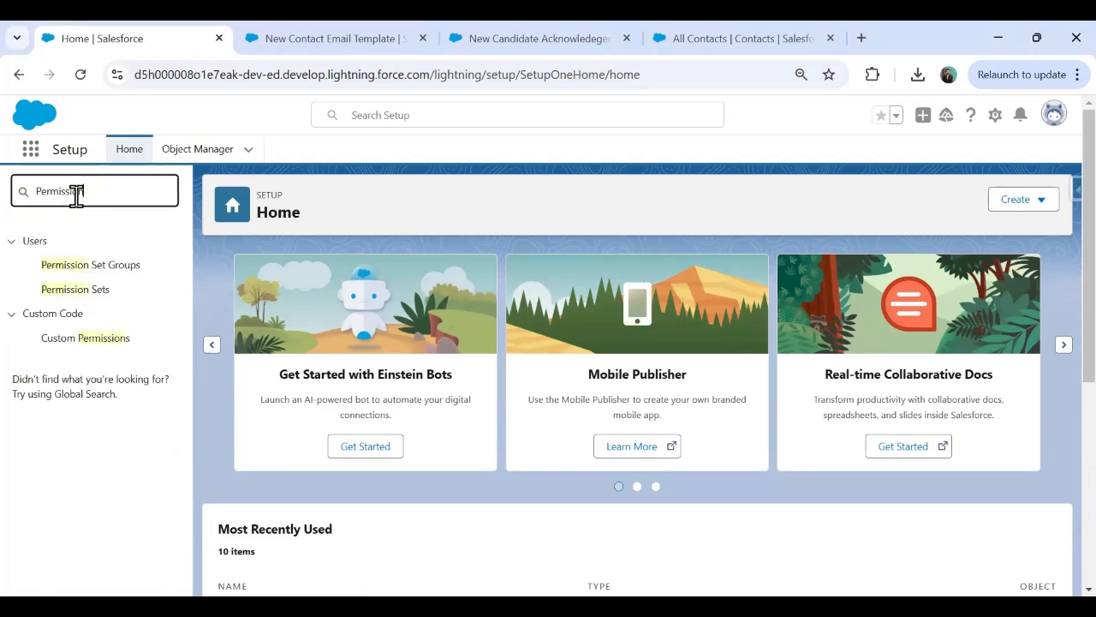
pyautogui.click(77, 296)
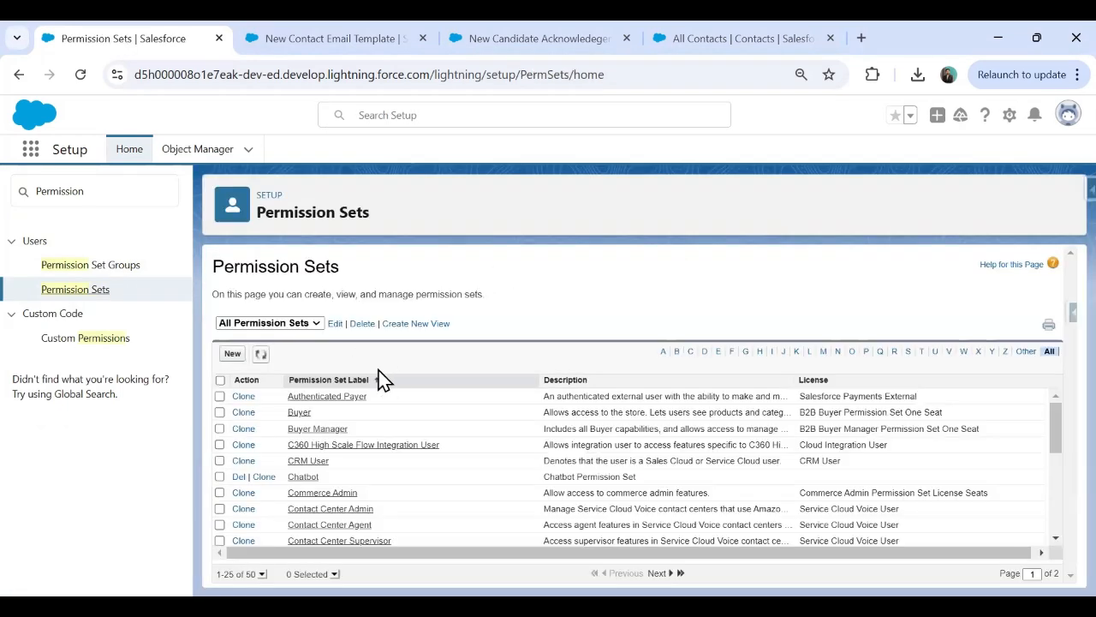
pyautogui.click(233, 353)
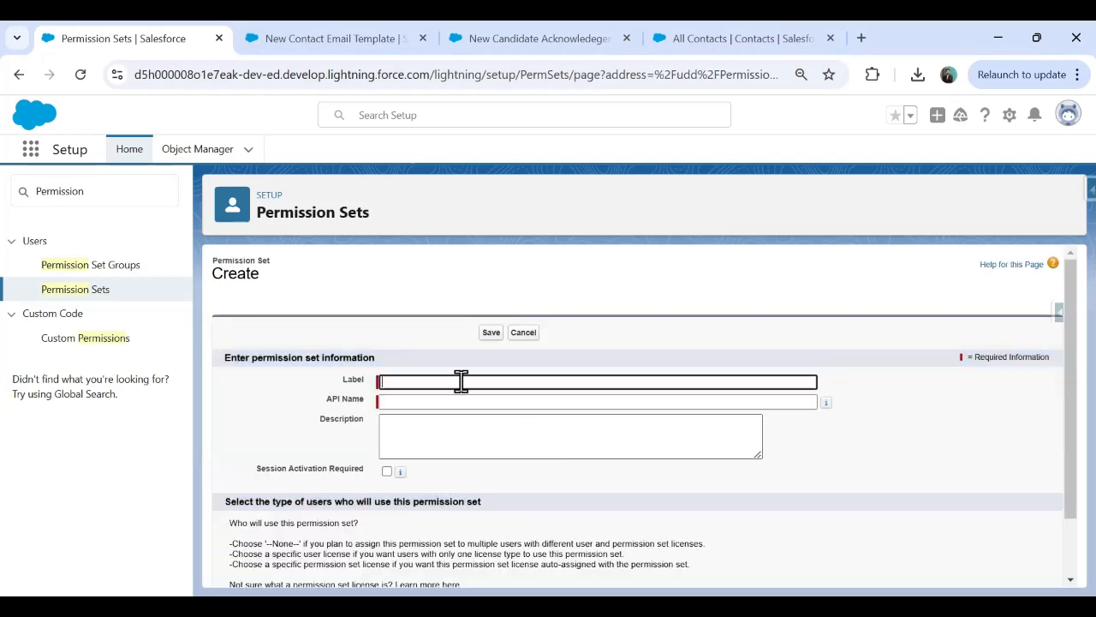
# Save a permission set labelled 'Email Template Permission Sets' with API name Email_Template_Permission_Sets.
pyautogui.write('Email Template')
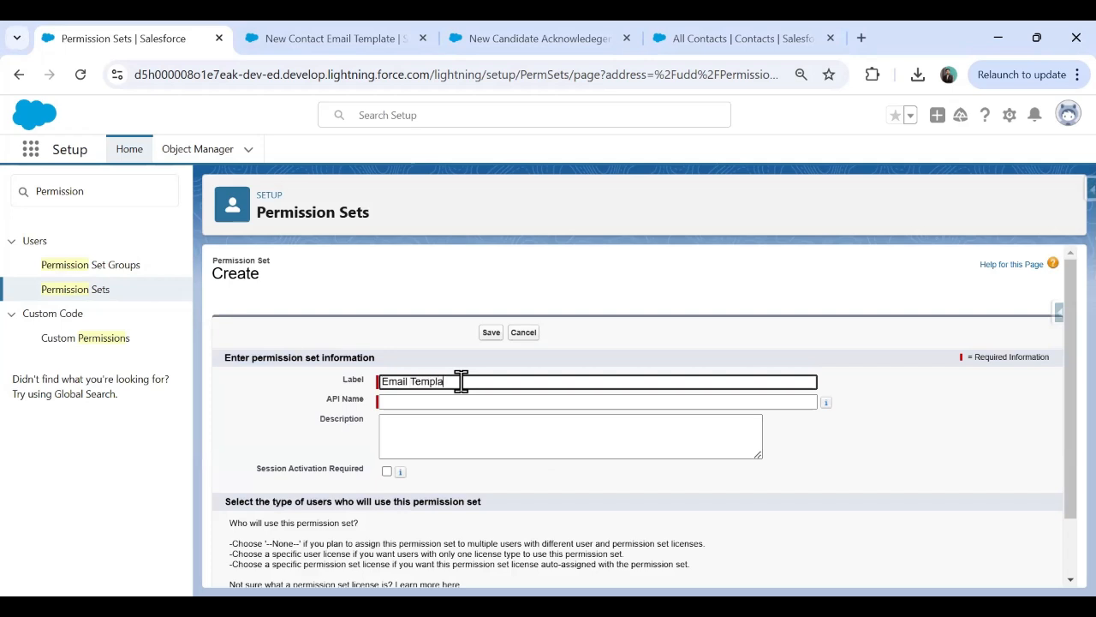
pyautogui.write(' Permission Sets')
pyautogui.press('Tab')
pyautogui.click(484, 335)
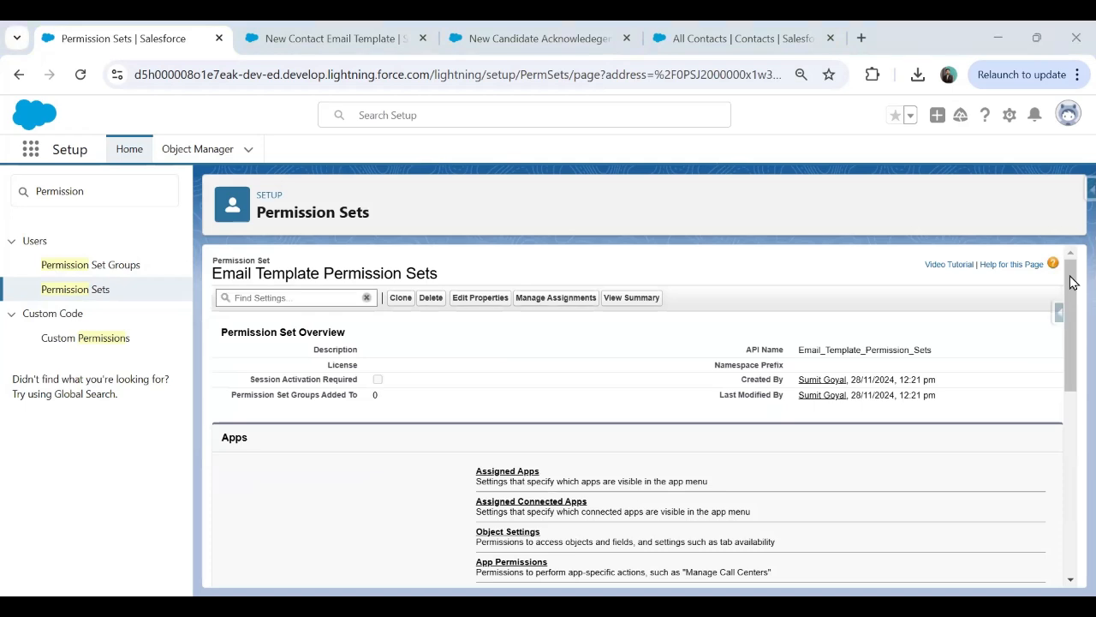
pyautogui.scroll(-3, 1065, 347)
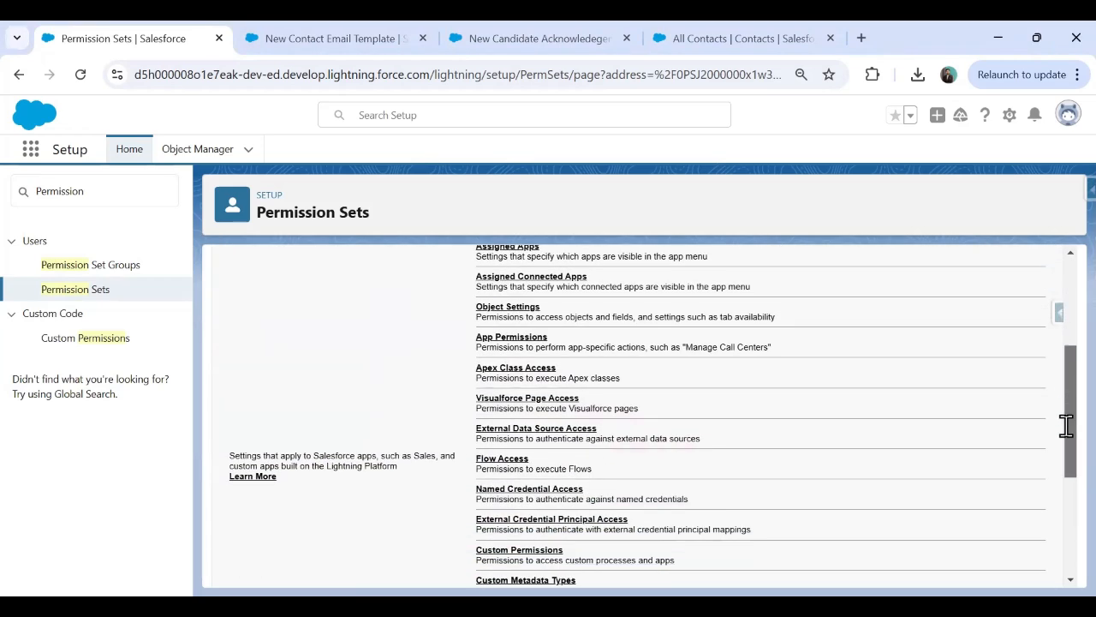
pyautogui.scroll(-3, 1066, 426)
# Enable the 'Access drag-and-drop content builder' system permission and confirm the save.
pyautogui.click(524, 521)
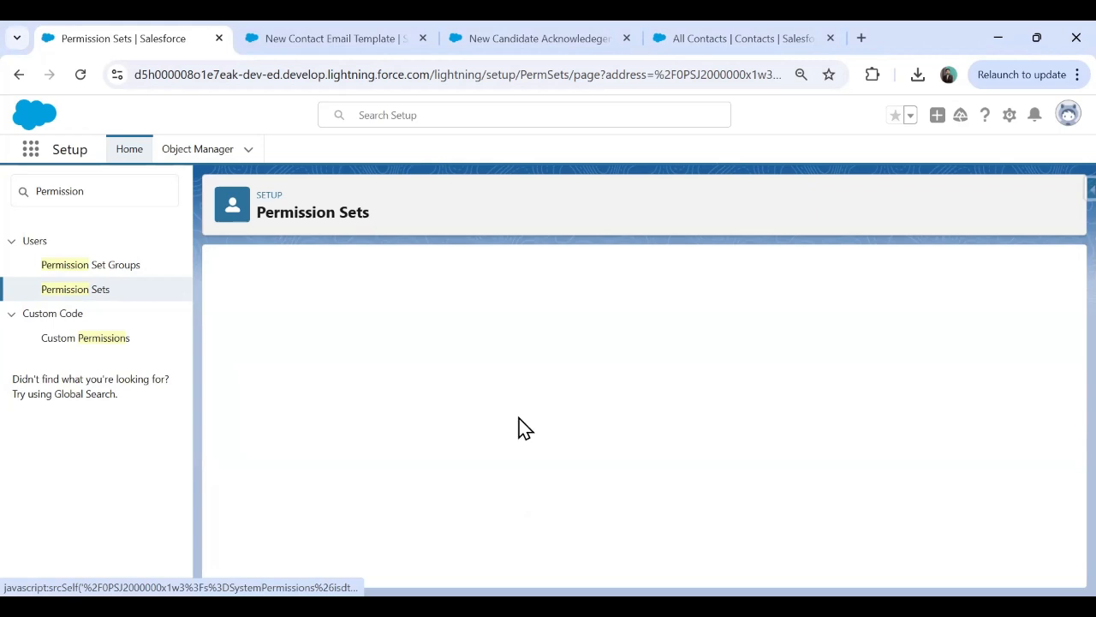
pyautogui.click(487, 360)
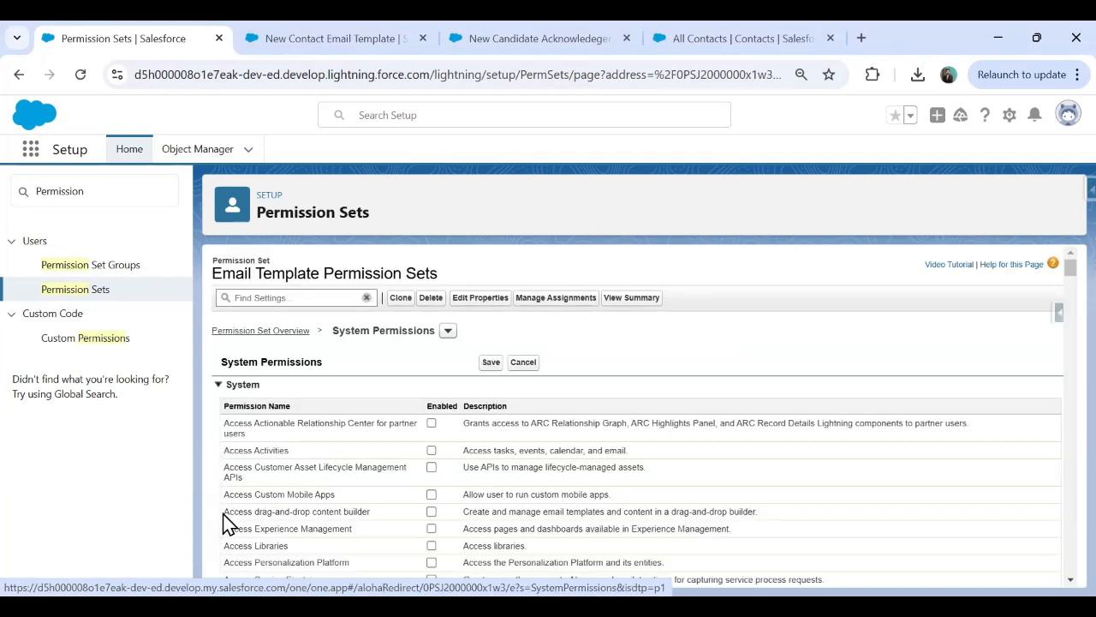
pyautogui.moveTo(227, 514); pyautogui.dragTo(361, 514)
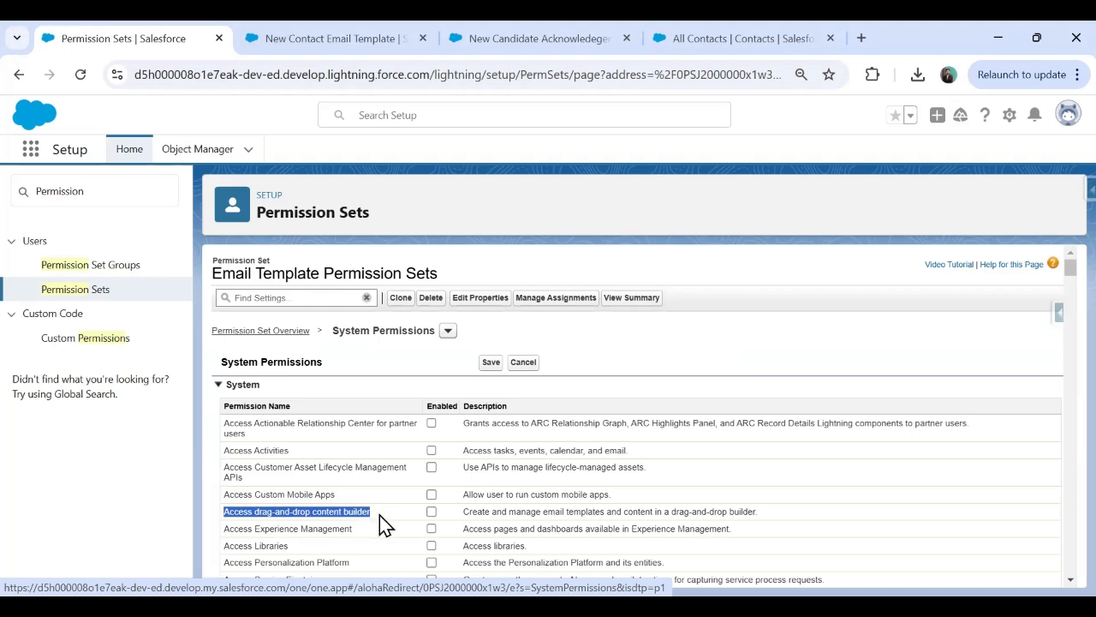
pyautogui.moveTo(463, 511); pyautogui.dragTo(757, 511)
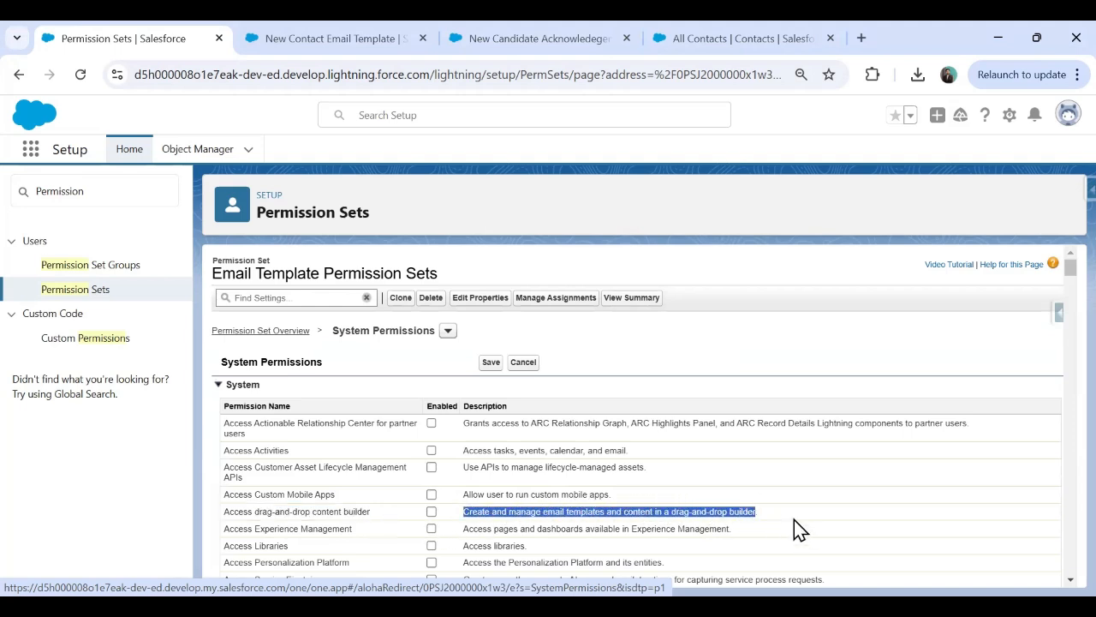
pyautogui.click(430, 513)
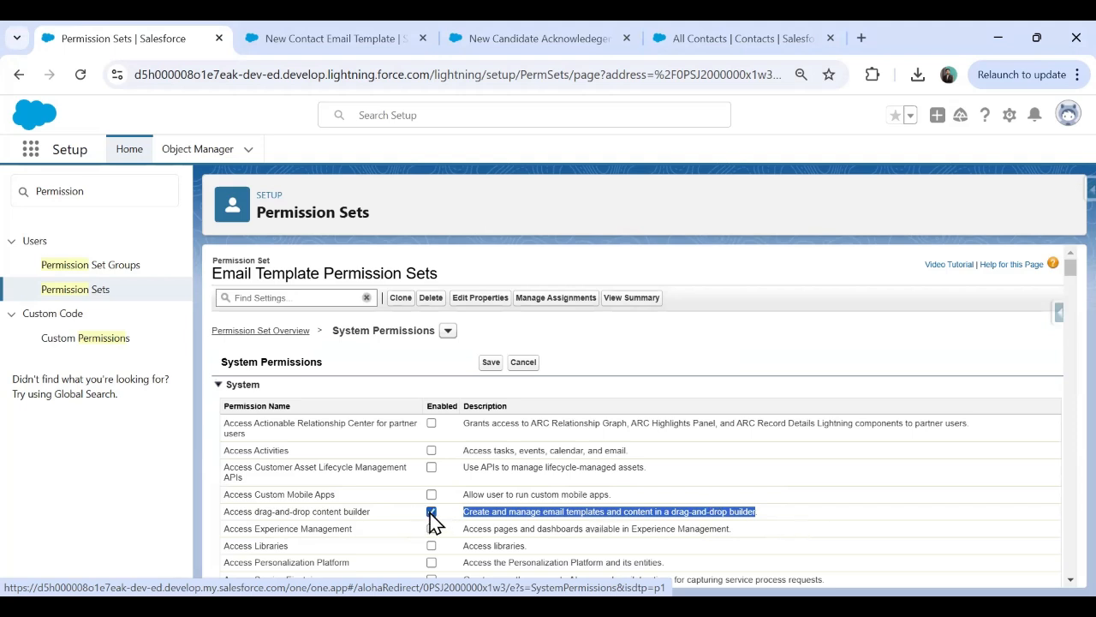
pyautogui.click(489, 363)
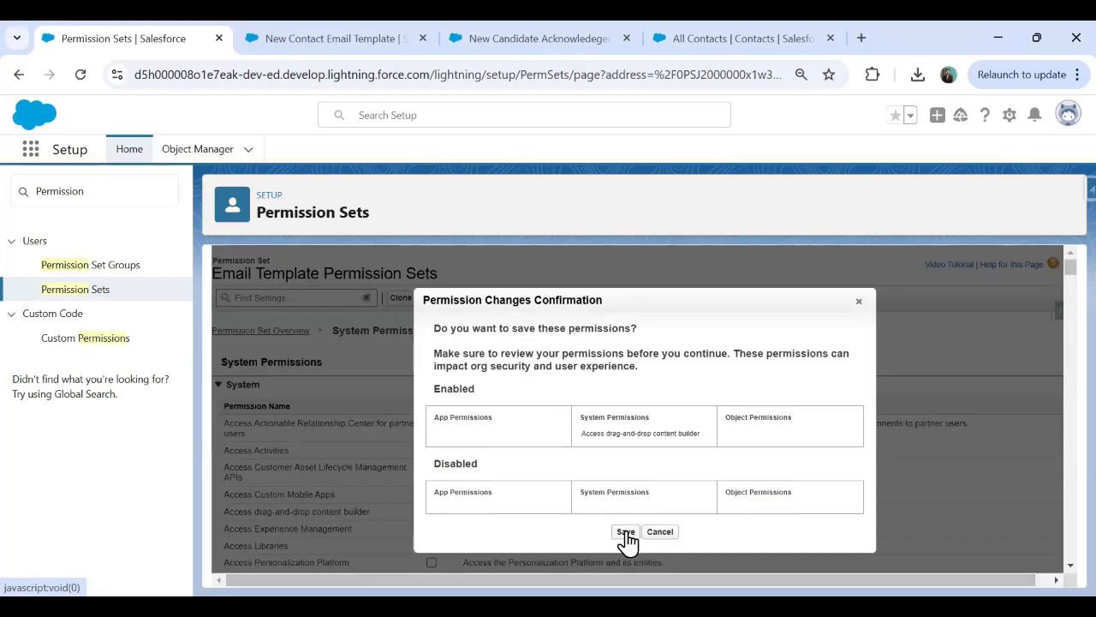
pyautogui.click(624, 531)
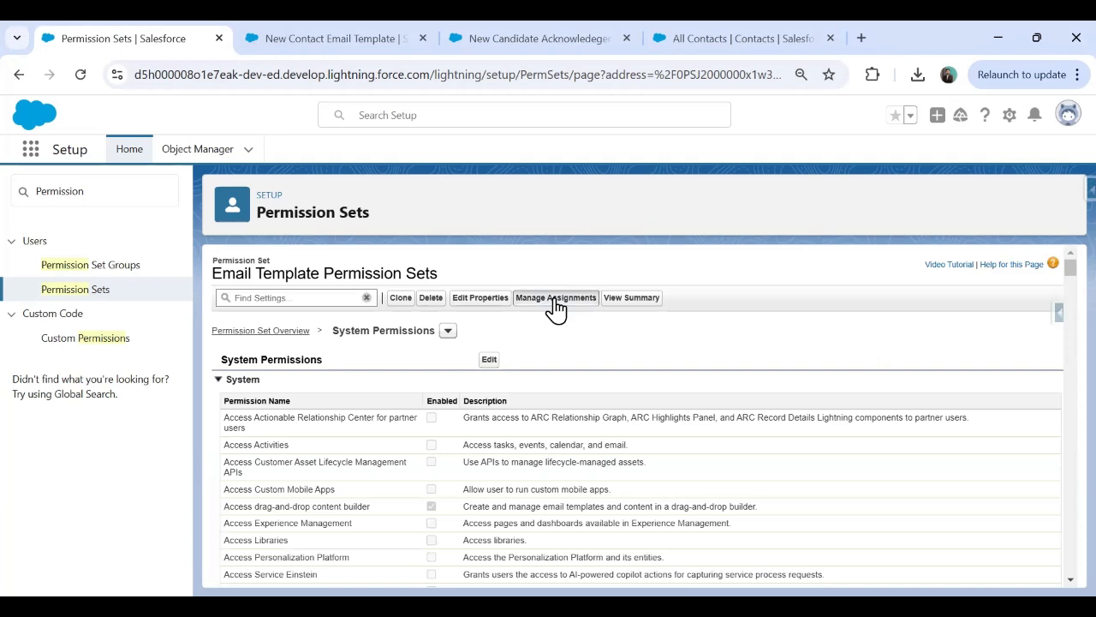
# Assign the permission set to the CEO System Administrator user with no expiration.
pyautogui.click(555, 299)
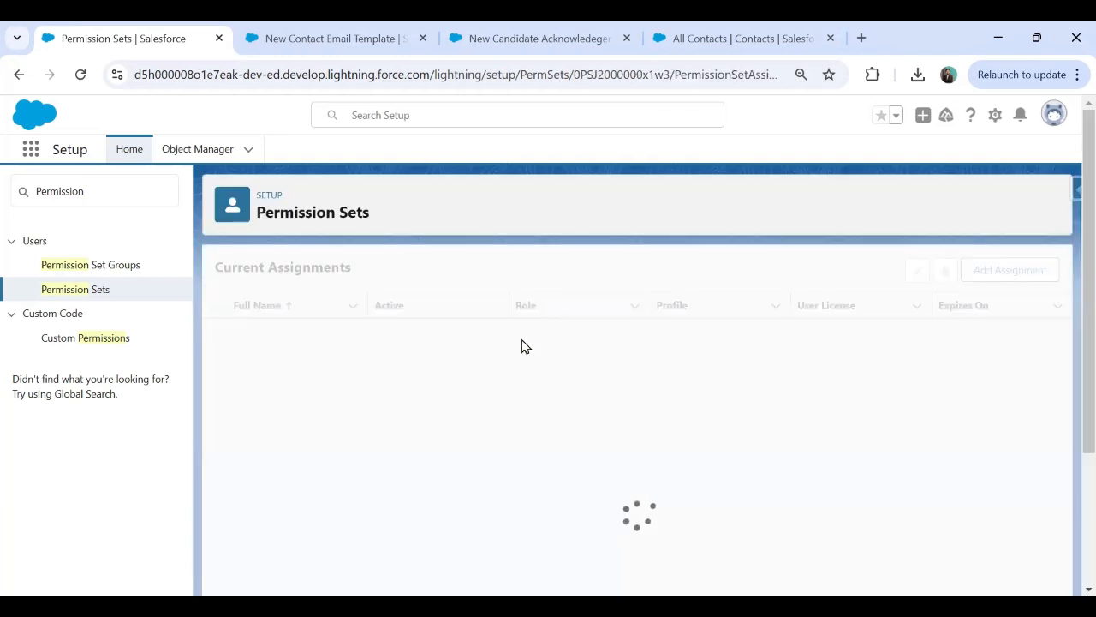
pyautogui.click(1007, 271)
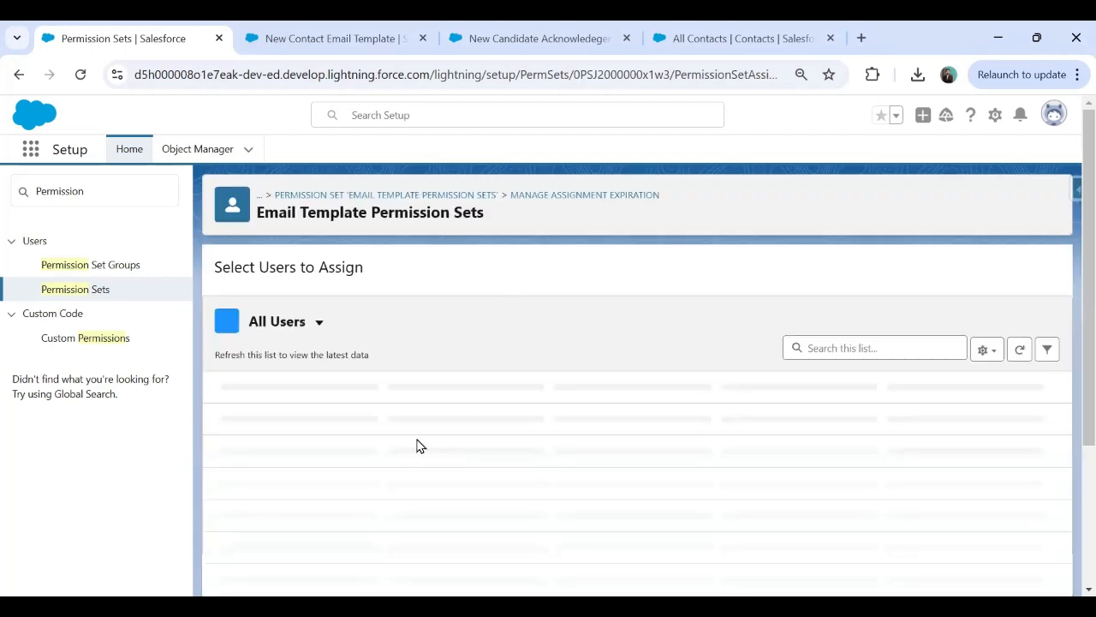
pyautogui.scroll(-1, 355, 448)
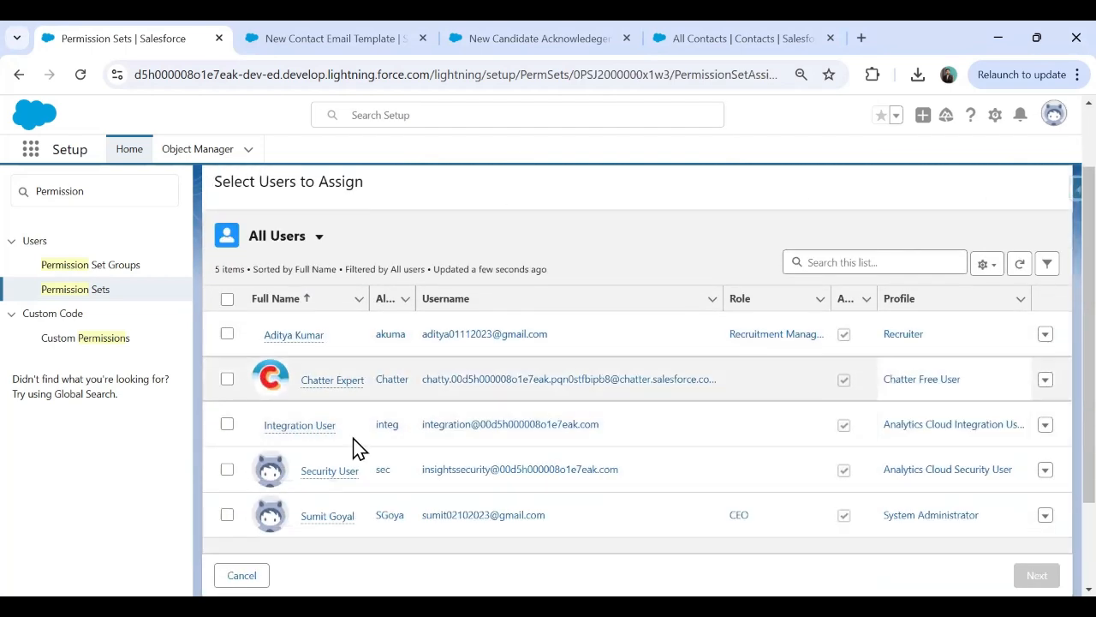
pyautogui.click(227, 514)
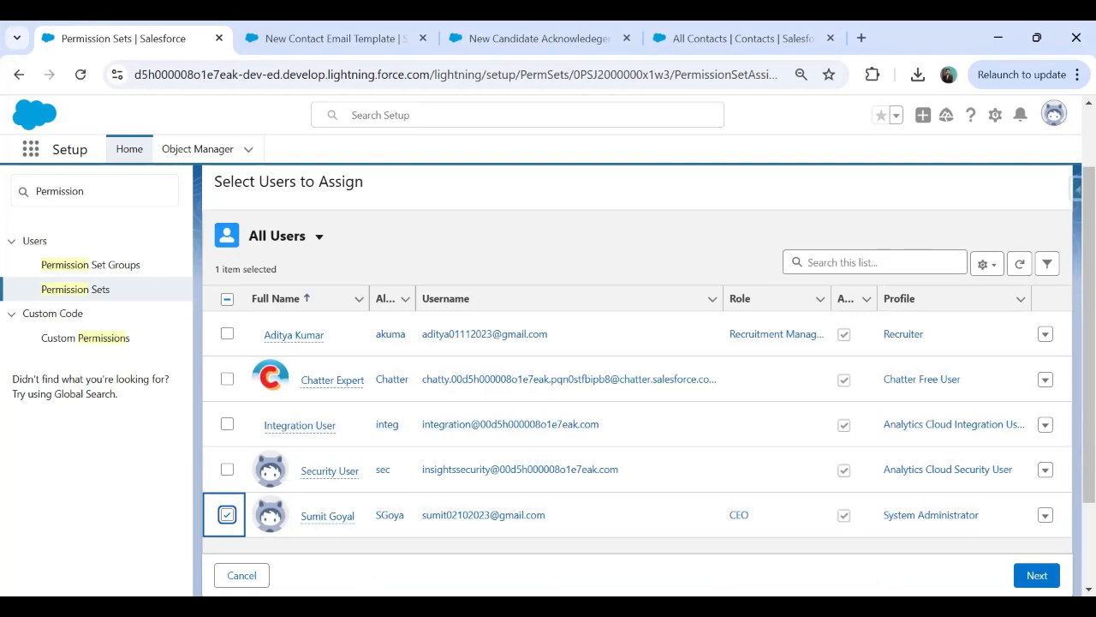
pyautogui.click(1036, 575)
pyautogui.click(1036, 576)
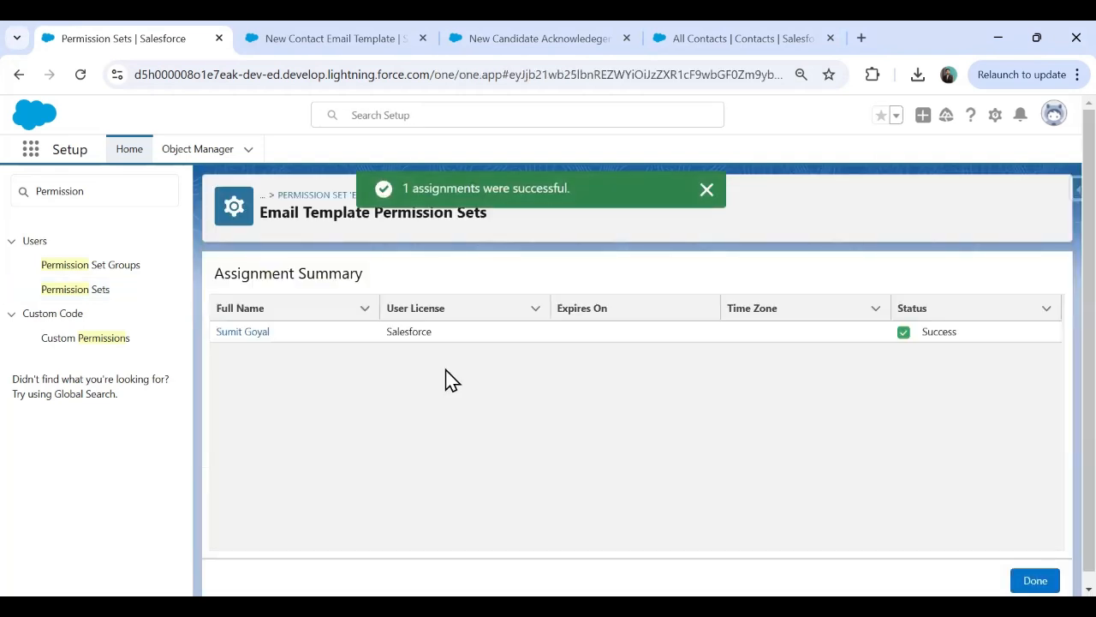
pyautogui.click(1057, 580)
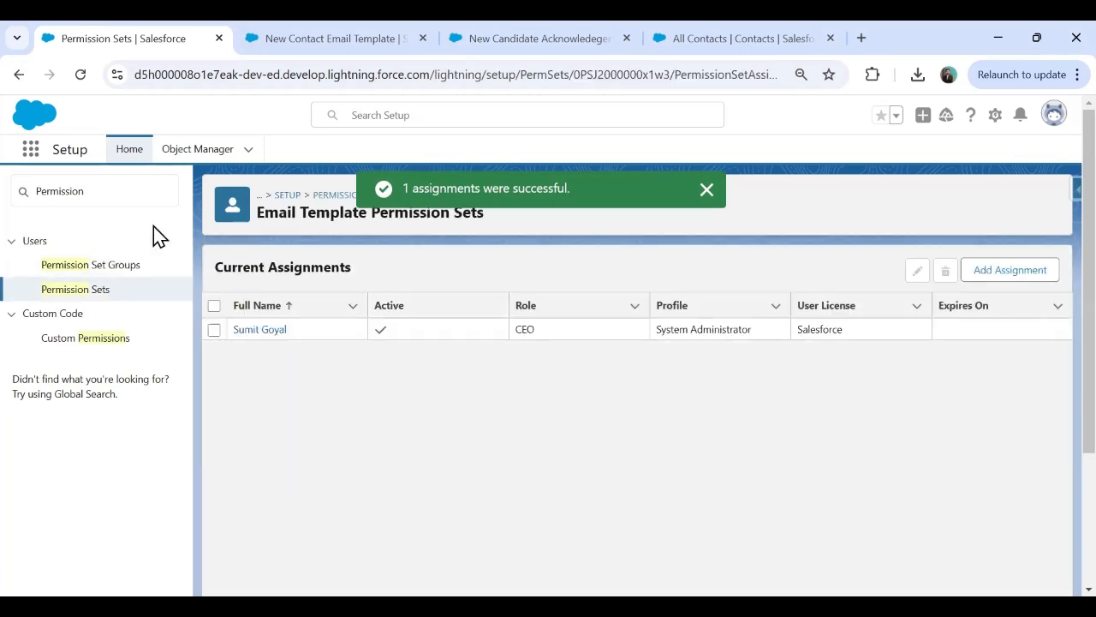
# Reopen the New Contact Email Template record from the Email Templates list via App Launcher search 'email'.
pyautogui.click(30, 149)
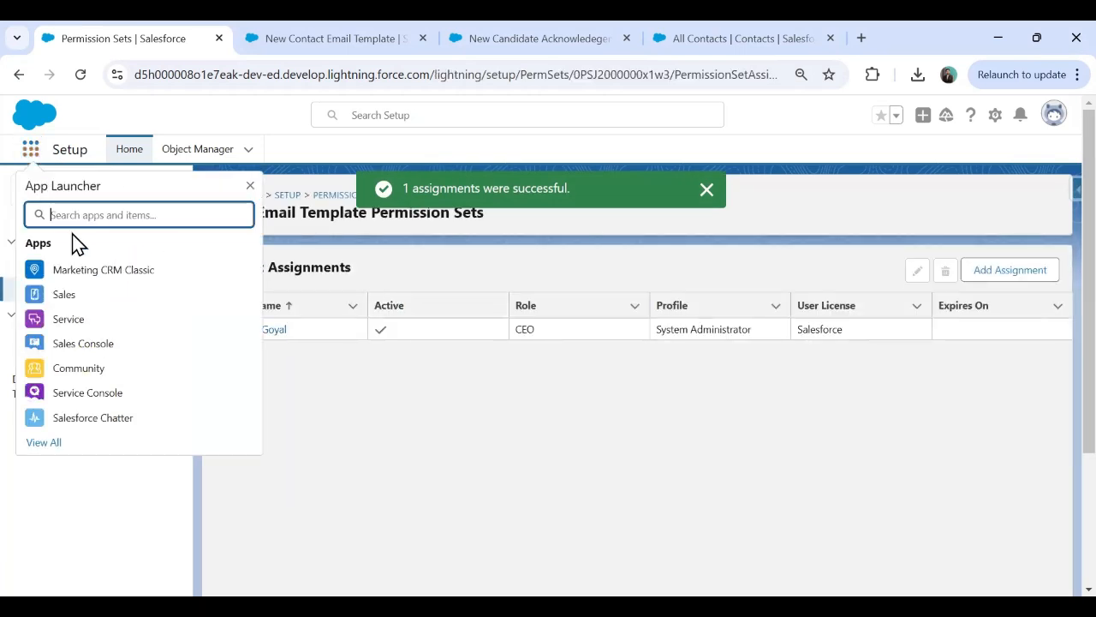
pyautogui.write('em')
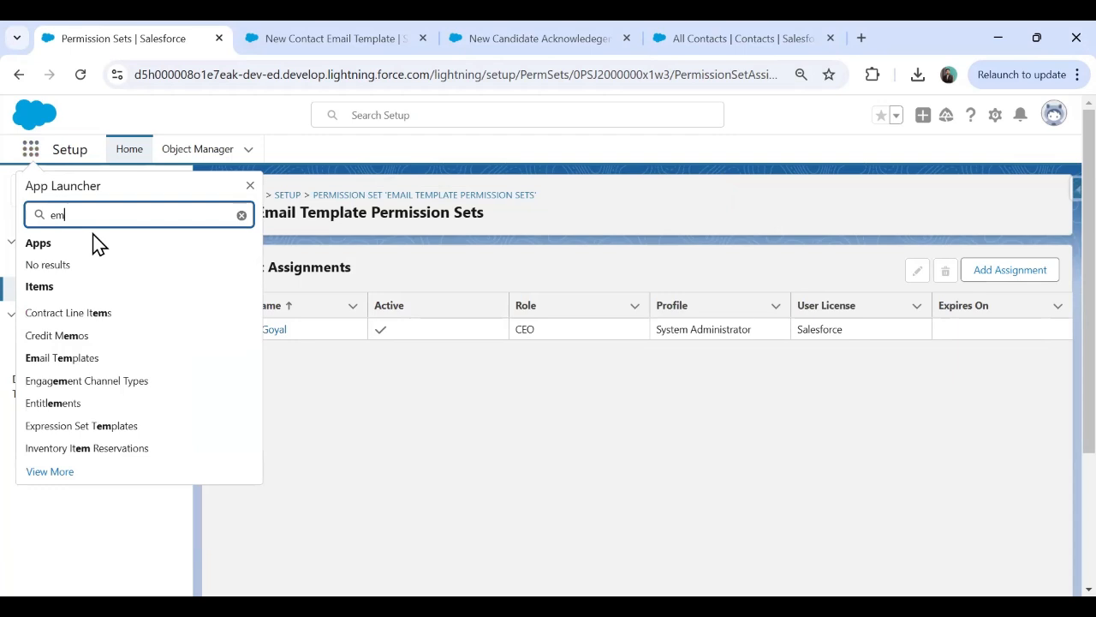
pyautogui.write('ail')
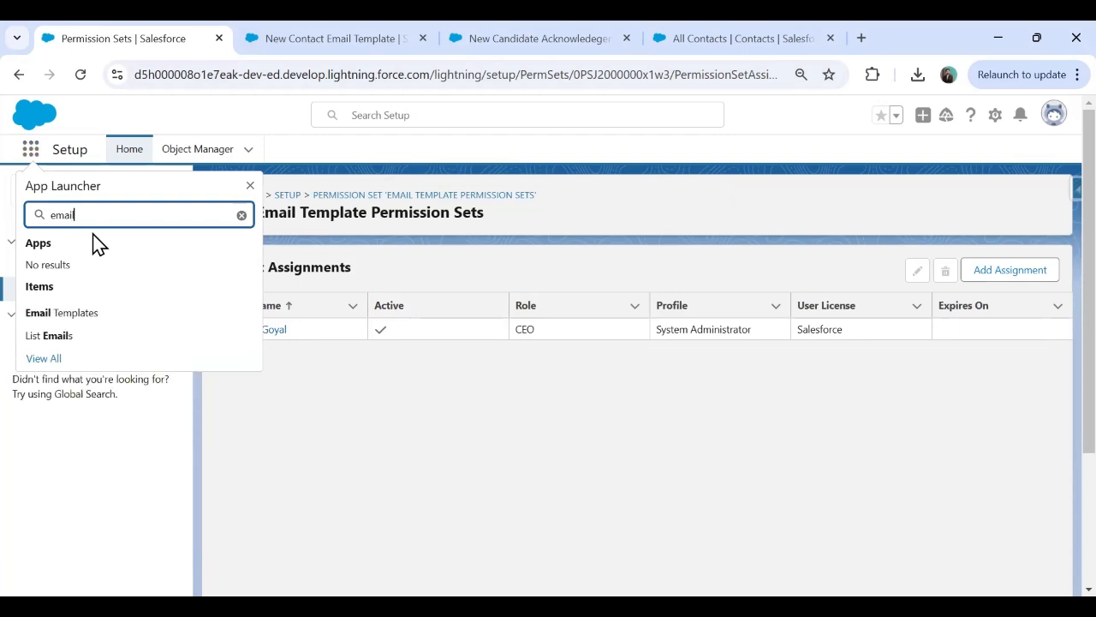
pyautogui.click(101, 323)
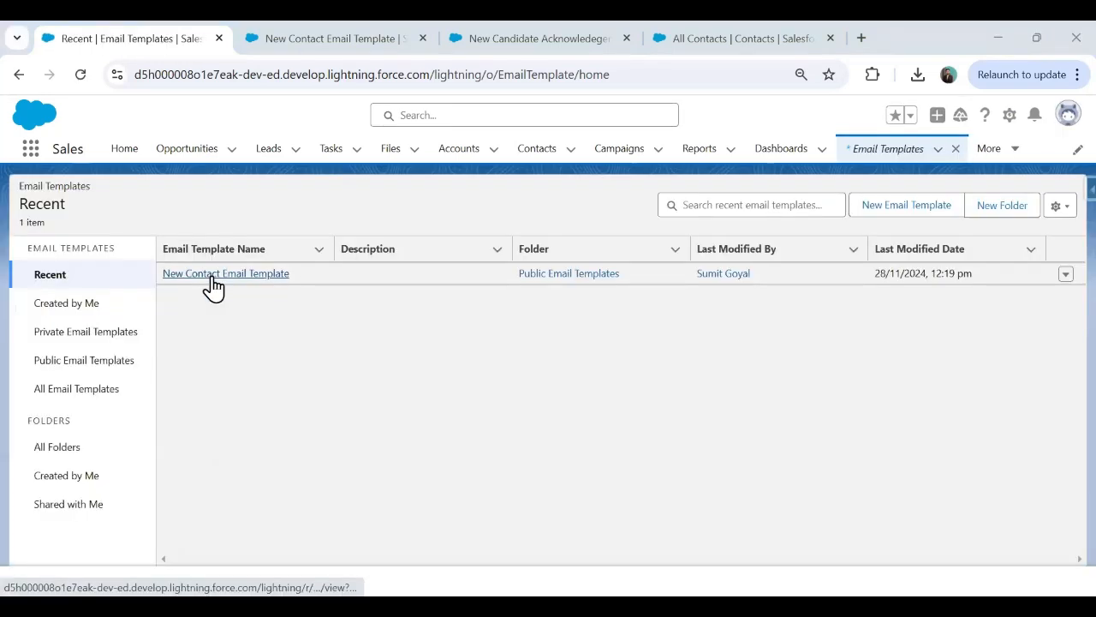
pyautogui.click(213, 275)
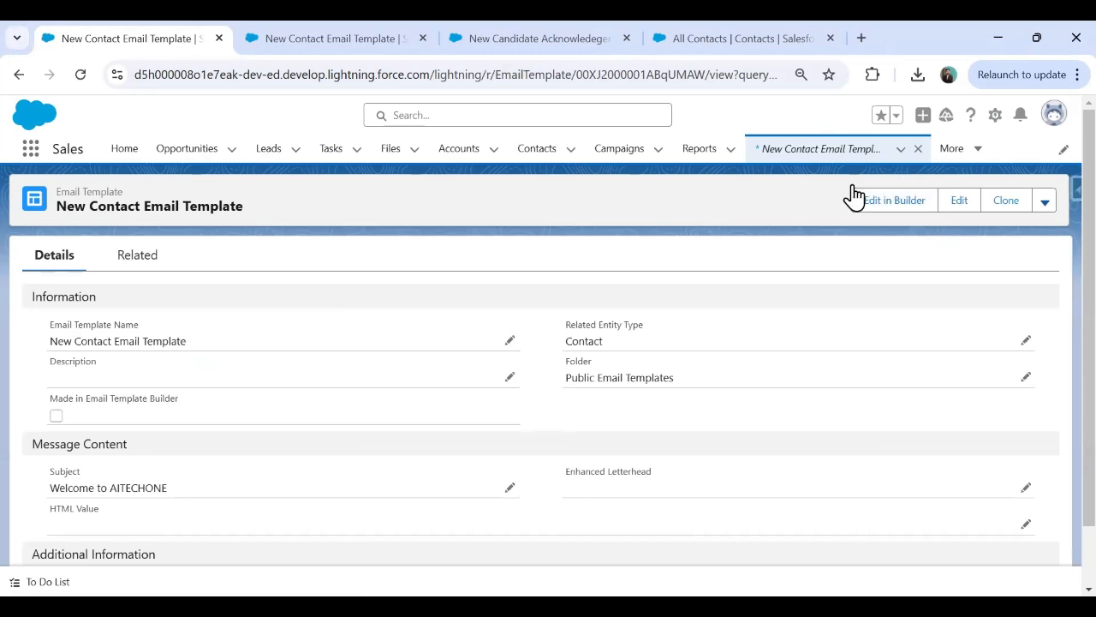
pyautogui.click(861, 37)
pyautogui.click(888, 38)
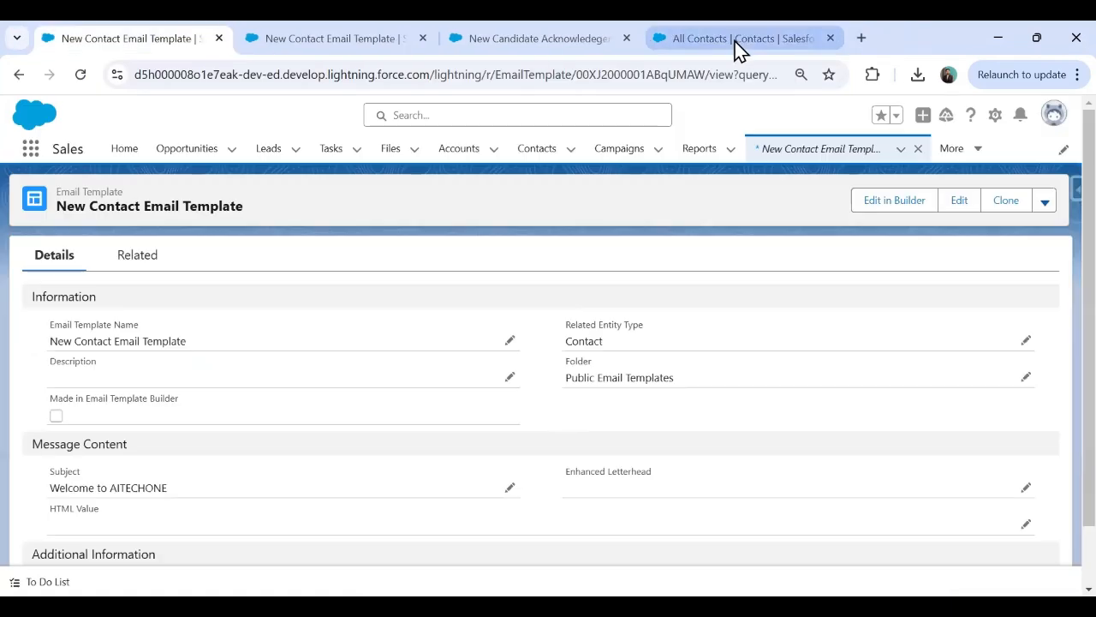
# Open New Contact Email Template in Edit in Builder and close the welcome video popup.
pyautogui.click(895, 207)
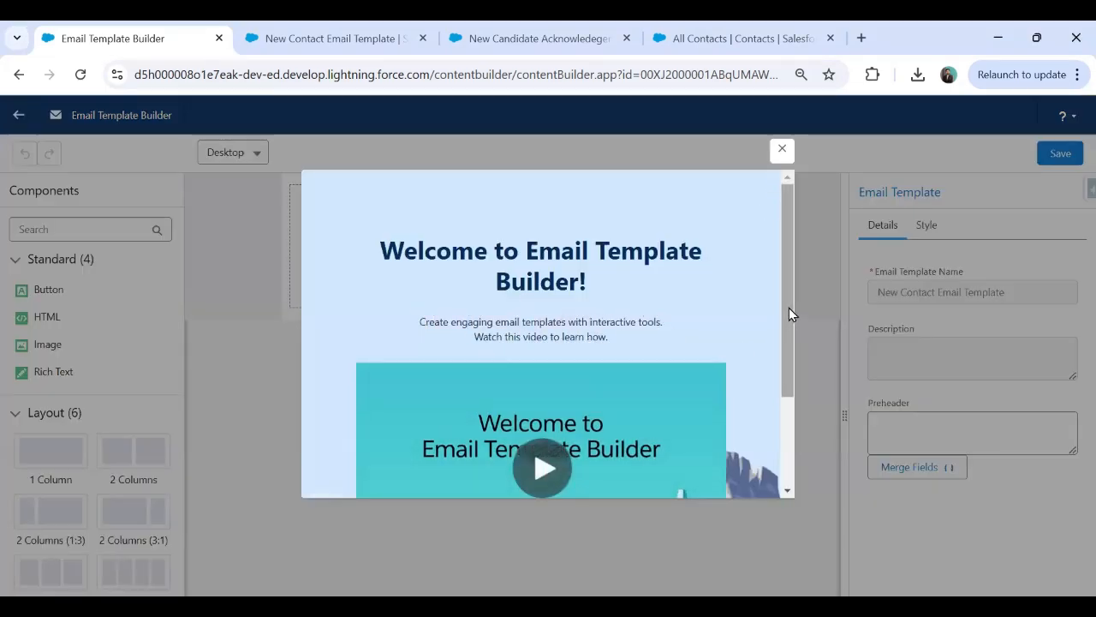
pyautogui.moveTo(789, 307); pyautogui.dragTo(795, 415)
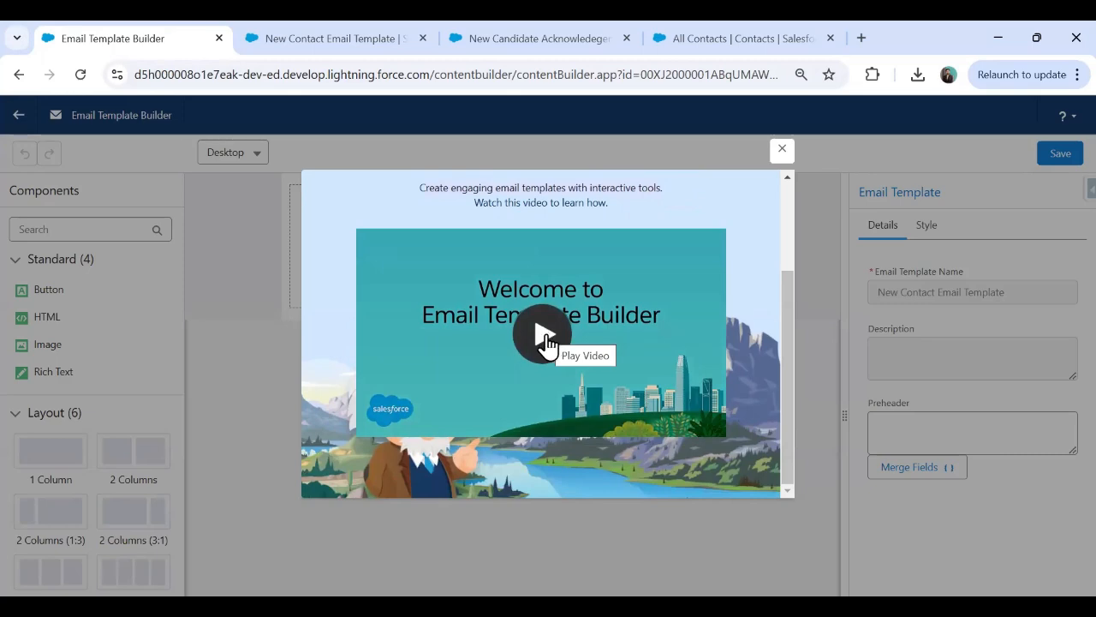
pyautogui.scroll(3, 552, 343)
pyautogui.click(782, 150)
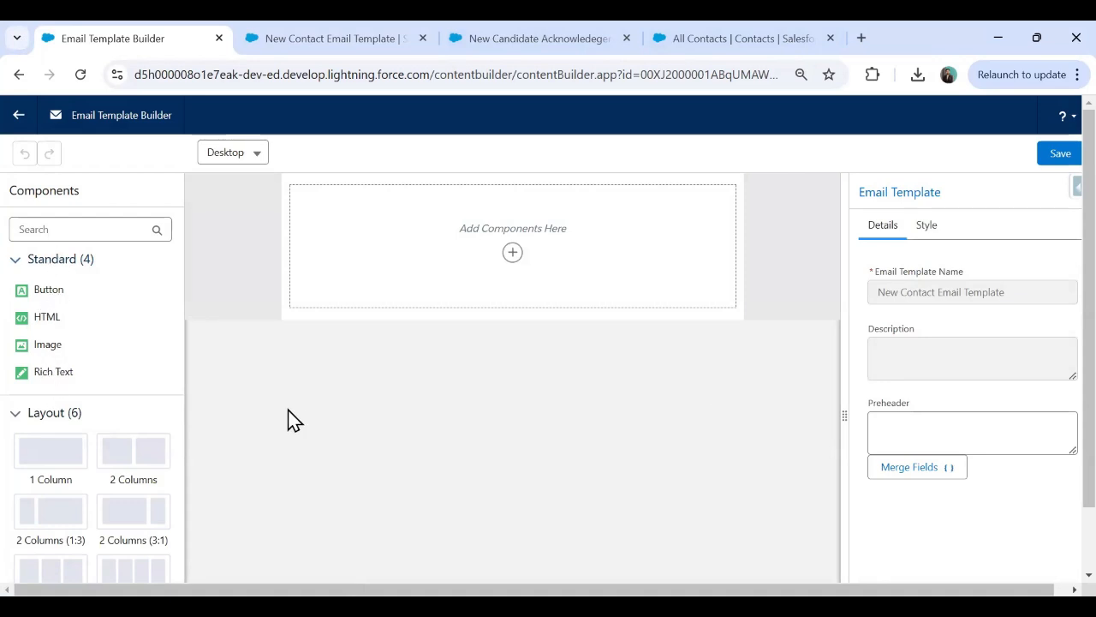
pyautogui.scroll(-1, 288, 418)
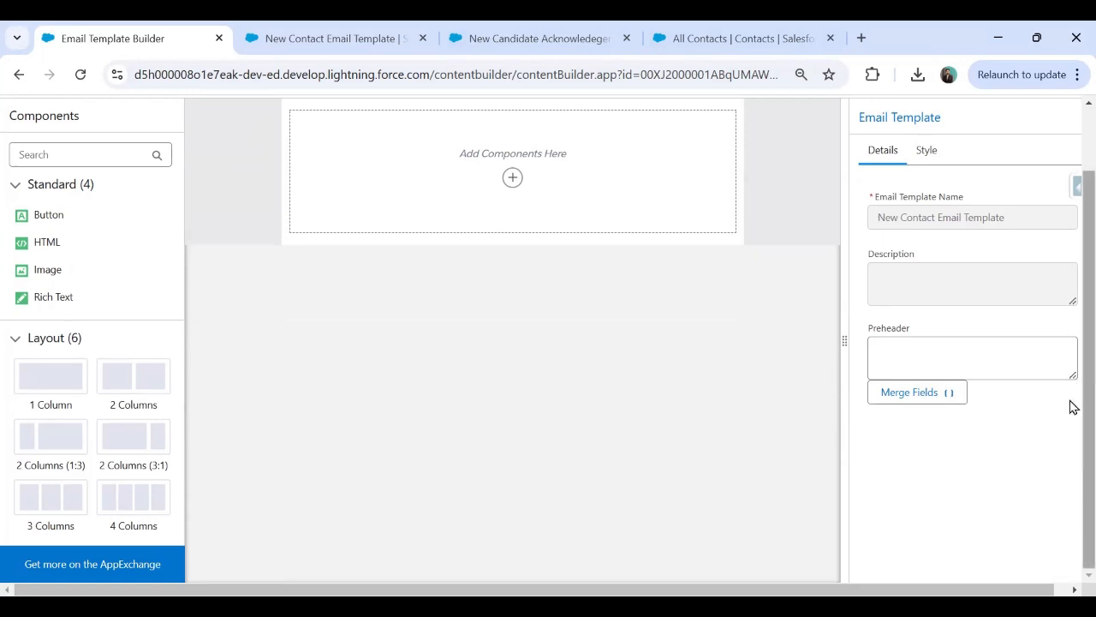
pyautogui.scroll(2, 1069, 406)
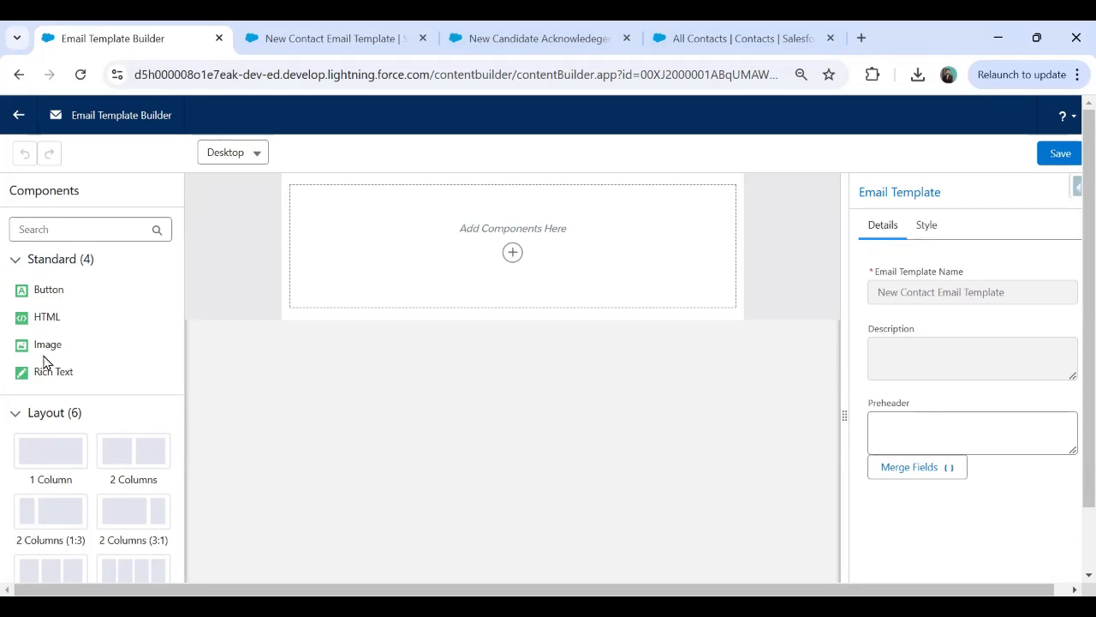
# Add an Image block to the canvas and upload 'Aitechone youtube bannernew' as its image.
pyautogui.moveTo(47, 346); pyautogui.dragTo(433, 242)
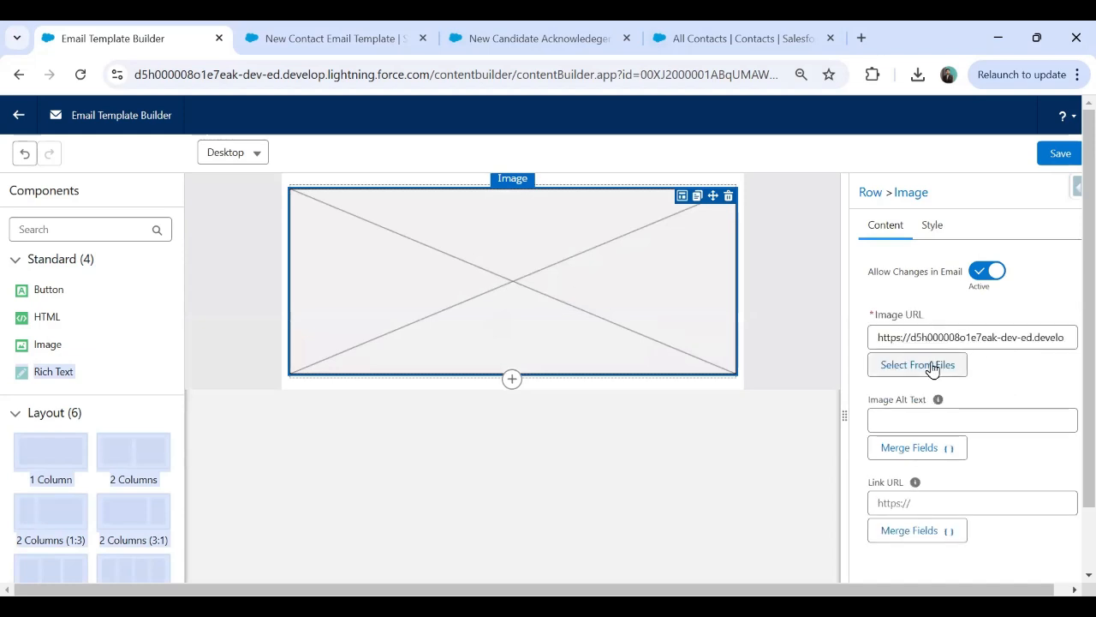
pyautogui.moveTo(871, 335); pyautogui.dragTo(1076, 341)
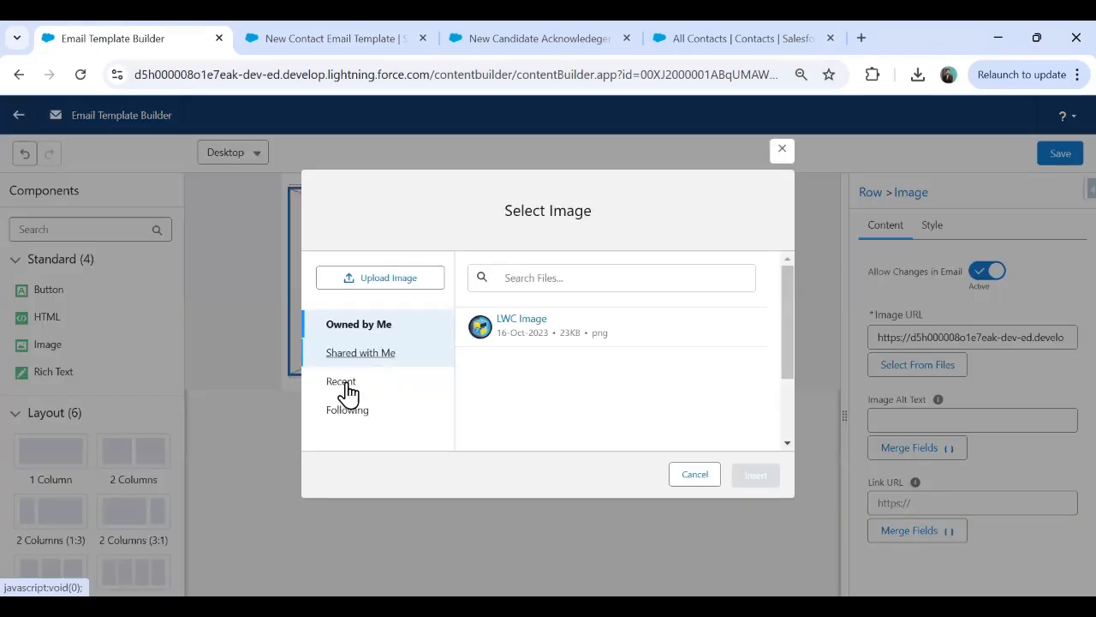
pyautogui.click(370, 280)
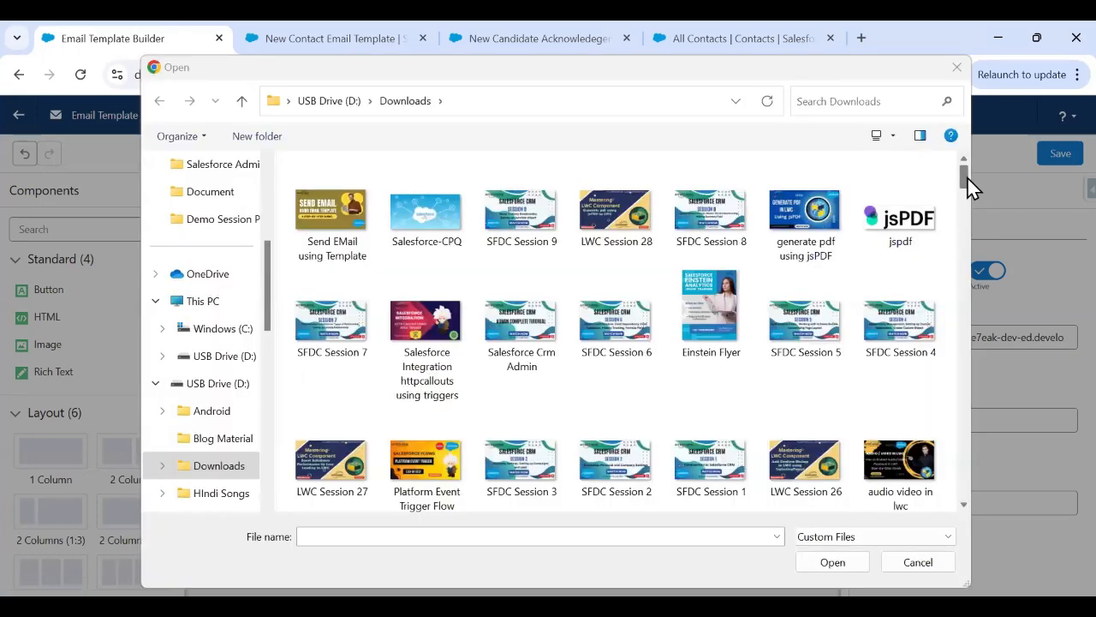
pyautogui.moveTo(967, 177); pyautogui.dragTo(958, 275)
pyautogui.click(901, 228)
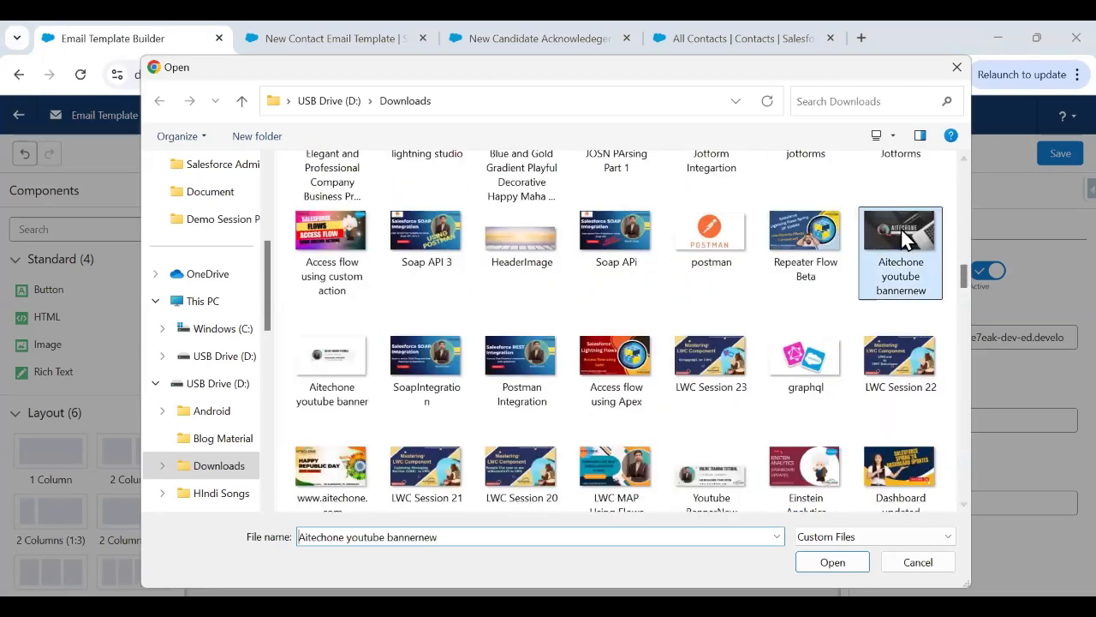
pyautogui.click(835, 564)
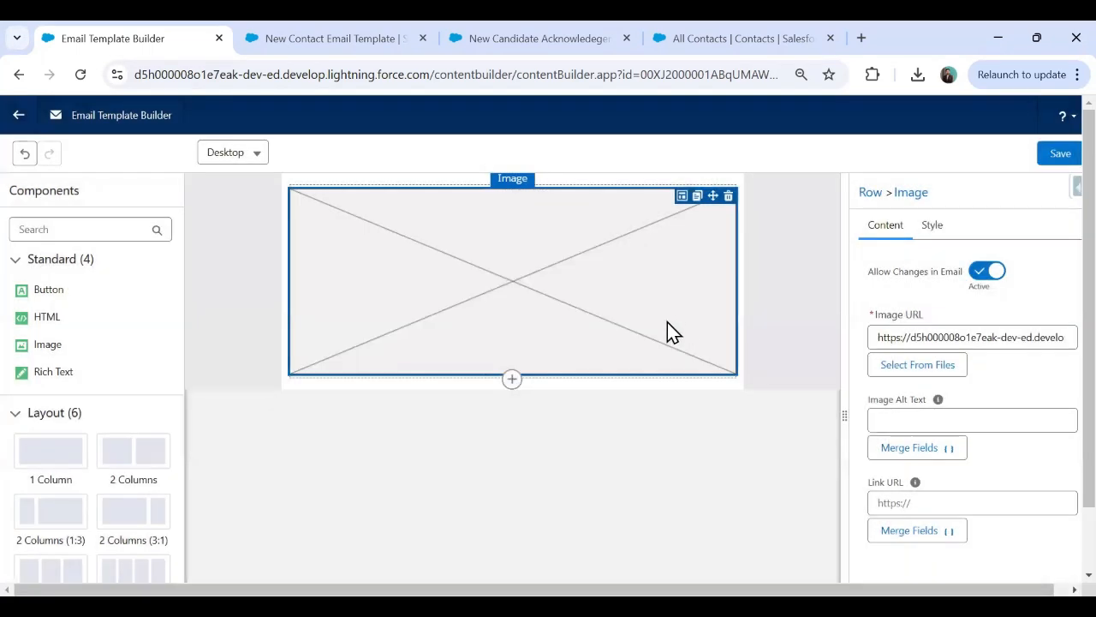
# Set the banner image height to 150 px in its style settings.
pyautogui.click(901, 421)
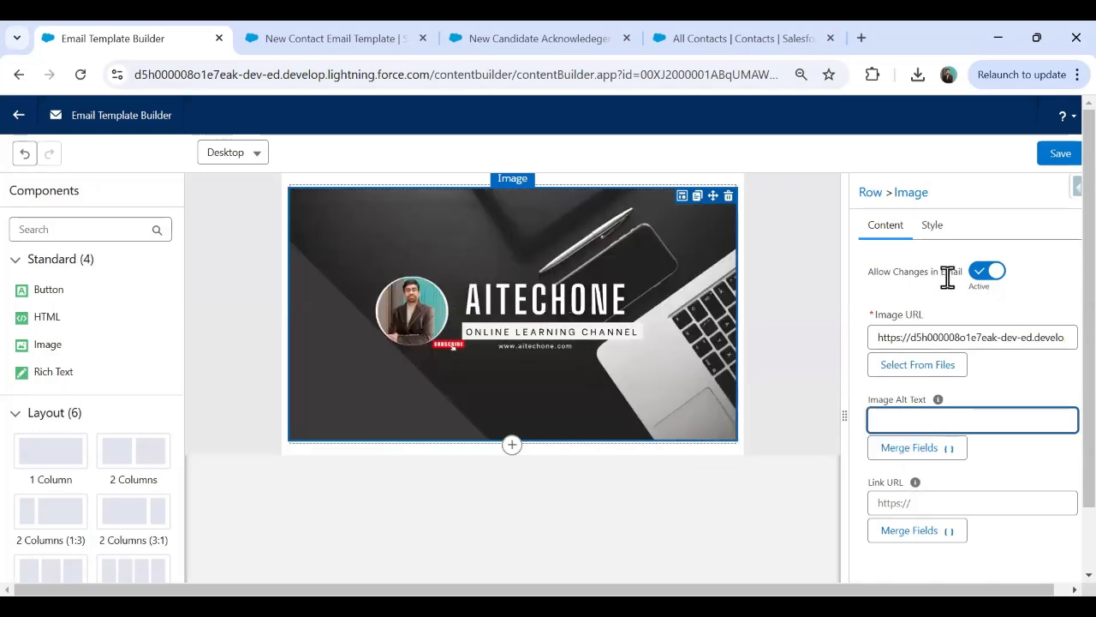
pyautogui.click(933, 229)
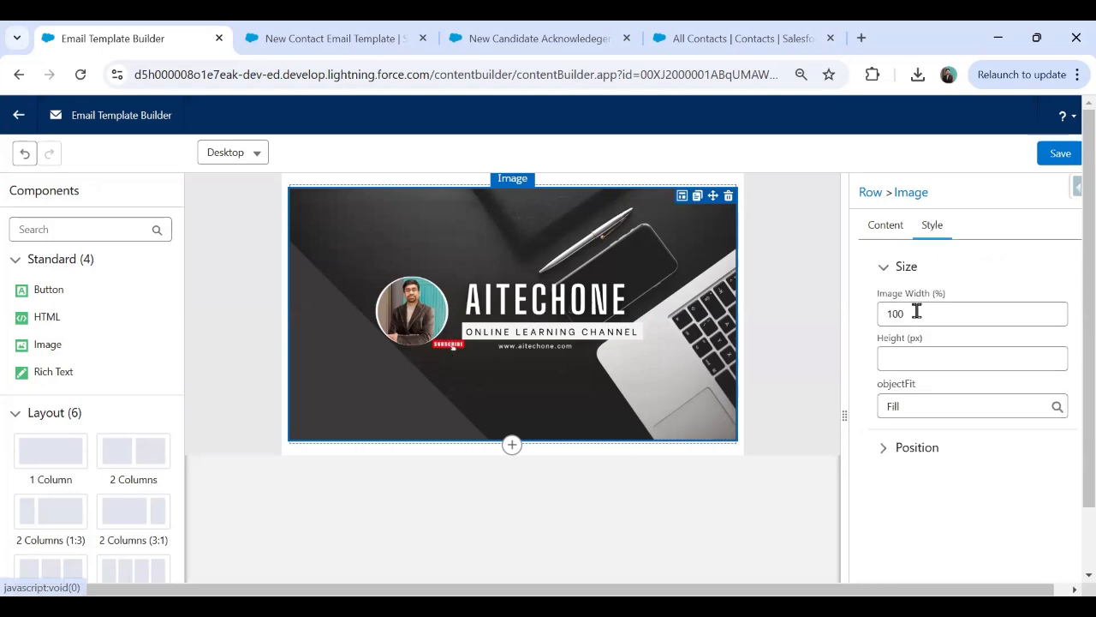
pyautogui.click(919, 359)
pyautogui.write('00')
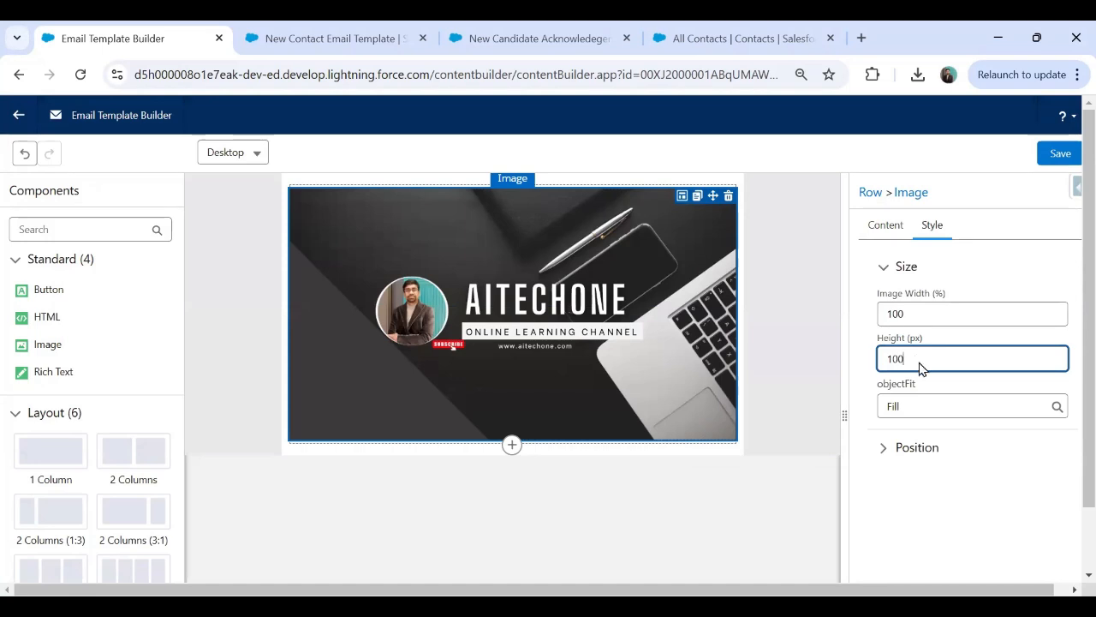
pyautogui.click(931, 484)
pyautogui.doubleClick(921, 361)
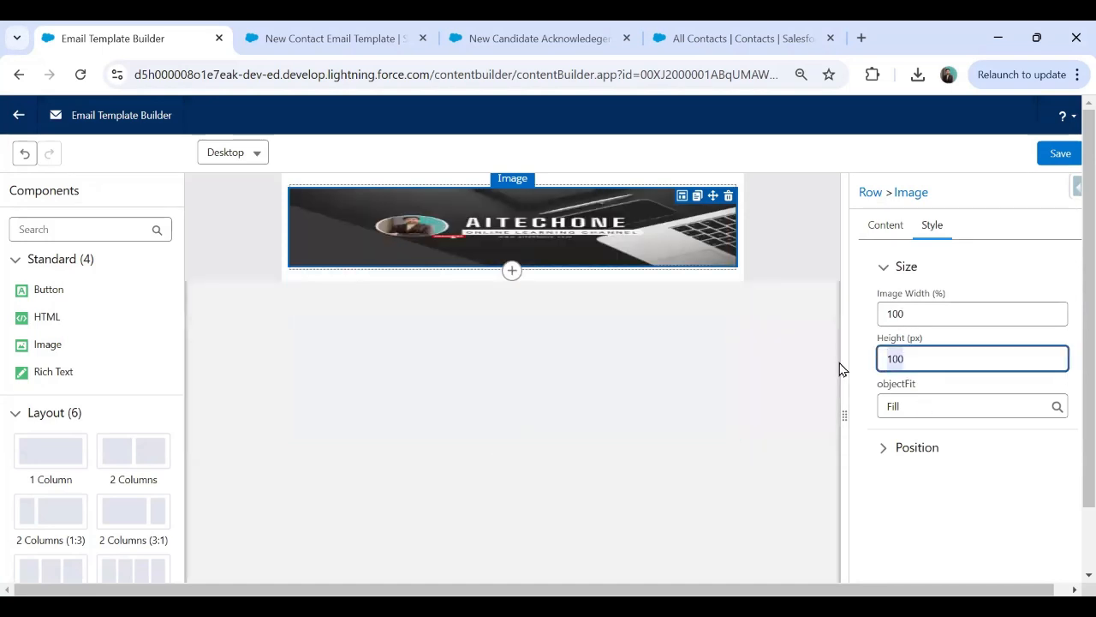
pyautogui.write('150')
pyautogui.click(890, 509)
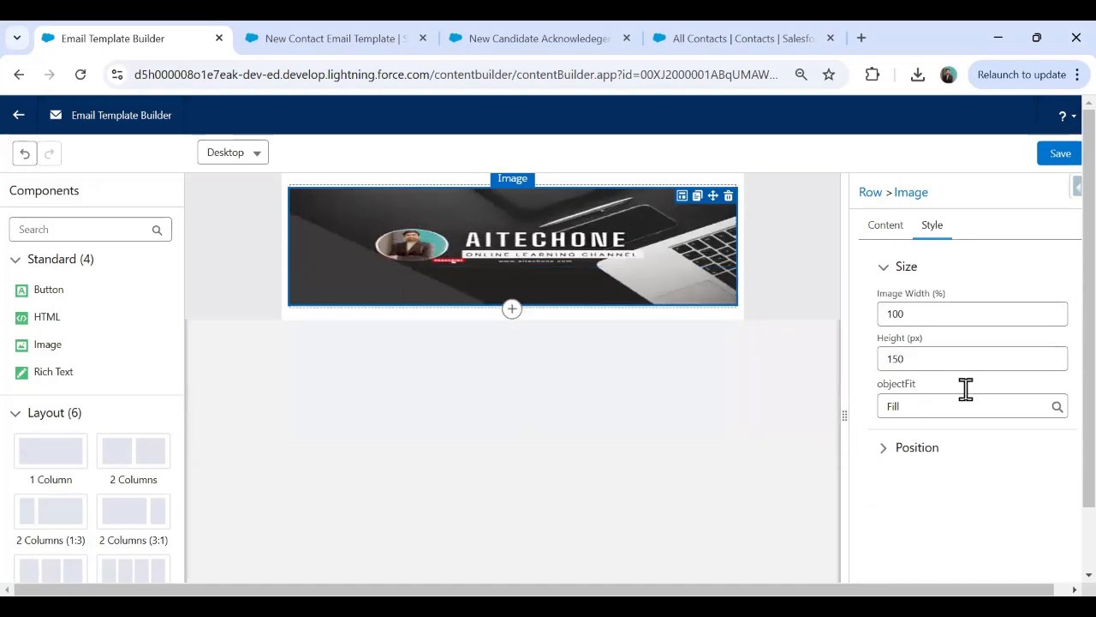
# After trying Contain, Fill and None, set the banner image fit to Cover and deselect it.
pyautogui.click(945, 406)
pyautogui.click(925, 469)
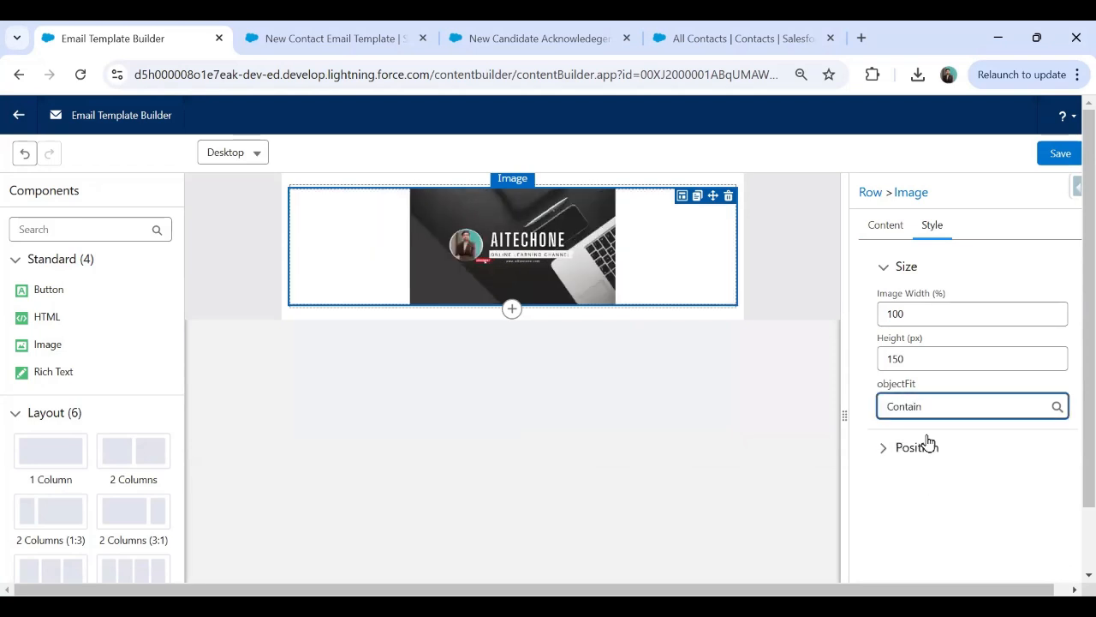
pyautogui.click(905, 407)
pyautogui.click(931, 491)
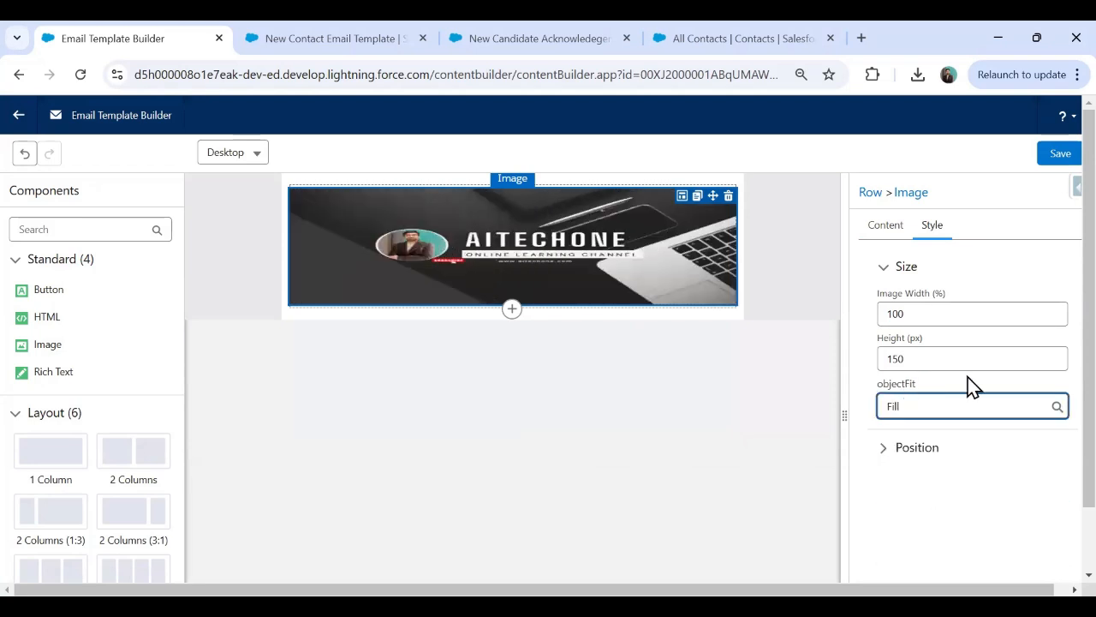
pyautogui.click(942, 407)
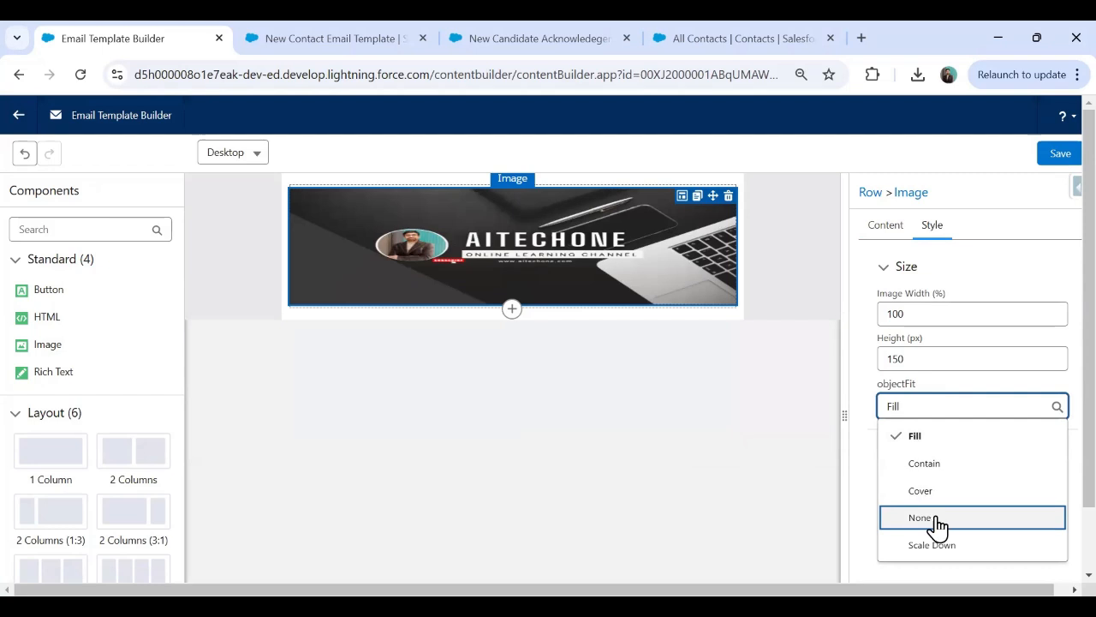
pyautogui.click(933, 519)
pyautogui.click(919, 404)
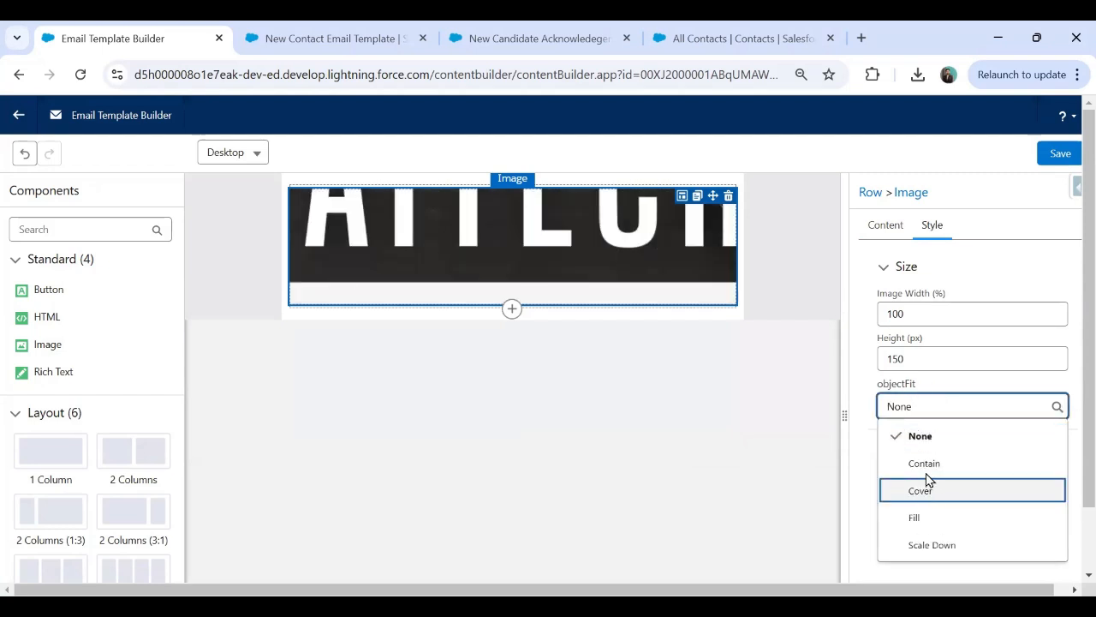
pyautogui.click(925, 463)
pyautogui.click(925, 410)
pyautogui.click(932, 467)
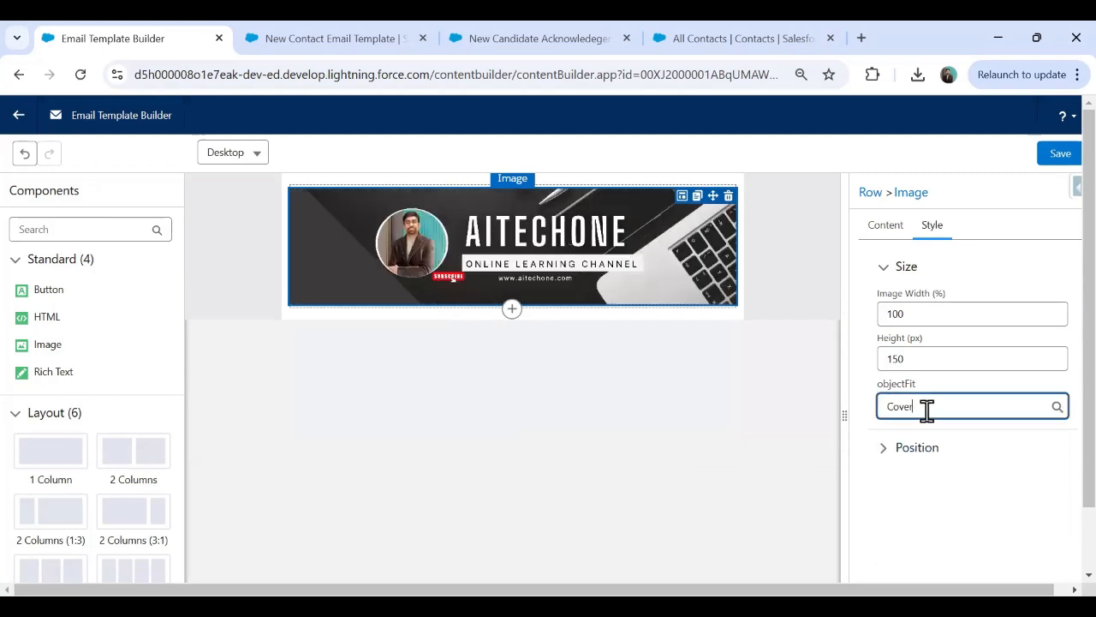
pyautogui.click(928, 409)
pyautogui.click(677, 397)
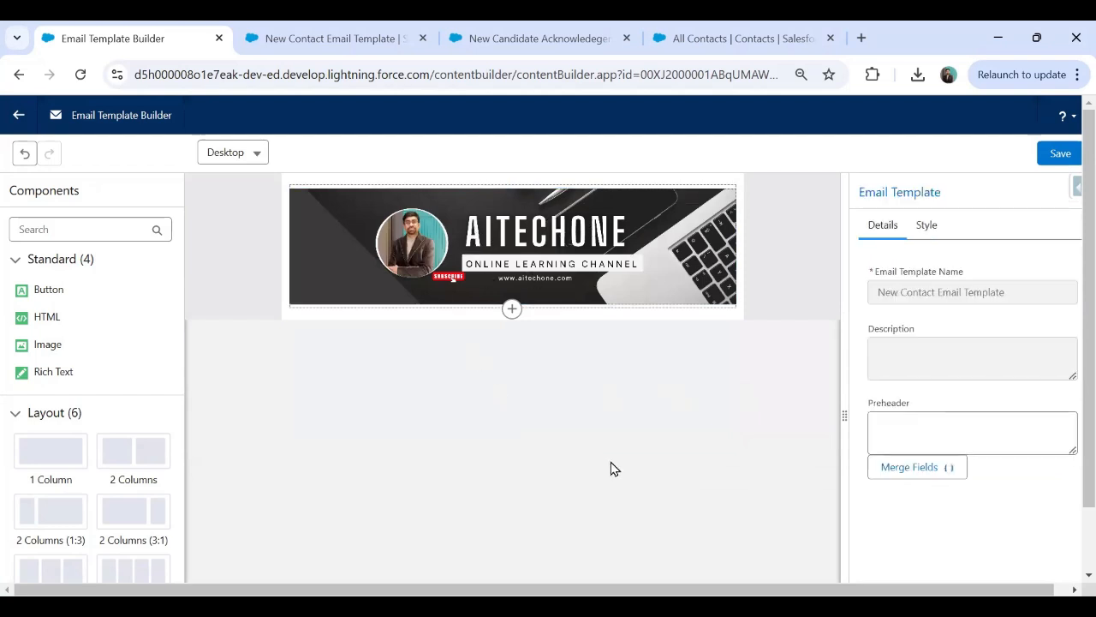
# Add a Rich Text component directly below the AITECHONE banner.
pyautogui.click(513, 311)
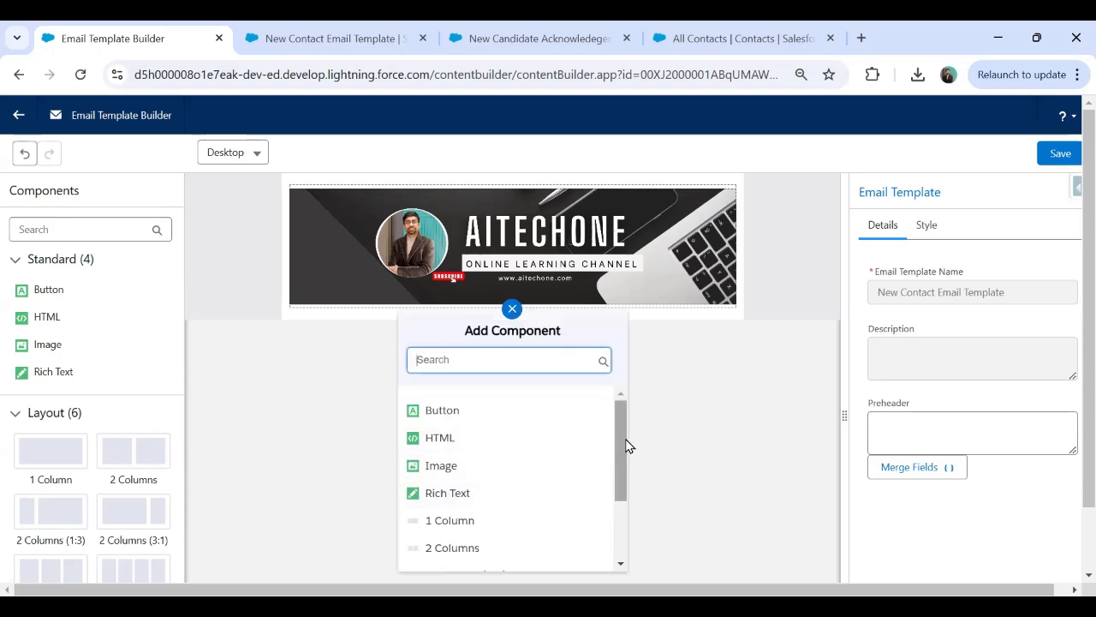
pyautogui.moveTo(626, 443); pyautogui.dragTo(614, 391)
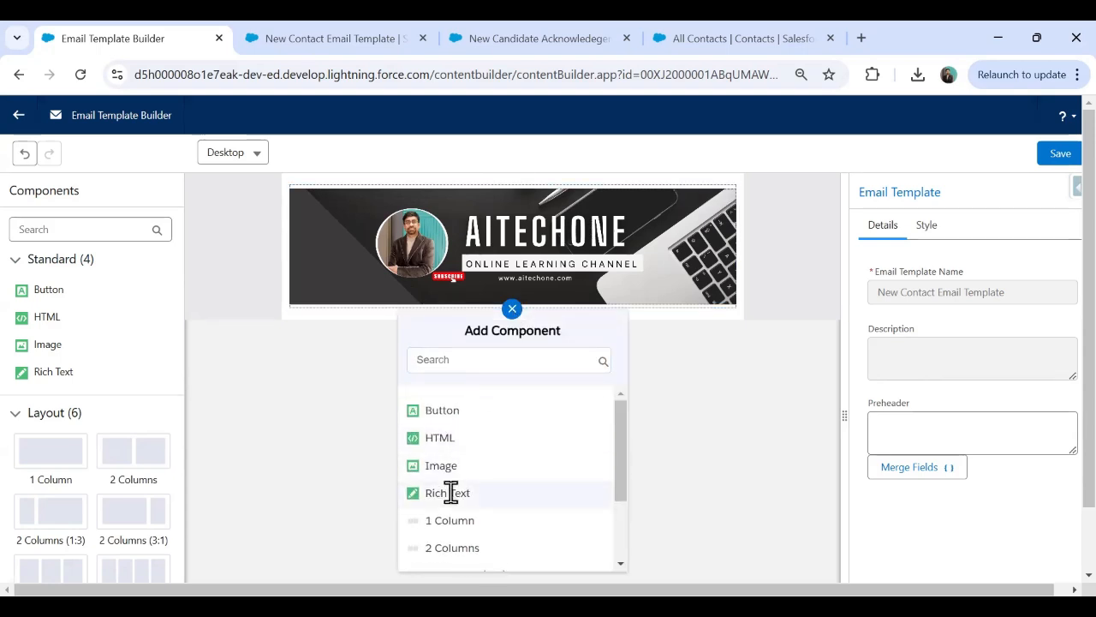
pyautogui.click(447, 493)
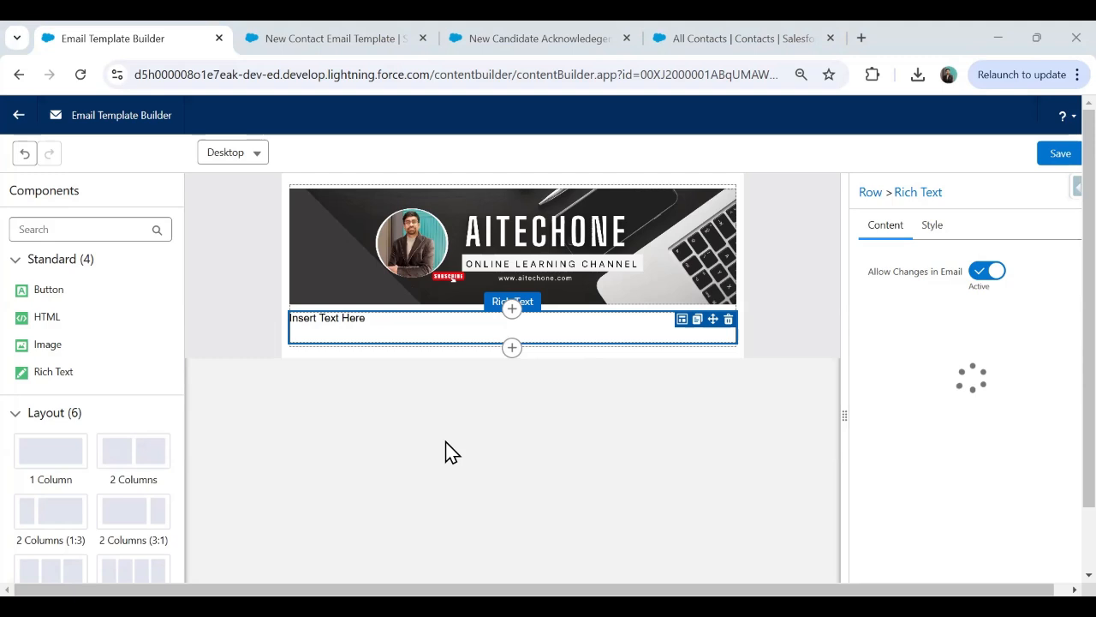
# Replace 'Insert Text Here' with the pasted welcome email and remove '[First Name],' from the greeting.
pyautogui.moveTo(976, 432); pyautogui.dragTo(842, 433)
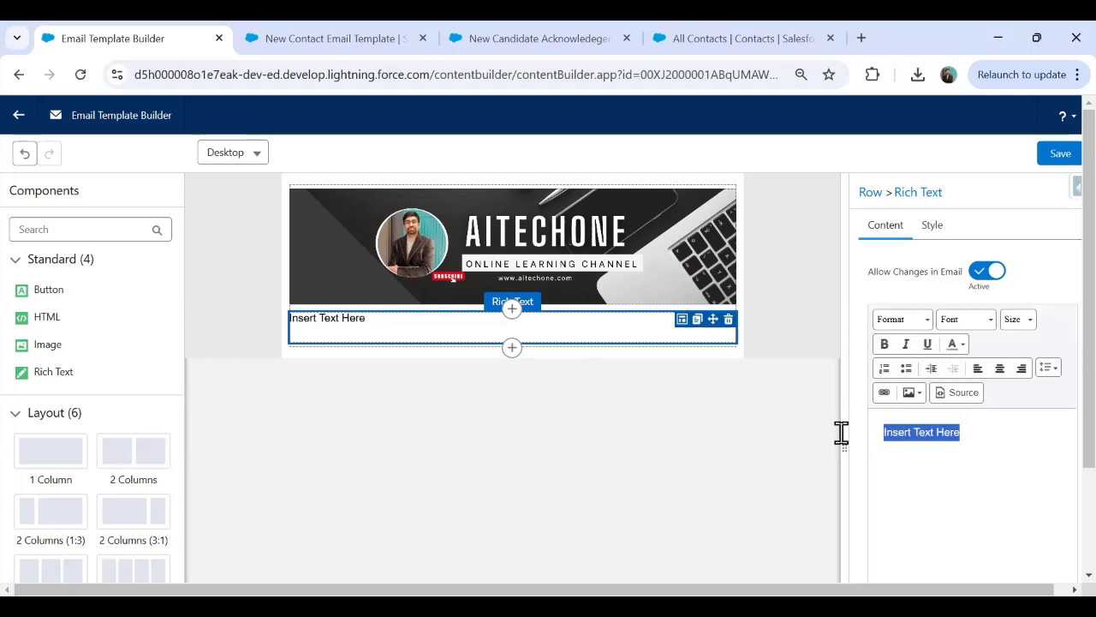
pyautogui.press('BackSpace')
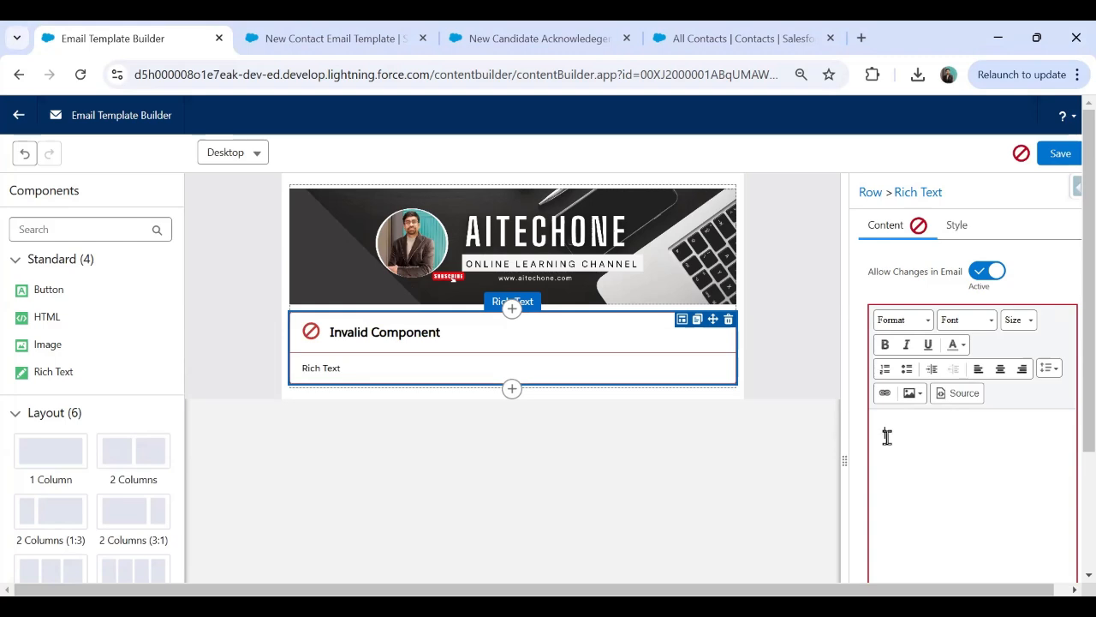
pyautogui.hotkey('ctrl', 'v')
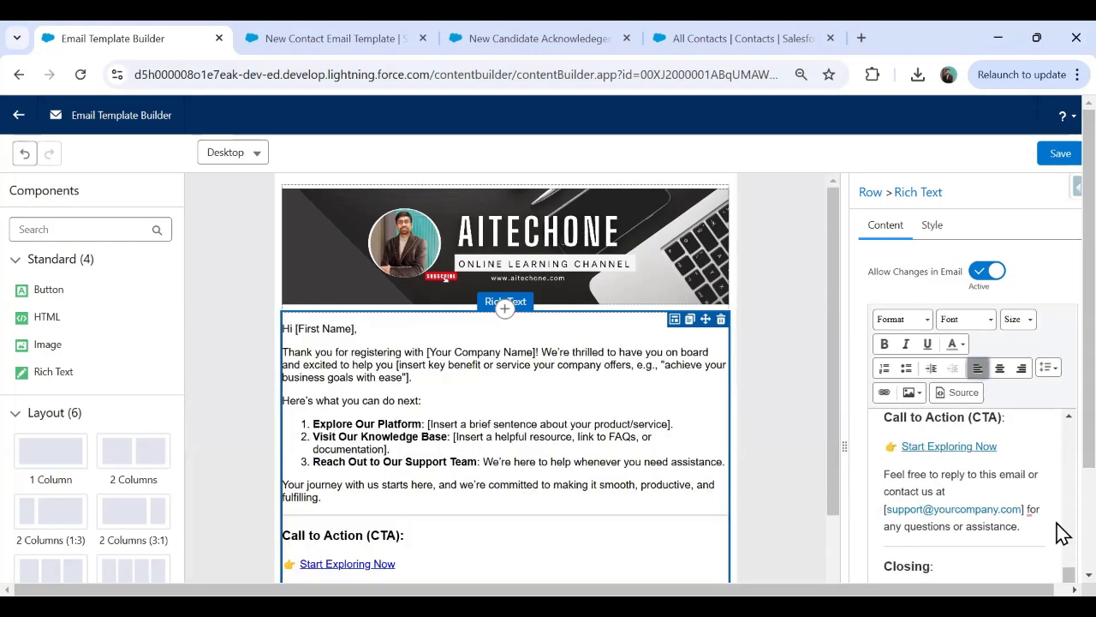
pyautogui.moveTo(1067, 575); pyautogui.dragTo(1057, 420)
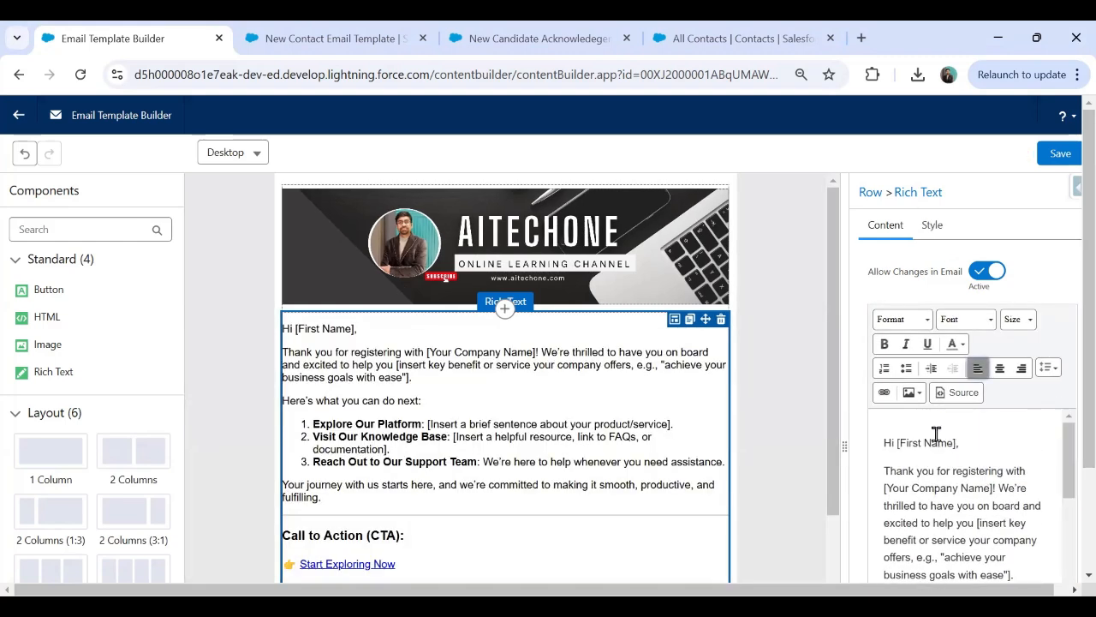
pyautogui.moveTo(897, 441); pyautogui.dragTo(986, 450)
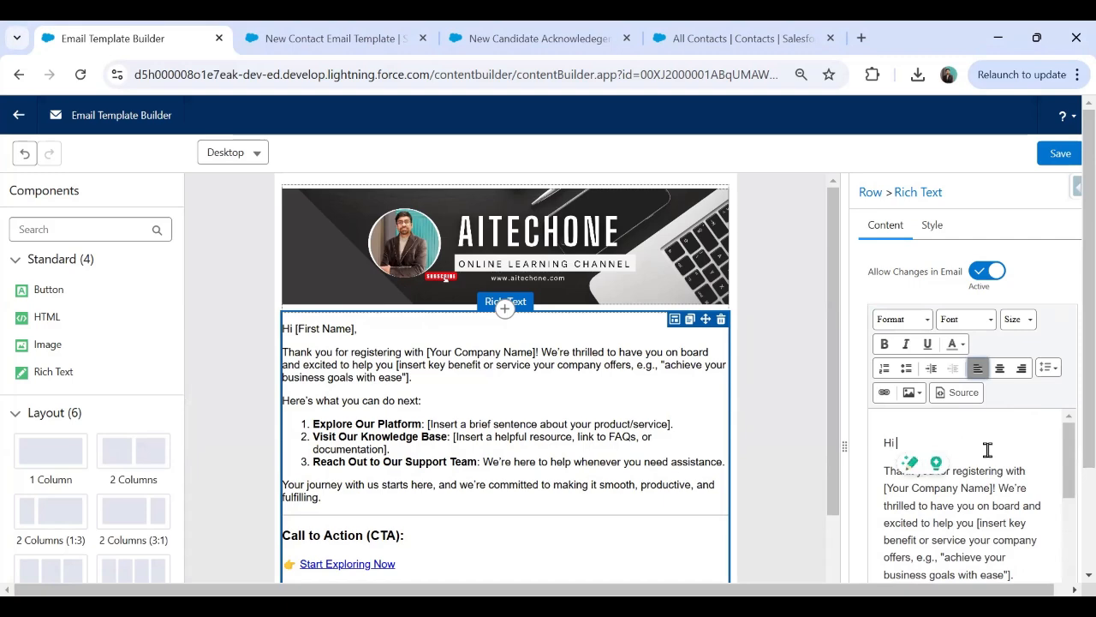
pyautogui.press('BackSpace')
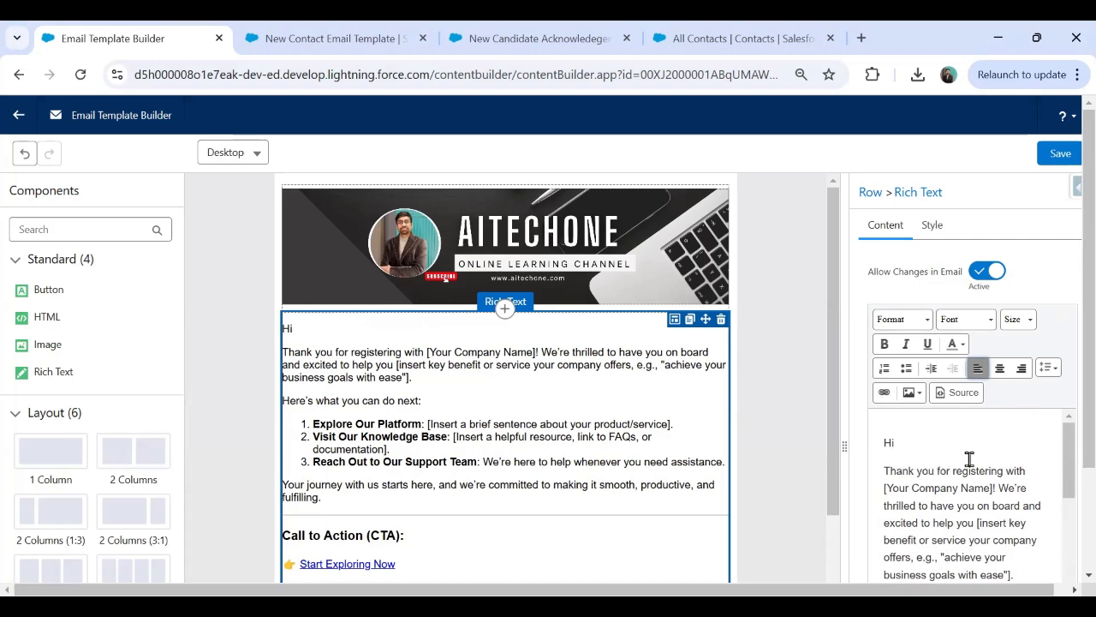
pyautogui.click(701, 40)
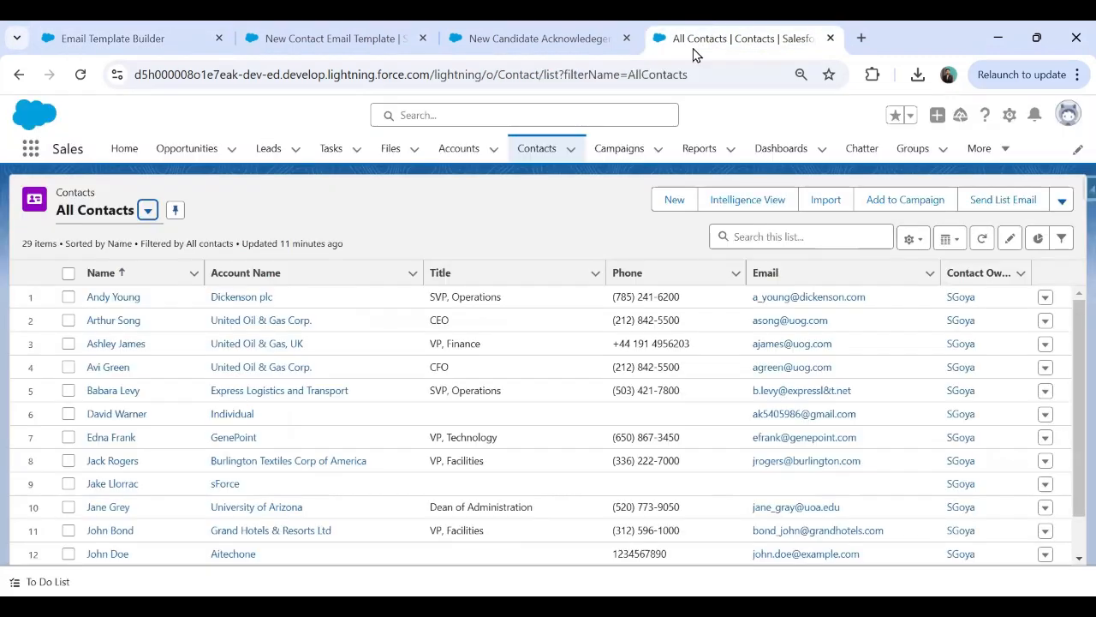
# Start a New Contact form in the contacts tab, then return to the template builder.
pyautogui.click(678, 202)
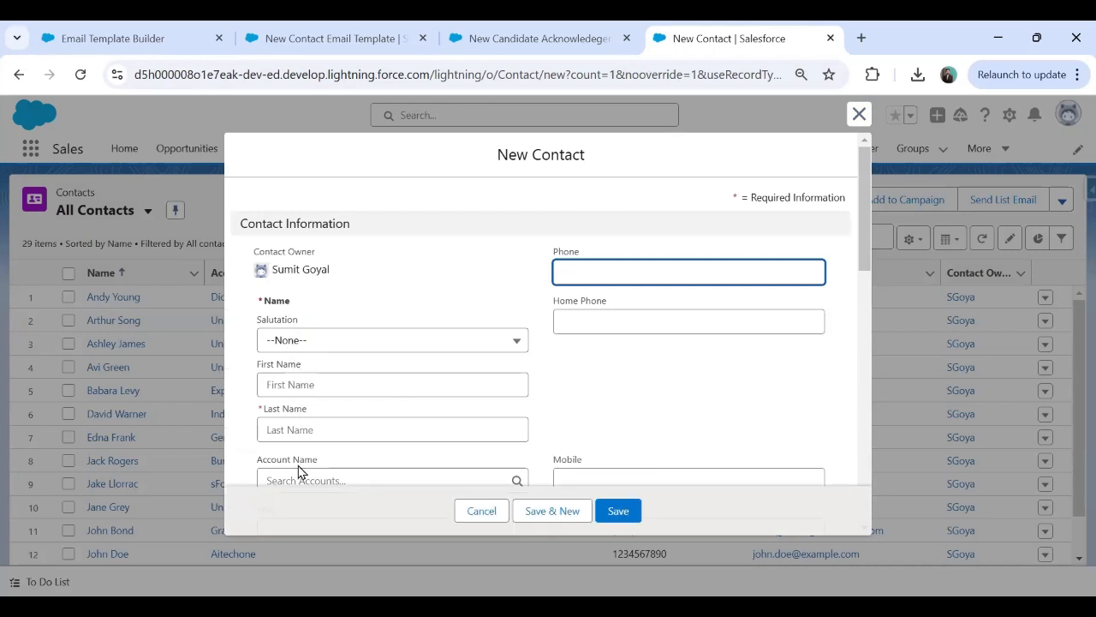
pyautogui.click(147, 34)
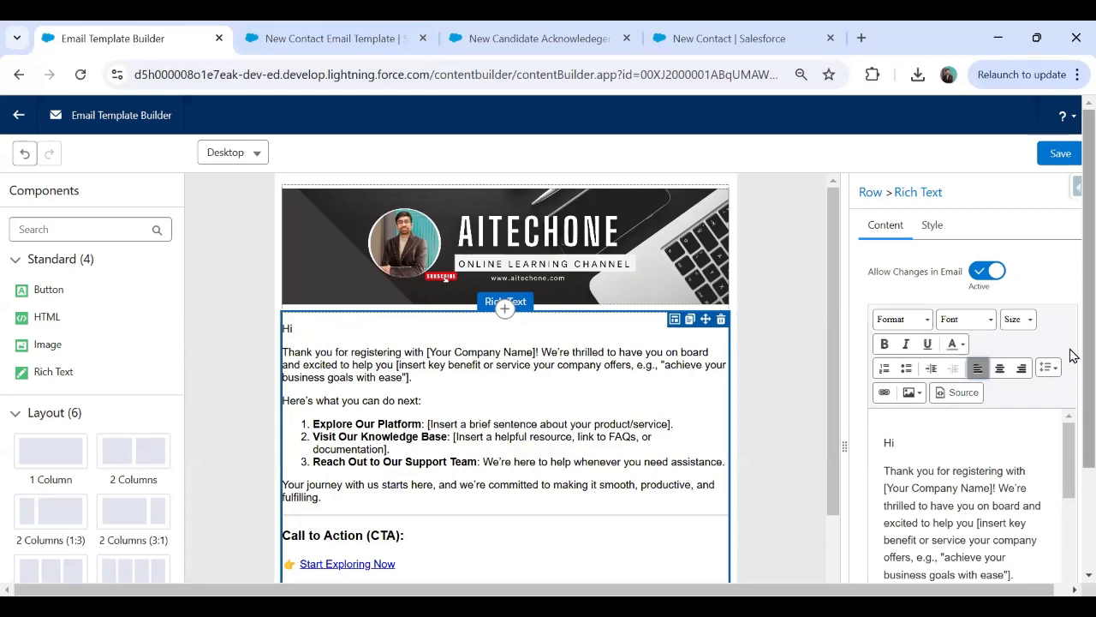
# Insert the recipient Full Name merge field after 'Hi' in the greeting.
pyautogui.scroll(-3, 1071, 385)
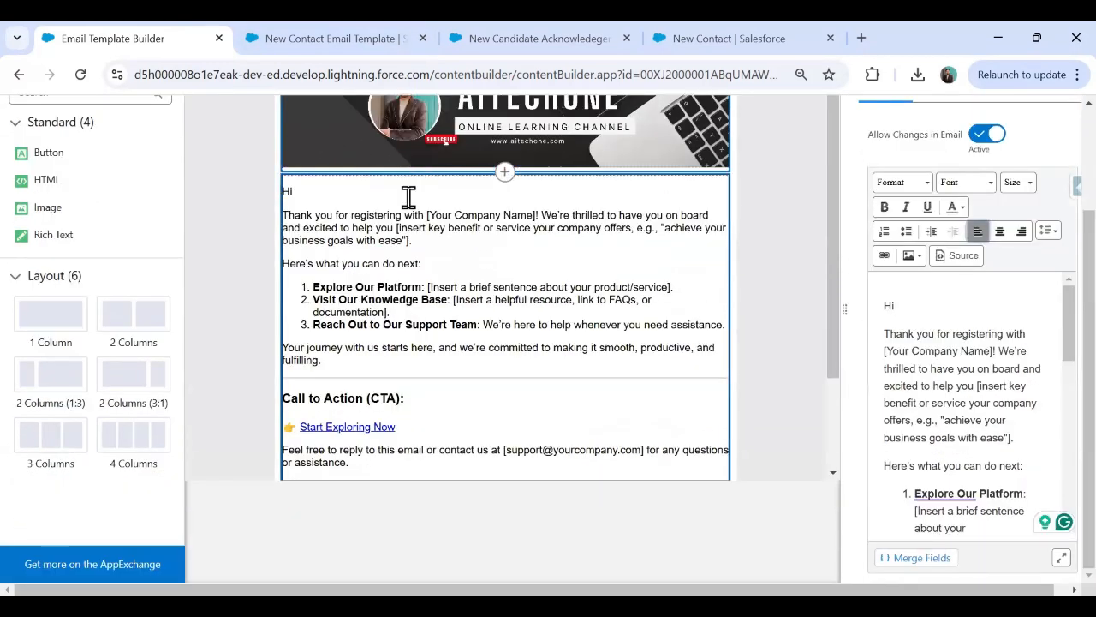
pyautogui.click(928, 315)
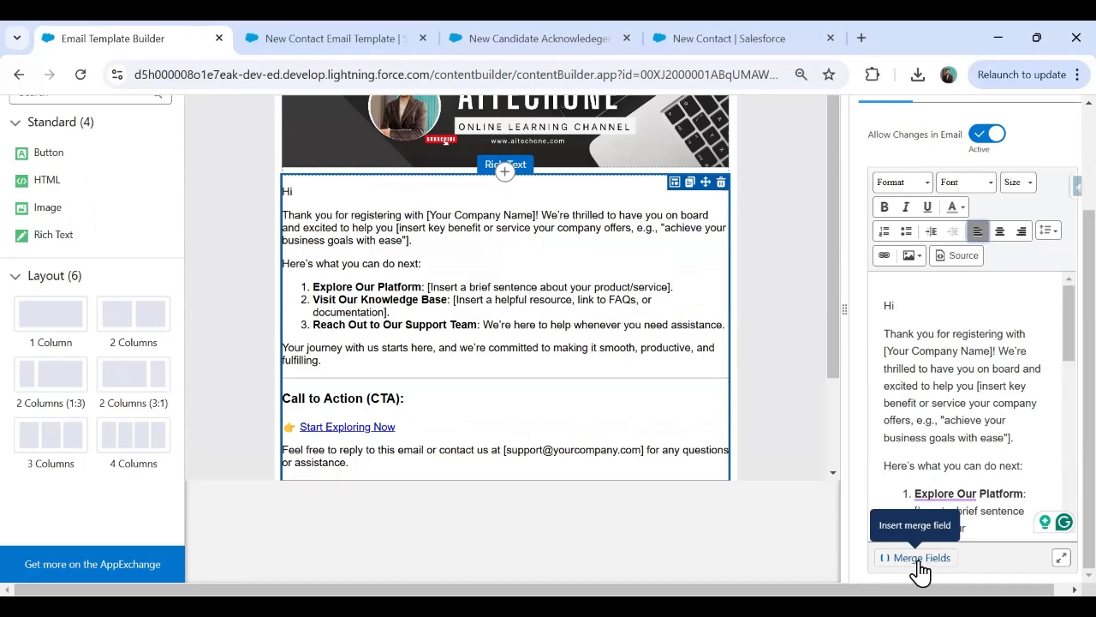
pyautogui.click(921, 557)
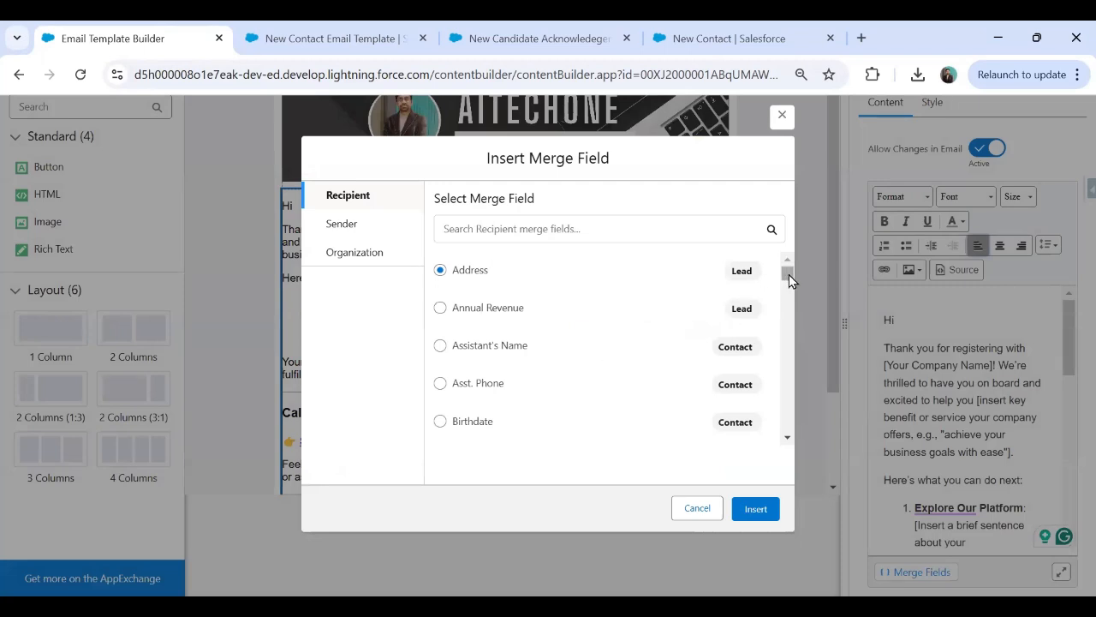
pyautogui.click(506, 223)
pyautogui.write('Full')
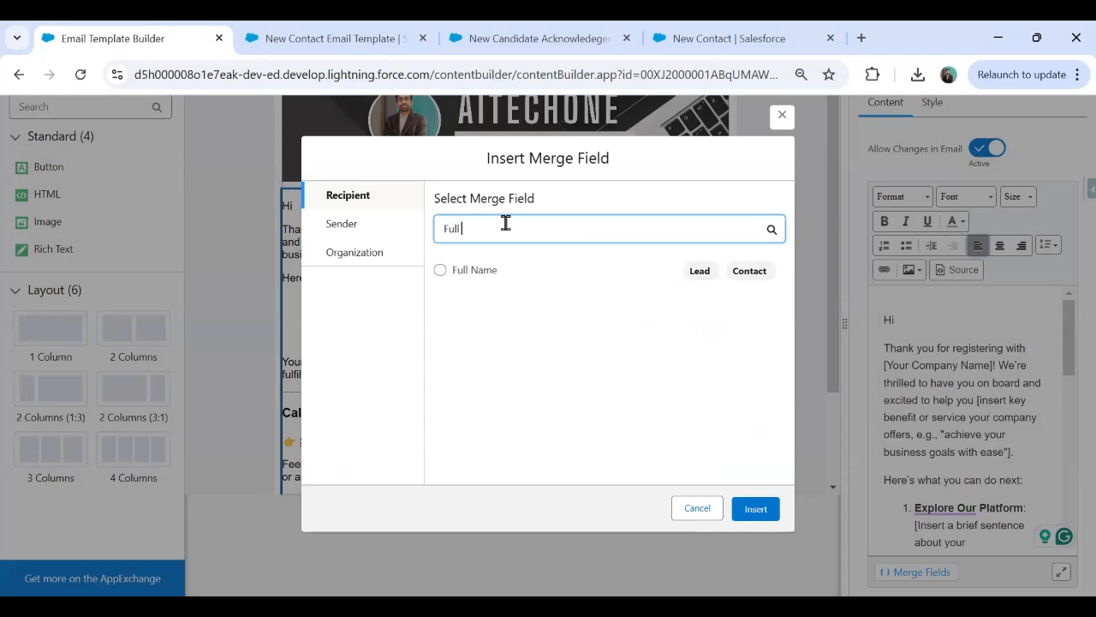
pyautogui.click(440, 271)
pyautogui.click(757, 511)
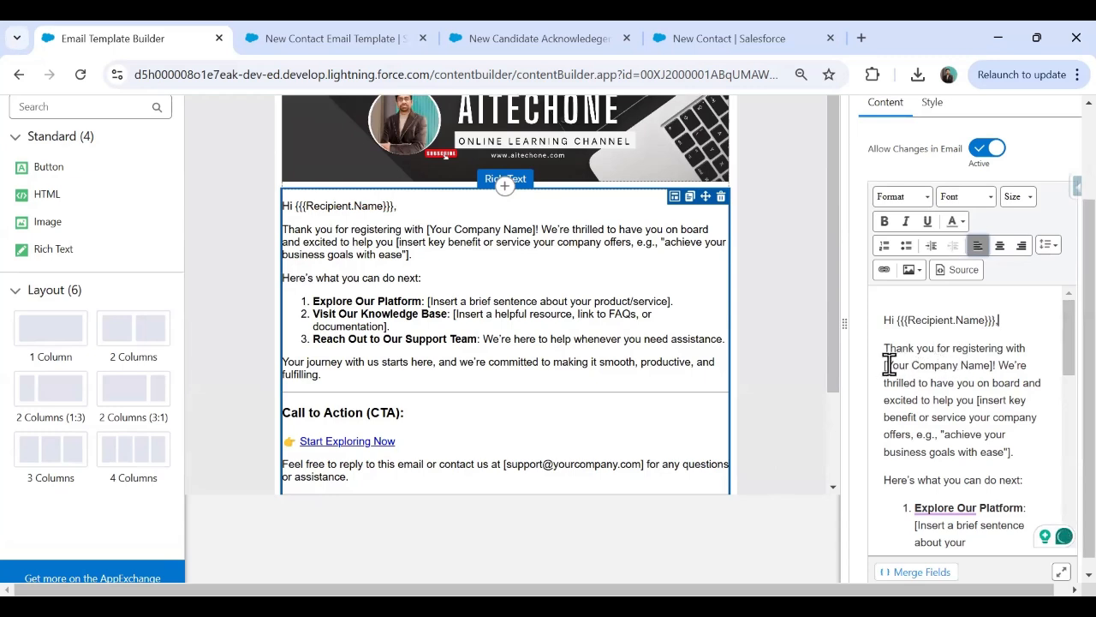
# Replace '[Your Company Name]!' with 'AITECHONE.' and delete the key-benefit, product/service and support placeholder sentences.
pyautogui.moveTo(886, 365); pyautogui.dragTo(995, 367)
pyautogui.press('BackSpace')
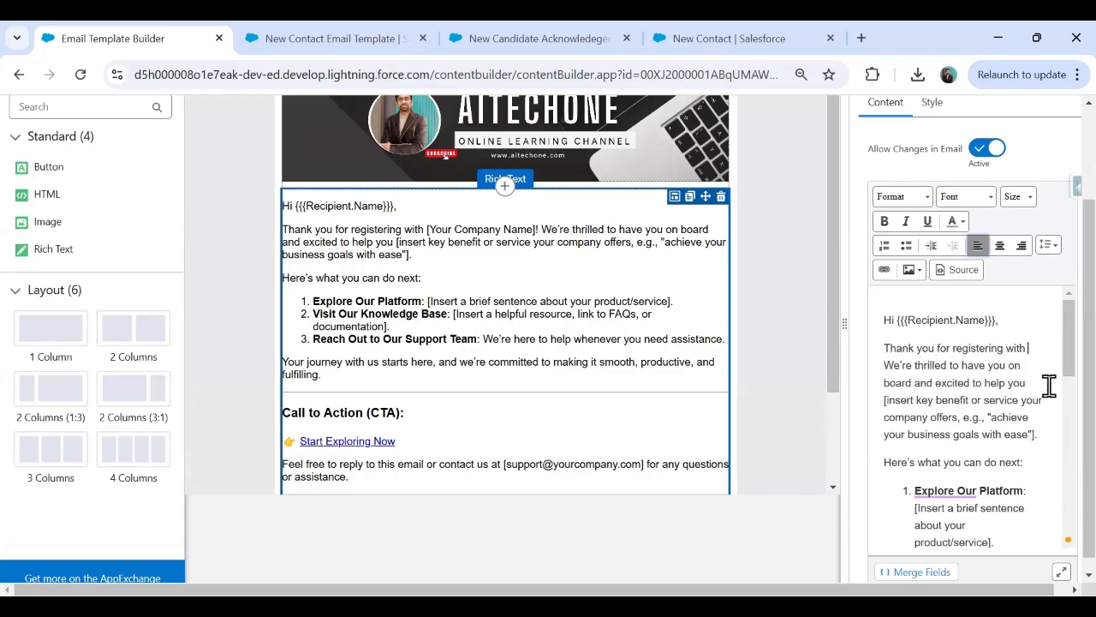
pyautogui.write('AITECHONE')
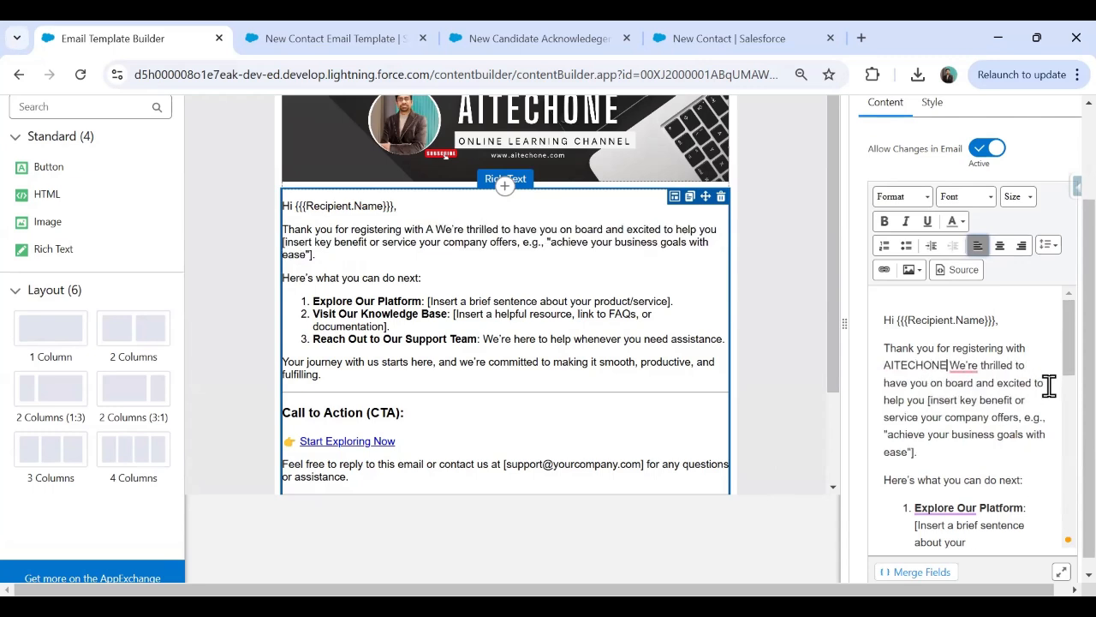
pyautogui.write('.')
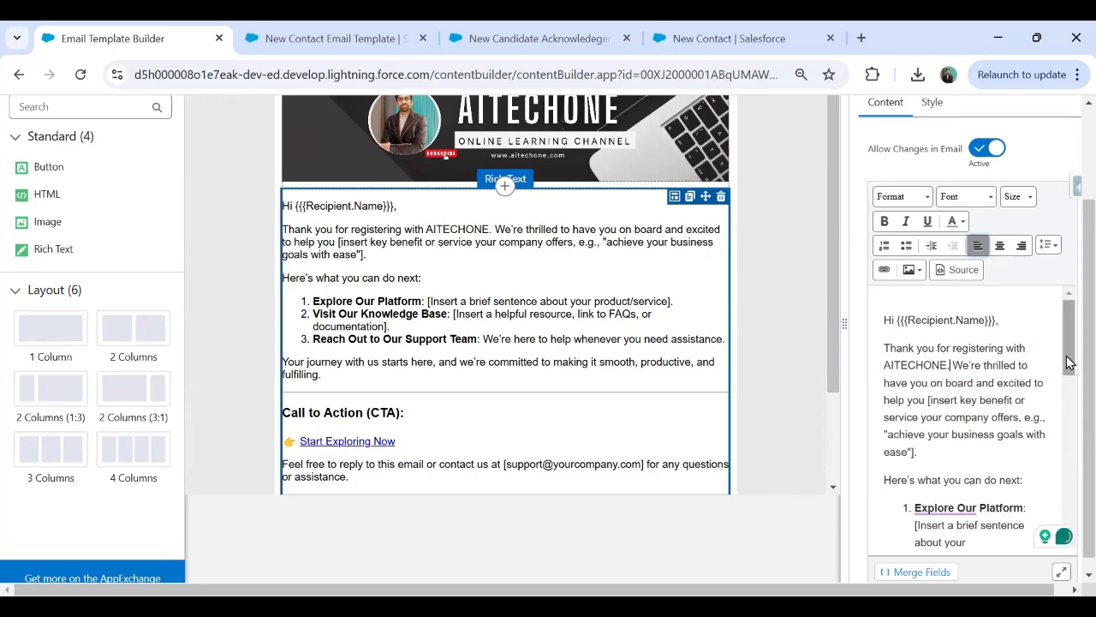
pyautogui.moveTo(1066, 364)
pyautogui.mouseDown()
pyautogui.moveTo(1070, 393)
pyautogui.moveTo(1062, 367)
pyautogui.mouseUp()
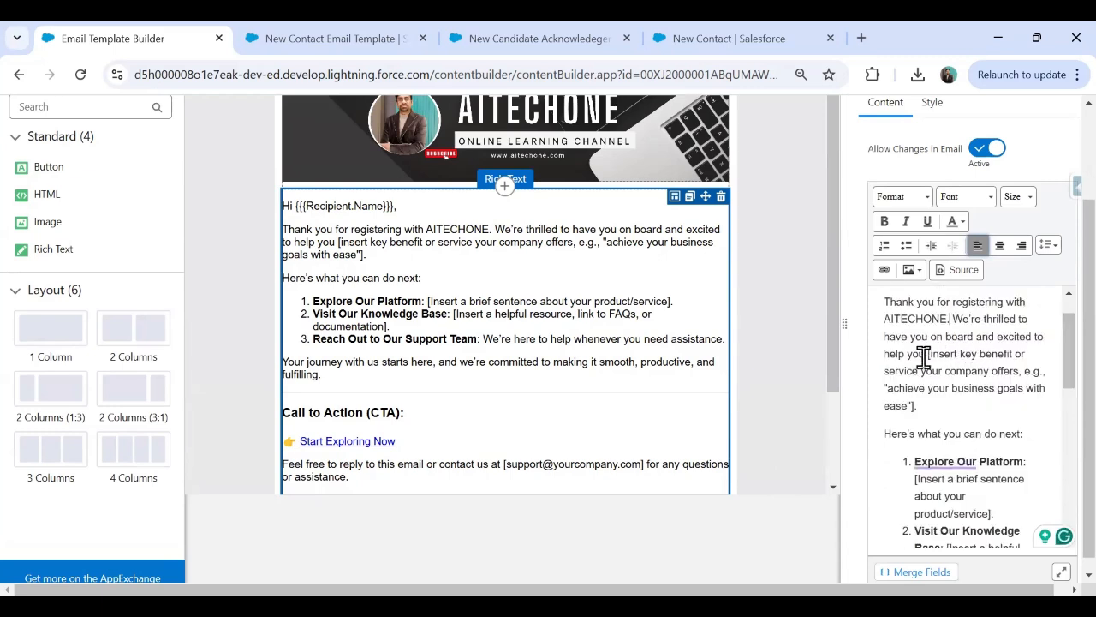
pyautogui.moveTo(927, 354); pyautogui.dragTo(918, 411)
pyautogui.press('BackSpace')
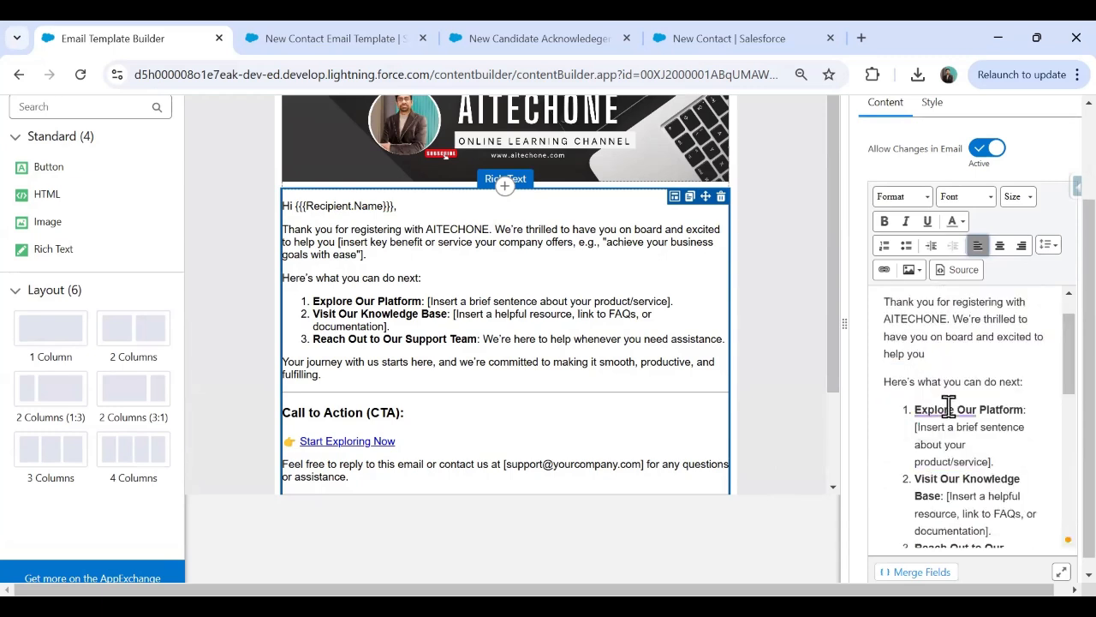
pyautogui.write('.')
pyautogui.moveTo(1057, 379); pyautogui.dragTo(1057, 386)
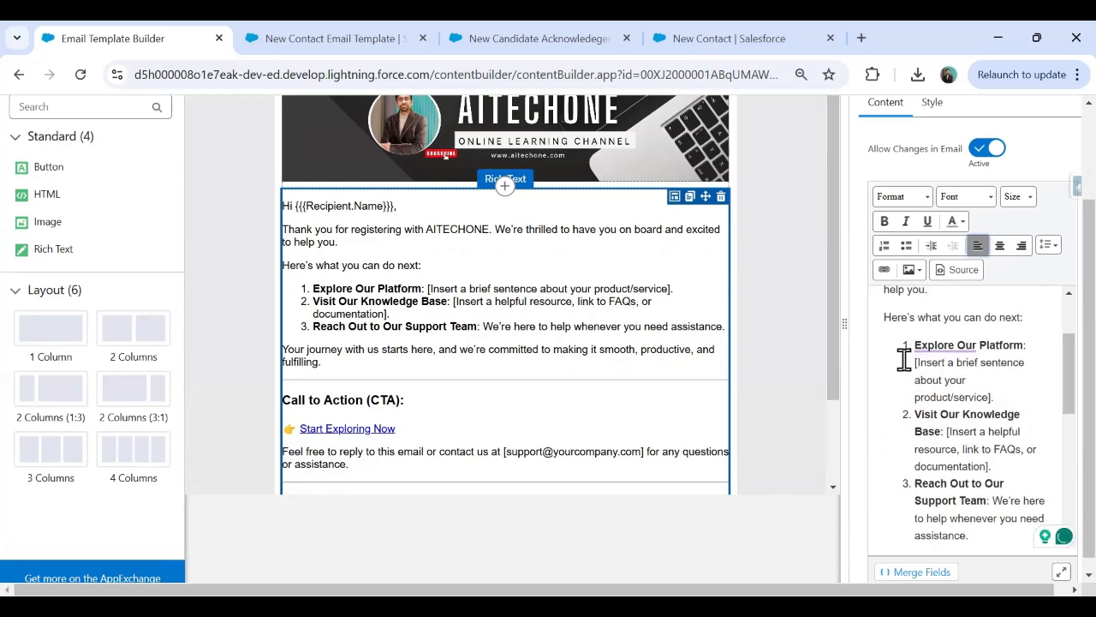
pyautogui.moveTo(904, 358); pyautogui.dragTo(1008, 449)
pyautogui.press('BackSpace')
pyautogui.press('BackSpace')
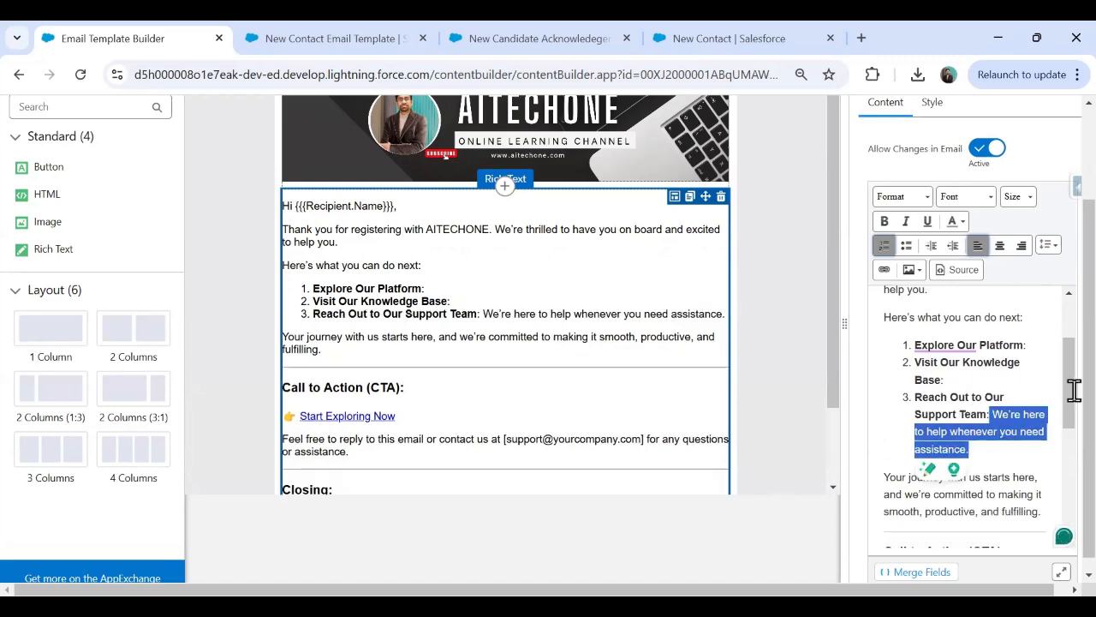
pyautogui.press('BackSpace')
pyautogui.press('BackSpace')
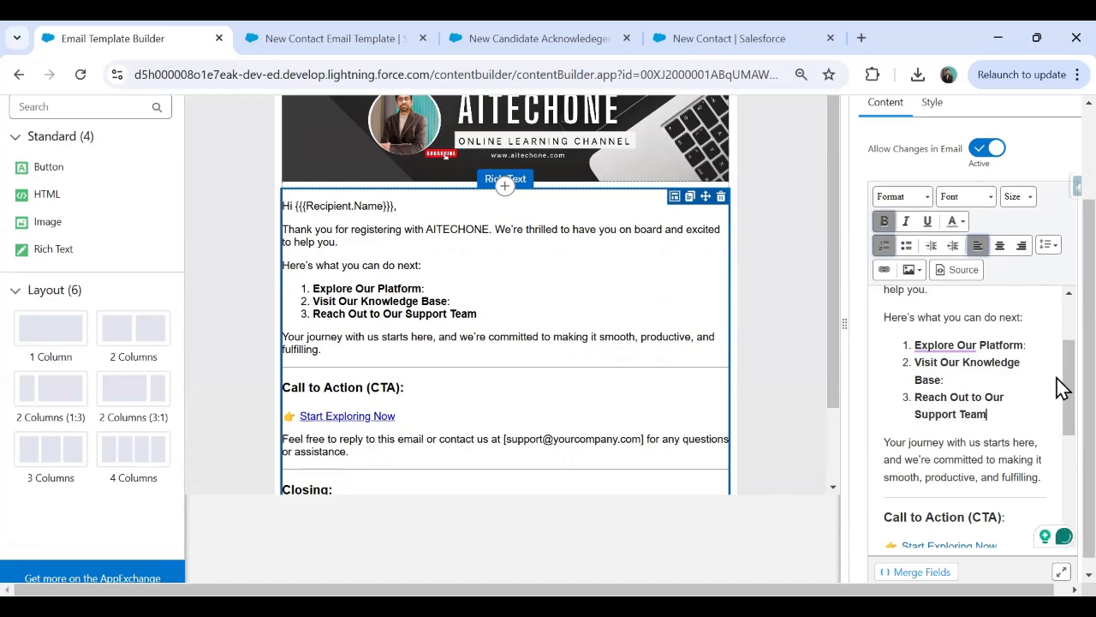
# Delete the Start Exploring Now link line and the Call to Action (CTA) heading.
pyautogui.scroll(-2, 1058, 391)
pyautogui.scroll(-1, 1061, 419)
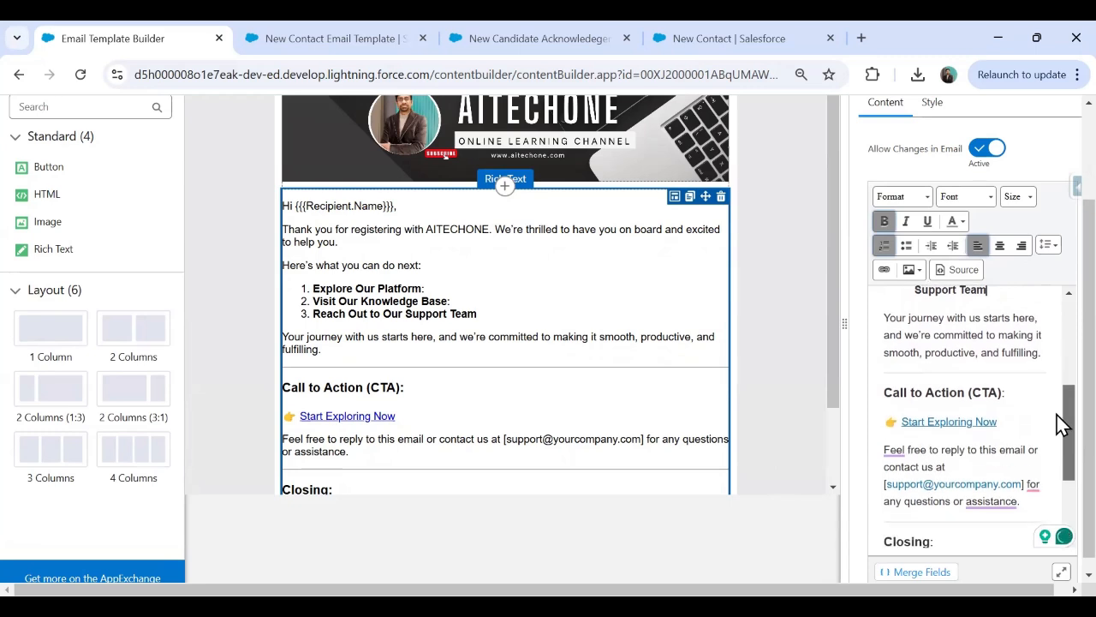
pyautogui.moveTo(1019, 404); pyautogui.dragTo(878, 403)
pyautogui.press('BackSpace')
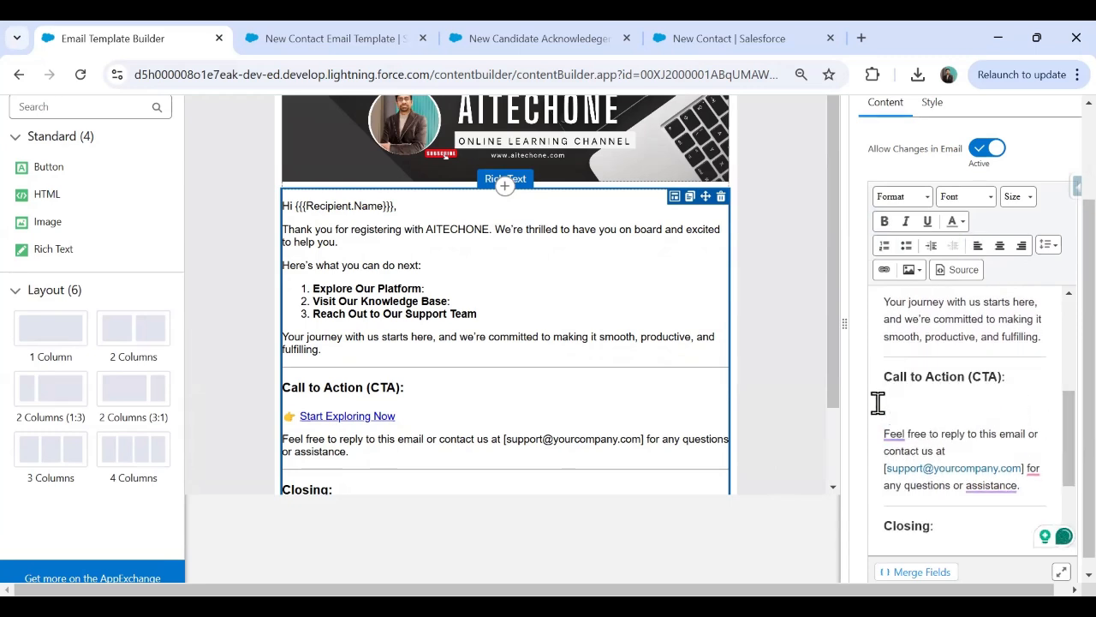
pyautogui.moveTo(1008, 377); pyautogui.dragTo(884, 376)
pyautogui.press('BackSpace')
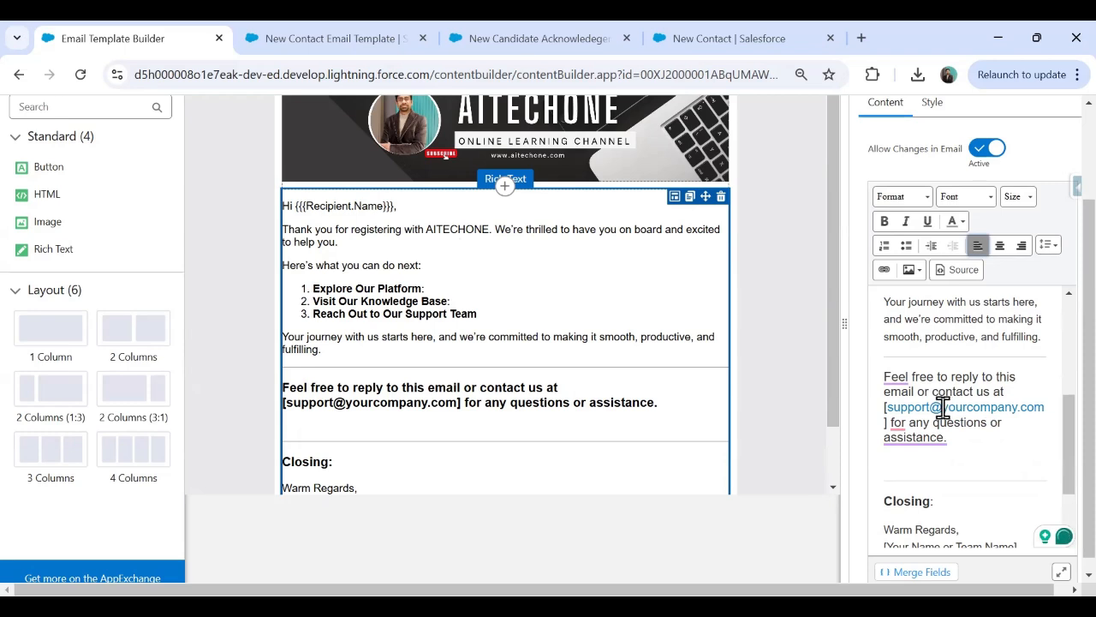
# Change the support address domain to 'aitechone' and remove the Closing: heading.
pyautogui.moveTo(941, 409); pyautogui.dragTo(1019, 409)
pyautogui.write('aitechone')
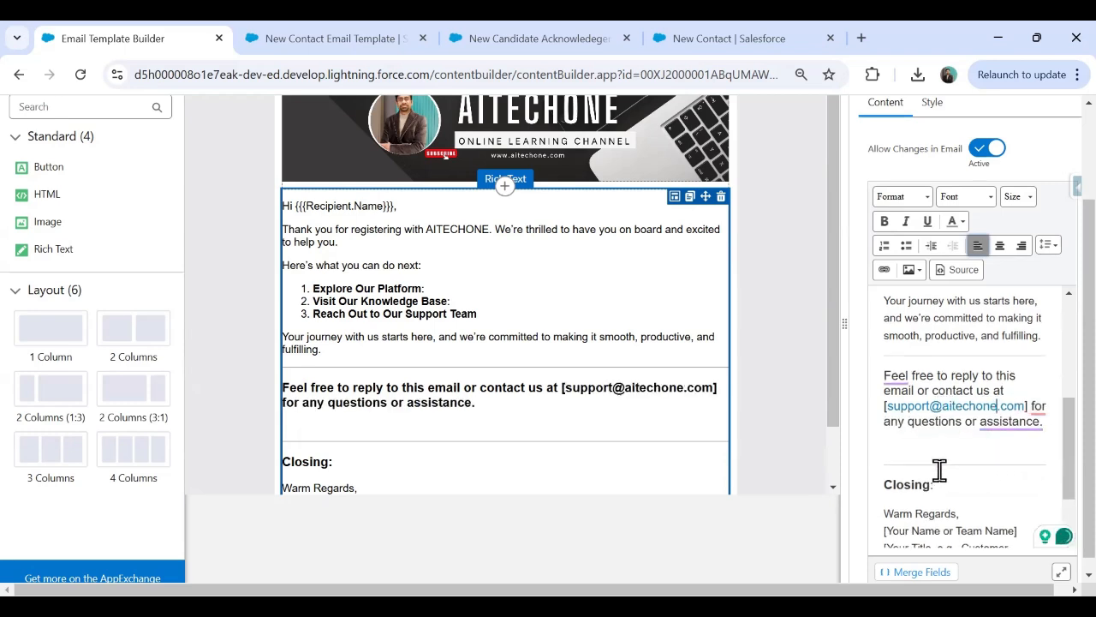
pyautogui.scroll(-1, 942, 462)
pyautogui.moveTo(937, 399); pyautogui.dragTo(864, 391)
pyautogui.press('BackSpace')
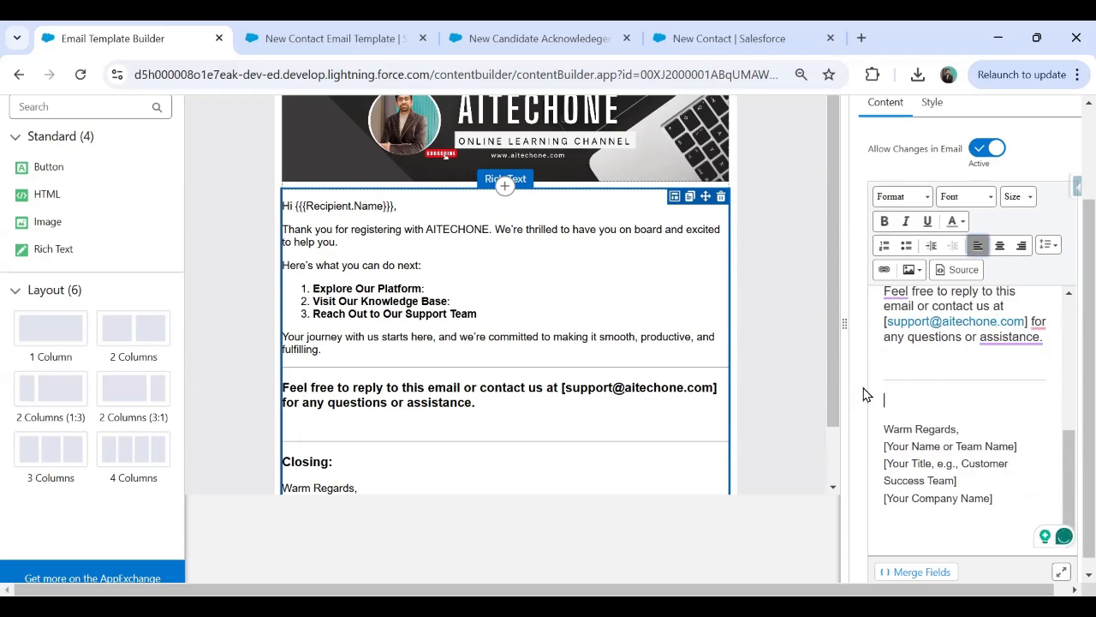
pyautogui.press('Delete')
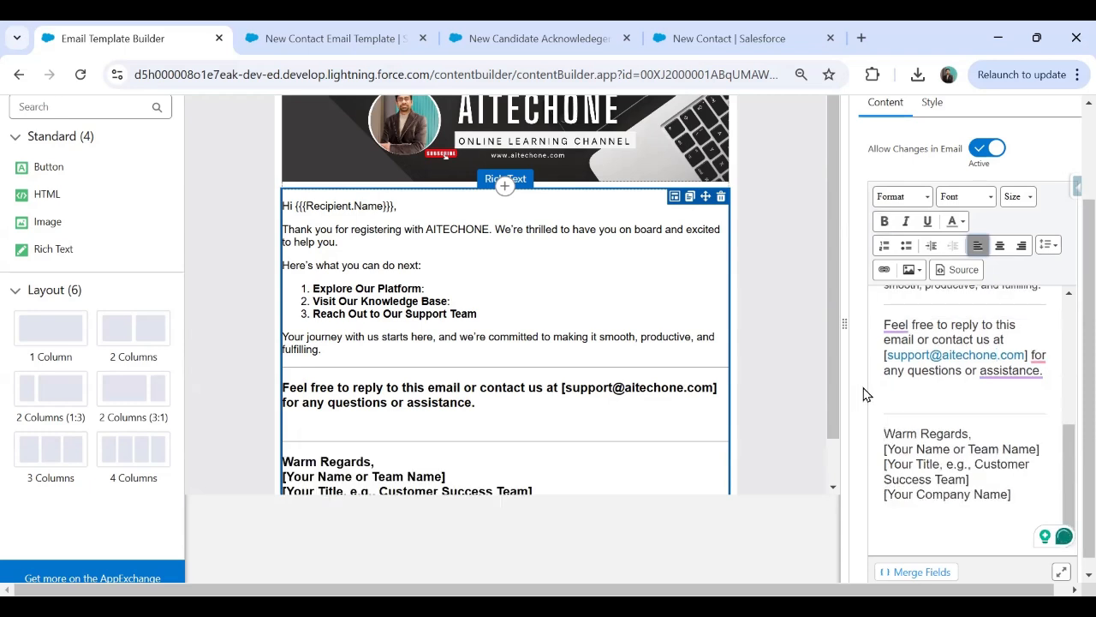
pyautogui.hotkey('ctrl', 'z')
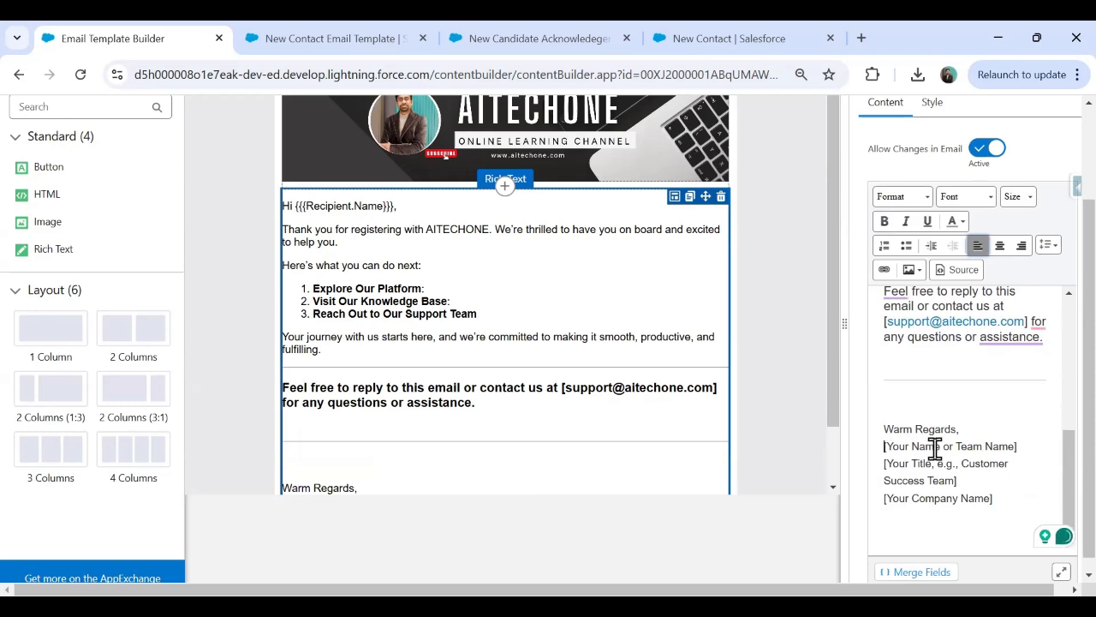
# Replace the signature placeholders with a bold 'Aitechone' under Warm Regards.
pyautogui.moveTo(881, 446); pyautogui.dragTo(1043, 443)
pyautogui.press('BackSpace')
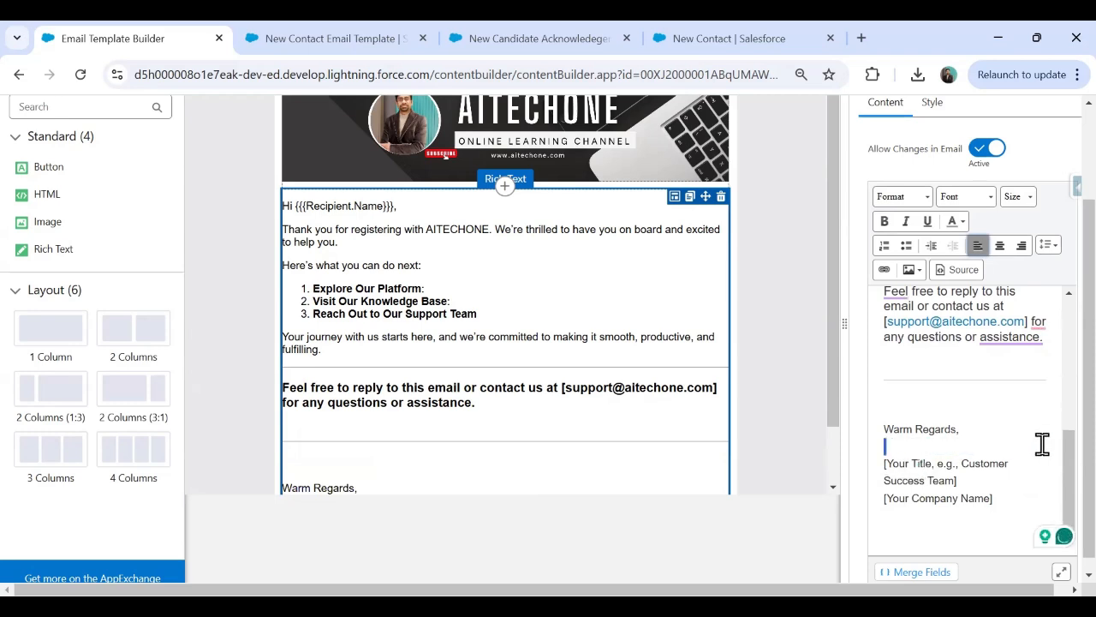
pyautogui.hotkey('shift', 'Down')
pyautogui.hotkey('shift', 'Down')
pyautogui.hotkey('shift', 'Down')
pyautogui.hotkey('shift', 'Down')
pyautogui.press('BackSpace')
pyautogui.write('Aitechone')
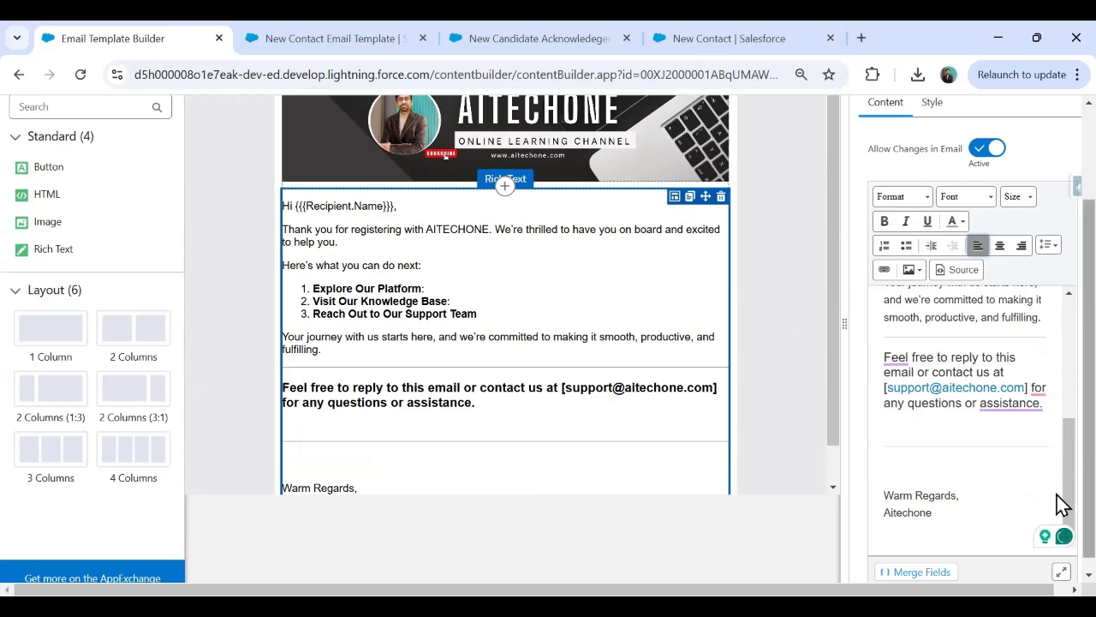
pyautogui.scroll(2, 1059, 445)
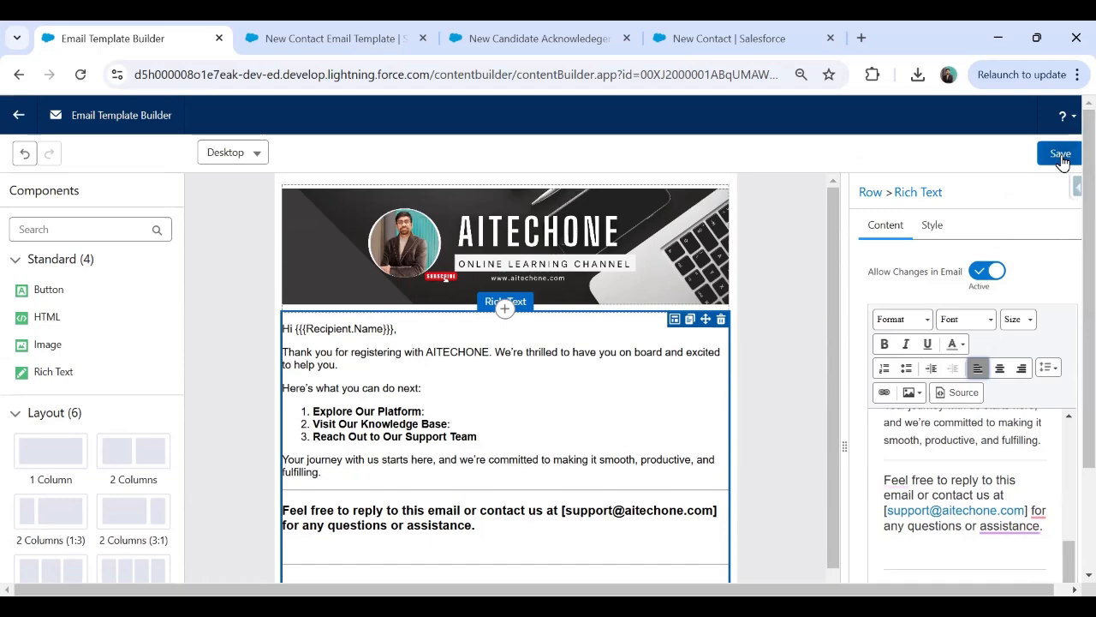
pyautogui.scroll(-2, 1070, 416)
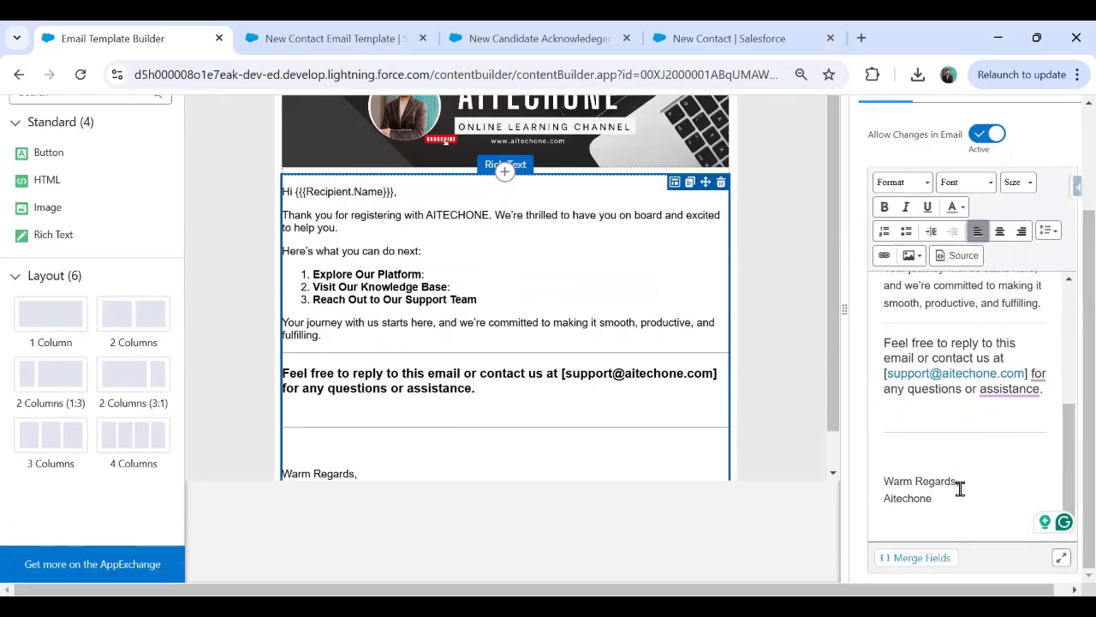
pyautogui.moveTo(941, 500); pyautogui.dragTo(875, 503)
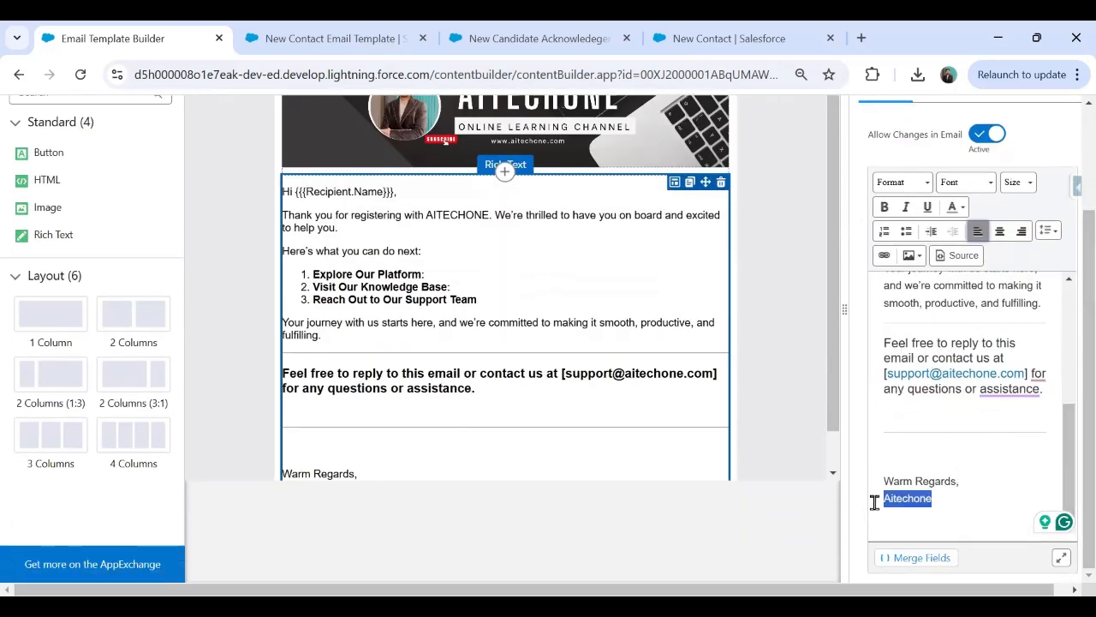
pyautogui.click(886, 209)
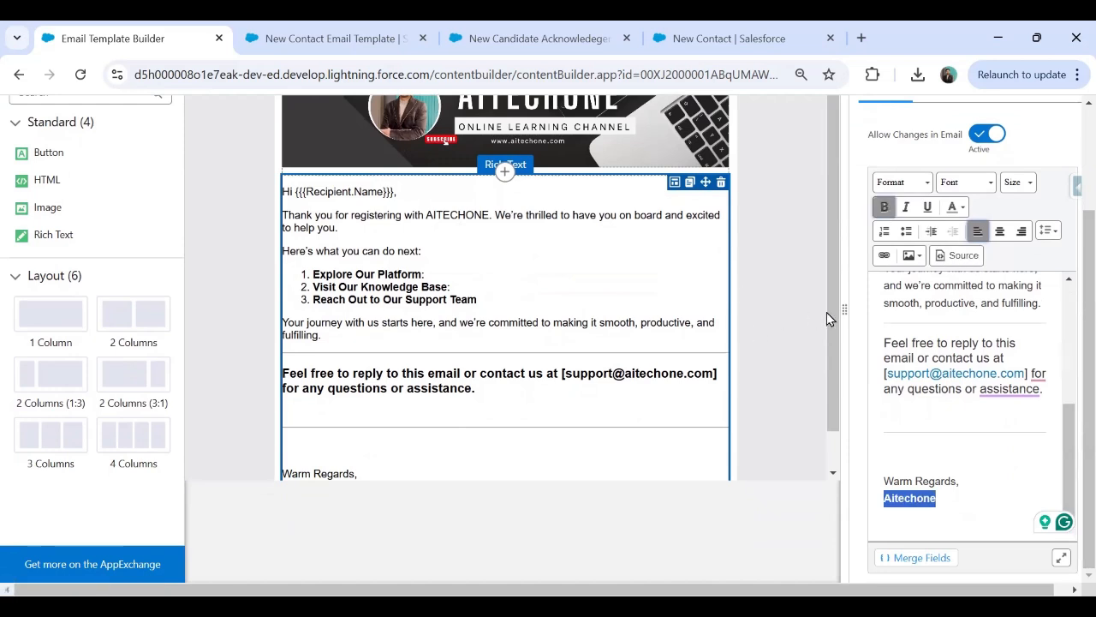
pyautogui.moveTo(826, 312); pyautogui.dragTo(831, 419)
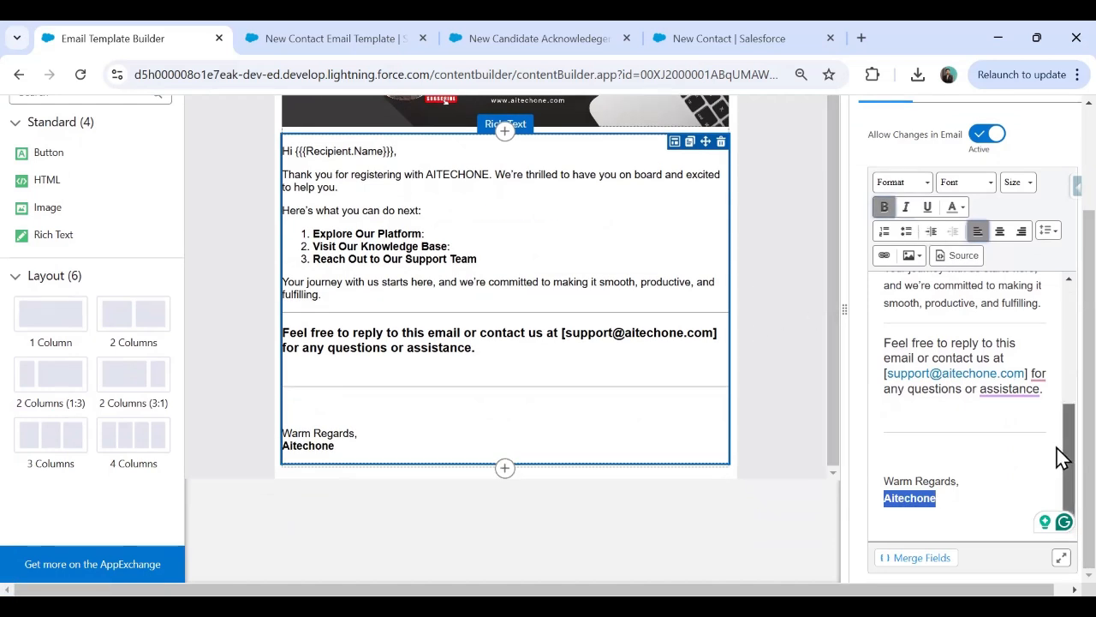
pyautogui.moveTo(1060, 457); pyautogui.dragTo(1059, 448)
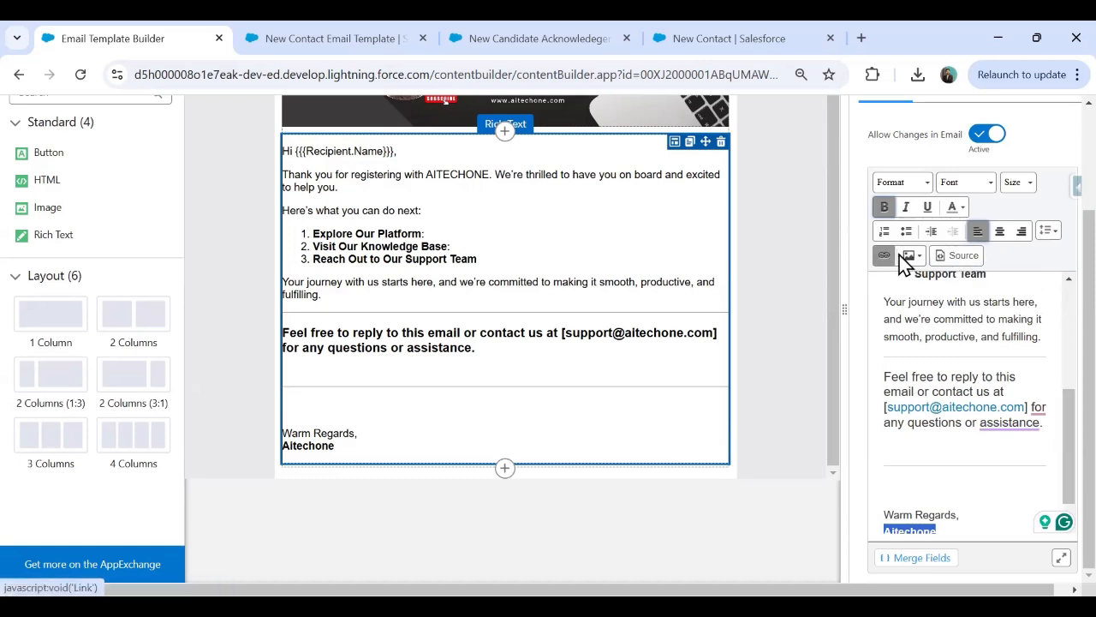
pyautogui.scroll(5, 1056, 411)
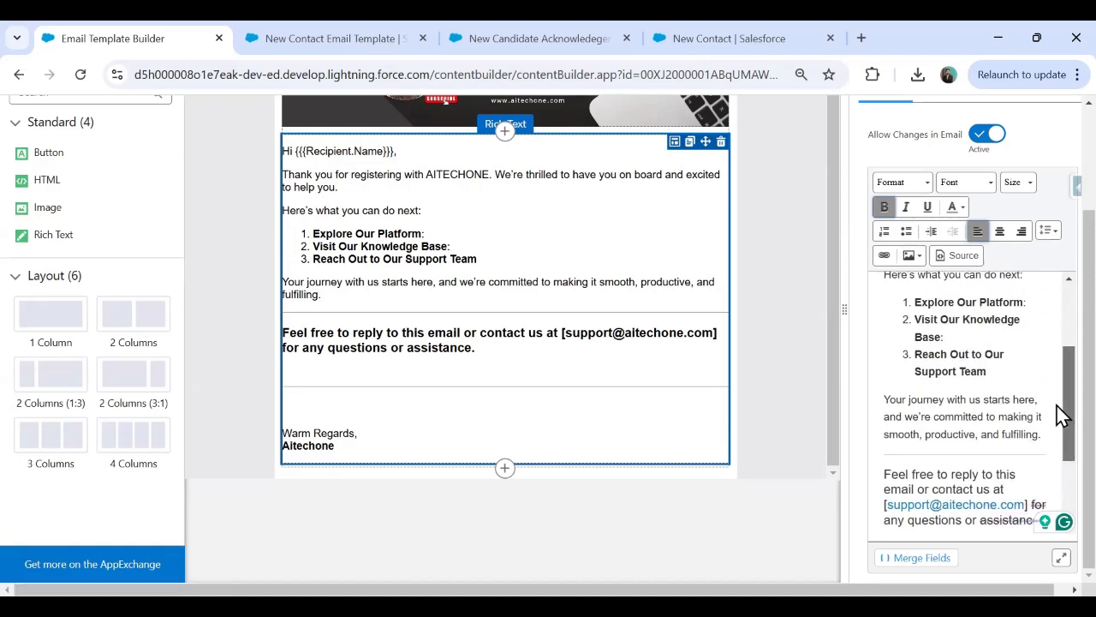
pyautogui.scroll(-5, 1059, 428)
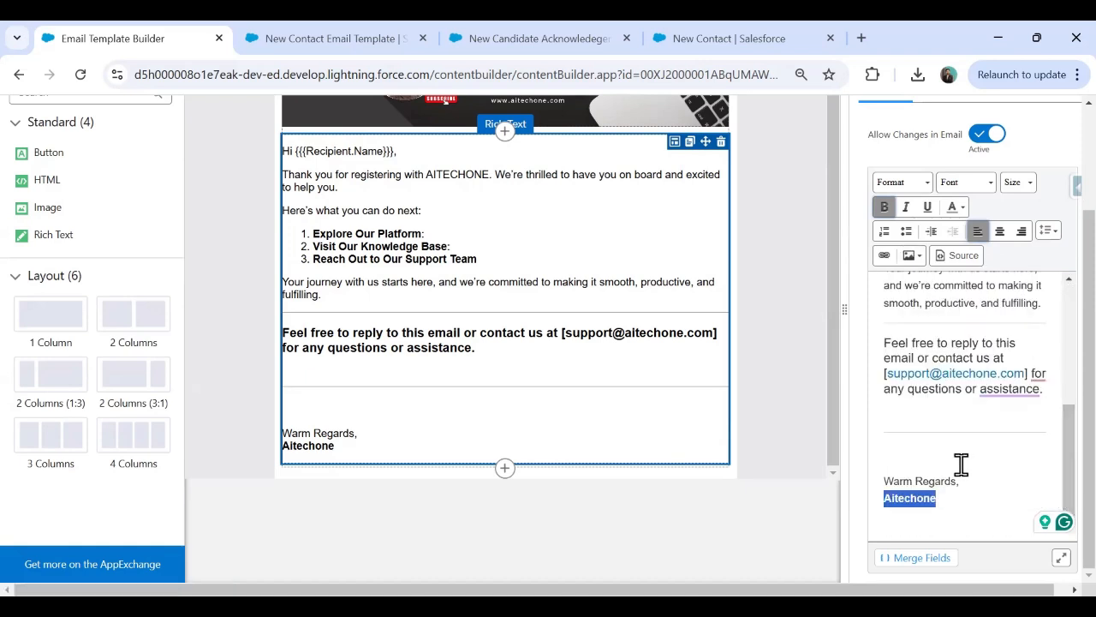
pyautogui.click(969, 495)
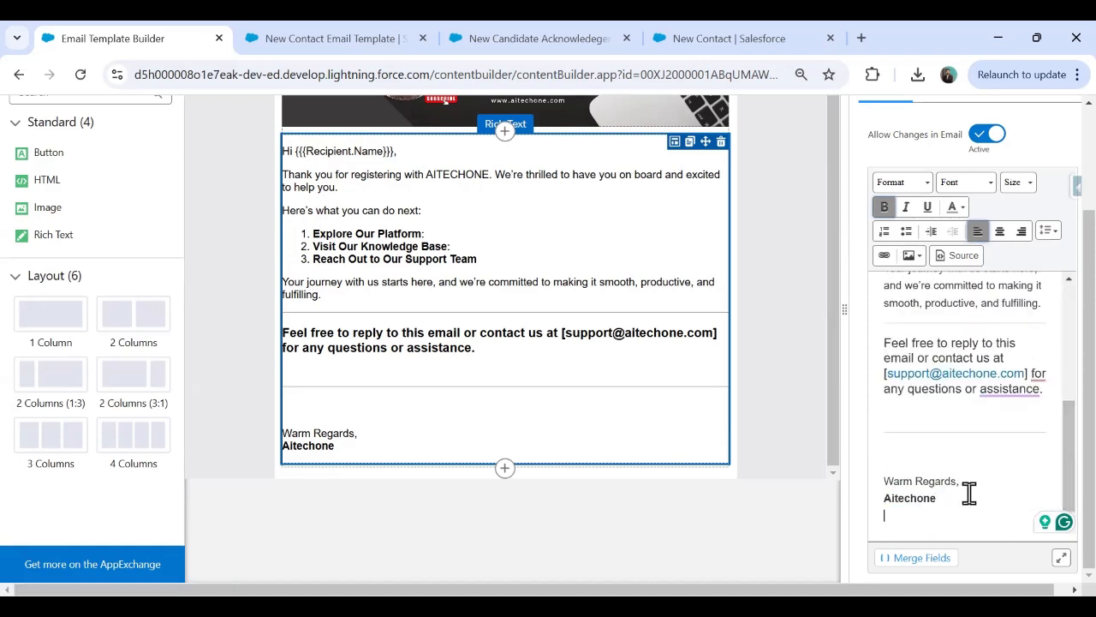
# Upload the CompanyImage logo file from the computer into the email below the signature.
pyautogui.click(912, 258)
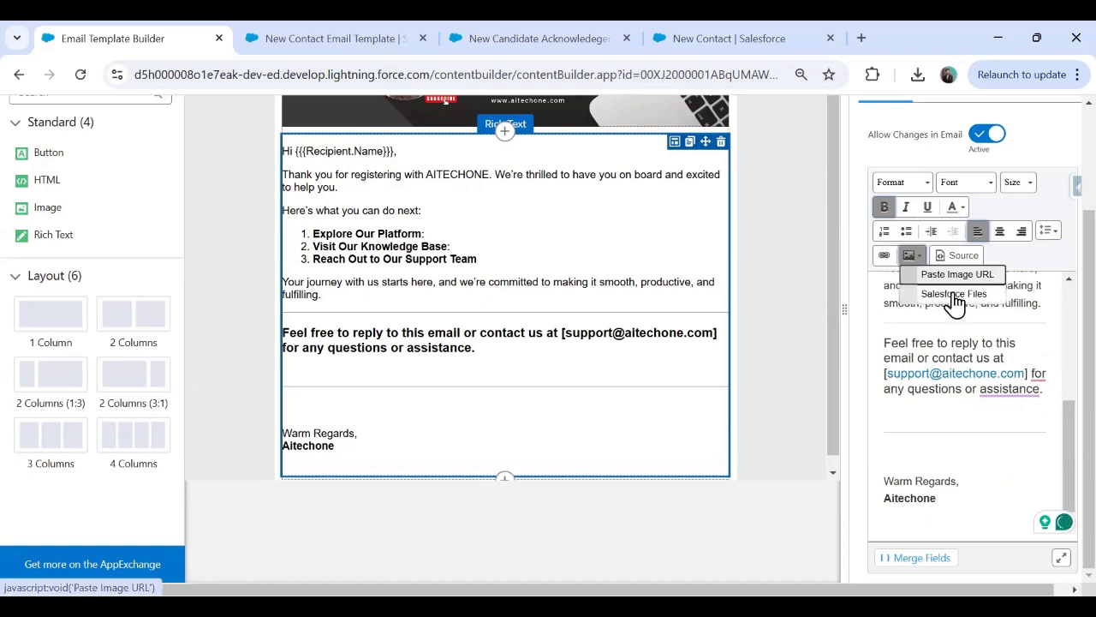
pyautogui.click(954, 295)
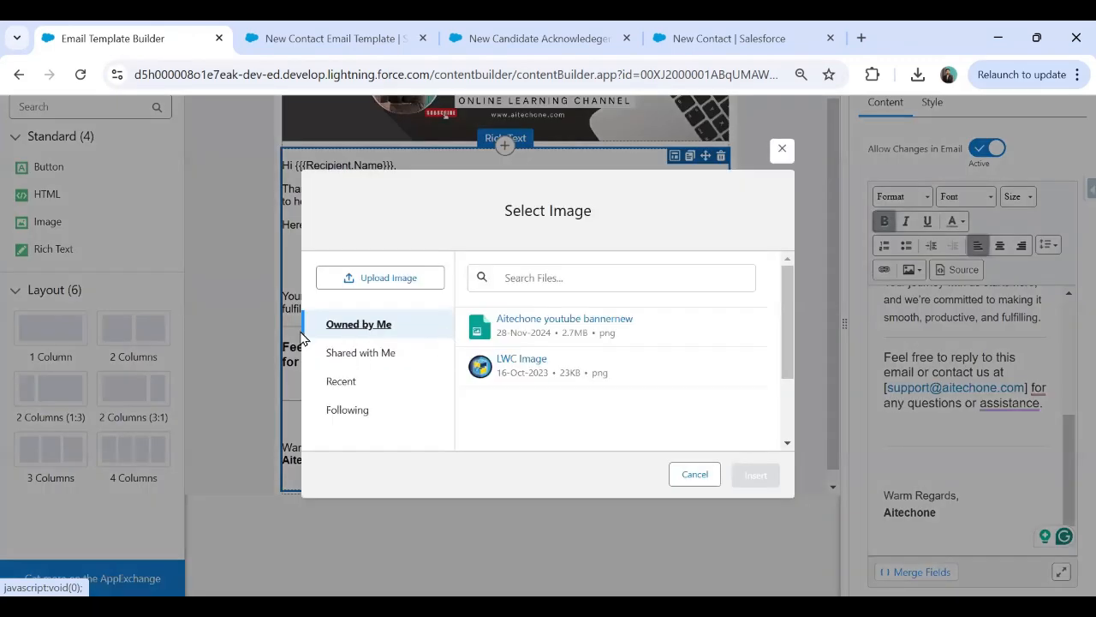
pyautogui.click(382, 280)
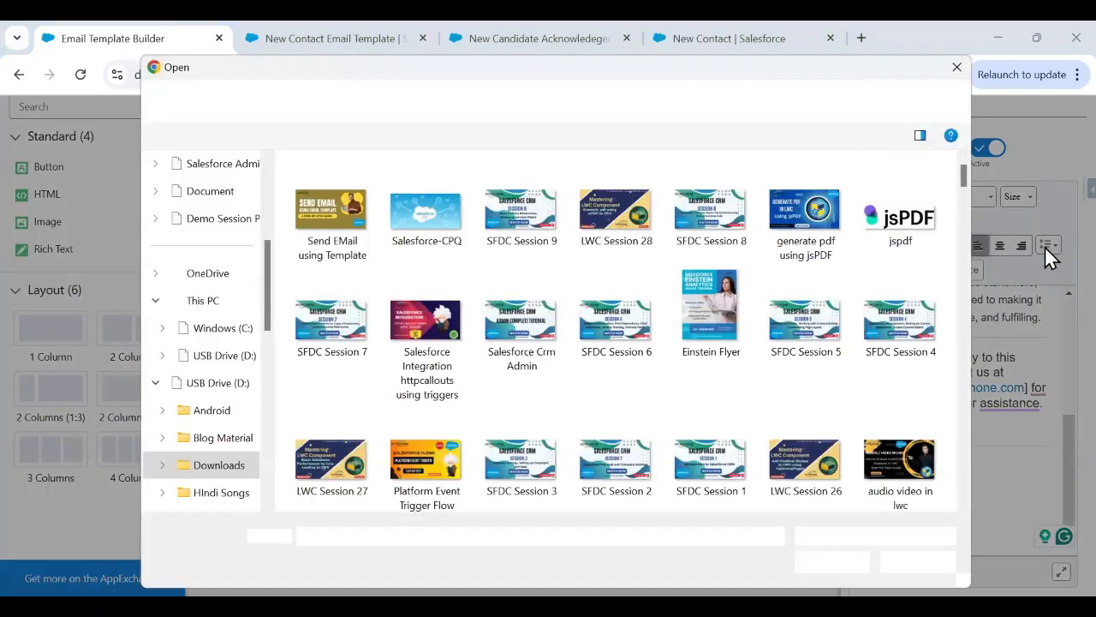
pyautogui.moveTo(965, 177); pyautogui.dragTo(968, 460)
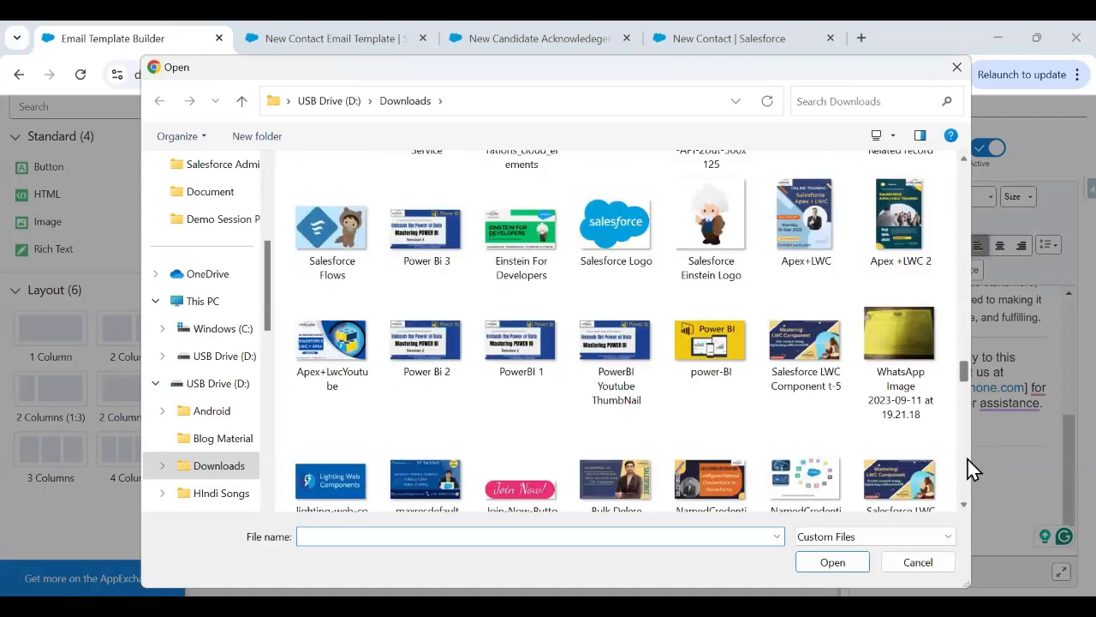
pyautogui.scroll(-5, 643, 354)
pyautogui.click(614, 266)
pyautogui.click(832, 562)
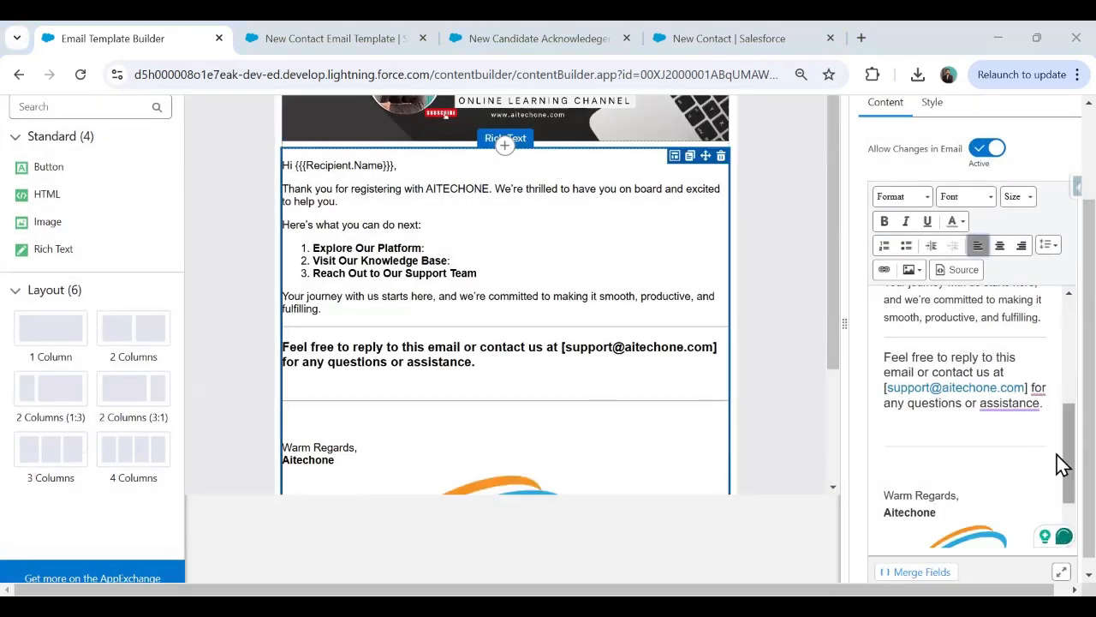
# Keep the AITECHONE logo left-aligned and drag its corner to shrink it.
pyautogui.scroll(-1, 978, 480)
pyautogui.scroll(-1, 998, 438)
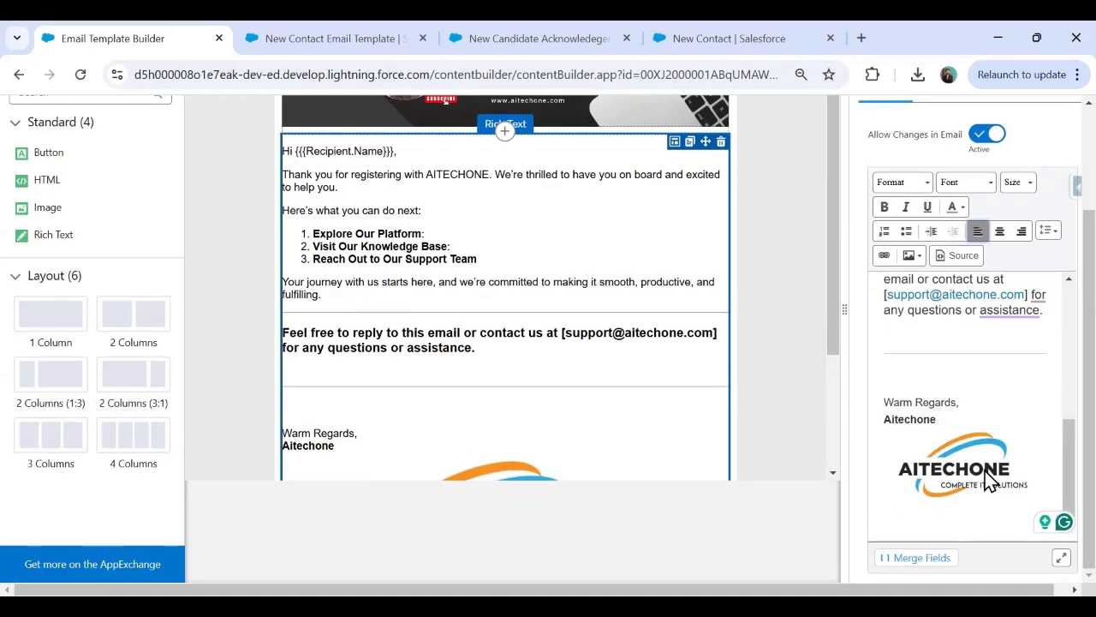
pyautogui.click(973, 479)
pyautogui.click(999, 233)
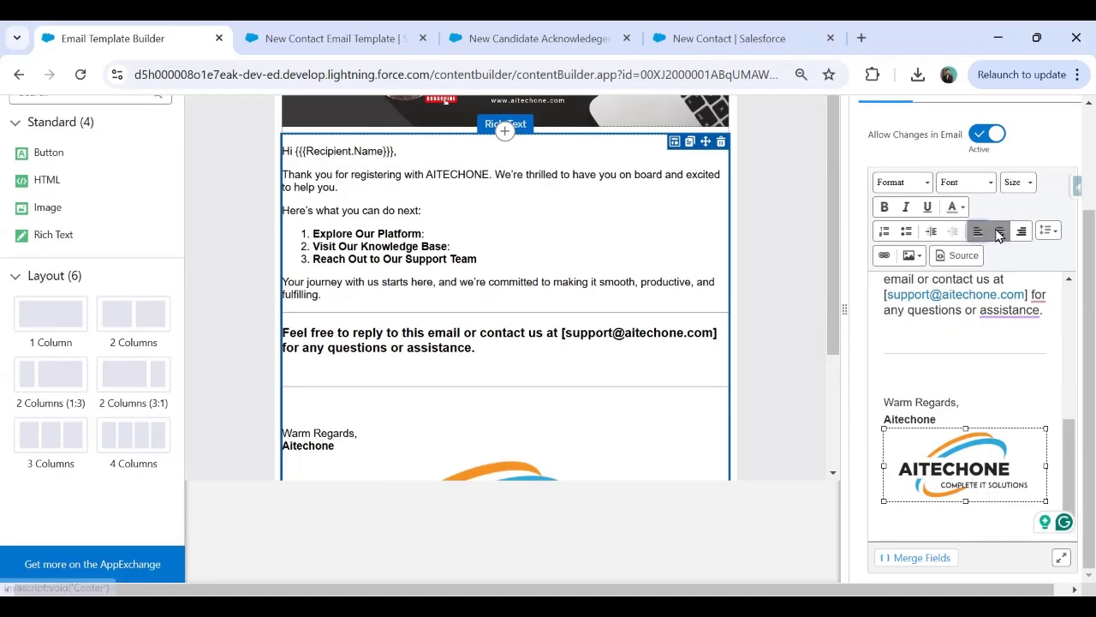
pyautogui.click(977, 232)
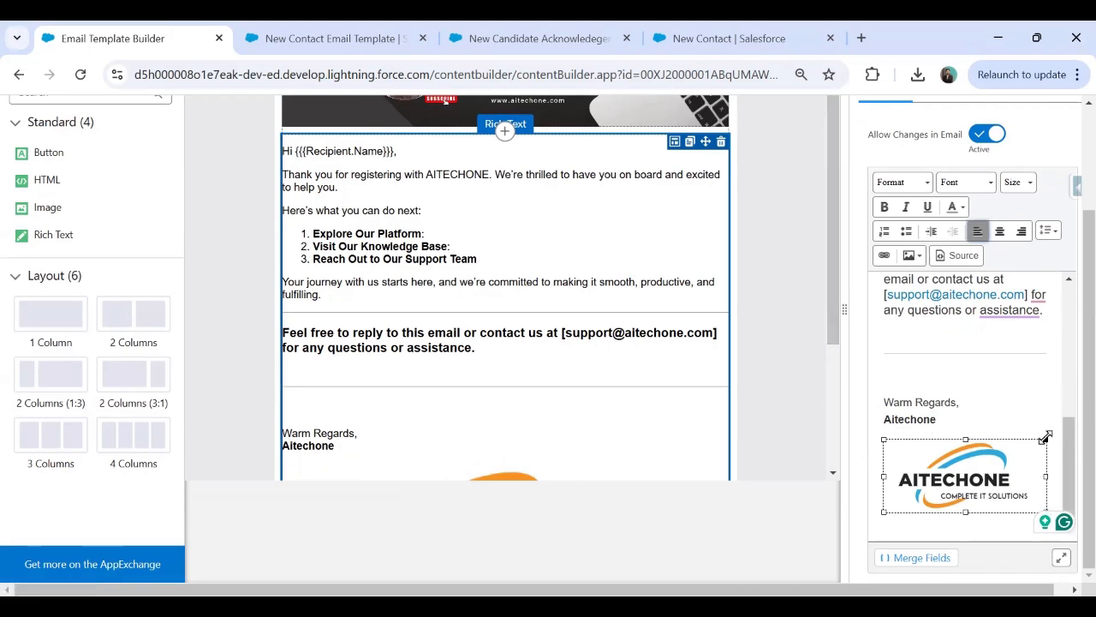
pyautogui.moveTo(1046, 439); pyautogui.dragTo(958, 499)
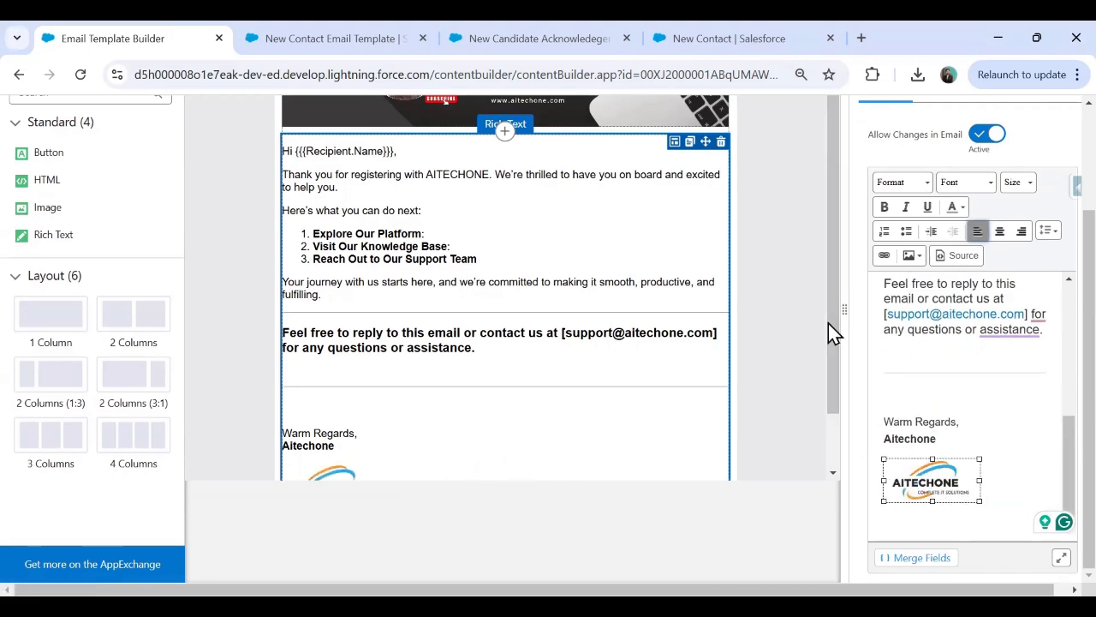
pyautogui.moveTo(829, 330); pyautogui.dragTo(829, 436)
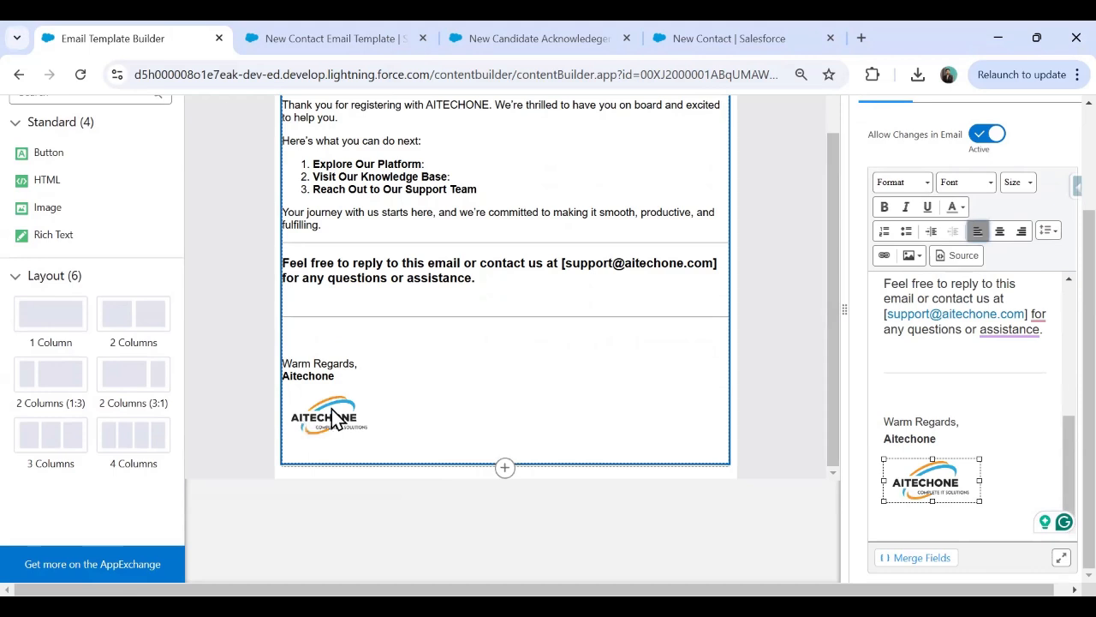
pyautogui.moveTo(1069, 474); pyautogui.dragTo(1088, 162)
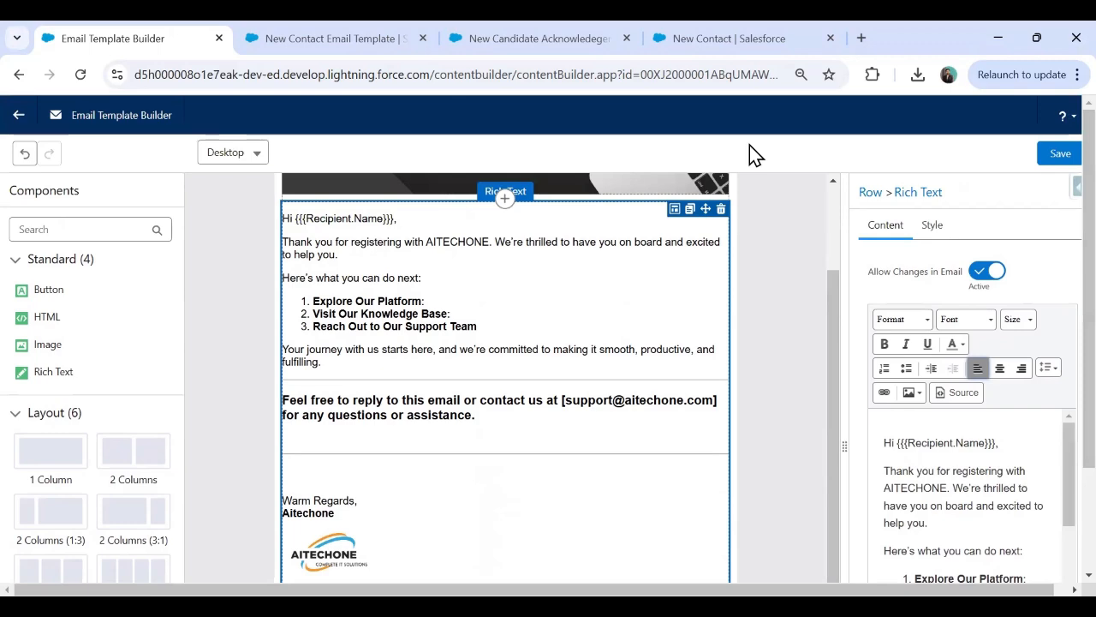
# Add a Button component below the logo at the end of the email.
pyautogui.scroll(-3, 797, 325)
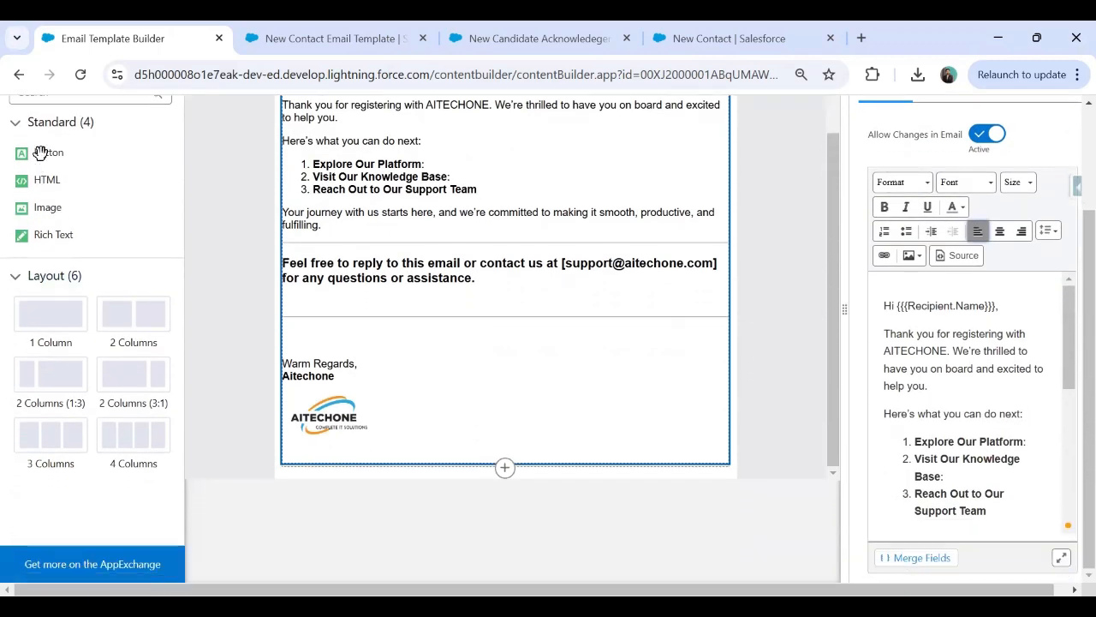
pyautogui.scroll(1, 789, 396)
pyautogui.scroll(-1, 515, 484)
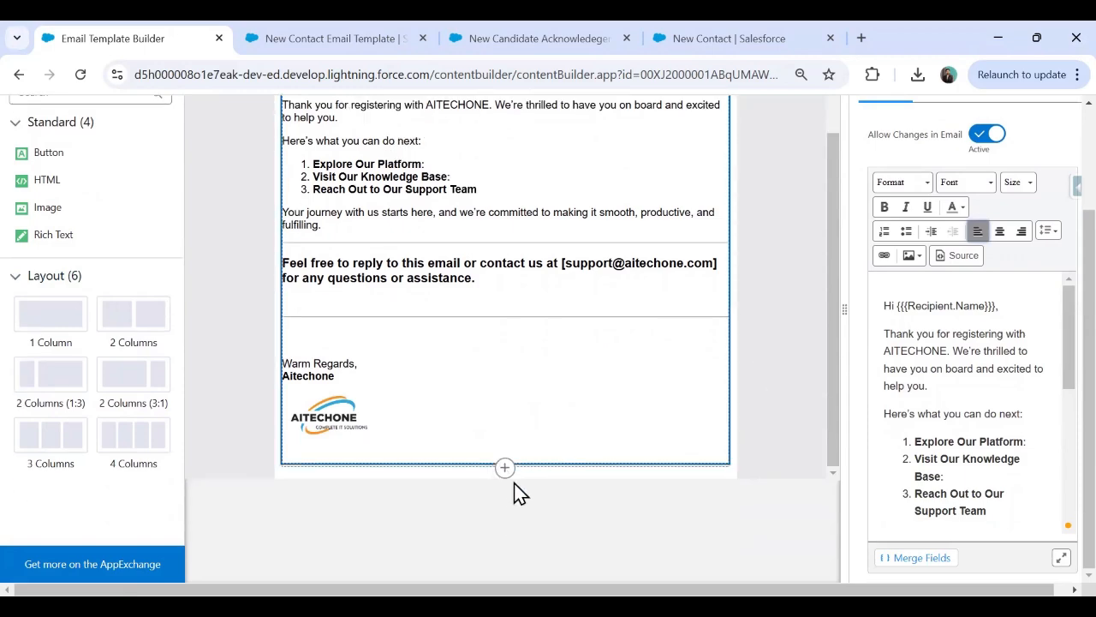
pyautogui.click(513, 482)
pyautogui.click(505, 529)
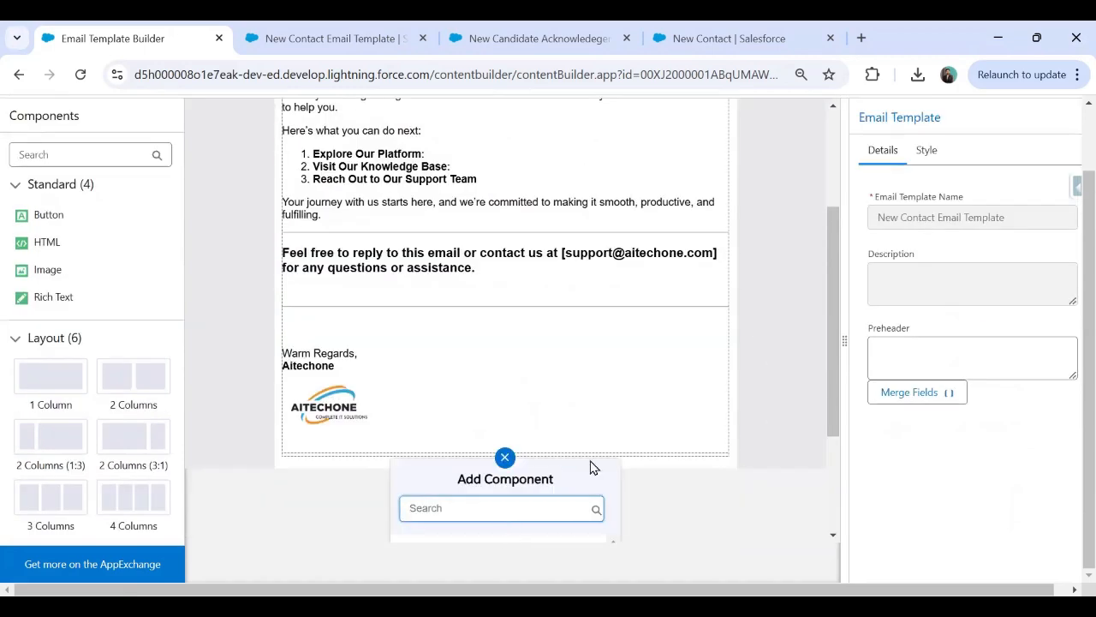
pyautogui.click(445, 379)
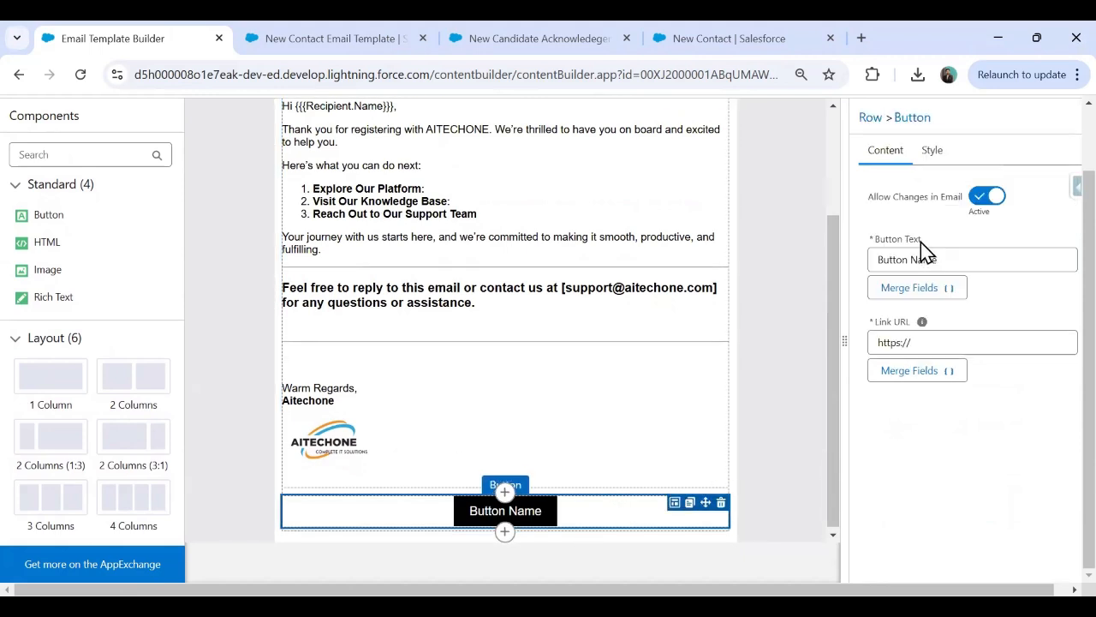
# Label the button 'Request Callback', then relabel it 'Visit Website'.
pyautogui.moveTo(944, 261); pyautogui.dragTo(828, 266)
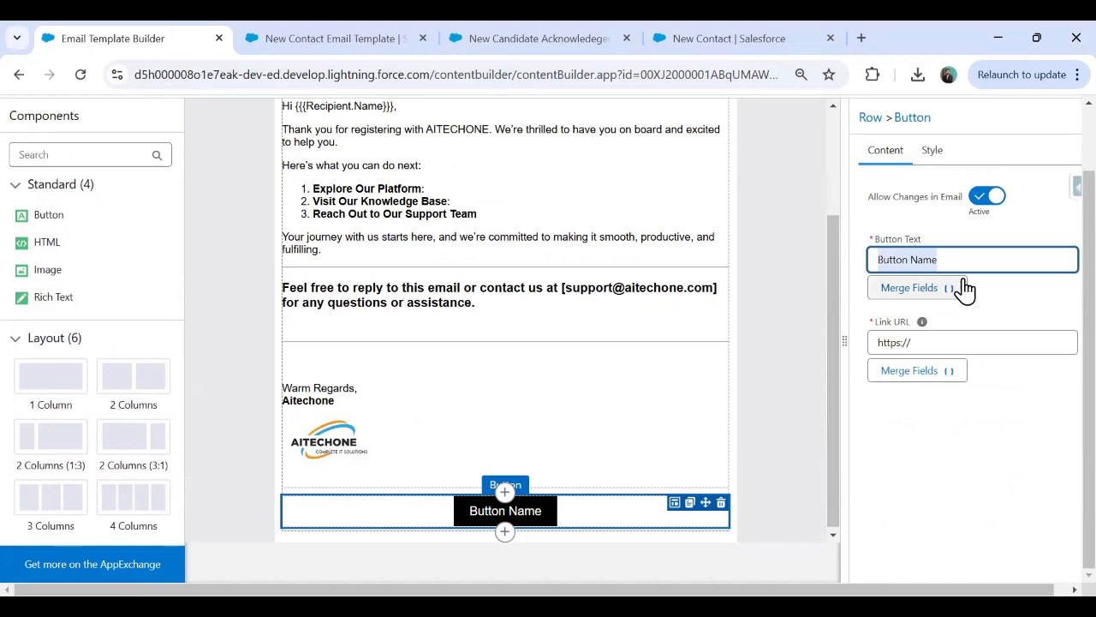
pyautogui.write('Register')
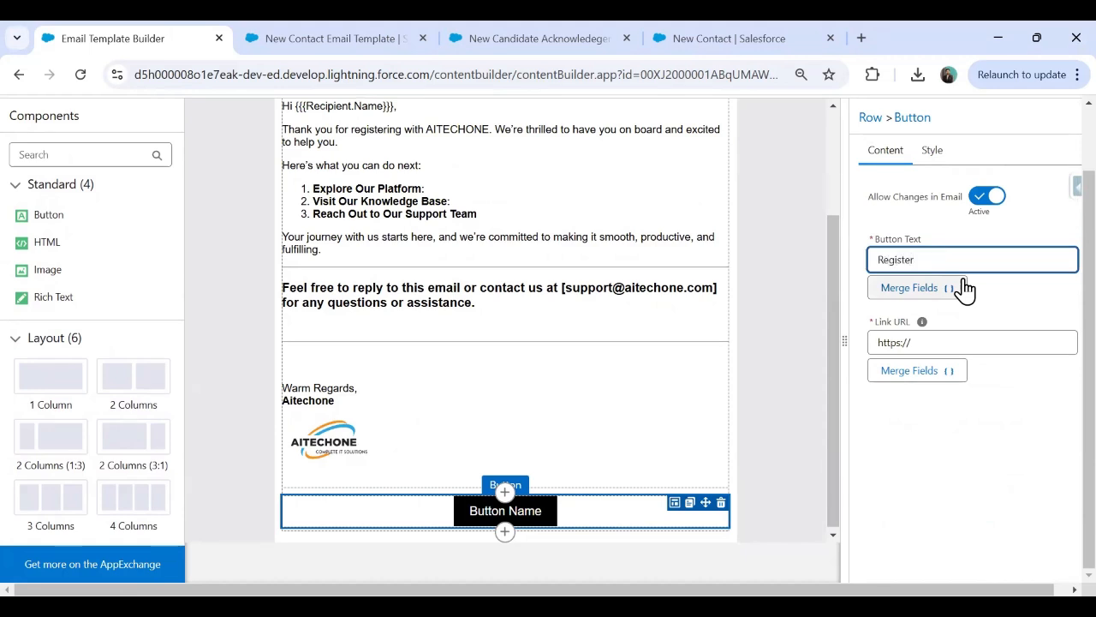
pyautogui.press('BackSpace')
pyautogui.press('BackSpace')
pyautogui.press('BackSpace')
pyautogui.press('BackSpace')
pyautogui.press('BackSpace')
pyautogui.press('BackSpace')
pyautogui.write('quest Callback')
pyautogui.click(1025, 457)
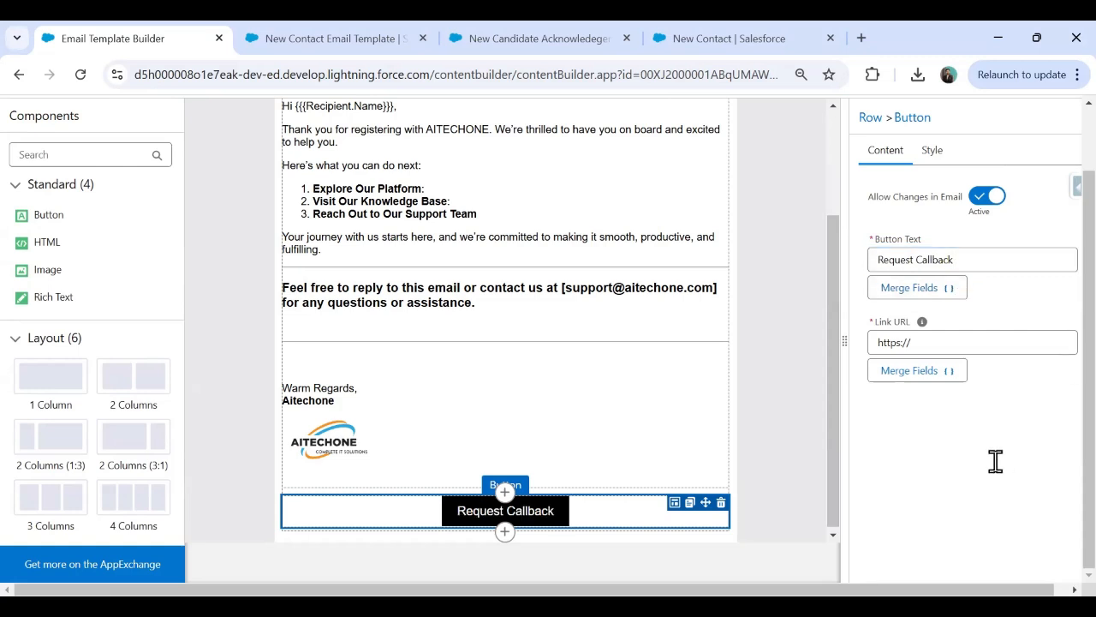
pyautogui.click(931, 152)
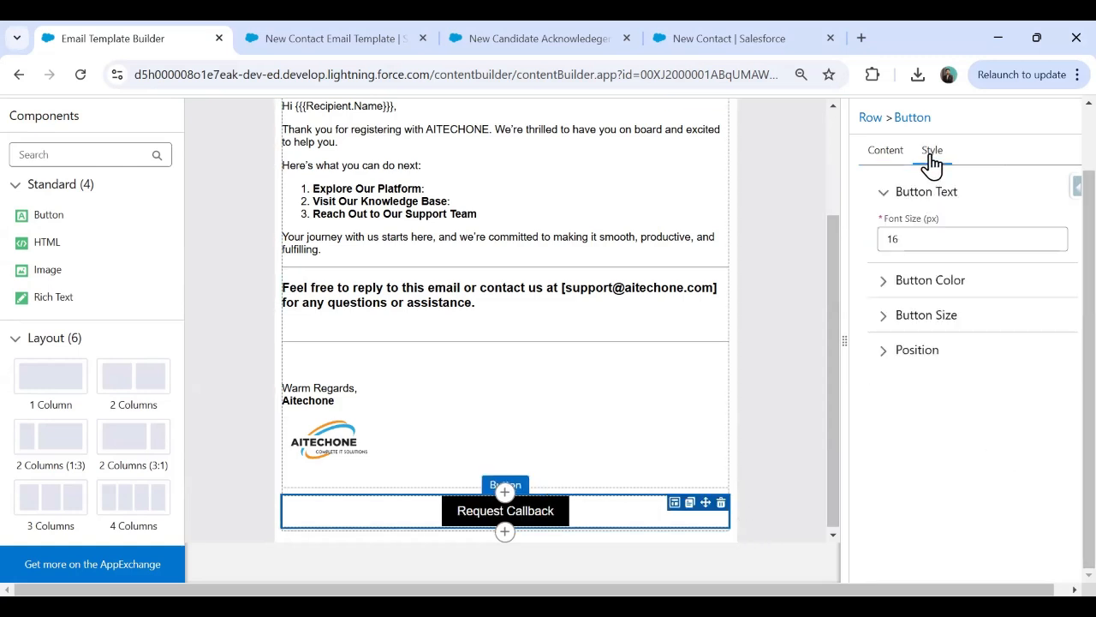
pyautogui.click(884, 152)
pyautogui.moveTo(961, 258); pyautogui.dragTo(861, 269)
pyautogui.write('Vis')
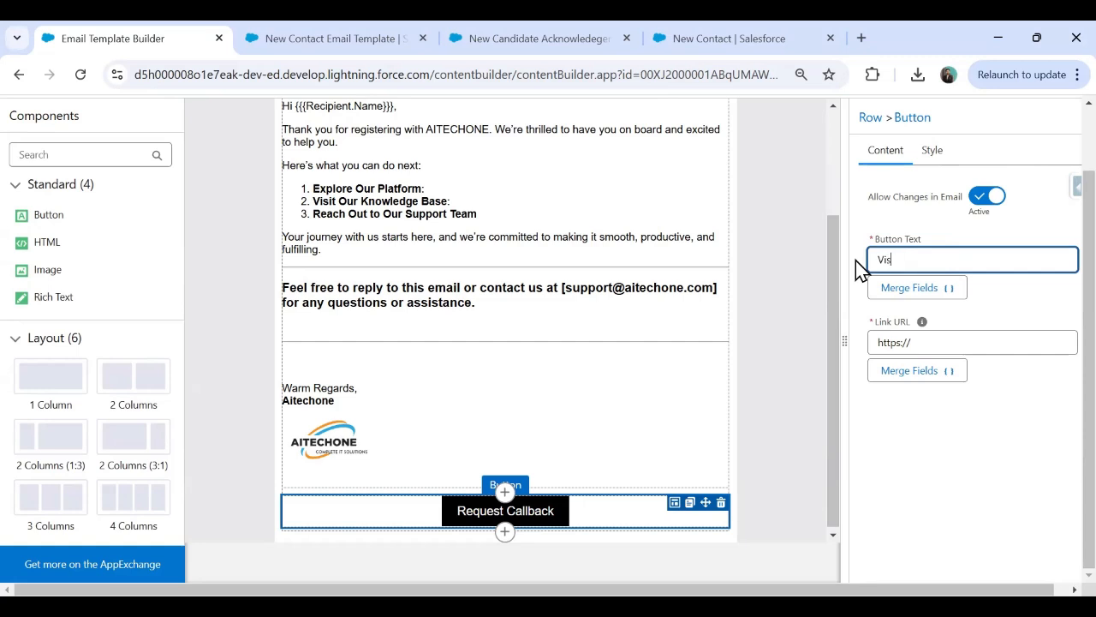
pyautogui.write('it Website')
# Load salesforce.com in a new tab and copy its full URL.
pyautogui.click(862, 38)
pyautogui.write('sale')
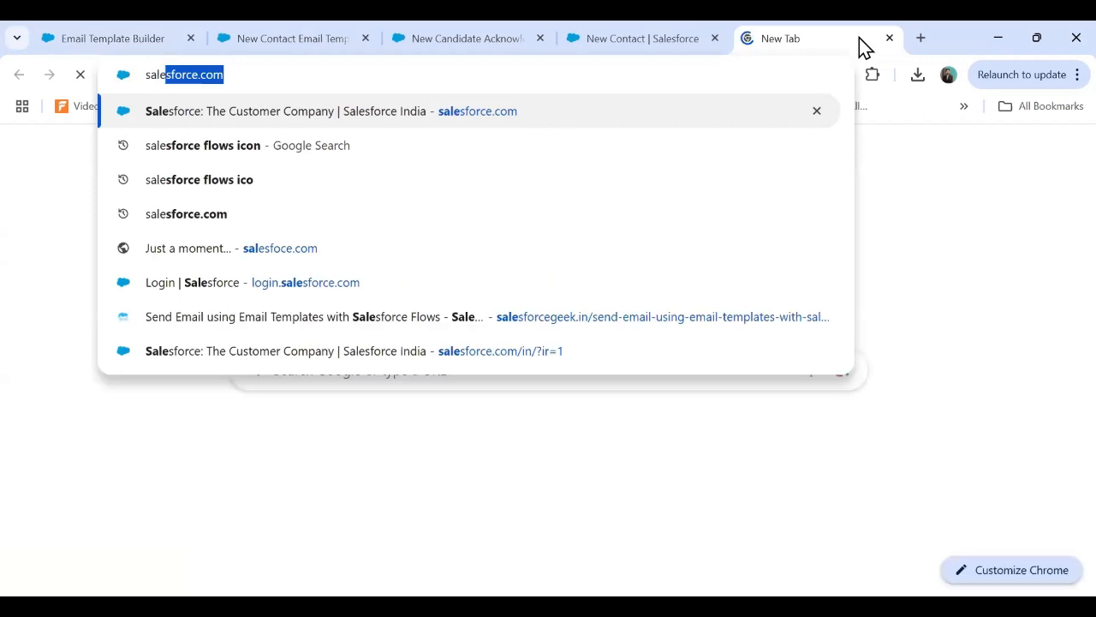
pyautogui.press('Return')
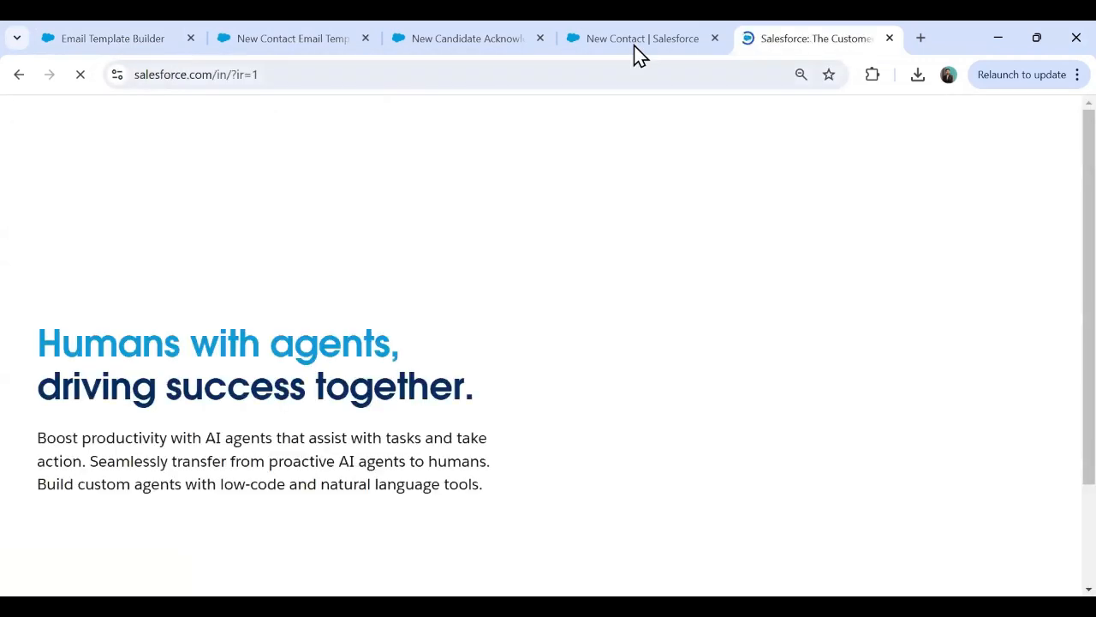
pyautogui.click(297, 75)
pyautogui.hotkey('ctrl', 'c')
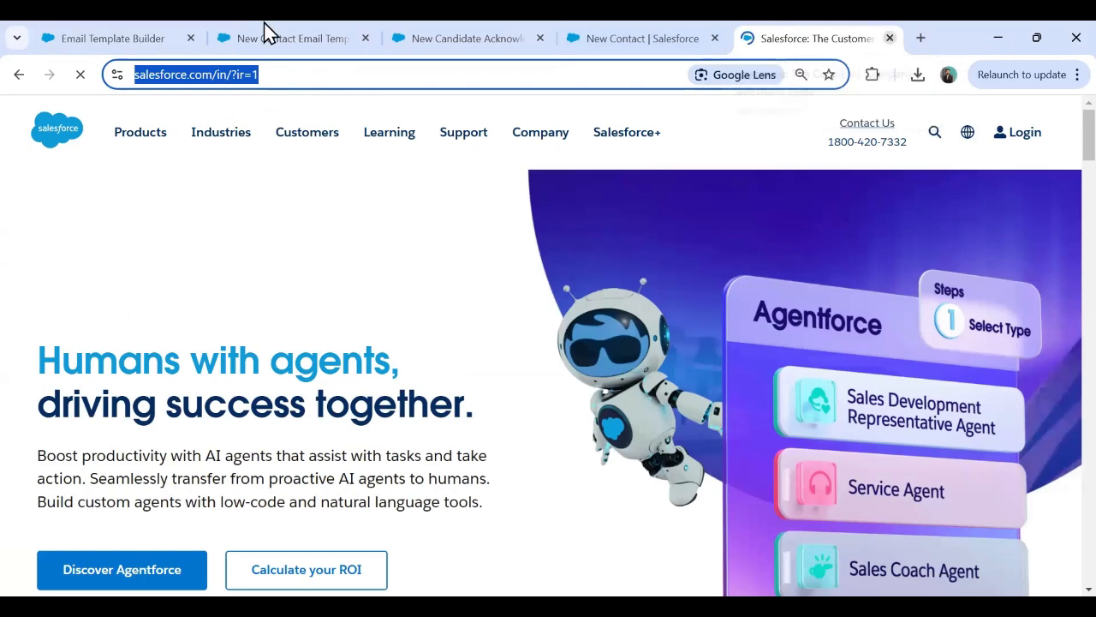
pyautogui.click(127, 38)
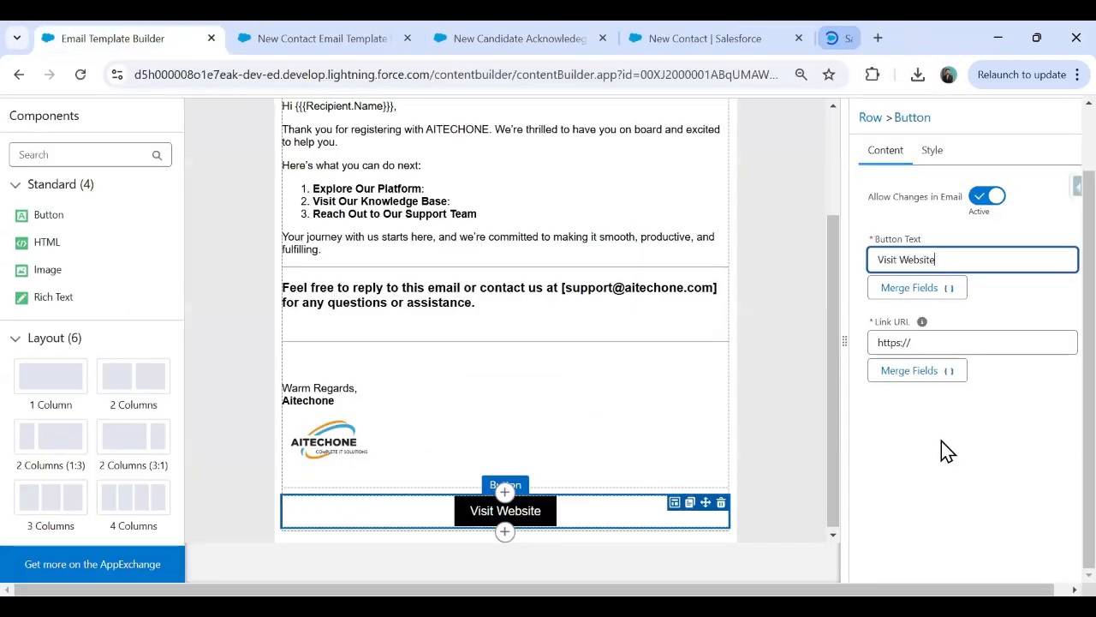
pyautogui.moveTo(956, 341); pyautogui.dragTo(854, 341)
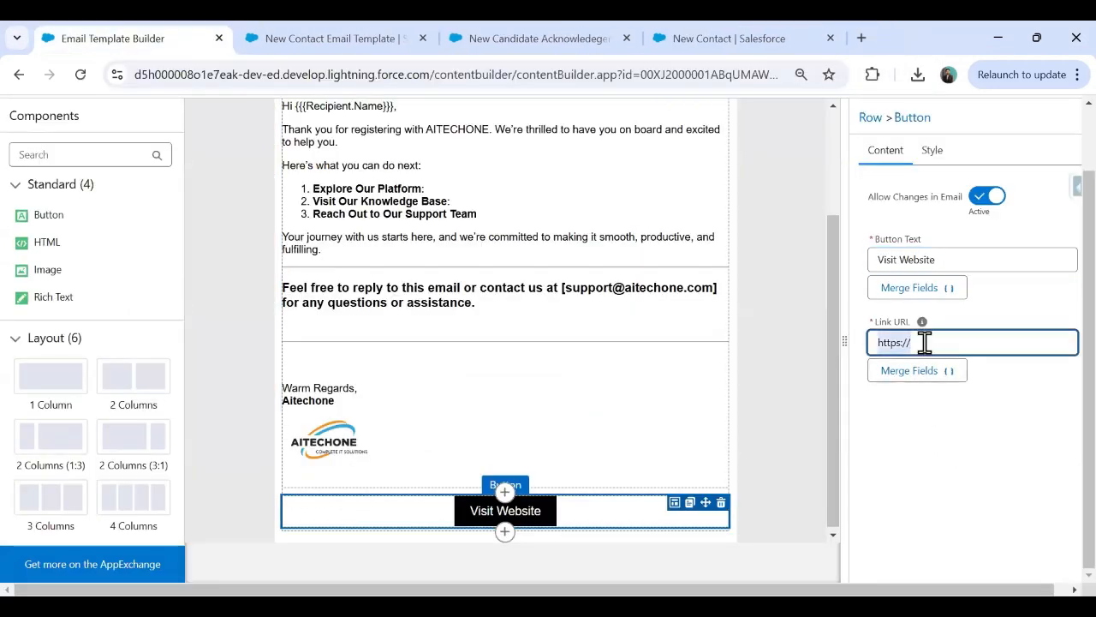
pyautogui.hotkey('ctrl', 'v')
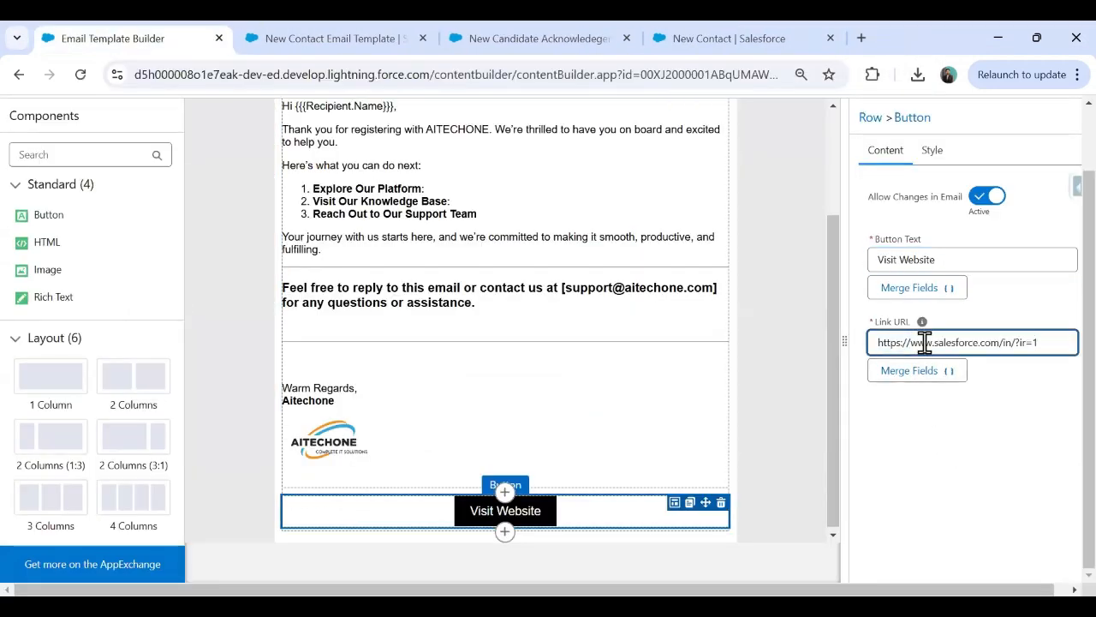
pyautogui.click(960, 472)
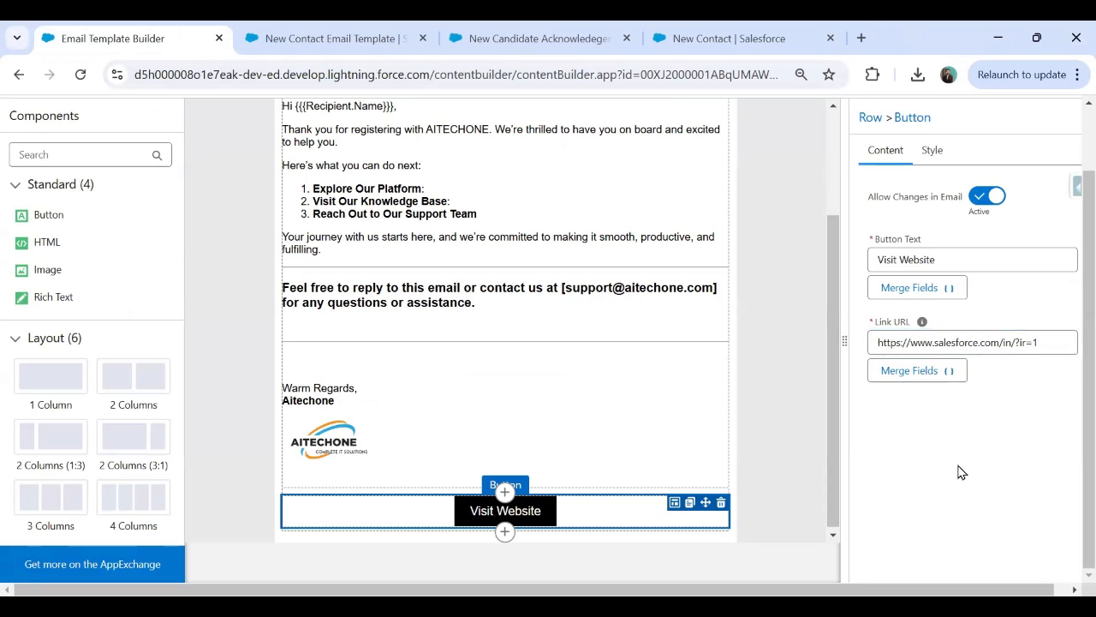
pyautogui.click(934, 155)
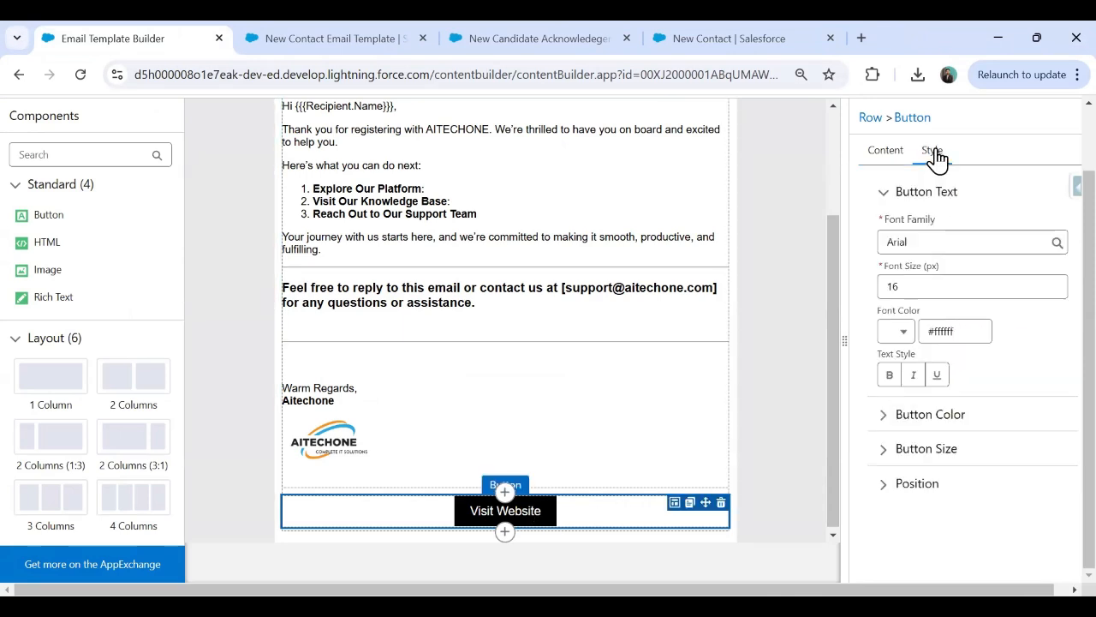
pyautogui.click(772, 274)
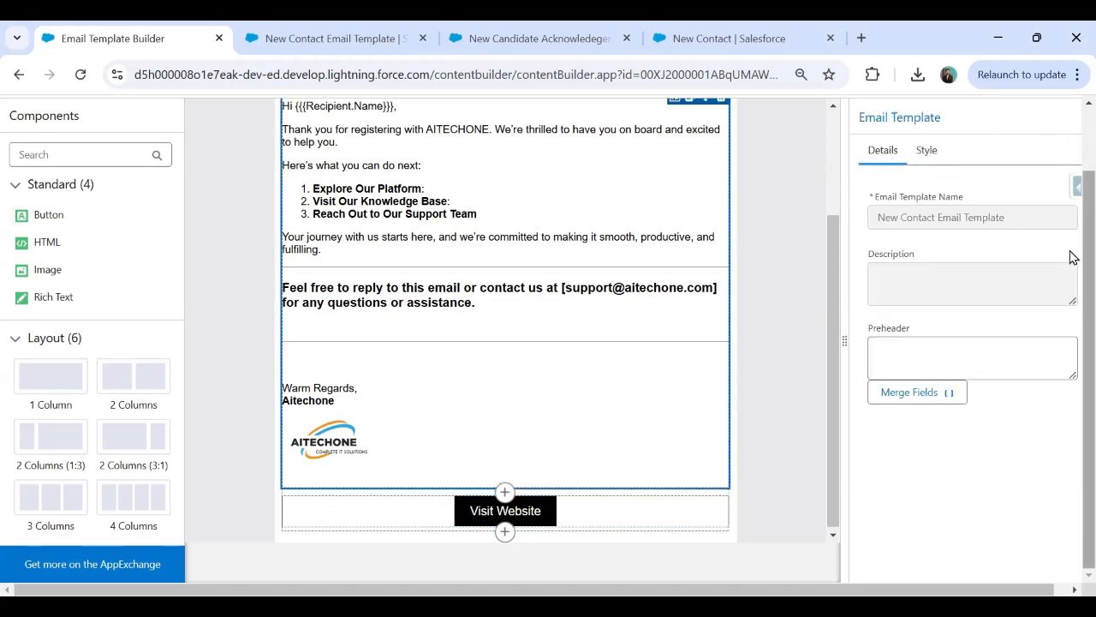
pyautogui.scroll(1, 1070, 246)
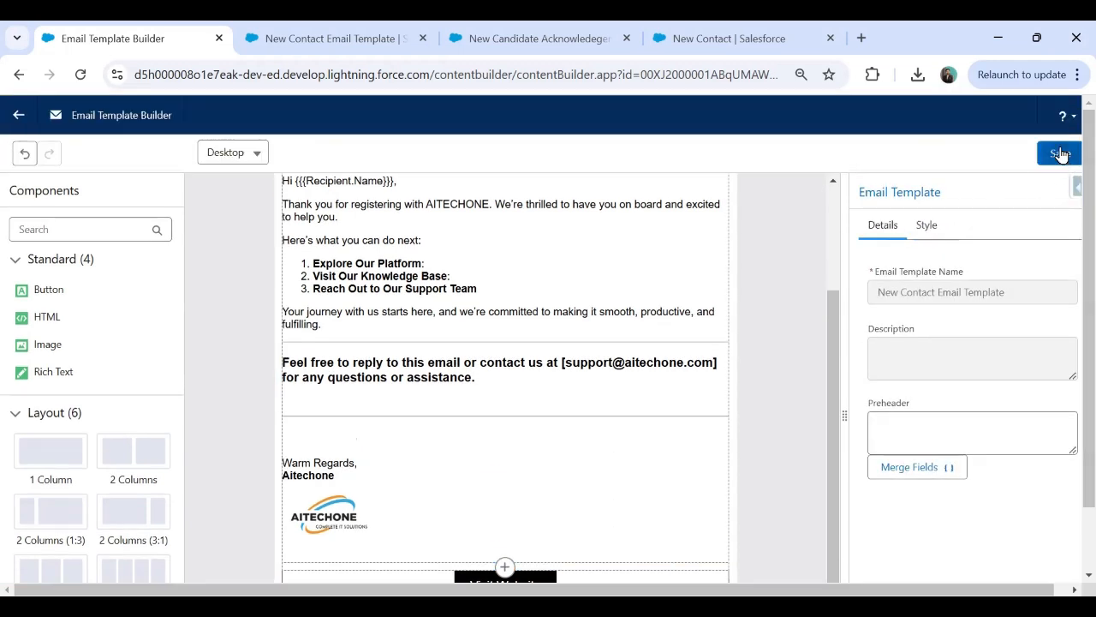
# Save the template and return to the New Contact Email Template record tab.
pyautogui.click(1060, 154)
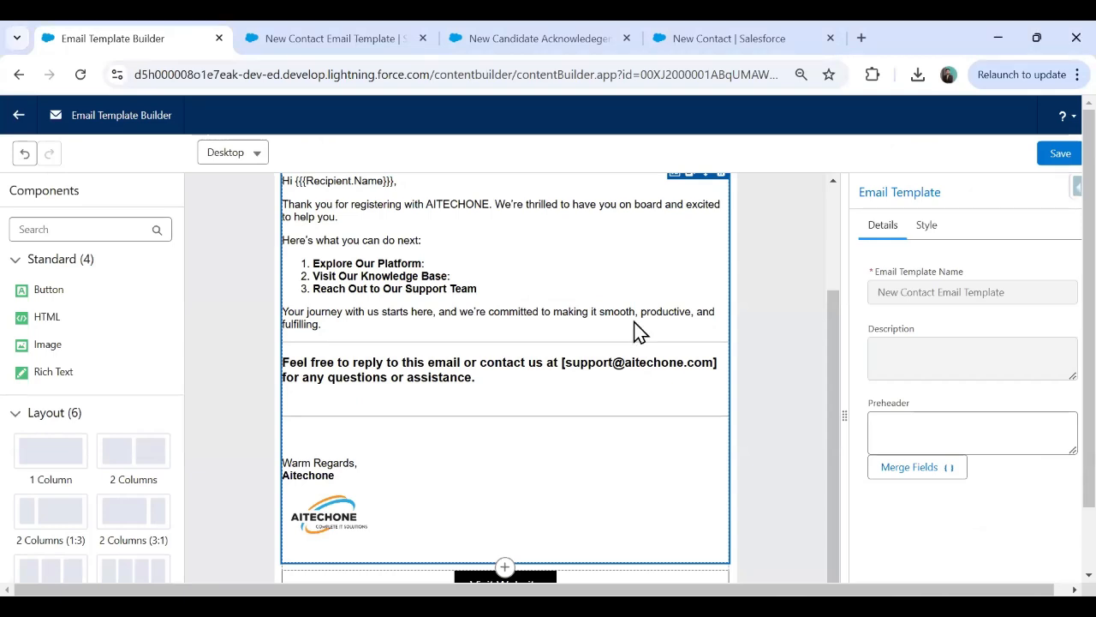
pyautogui.hotkey('ctrl', 'Tab')
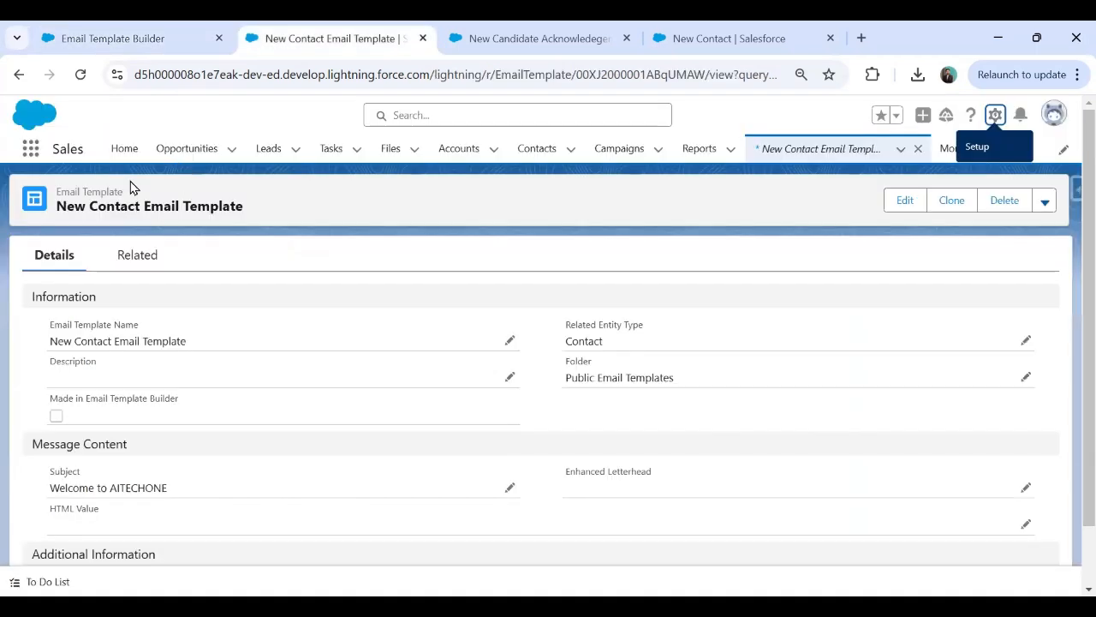
# Return to the flows list and start a new flow from scratch.
pyautogui.click(600, 41)
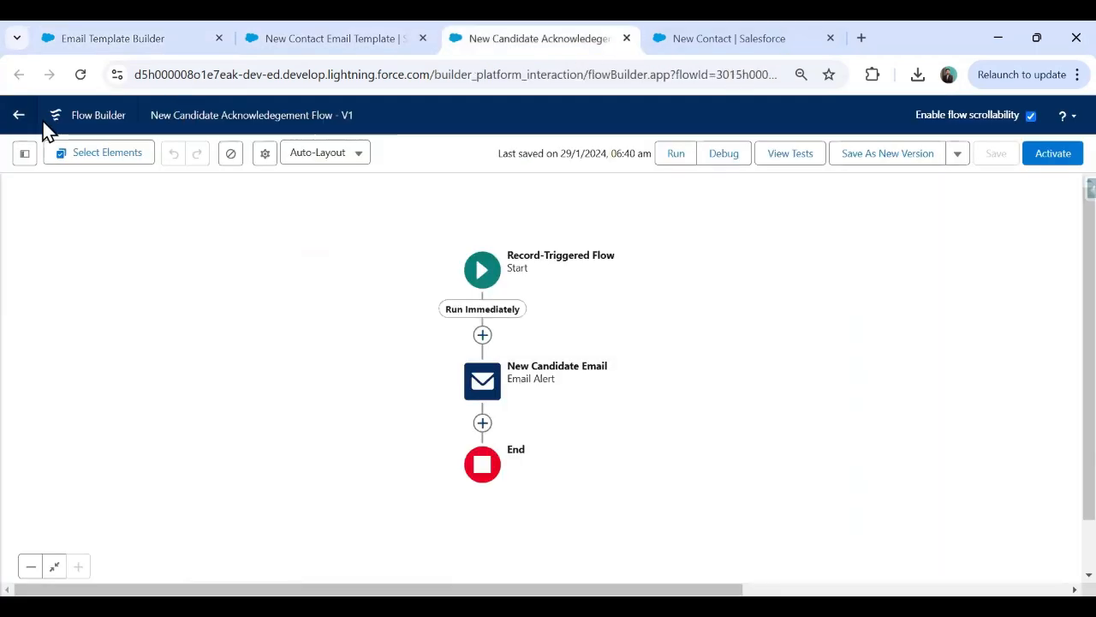
pyautogui.click(19, 115)
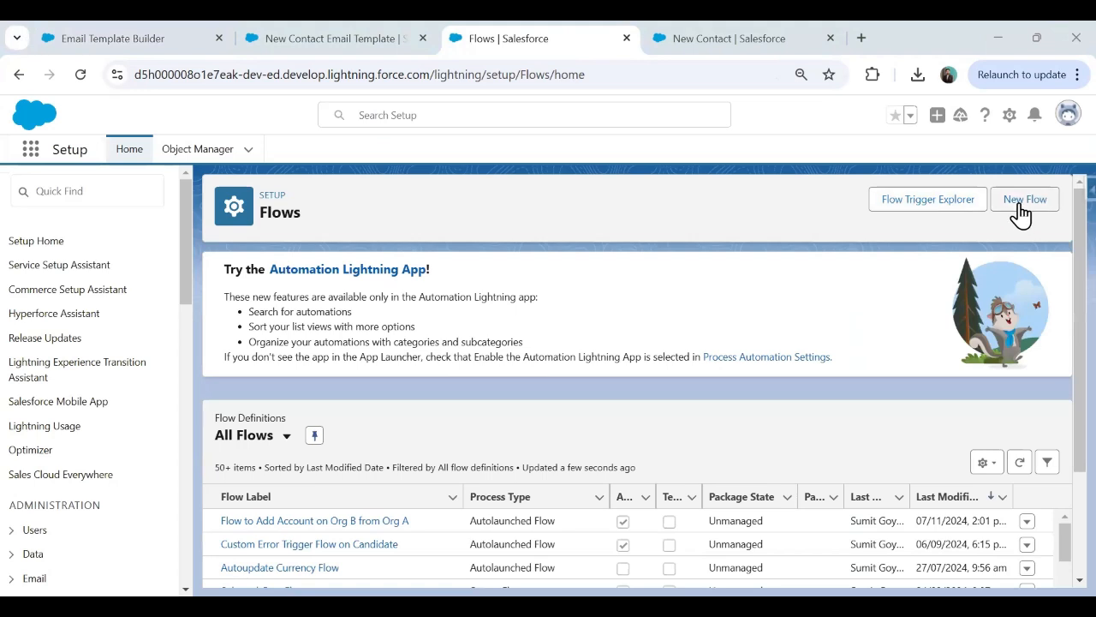
pyautogui.click(1021, 213)
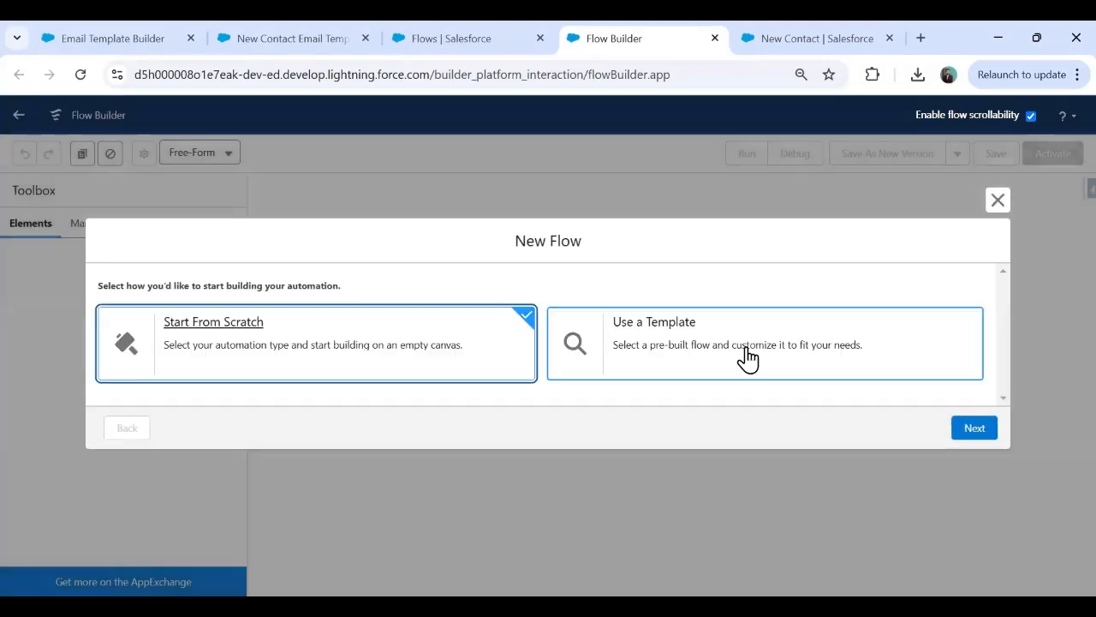
pyautogui.click(711, 348)
pyautogui.click(281, 335)
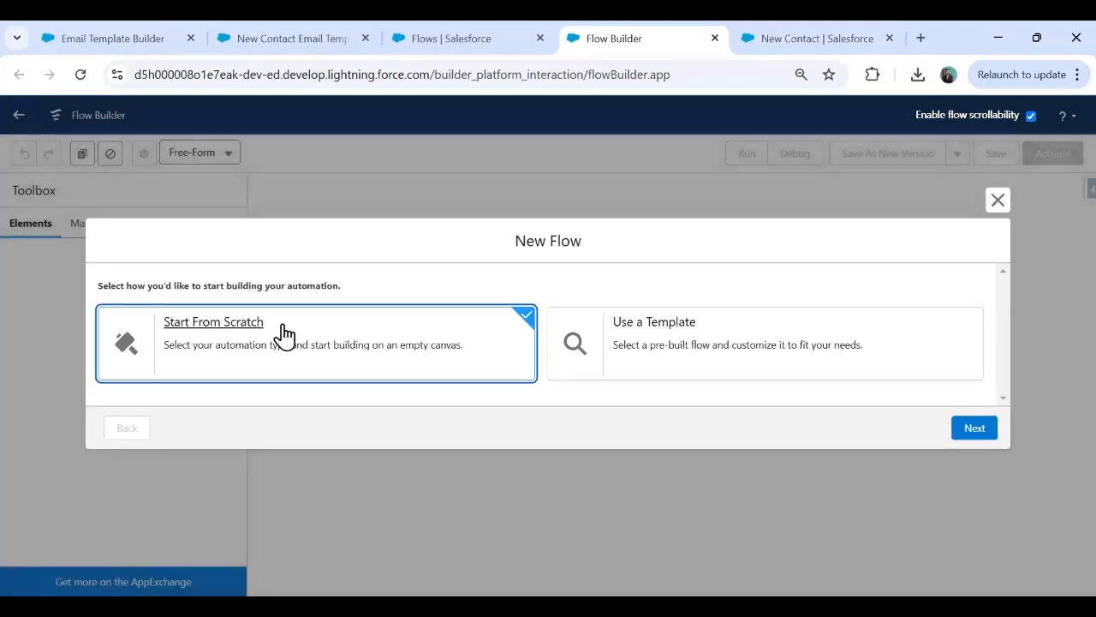
pyautogui.click(976, 432)
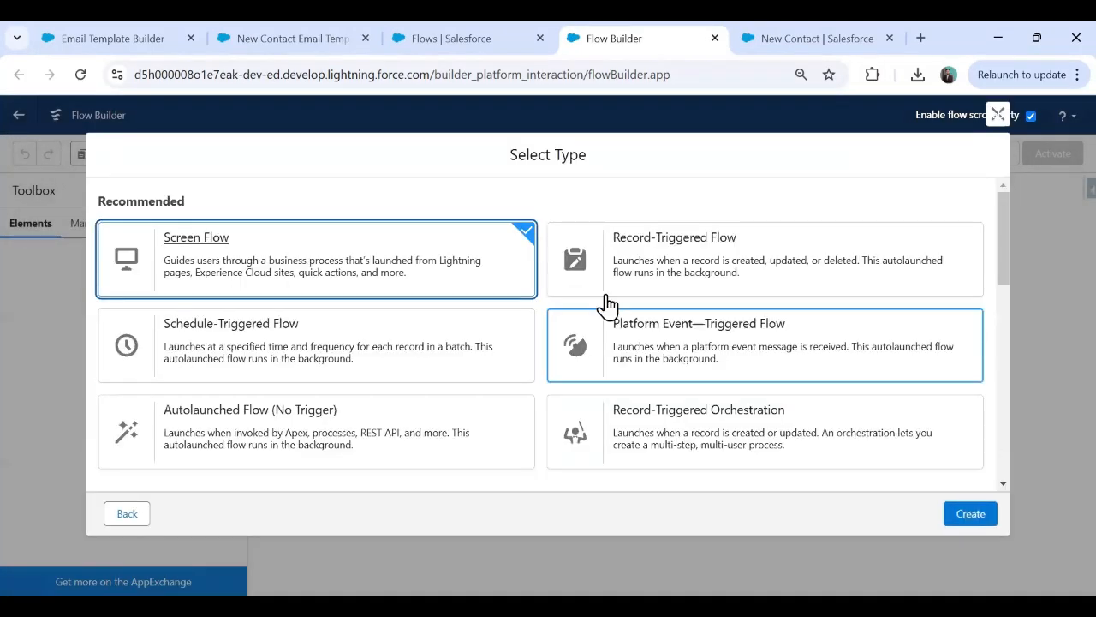
# Choose Record-Triggered Flow, close the email template tab, and create the flow.
pyautogui.click(693, 273)
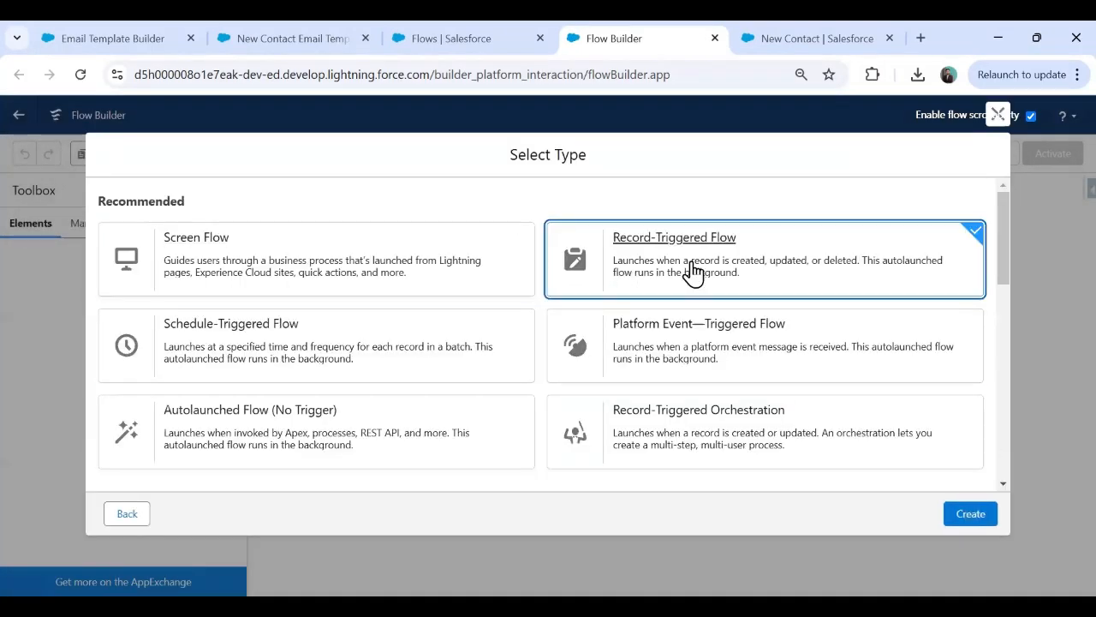
pyautogui.click(802, 27)
pyautogui.click(298, 31)
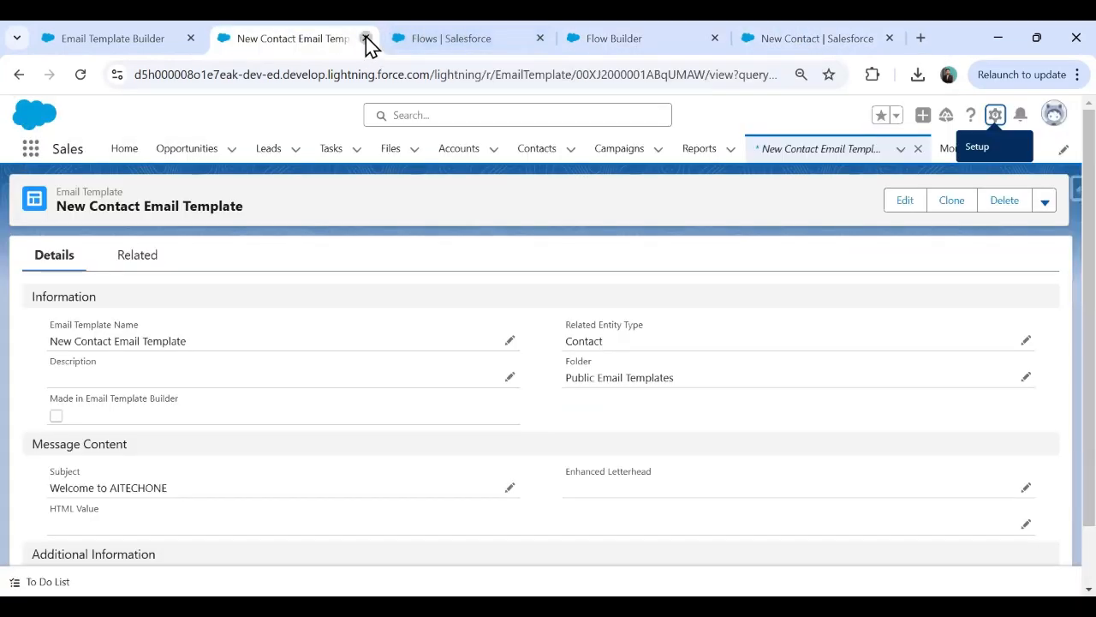
pyautogui.click(364, 38)
pyautogui.click(465, 38)
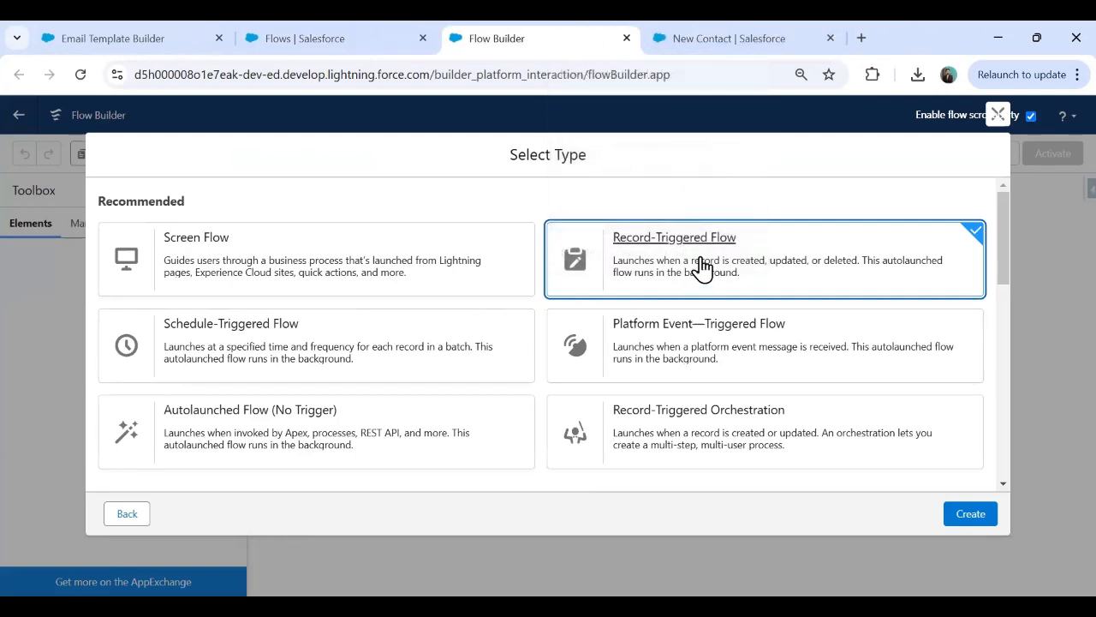
pyautogui.click(971, 514)
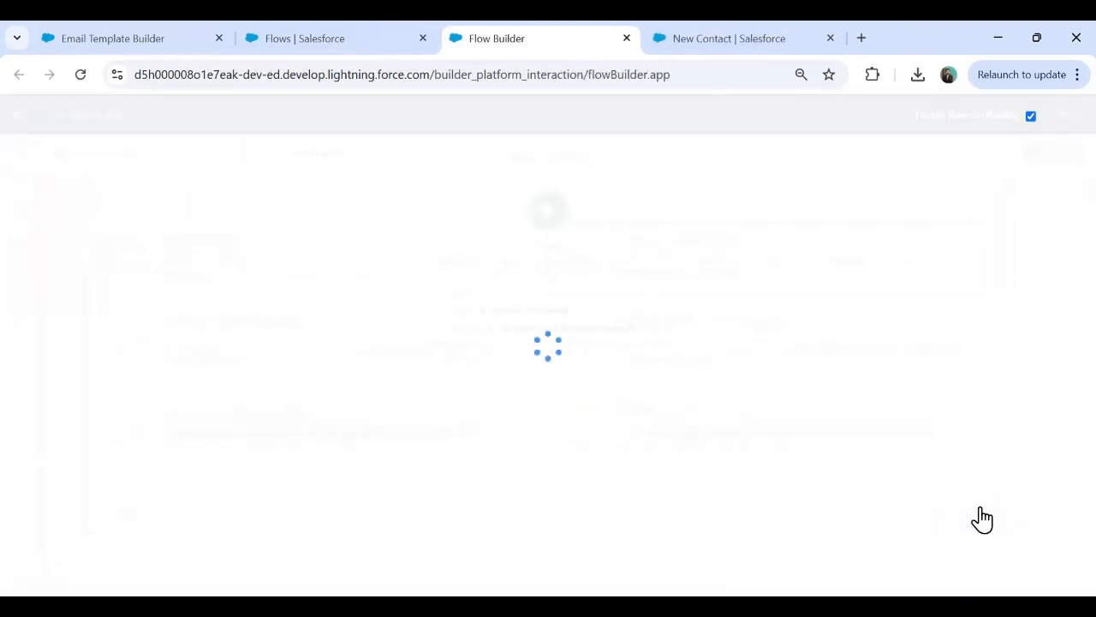
# Make the flow start on Contact when a record is created, then close the start panel.
pyautogui.click(460, 321)
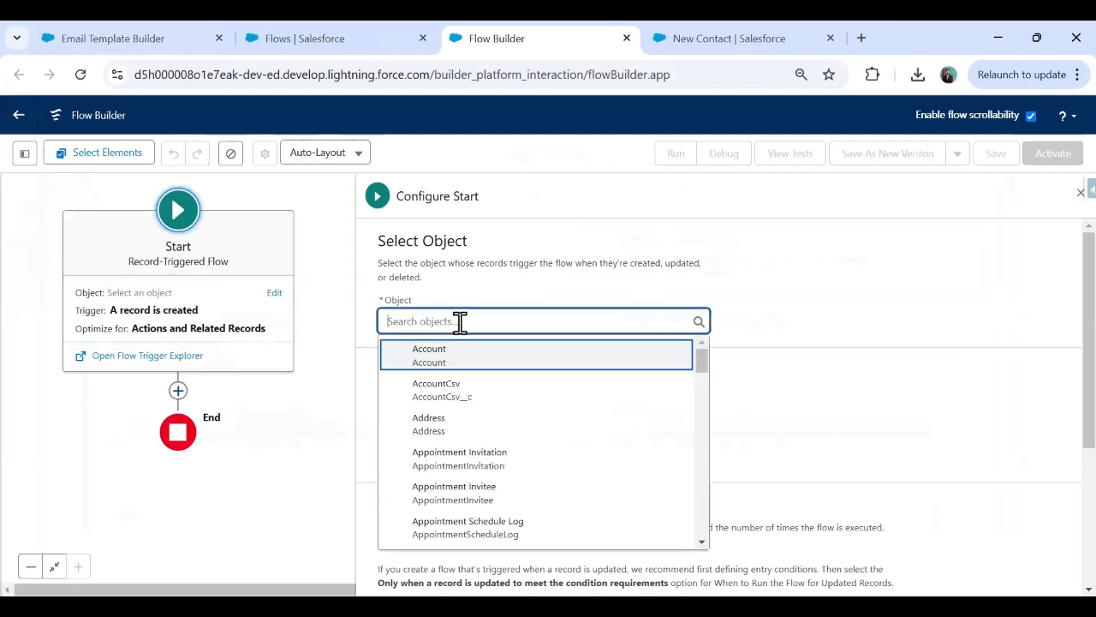
pyautogui.write('Contact')
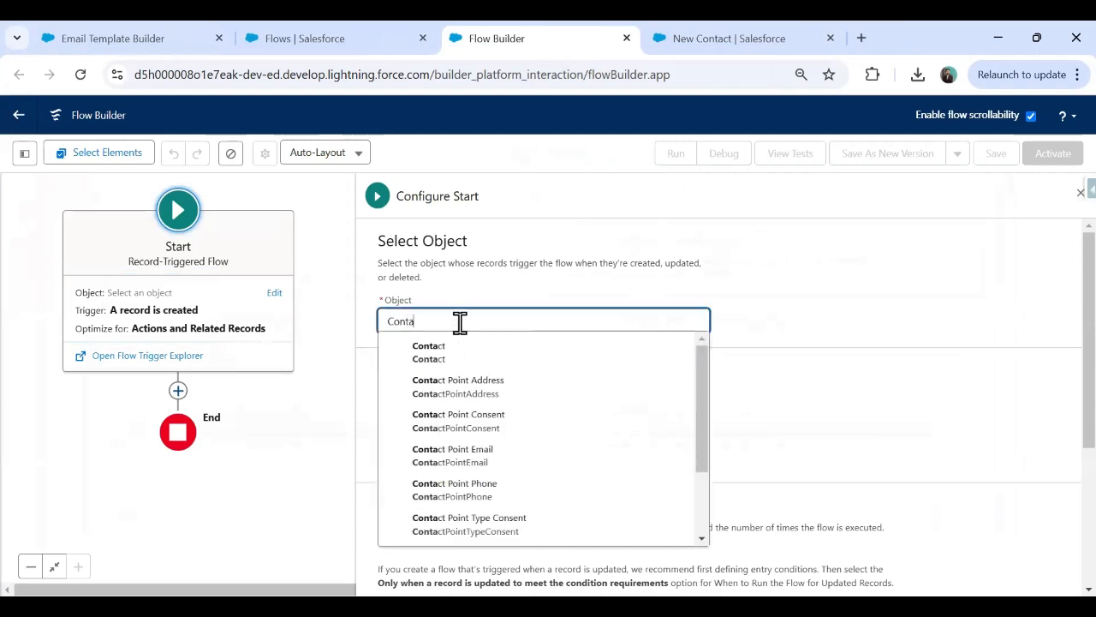
pyautogui.click(435, 351)
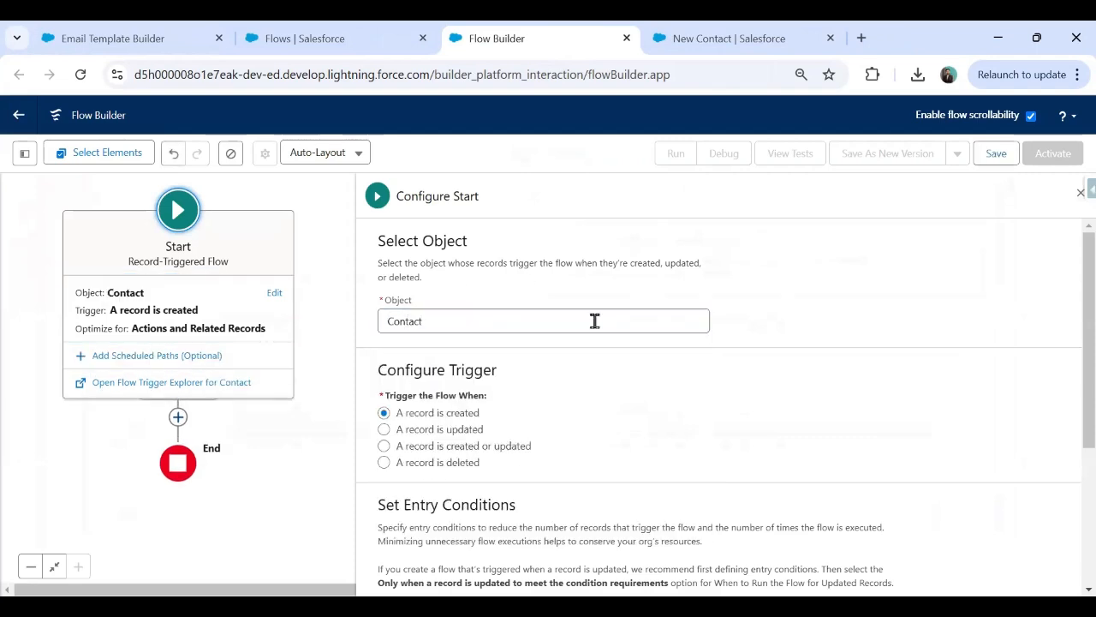
pyautogui.scroll(-3, 1061, 342)
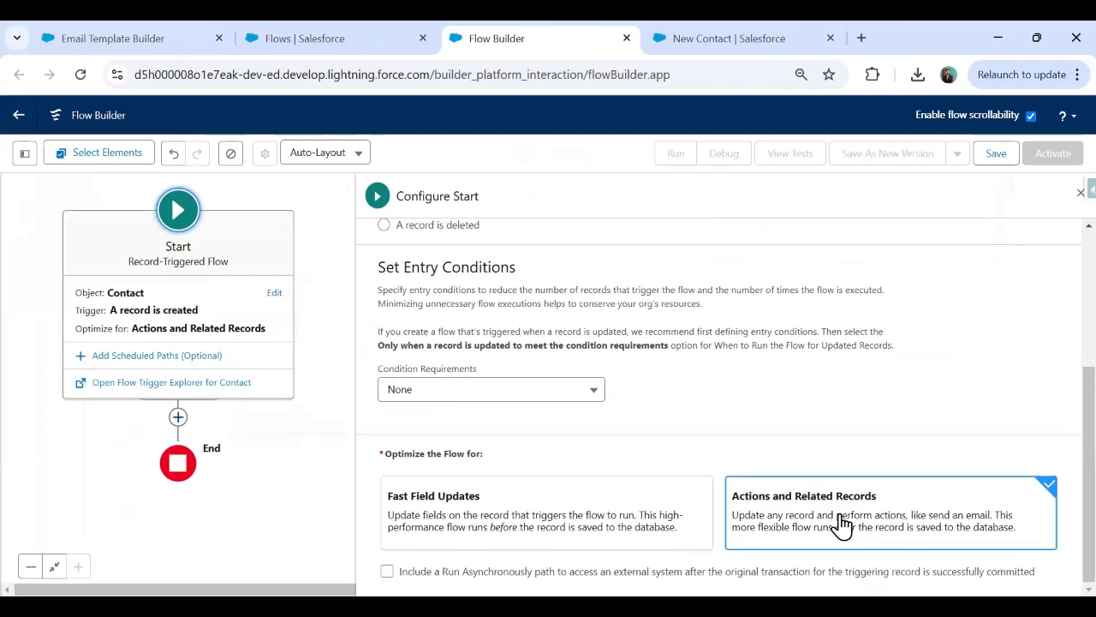
pyautogui.click(1081, 193)
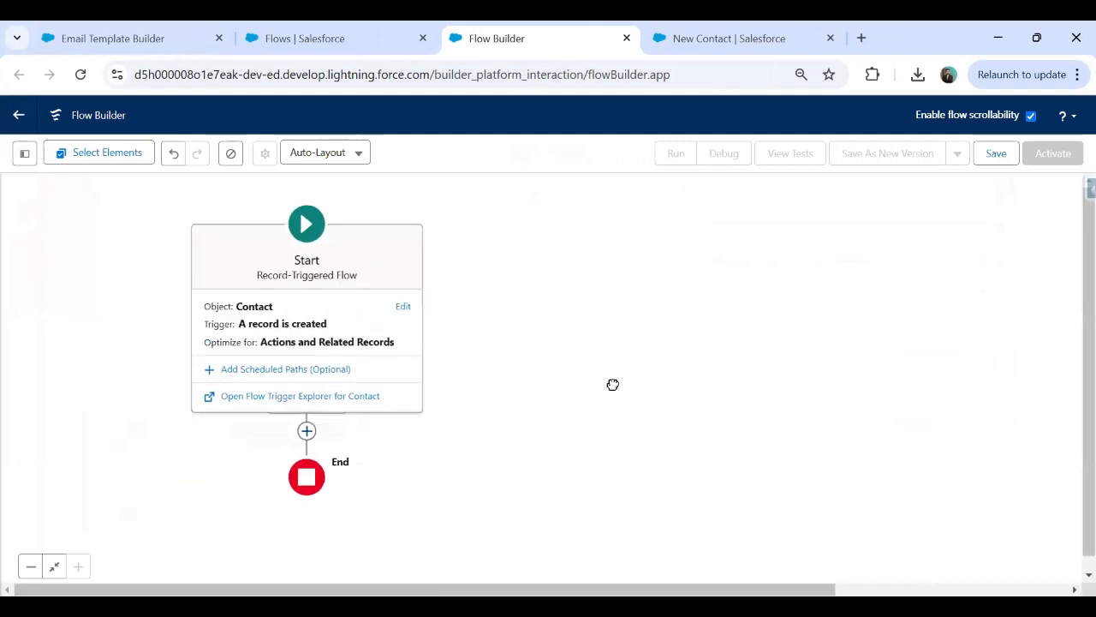
pyautogui.moveTo(613, 384); pyautogui.dragTo(678, 360)
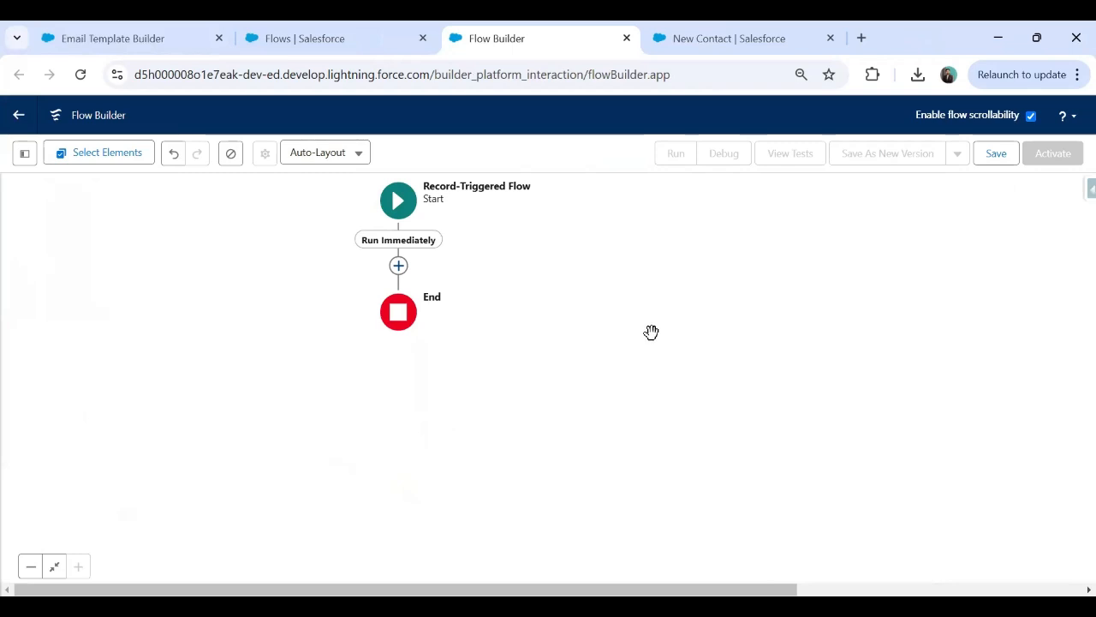
# In a new tab, search Google for 'workbench' and open workbench.developerforce.com.
pyautogui.click(861, 38)
pyautogui.write('devel')
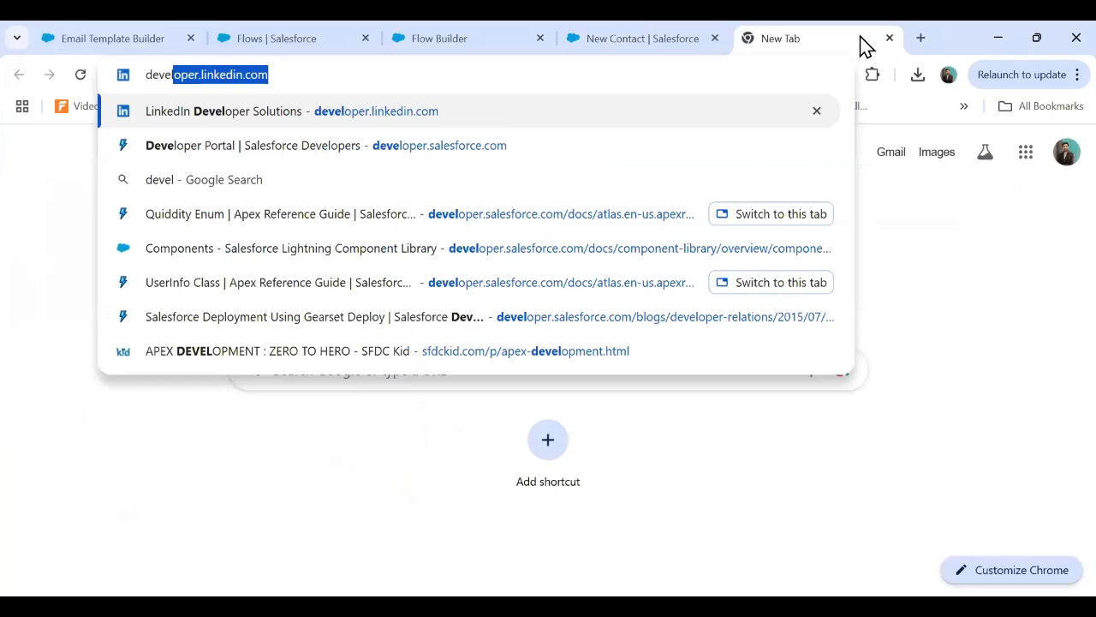
pyautogui.press('Return')
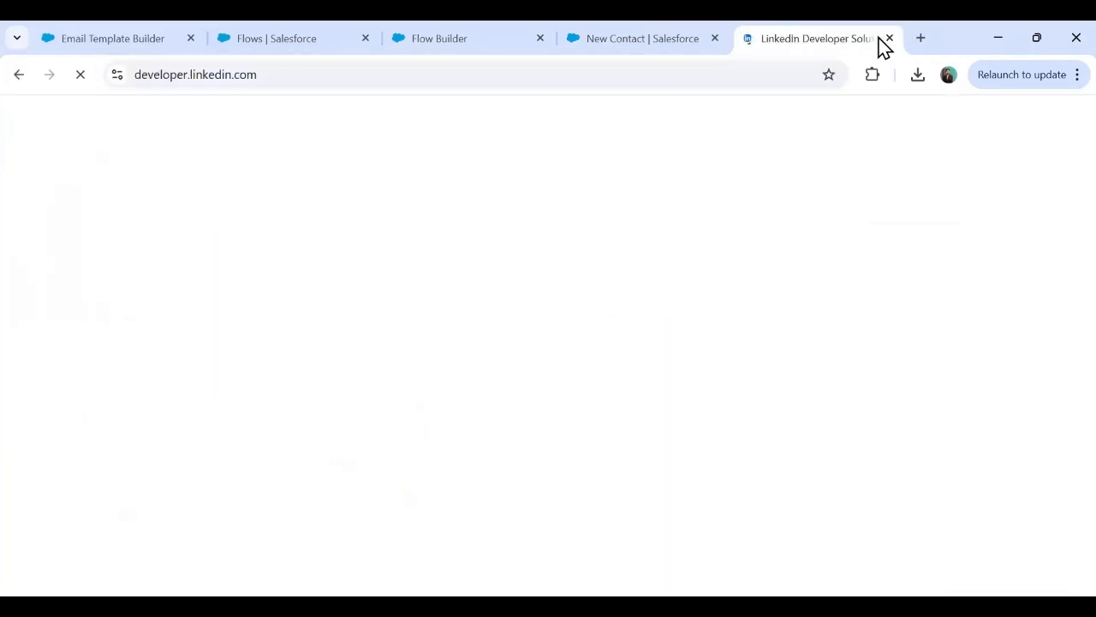
pyautogui.hotkey('ctrl', 'w')
pyautogui.click(864, 38)
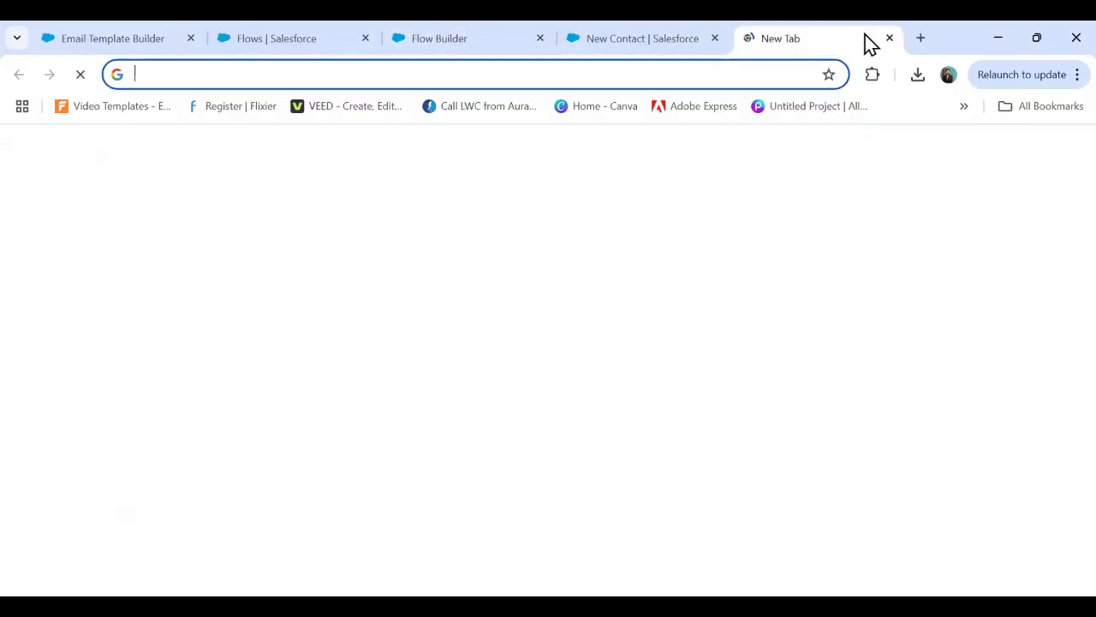
pyautogui.write('workbe')
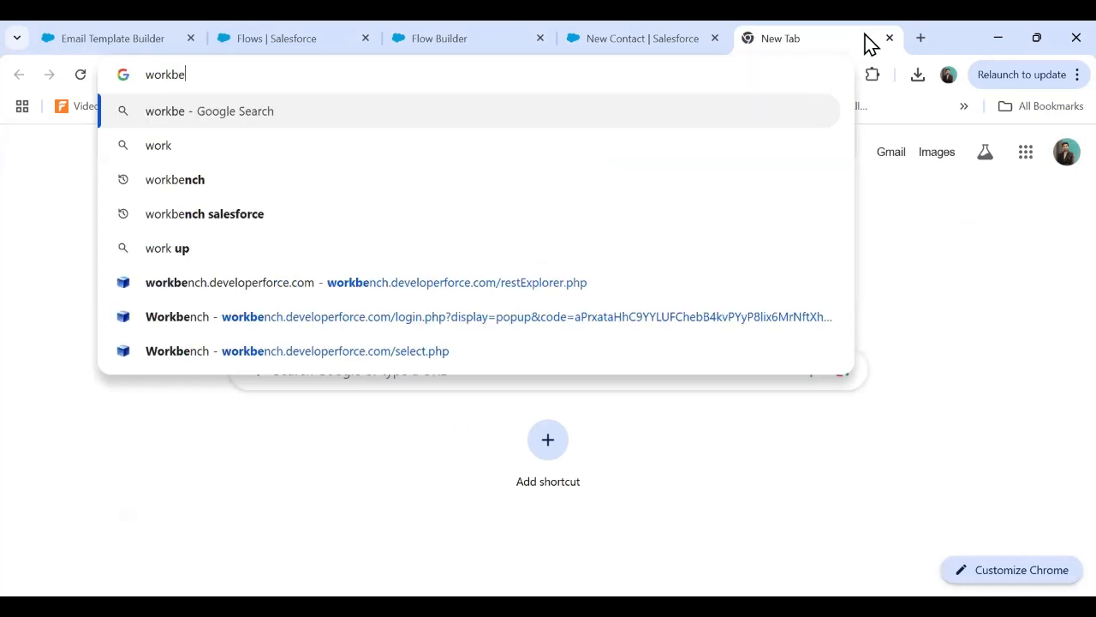
pyautogui.write('nch')
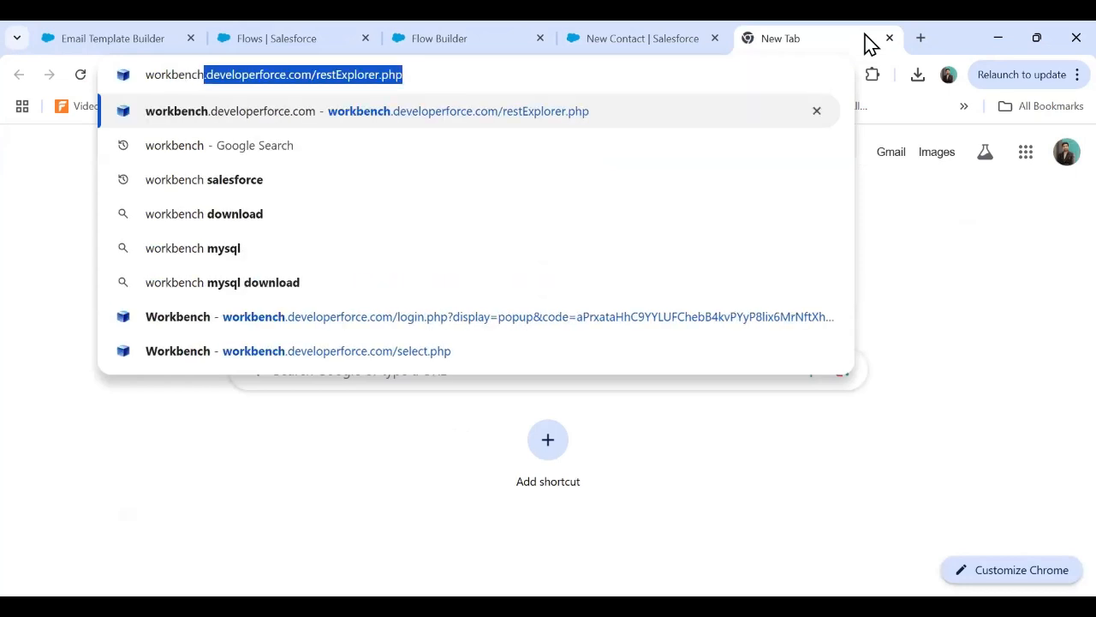
pyautogui.press('BackSpace')
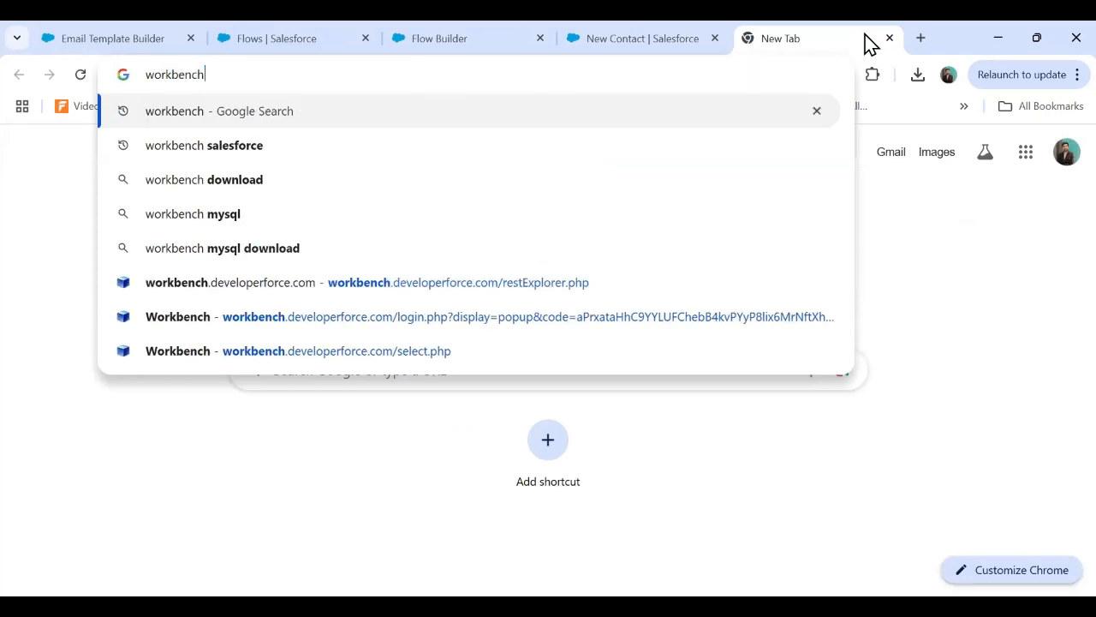
pyautogui.press('Return')
pyautogui.click(132, 289)
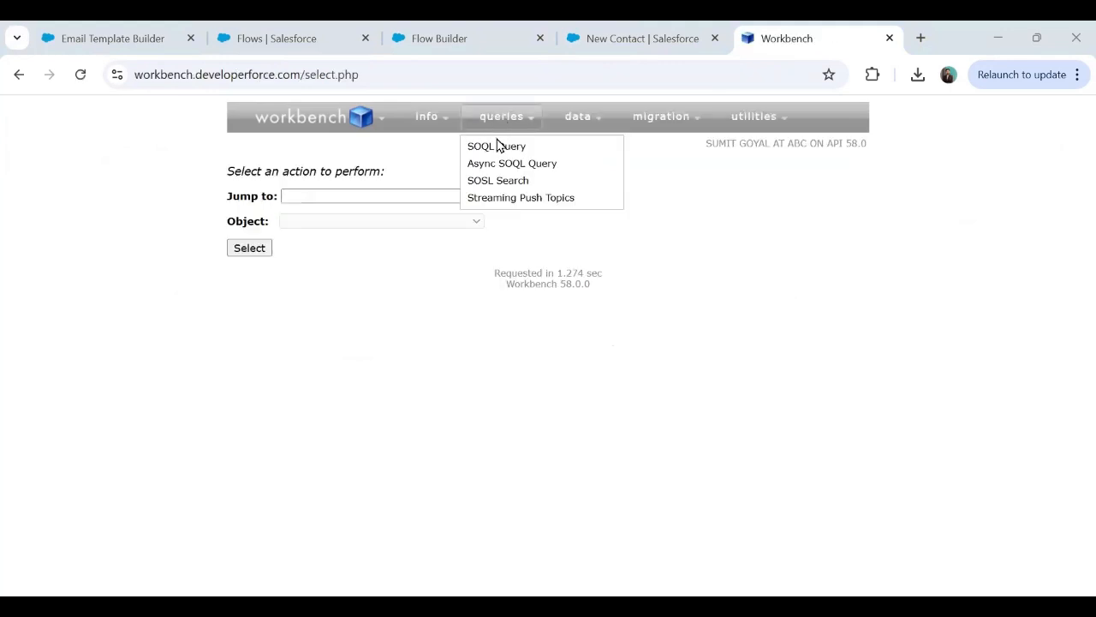
# Save the New Contact Email Template and return to its record page.
pyautogui.click(129, 23)
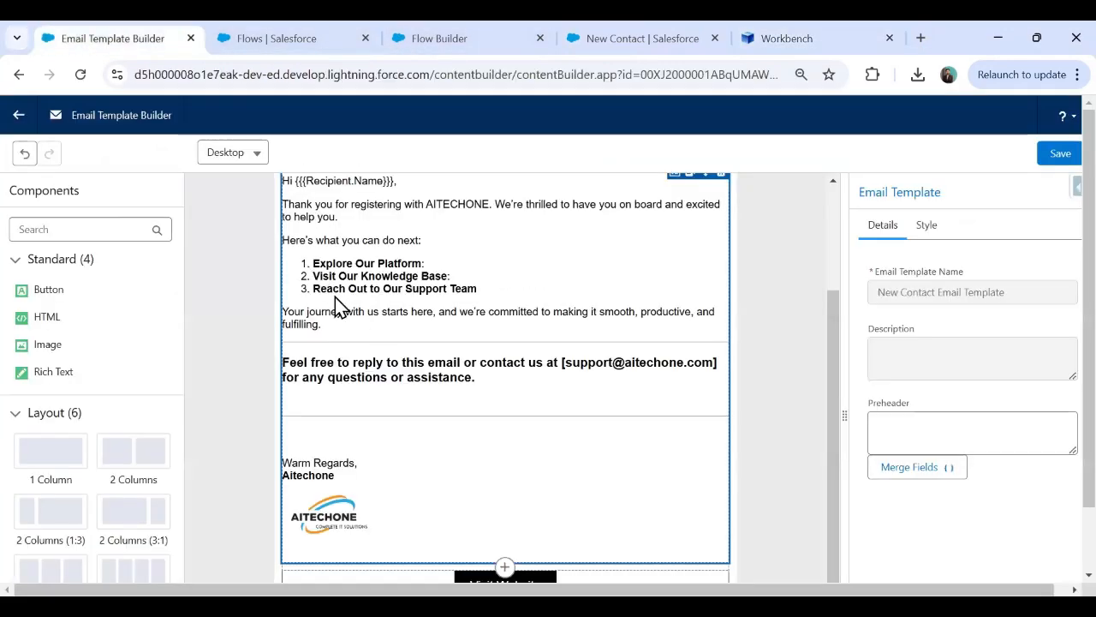
pyautogui.click(1060, 154)
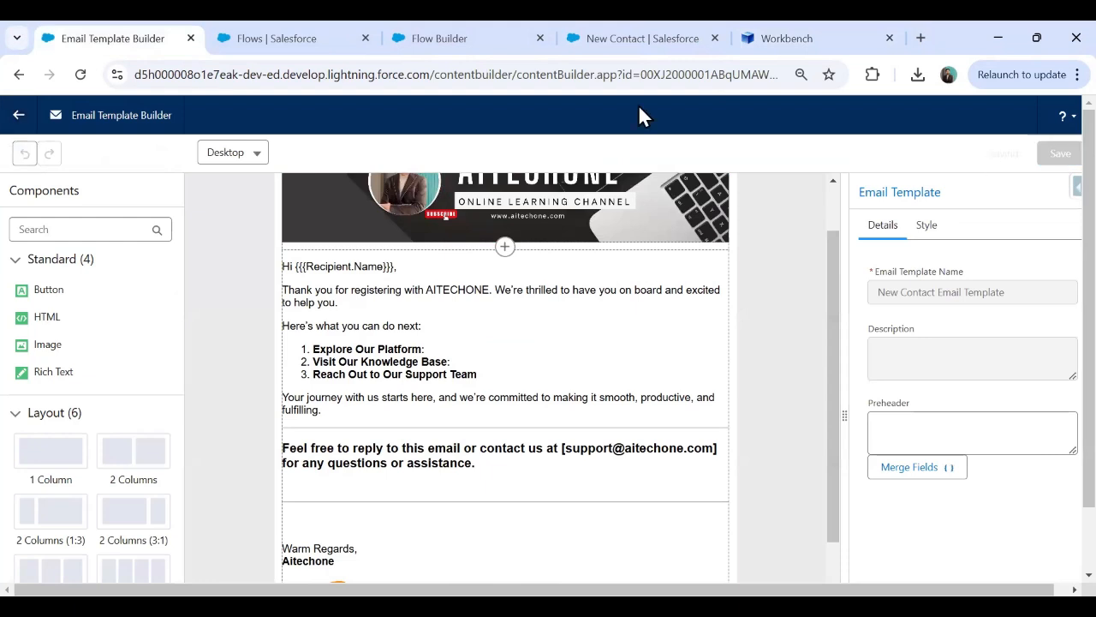
pyautogui.click(18, 115)
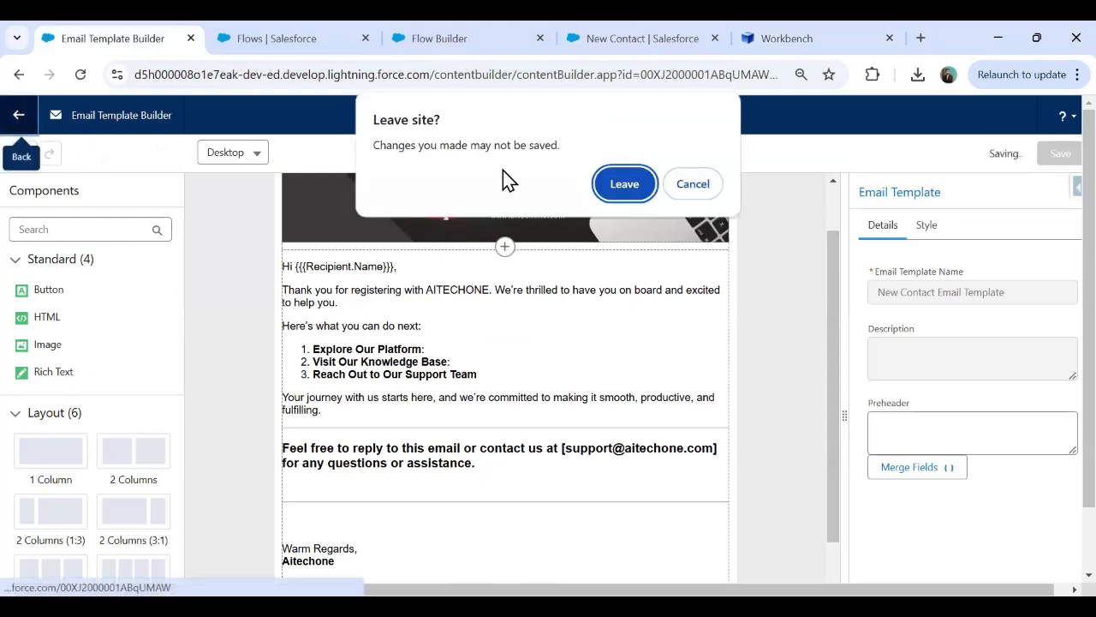
pyautogui.click(704, 194)
pyautogui.moveTo(1088, 201); pyautogui.dragTo(1059, 330)
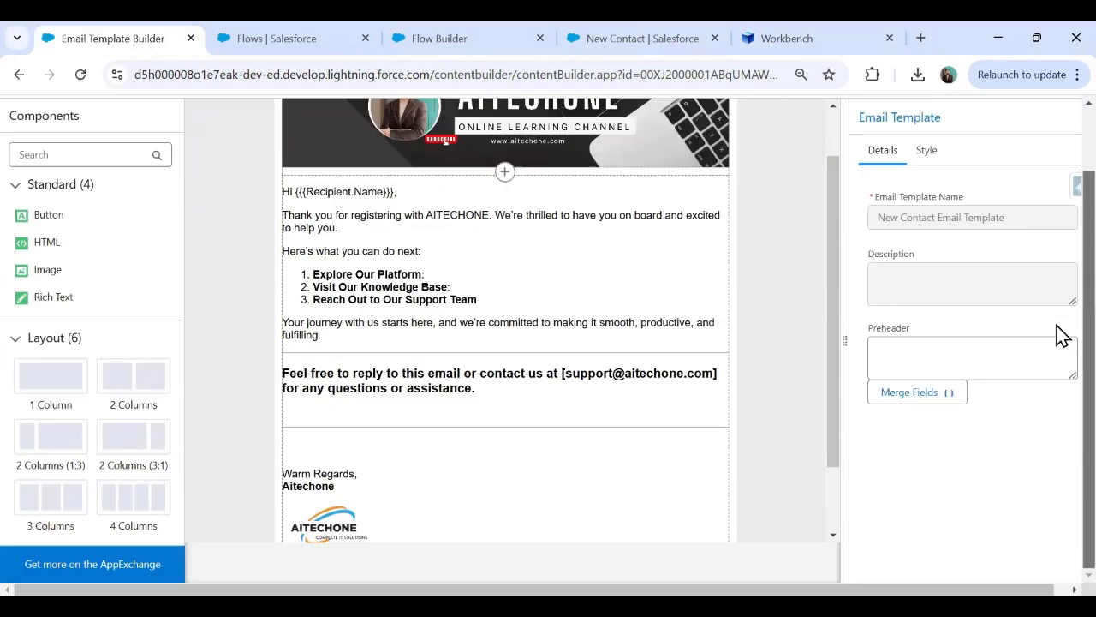
pyautogui.scroll(1, 147, 228)
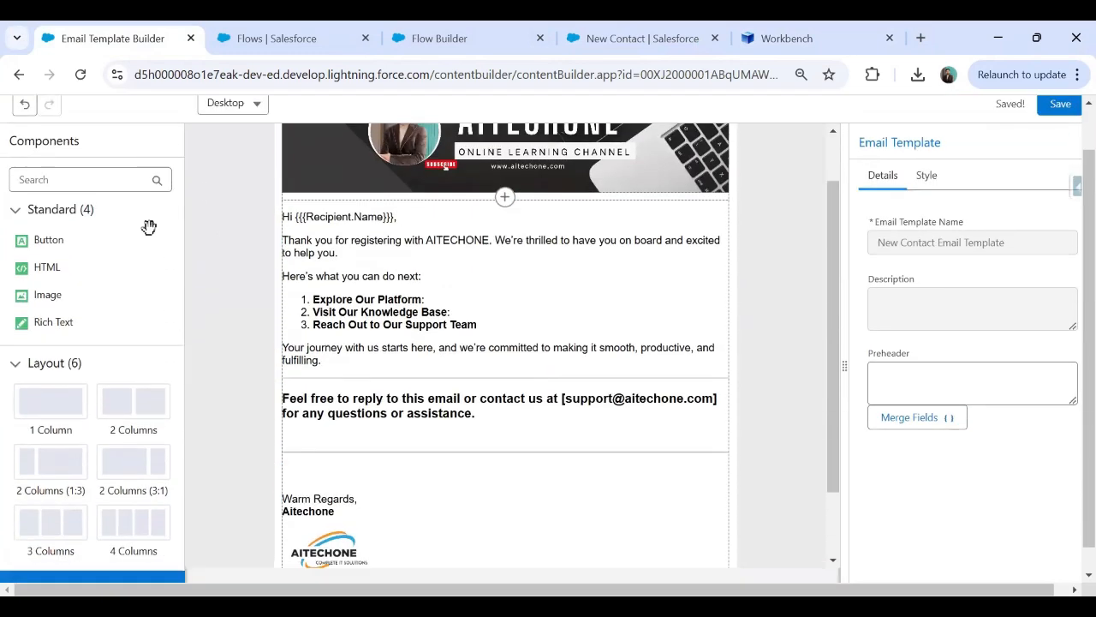
pyautogui.click(18, 115)
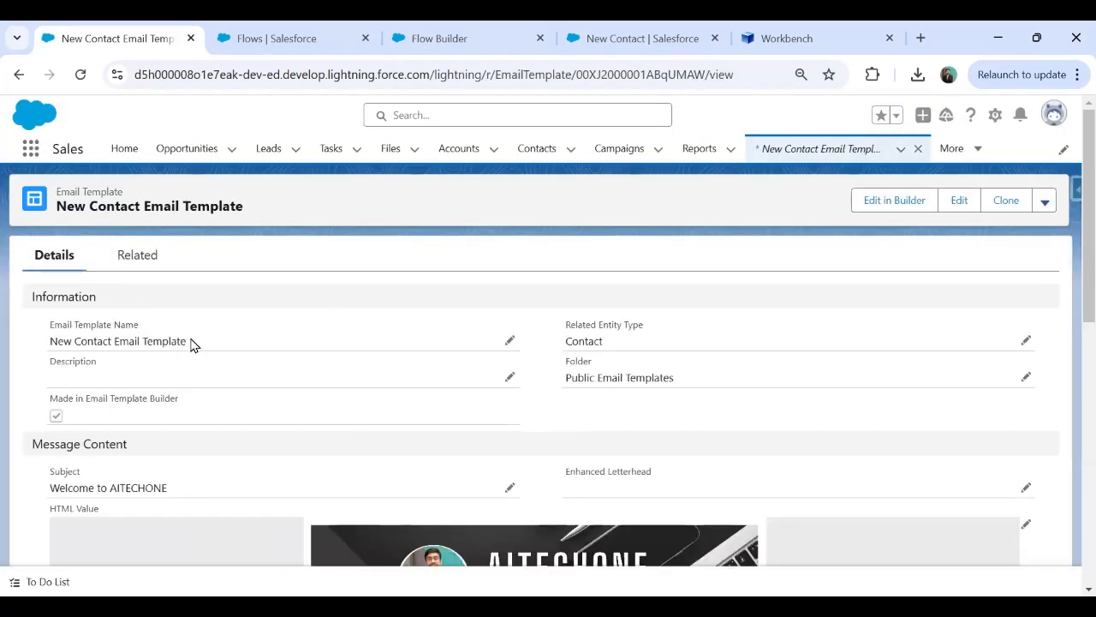
# Select the template's record ID in the page address, then go back to Workbench.
pyautogui.moveTo(191, 344); pyautogui.dragTo(45, 345)
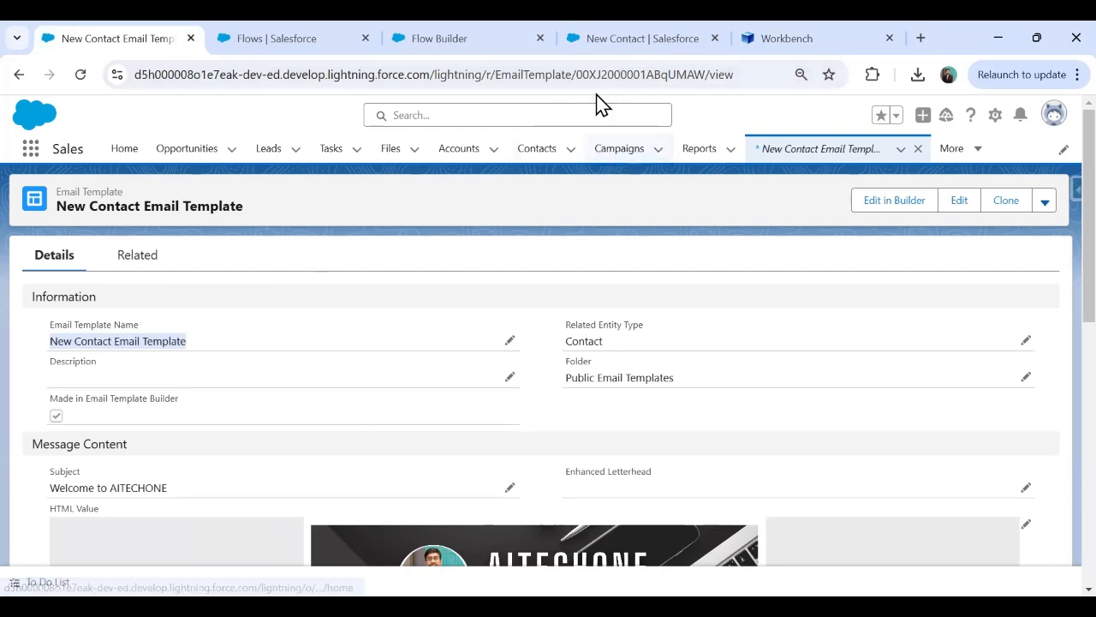
pyautogui.click(629, 75)
pyautogui.doubleClick(628, 76)
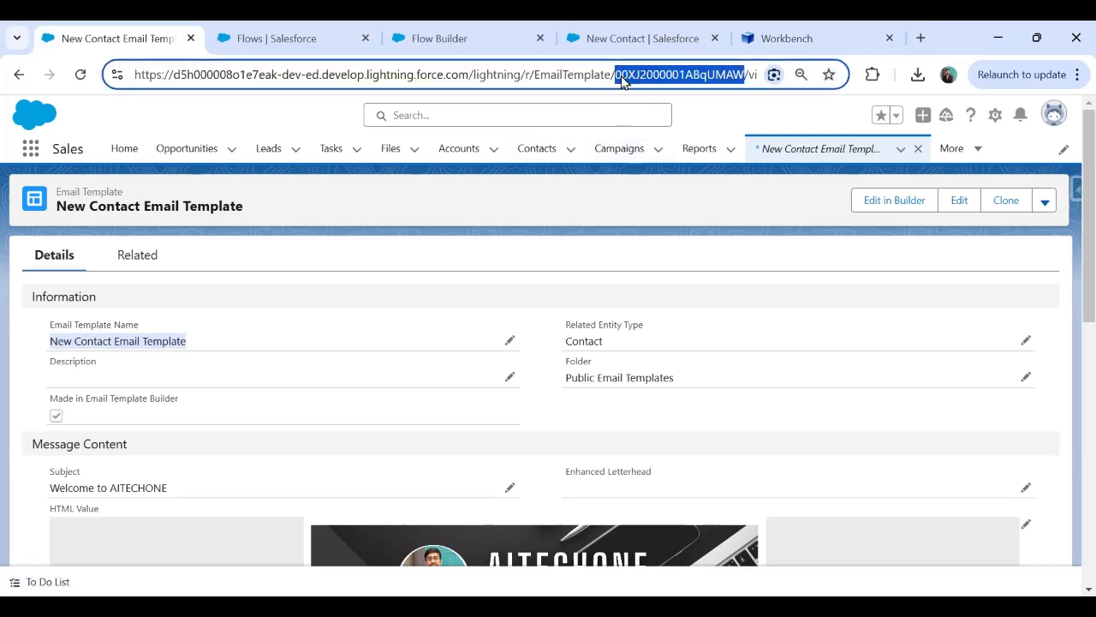
pyautogui.click(791, 40)
# Open the SOQL Query page and choose EmailTemplate as the object.
pyautogui.moveTo(510, 120)
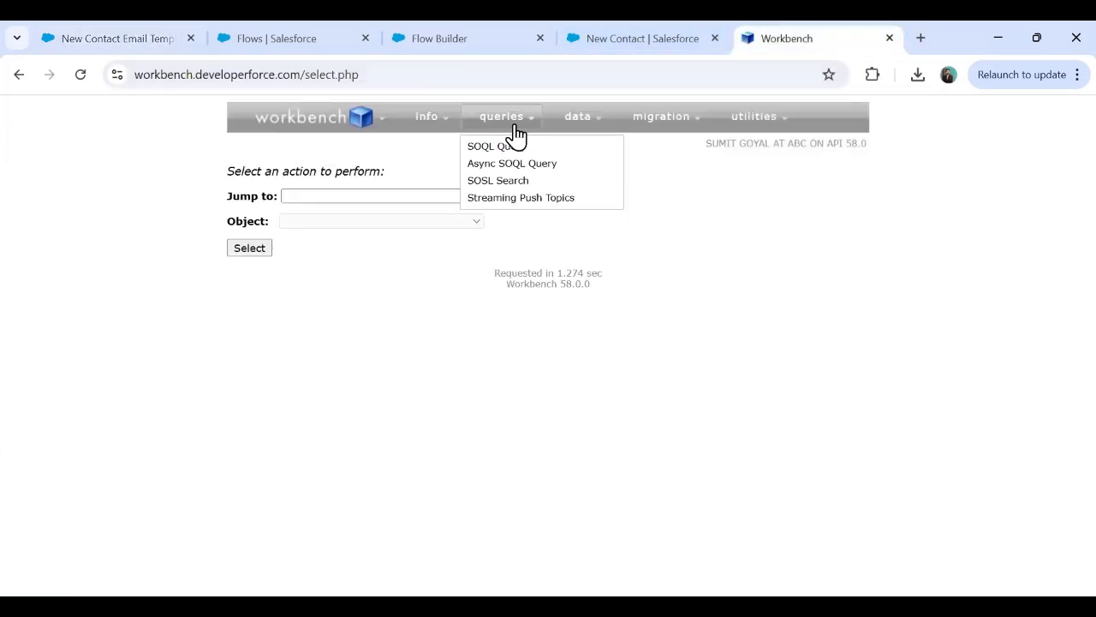
pyautogui.click(505, 147)
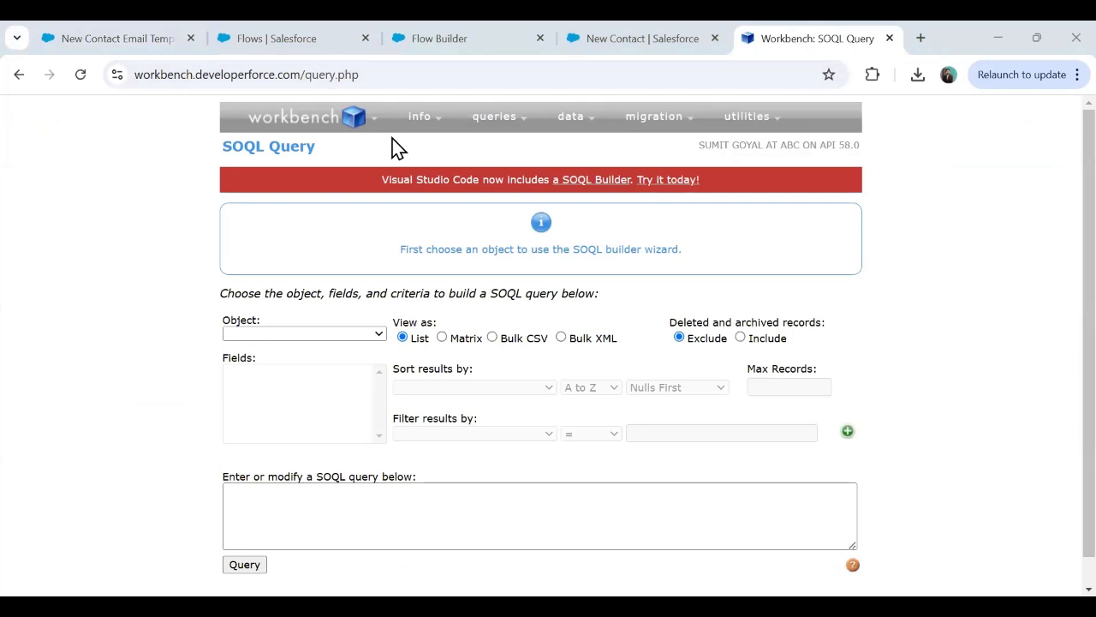
pyautogui.click(288, 333)
pyautogui.write('e')
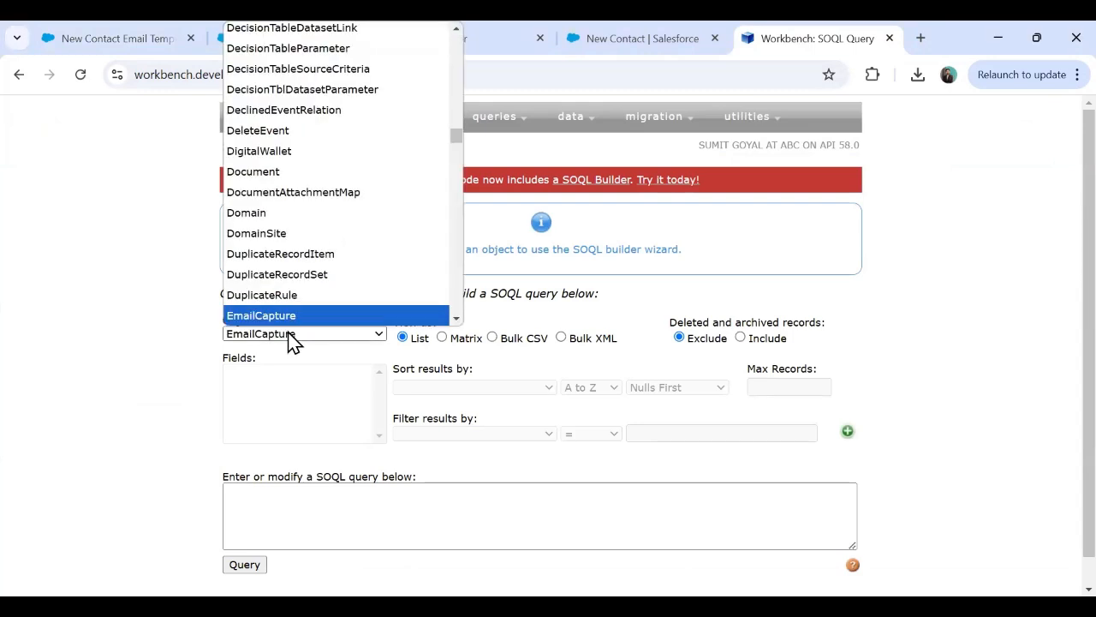
pyautogui.press('Down')
pyautogui.press('Down')
pyautogui.press('Down')
pyautogui.press('Down')
pyautogui.press('Down')
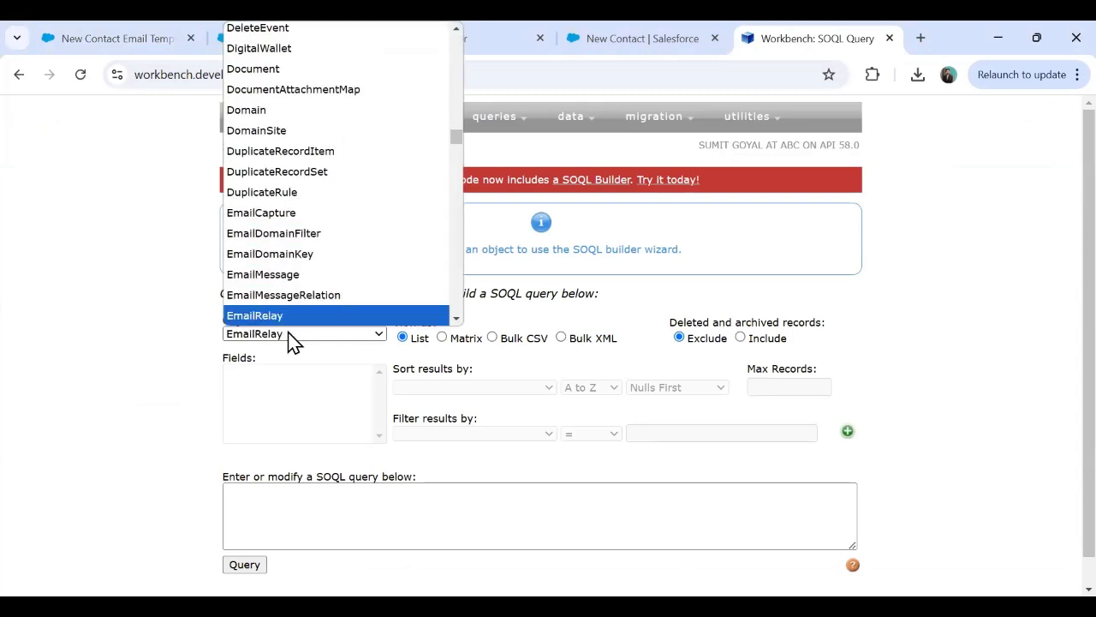
pyautogui.press('Down')
pyautogui.press('Down')
pyautogui.press('Down')
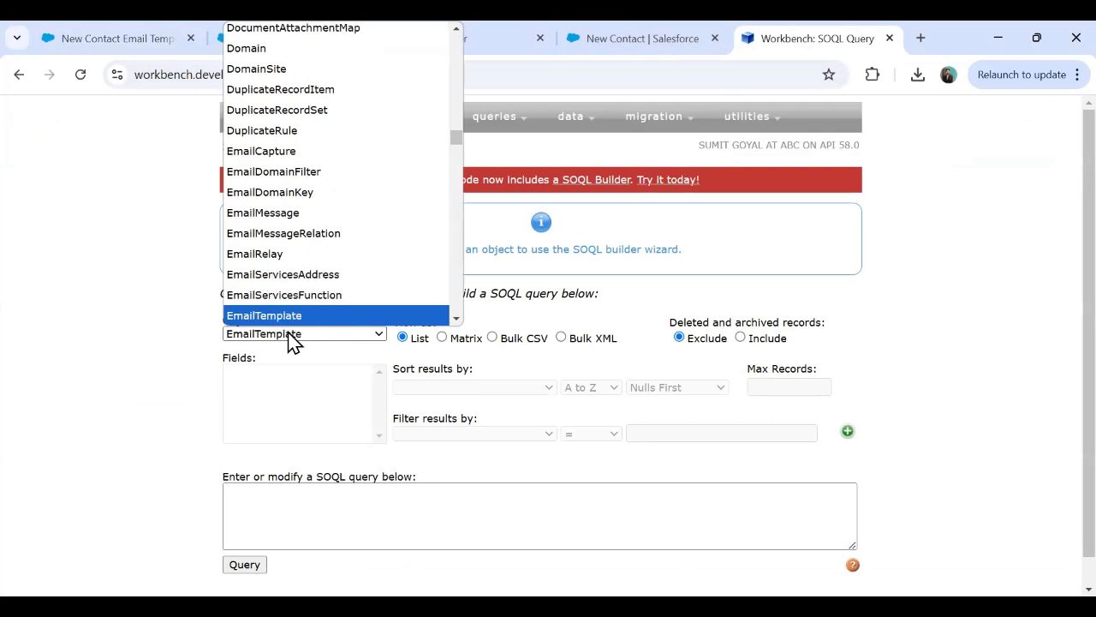
pyautogui.press('Return')
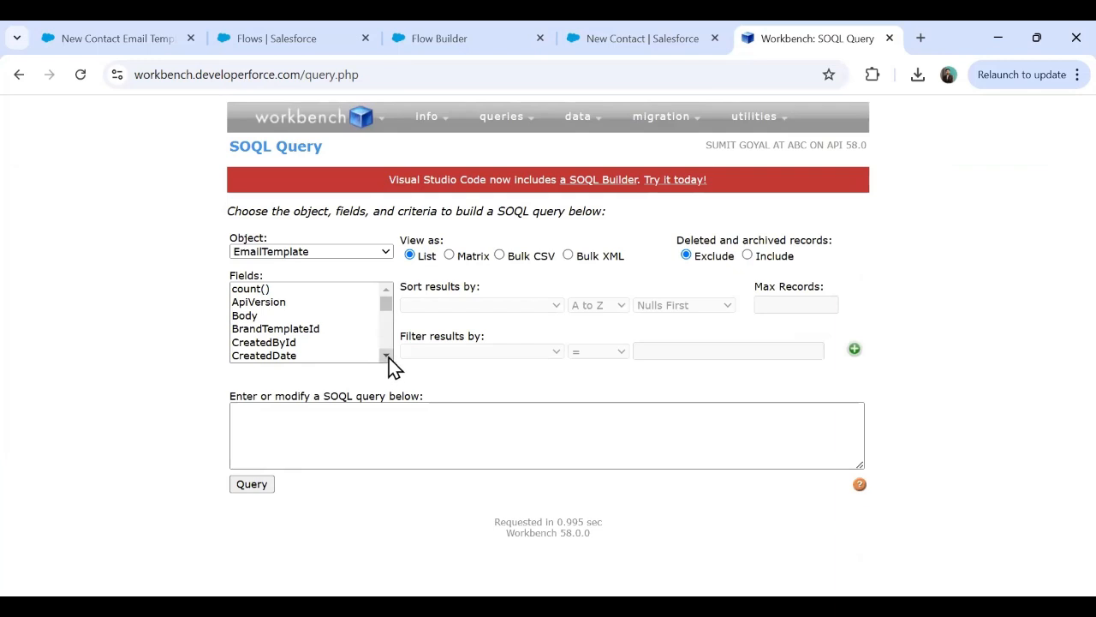
# Select the Id, Name and DeveloperName fields and run the query.
pyautogui.moveTo(387, 356); pyautogui.dragTo(387, 357)
pyautogui.click(240, 326)
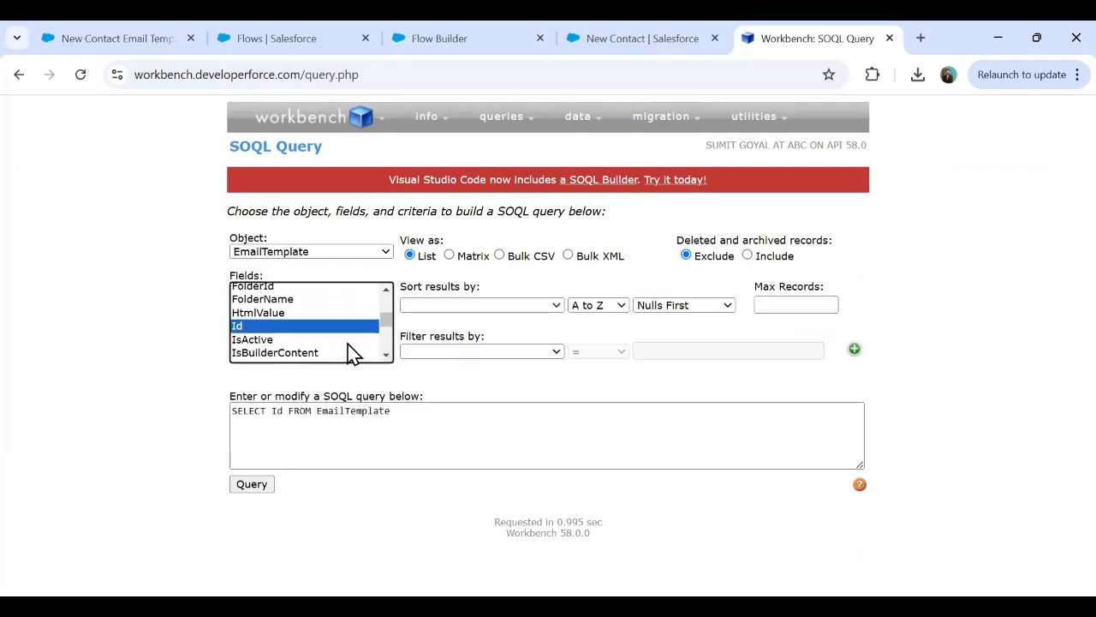
pyautogui.click(387, 356)
pyautogui.click(387, 356)
pyautogui.click(387, 356)
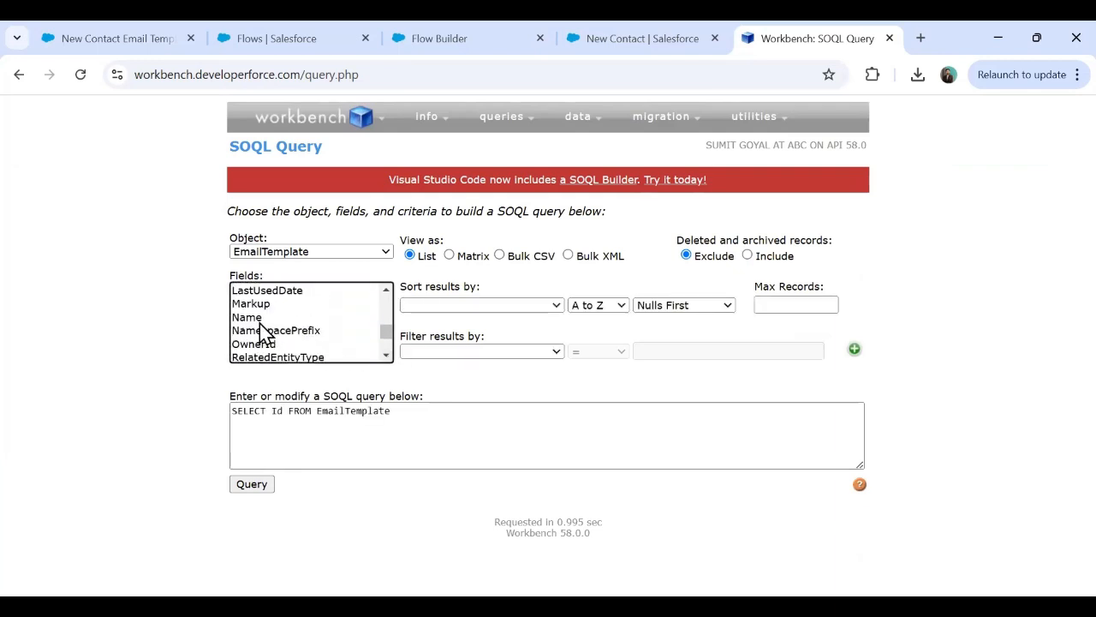
pyautogui.keyDown('ctrl'); pyautogui.click(259, 317); pyautogui.keyUp('ctrl')
pyautogui.scroll(-1, 381, 330)
pyautogui.scroll(6, 381, 313)
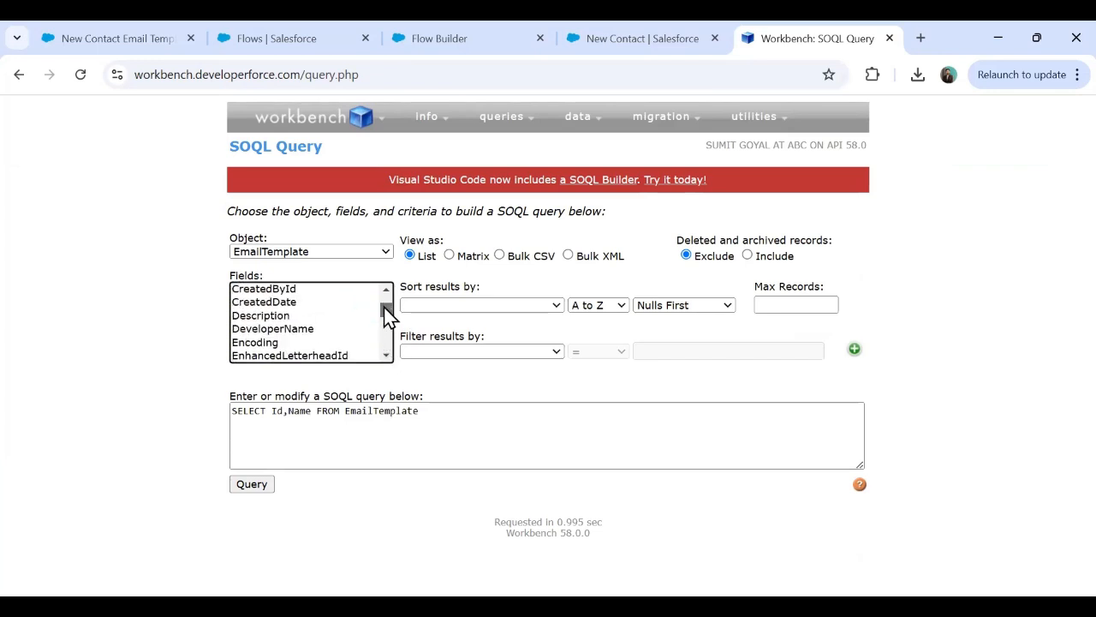
pyautogui.keyDown('ctrl'); pyautogui.click(304, 358); pyautogui.keyUp('ctrl')
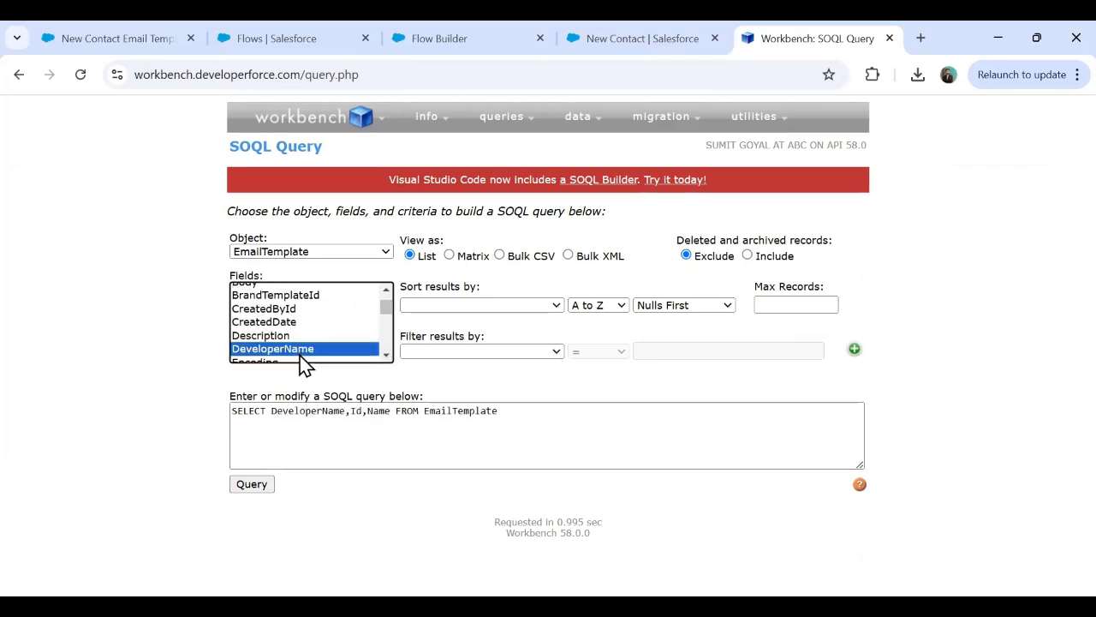
pyautogui.click(262, 486)
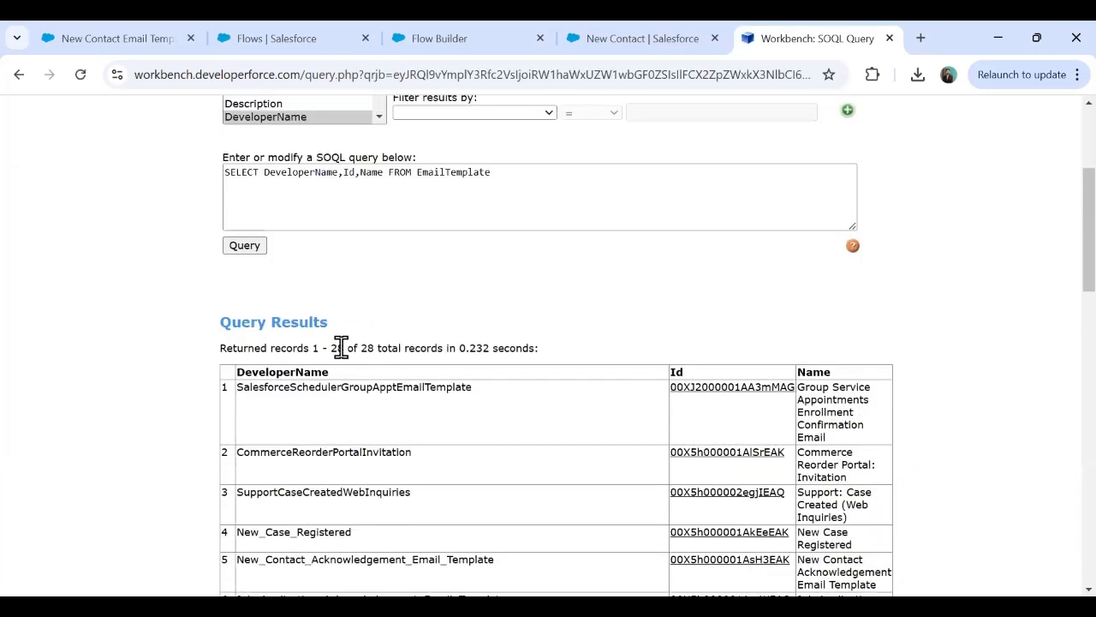
pyautogui.moveTo(330, 347); pyautogui.dragTo(377, 367)
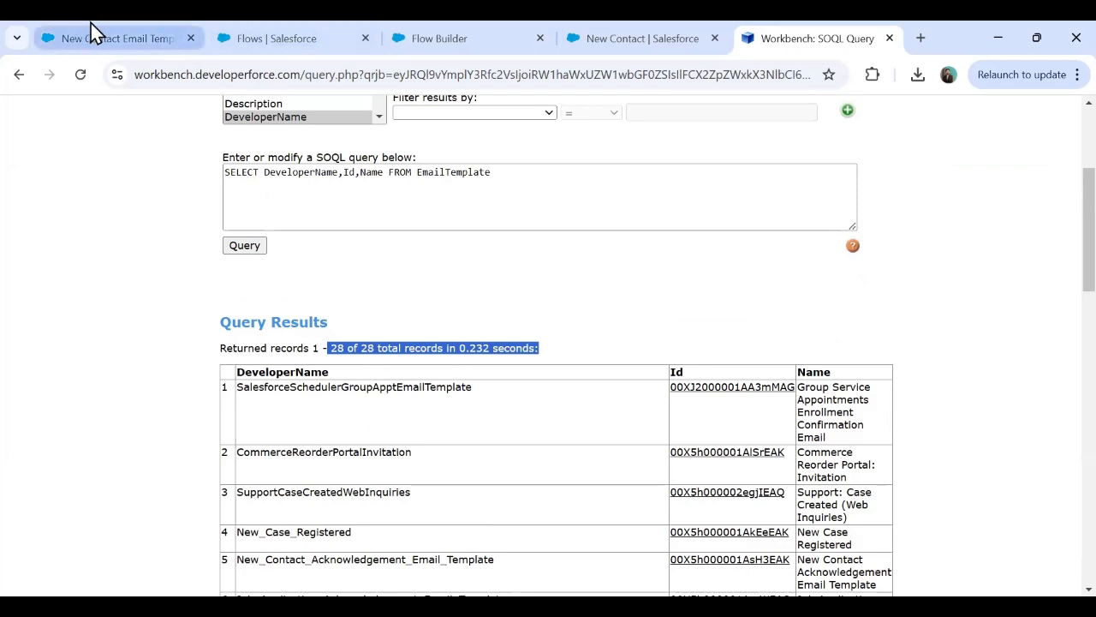
pyautogui.scroll(-1, 330, 434)
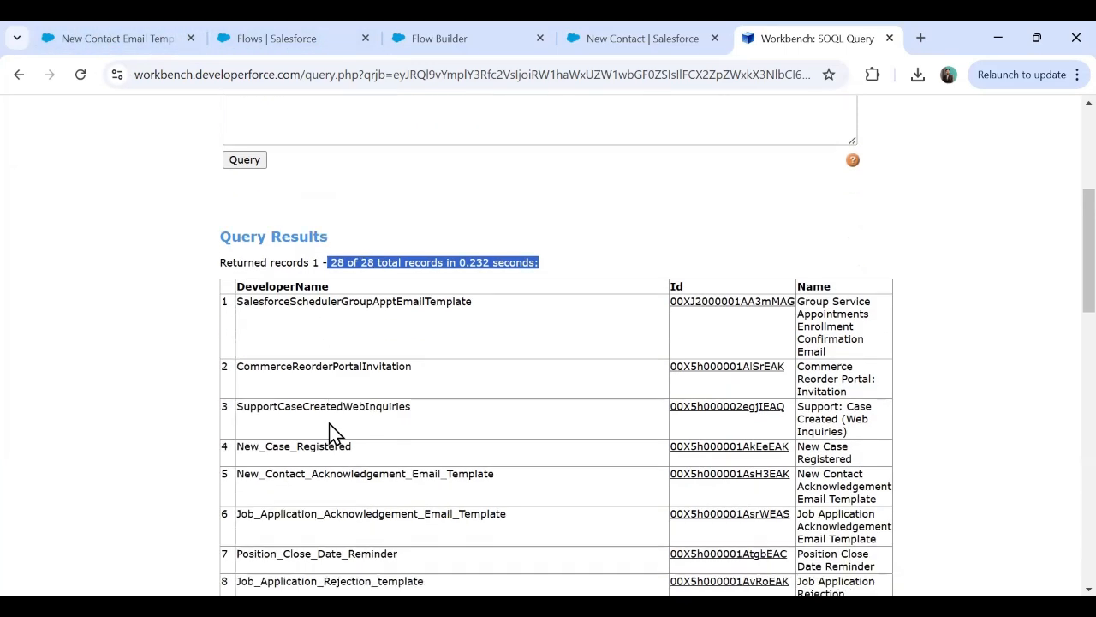
pyautogui.moveTo(245, 476); pyautogui.dragTo(478, 473)
pyautogui.scroll(-2, 480, 474)
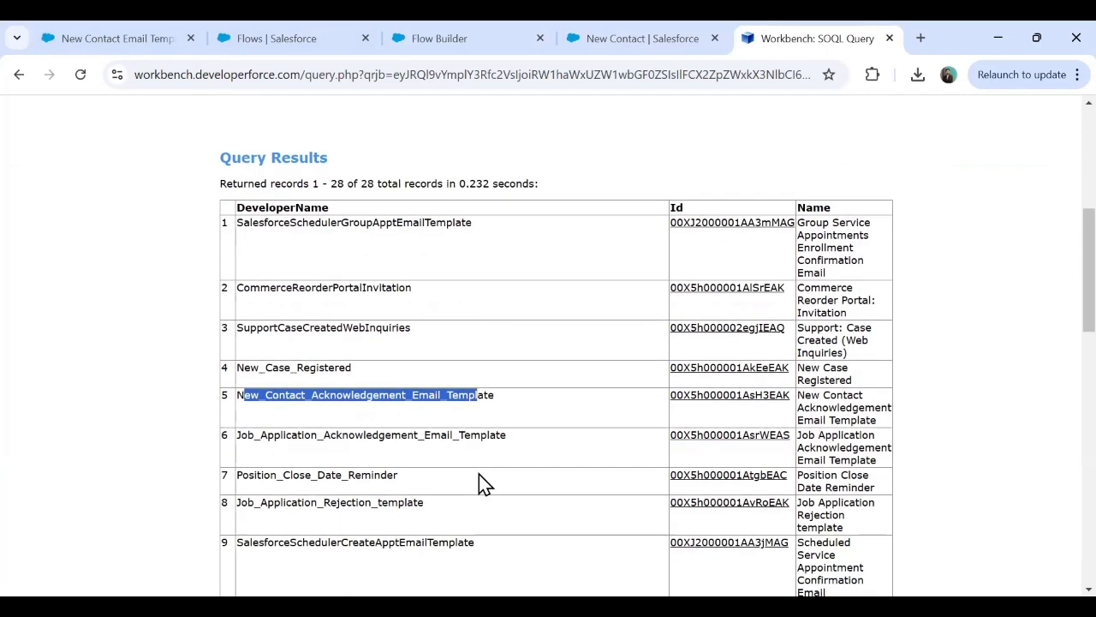
pyautogui.scroll(-4, 348, 414)
pyautogui.scroll(1, 348, 414)
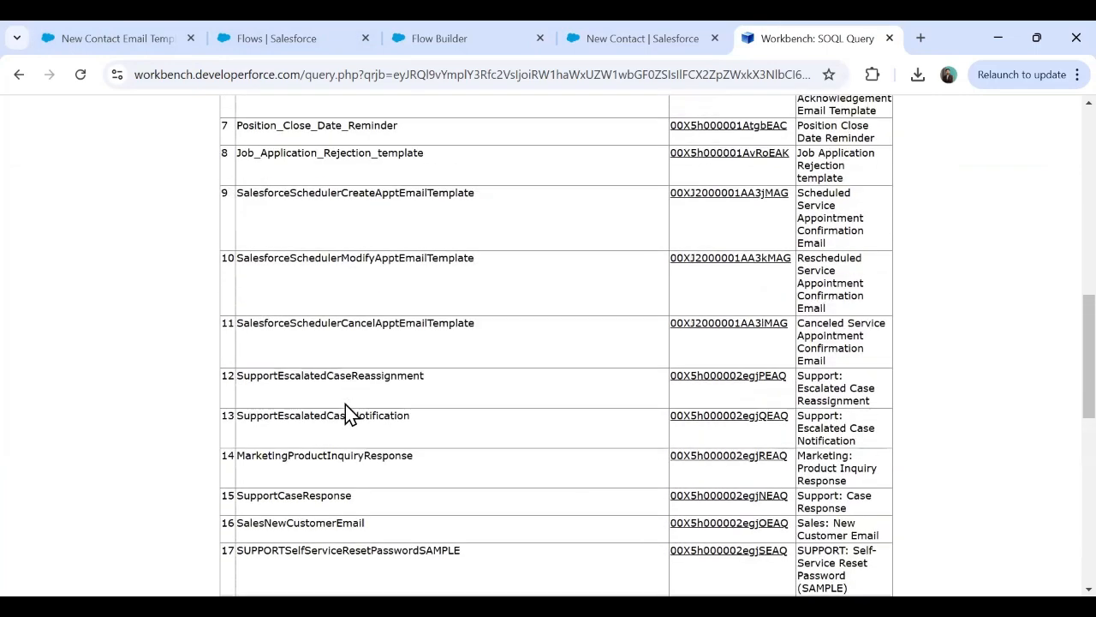
pyautogui.scroll(-7, 348, 414)
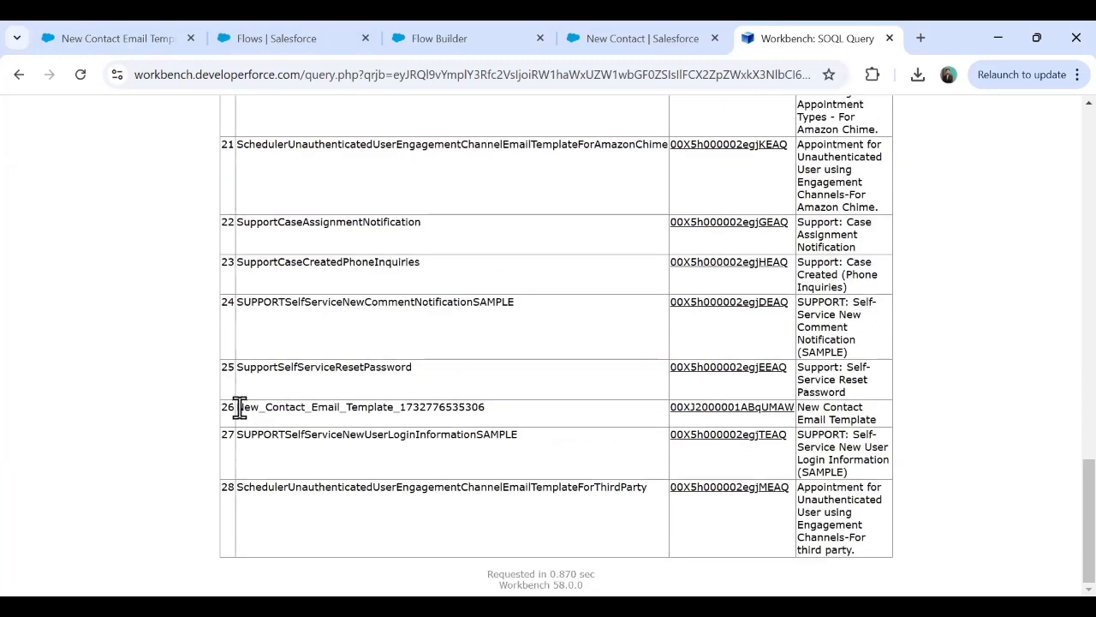
pyautogui.moveTo(237, 409); pyautogui.dragTo(313, 416)
pyautogui.moveTo(413, 416); pyautogui.dragTo(502, 423)
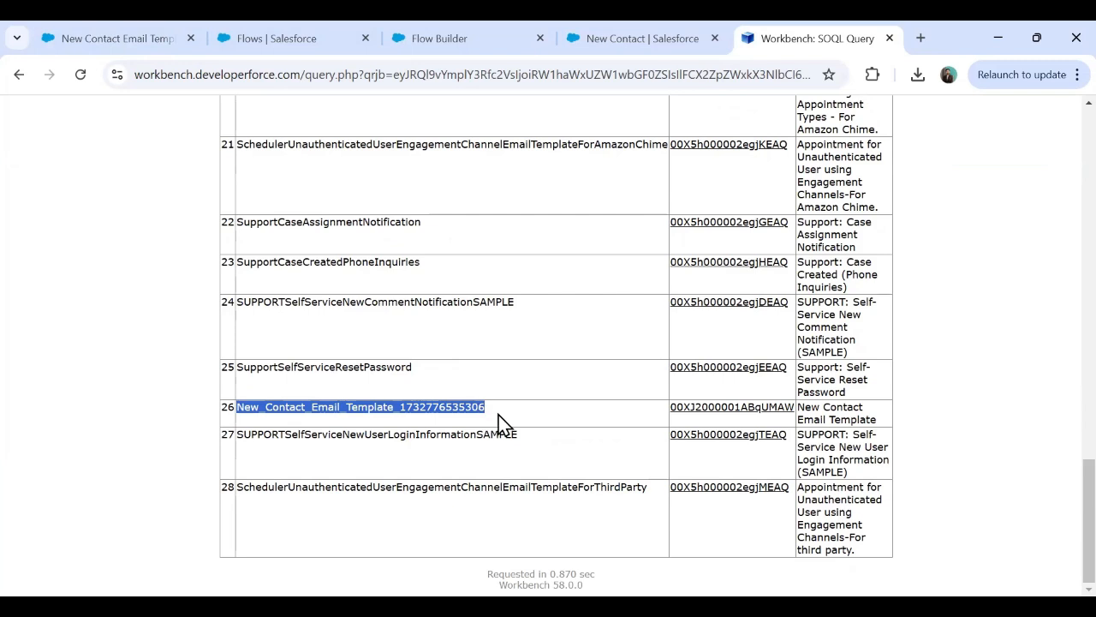
pyautogui.click(296, 412)
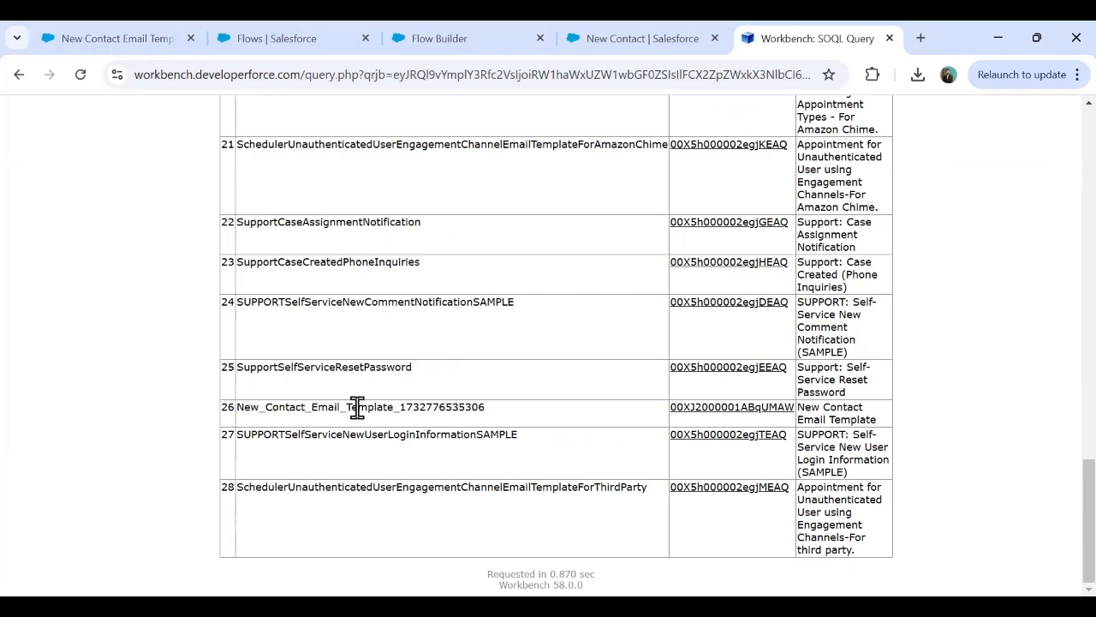
# Highlight row 26's template Id, then return to the Flow Builder tab.
pyautogui.moveTo(395, 402); pyautogui.dragTo(472, 409)
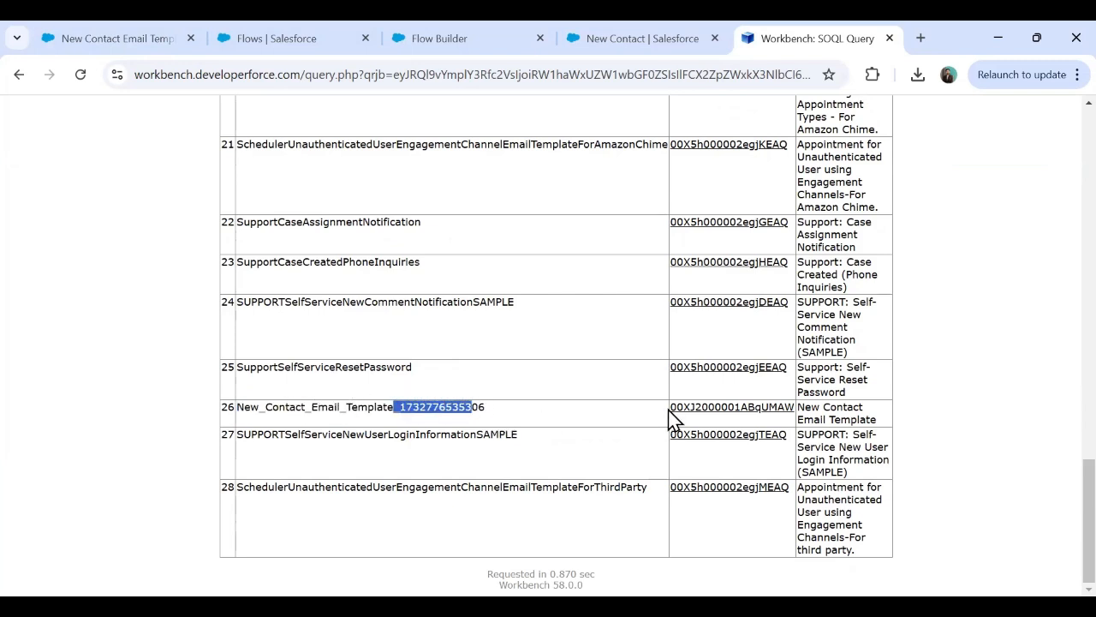
pyautogui.moveTo(765, 414)
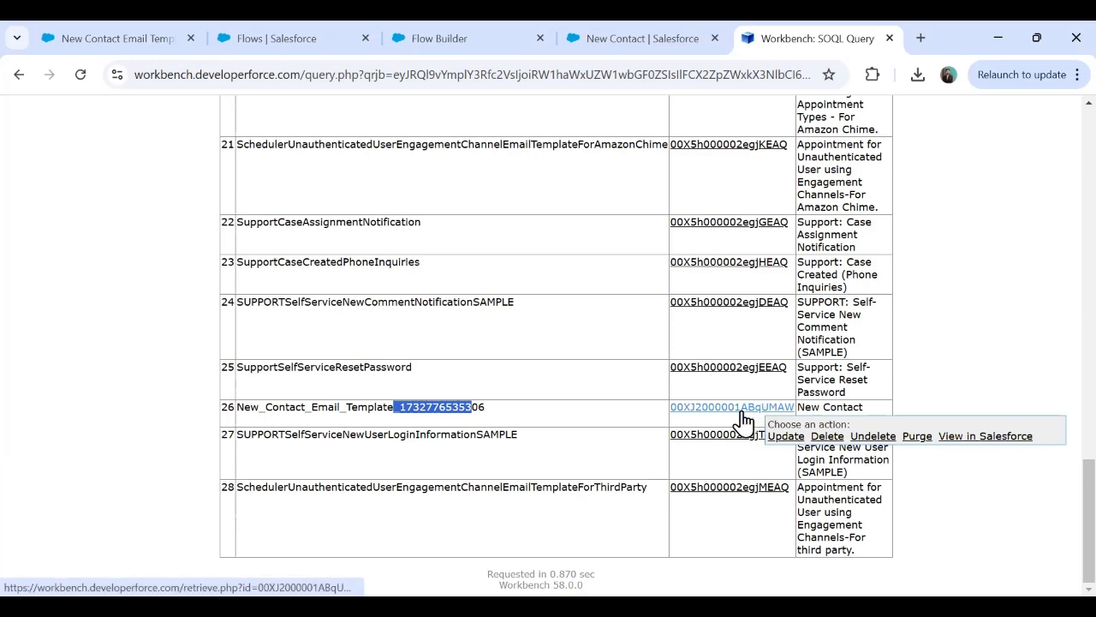
pyautogui.rightClick(743, 411)
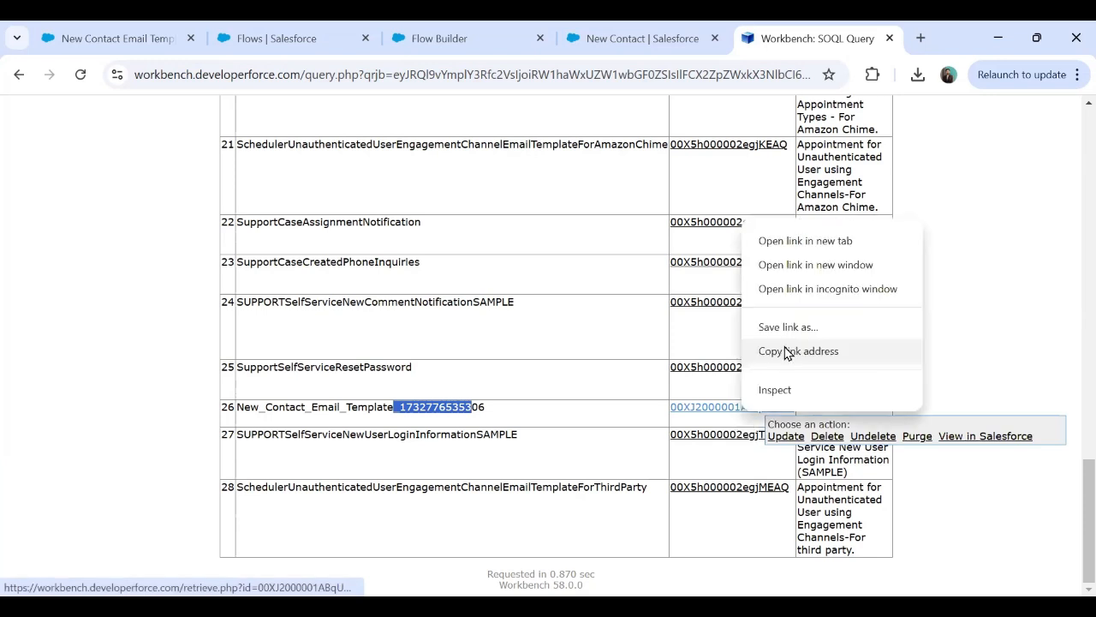
pyautogui.click(1018, 350)
pyautogui.moveTo(670, 408); pyautogui.dragTo(795, 410)
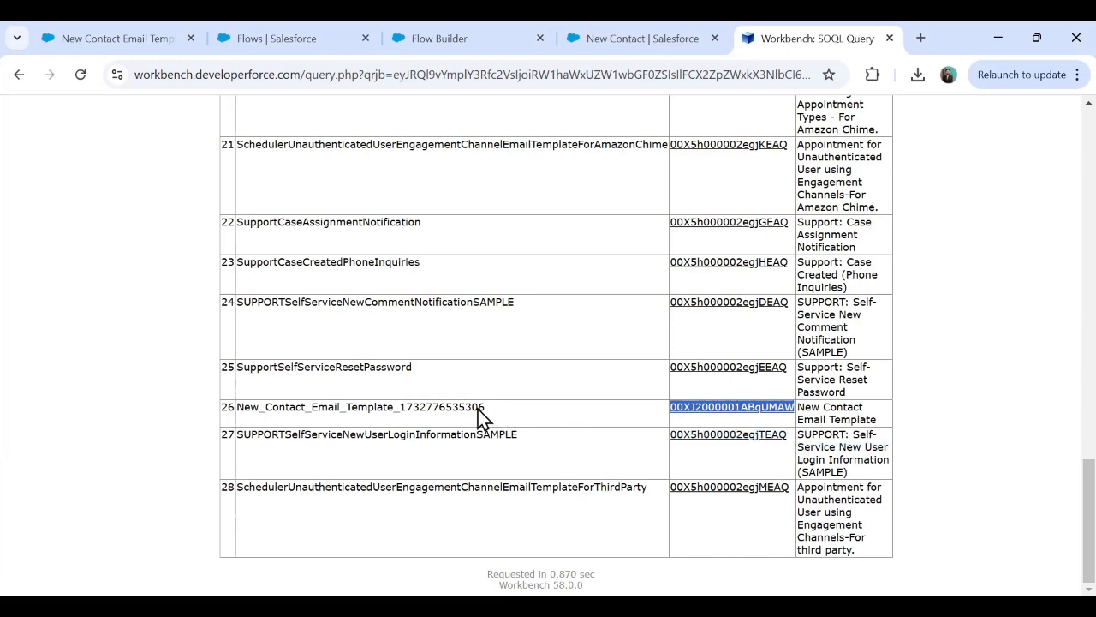
pyautogui.click(636, 39)
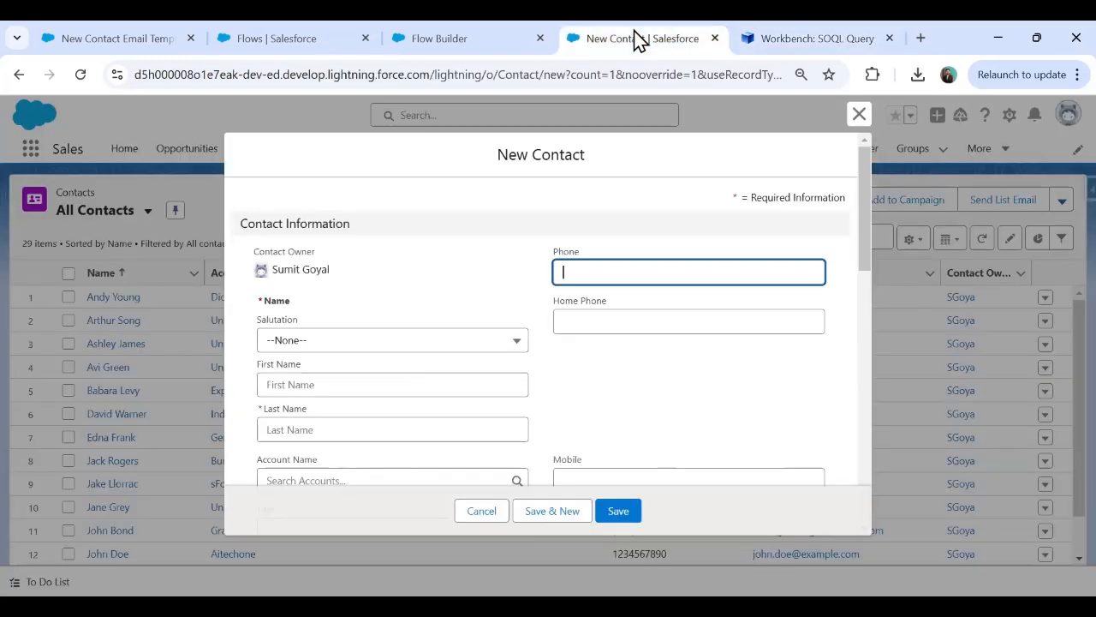
pyautogui.click(505, 39)
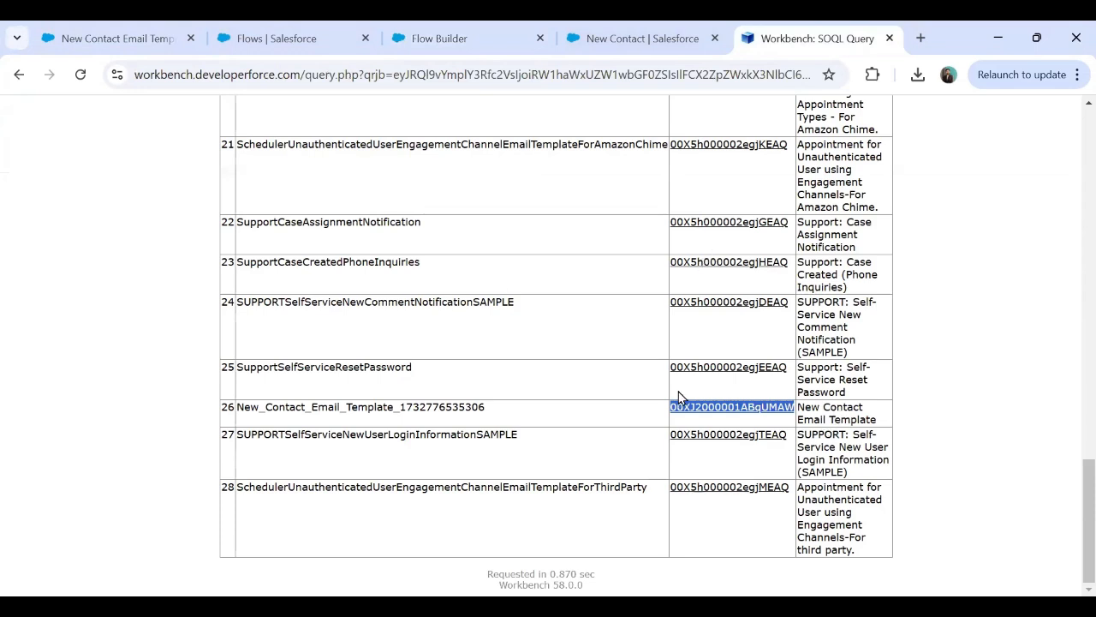
pyautogui.click(431, 34)
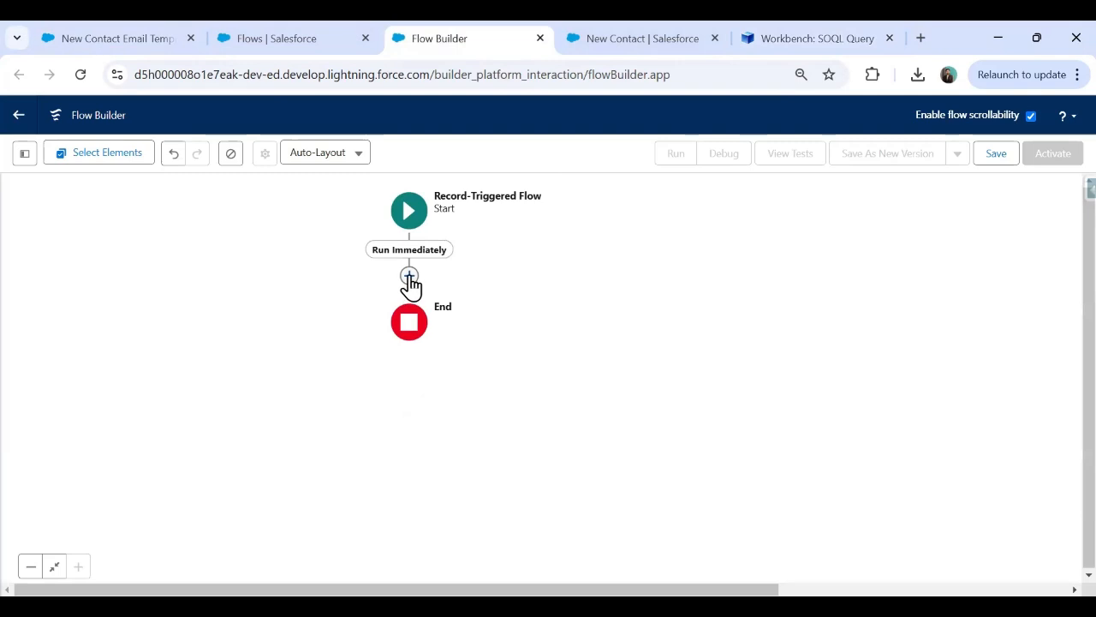
# Add a Get Records element after the start, labelled Get Email Template Id.
pyautogui.click(409, 278)
pyautogui.write('Get')
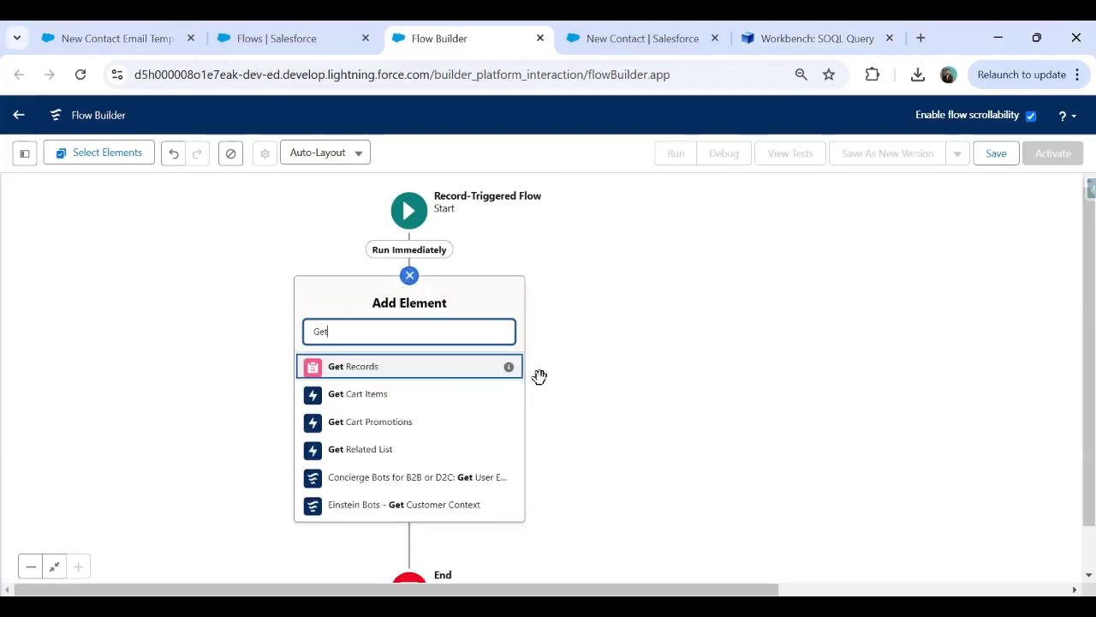
pyautogui.click(369, 369)
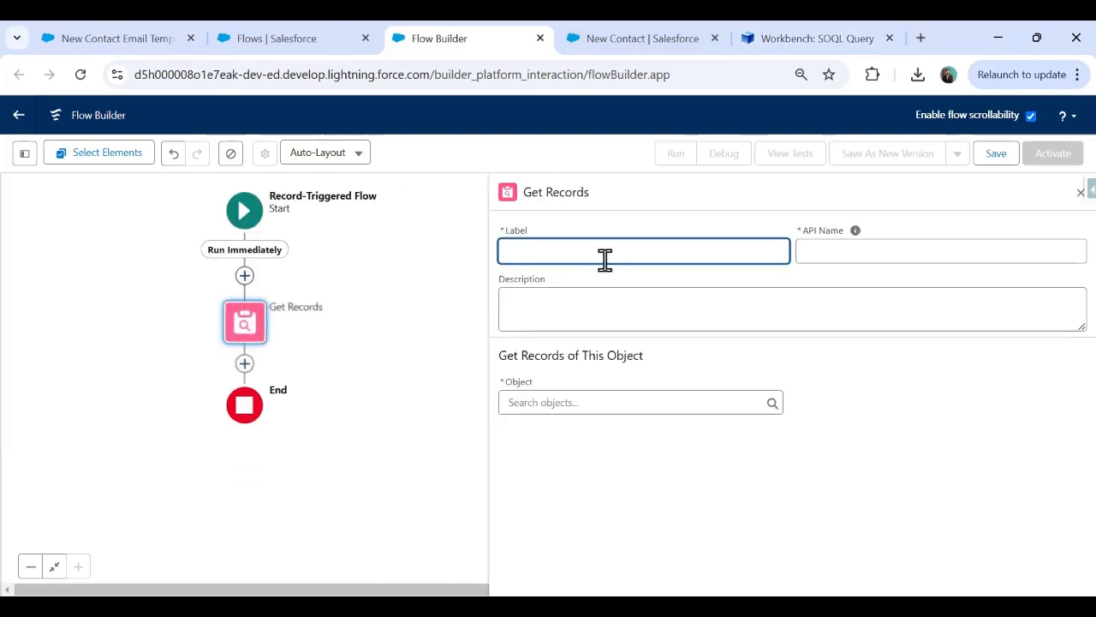
pyautogui.write('Get Email Template Id')
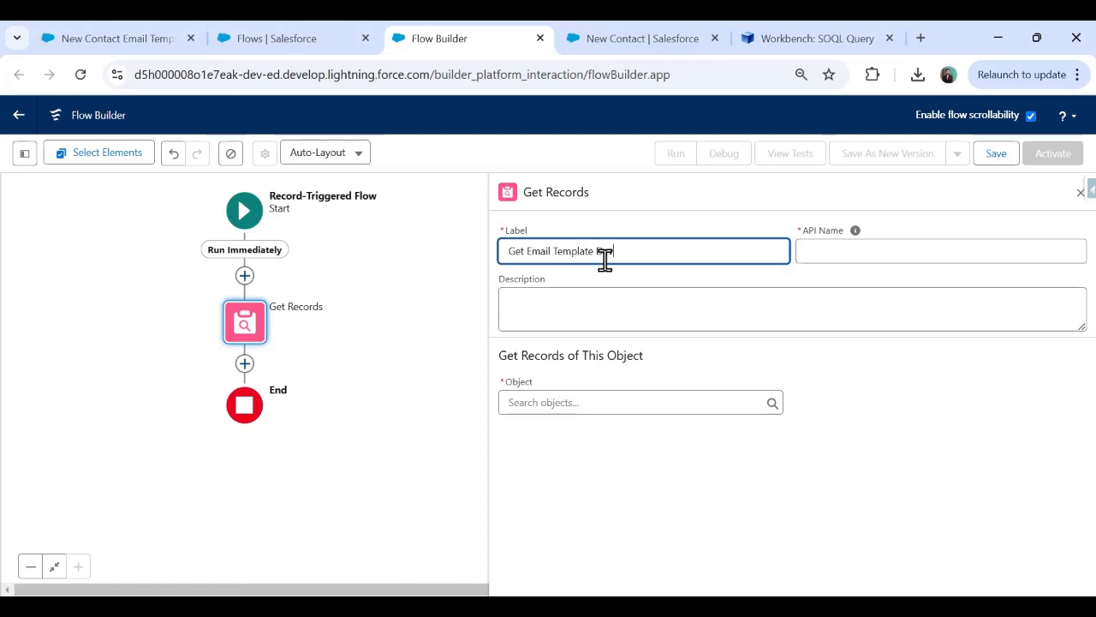
pyautogui.write('per')
pyautogui.press('BackSpace')
pyautogui.press('BackSpace')
pyautogui.press('BackSpace')
pyautogui.press('BackSpace')
pyautogui.press('BackSpace')
pyautogui.press('BackSpace')
pyautogui.press('Tab')
# Set its object to Email Template and bring the Workbench results back up.
pyautogui.click(599, 406)
pyautogui.write('e')
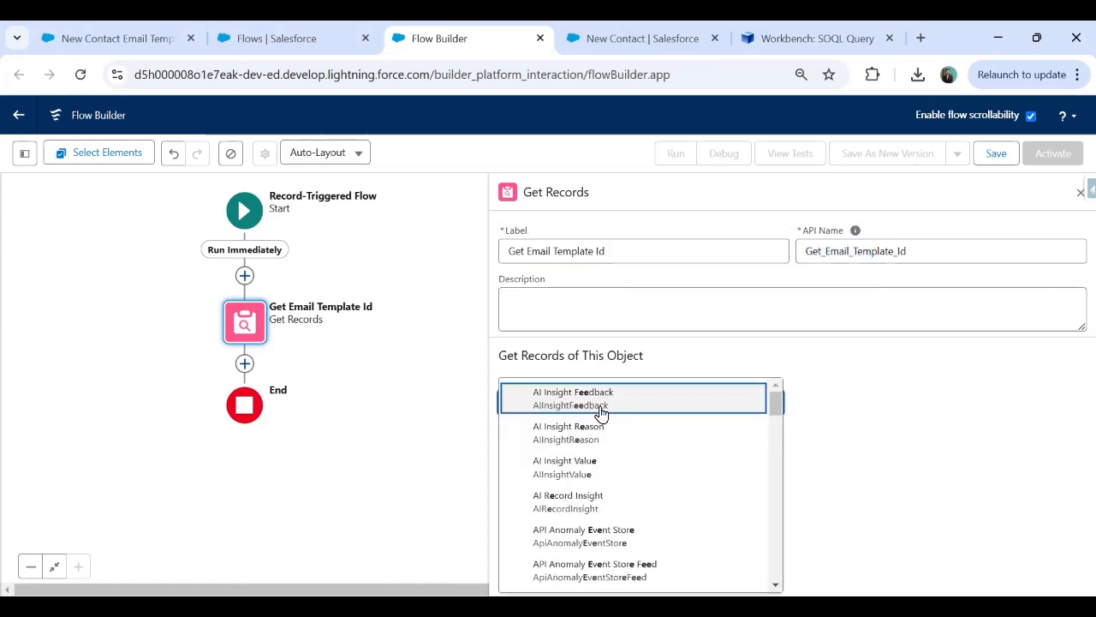
pyautogui.write('mail')
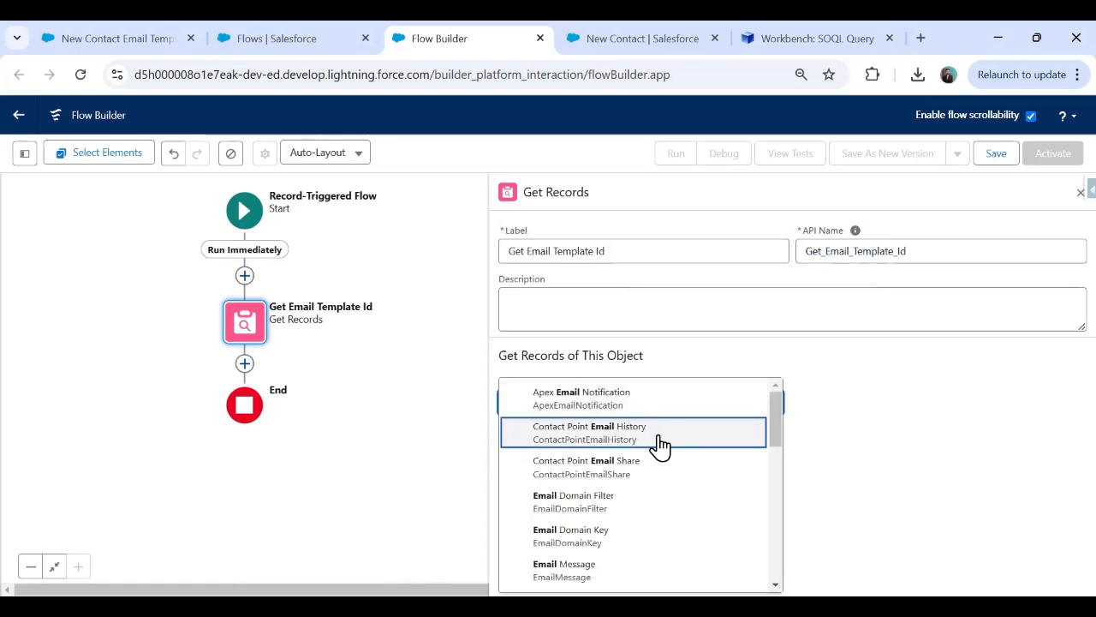
pyautogui.scroll(-1, 625, 497)
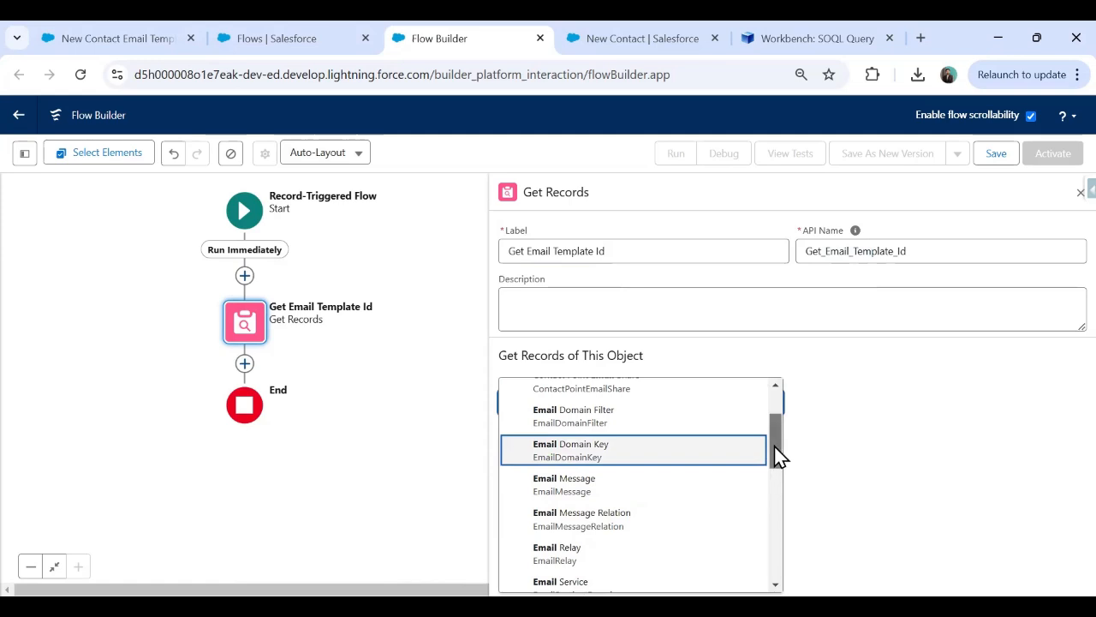
pyautogui.moveTo(777, 454); pyautogui.dragTo(776, 491)
pyautogui.click(585, 537)
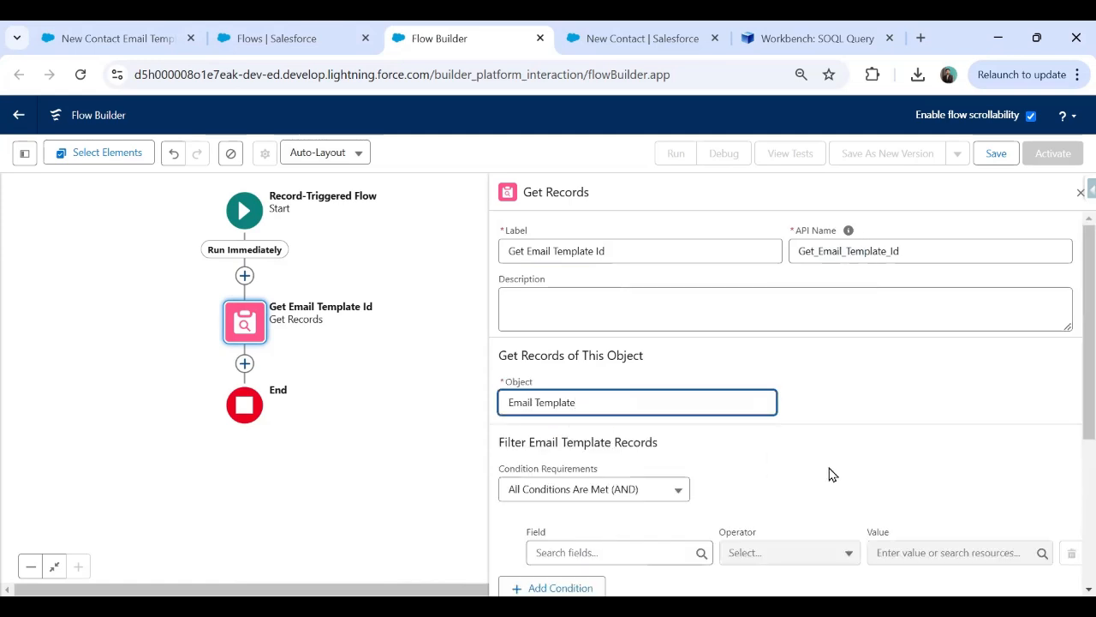
pyautogui.hotkey('alt', 'Tab')
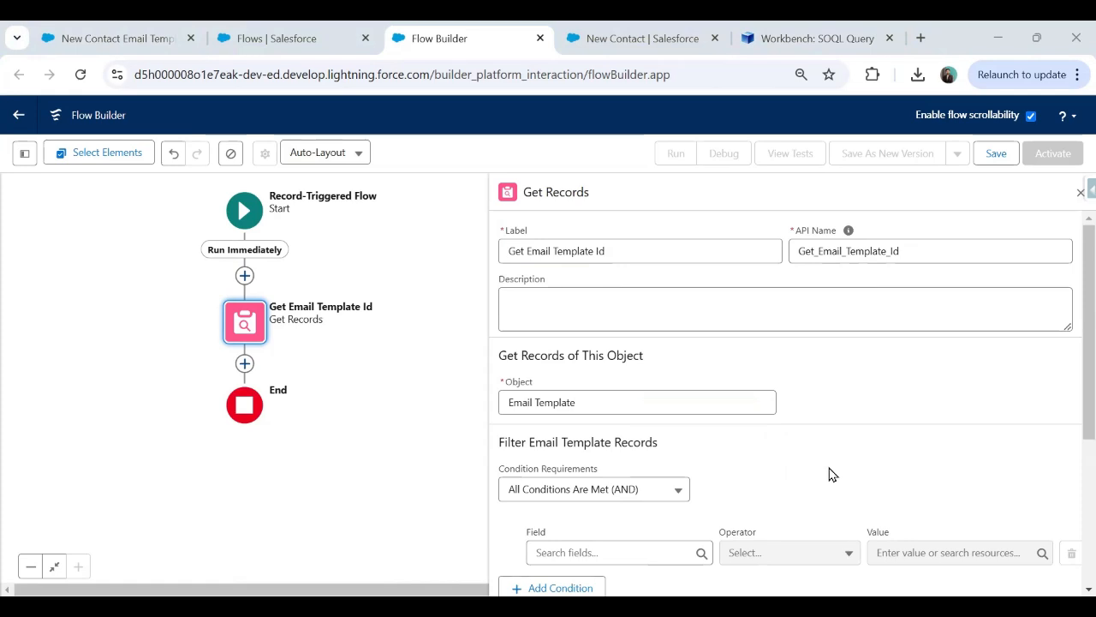
pyautogui.click(743, 25)
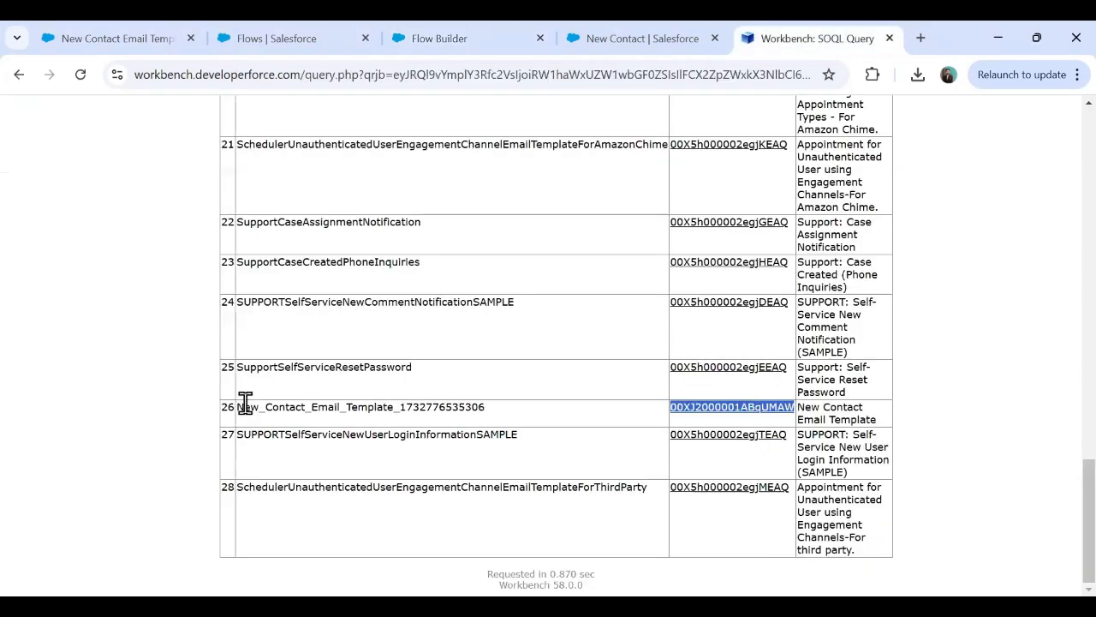
# Add a filter condition on the DeveloperName field with operator Equals.
pyautogui.click(456, 26)
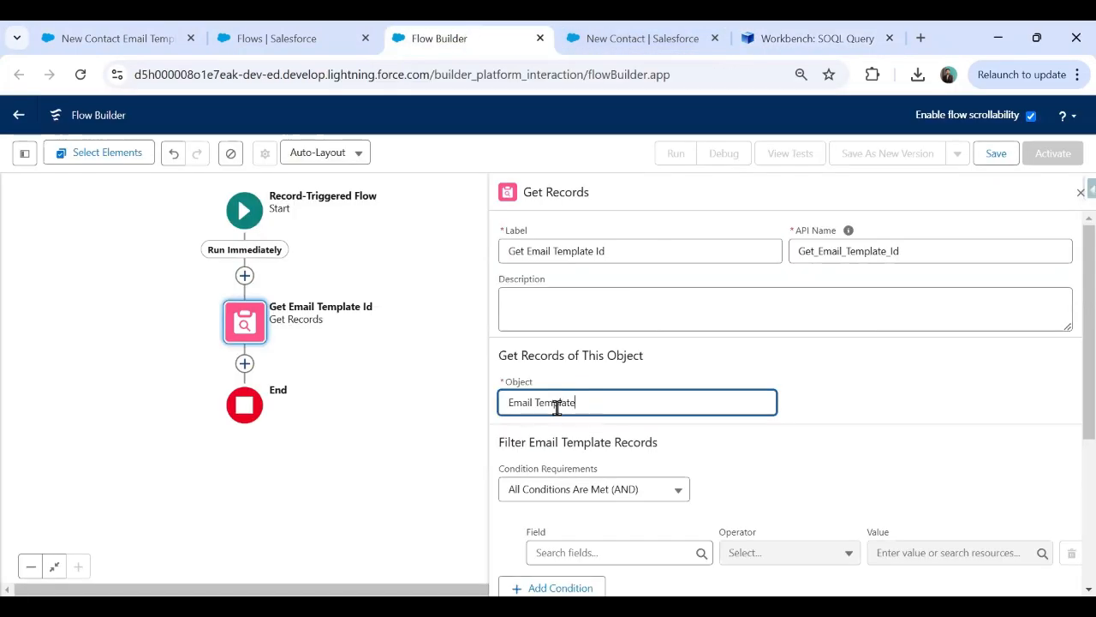
pyautogui.click(873, 425)
pyautogui.scroll(-2, 651, 516)
pyautogui.click(624, 463)
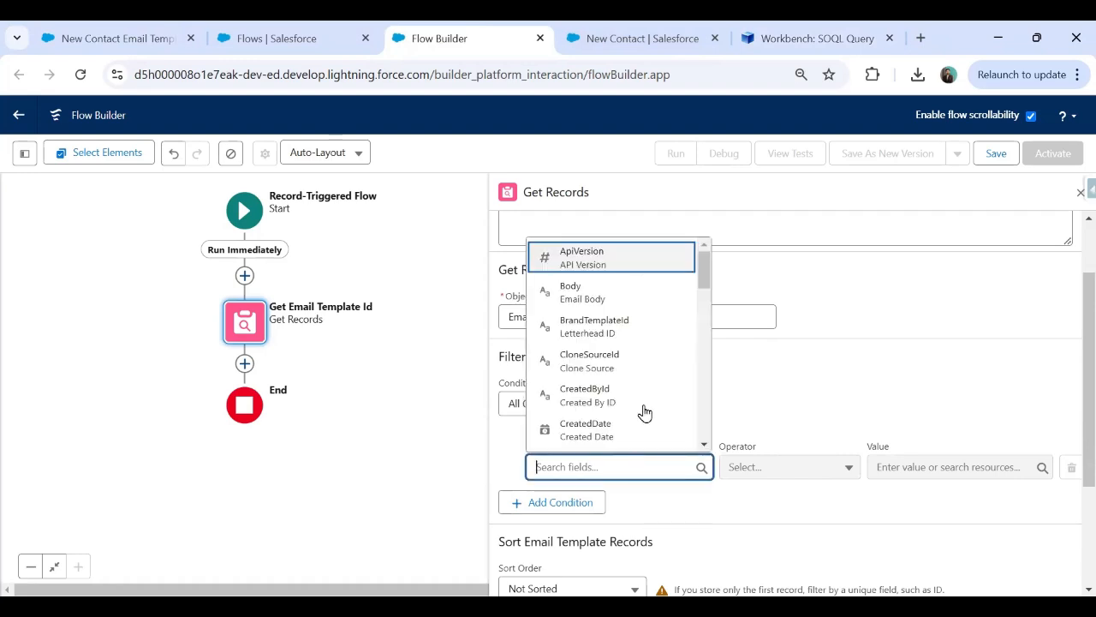
pyautogui.moveTo(700, 270); pyautogui.dragTo(707, 301)
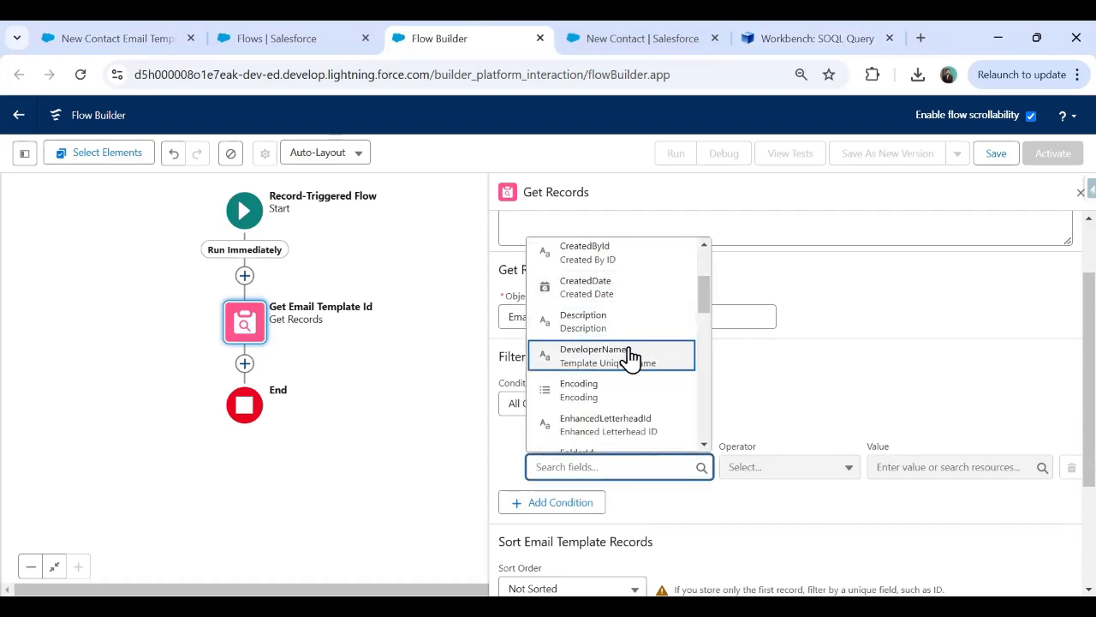
pyautogui.click(629, 355)
pyautogui.click(925, 467)
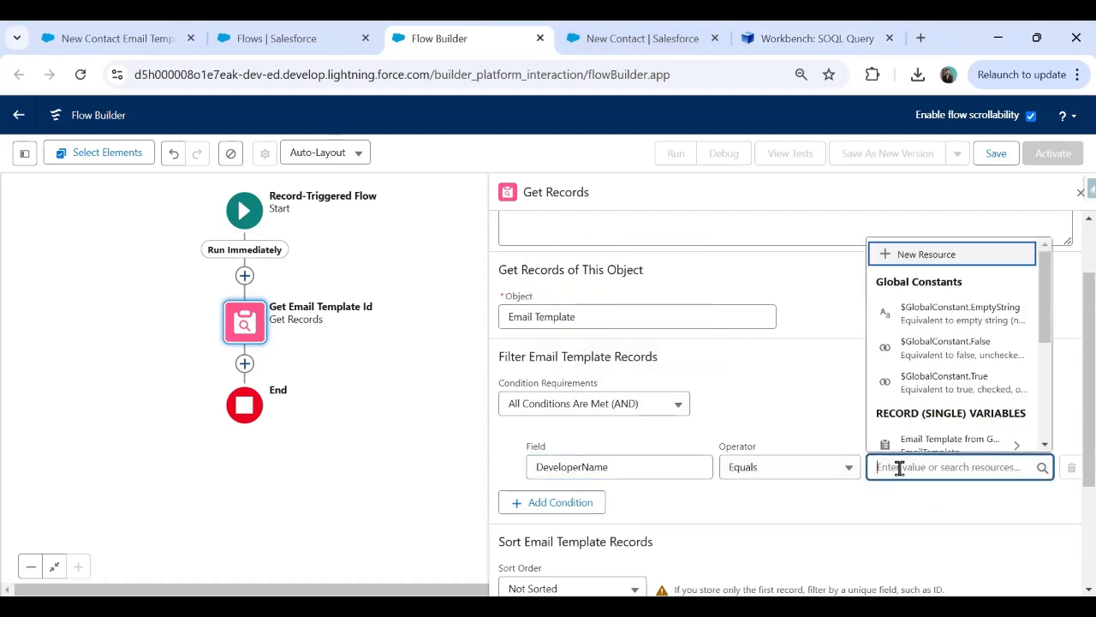
pyautogui.click(768, 27)
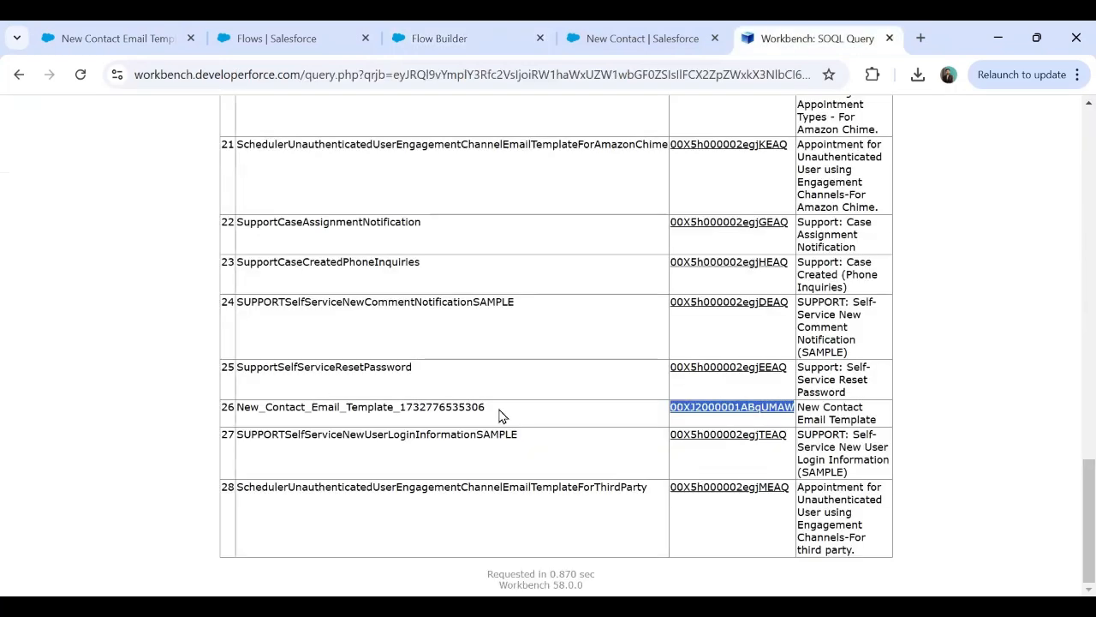
pyautogui.moveTo(239, 411); pyautogui.dragTo(495, 413)
pyautogui.hotkey('ctrl', 'c')
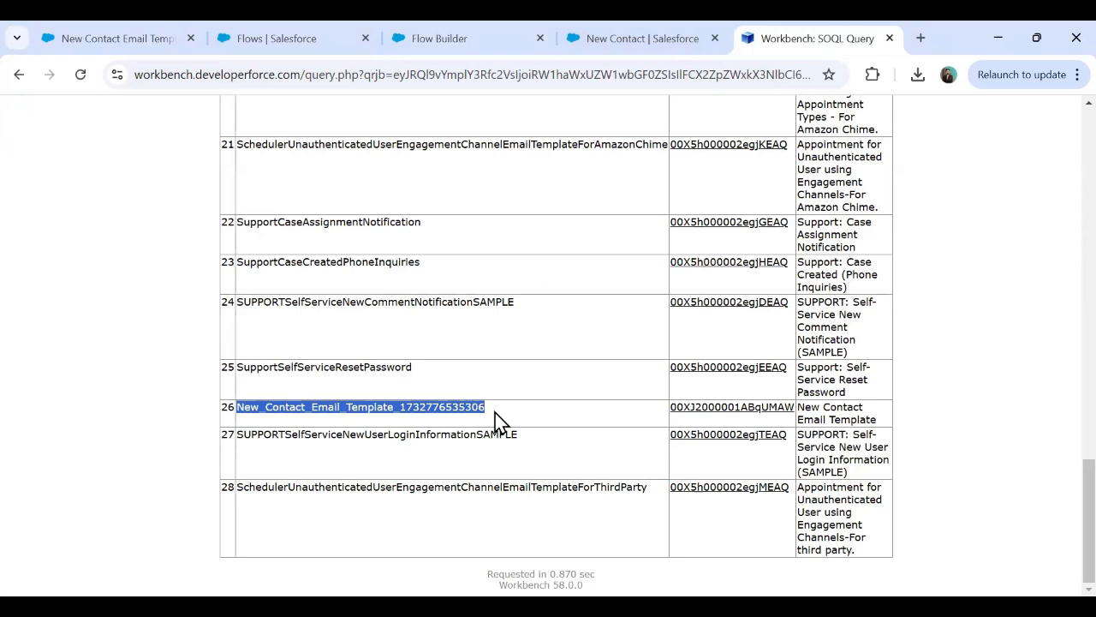
pyautogui.moveTo(738, 420)
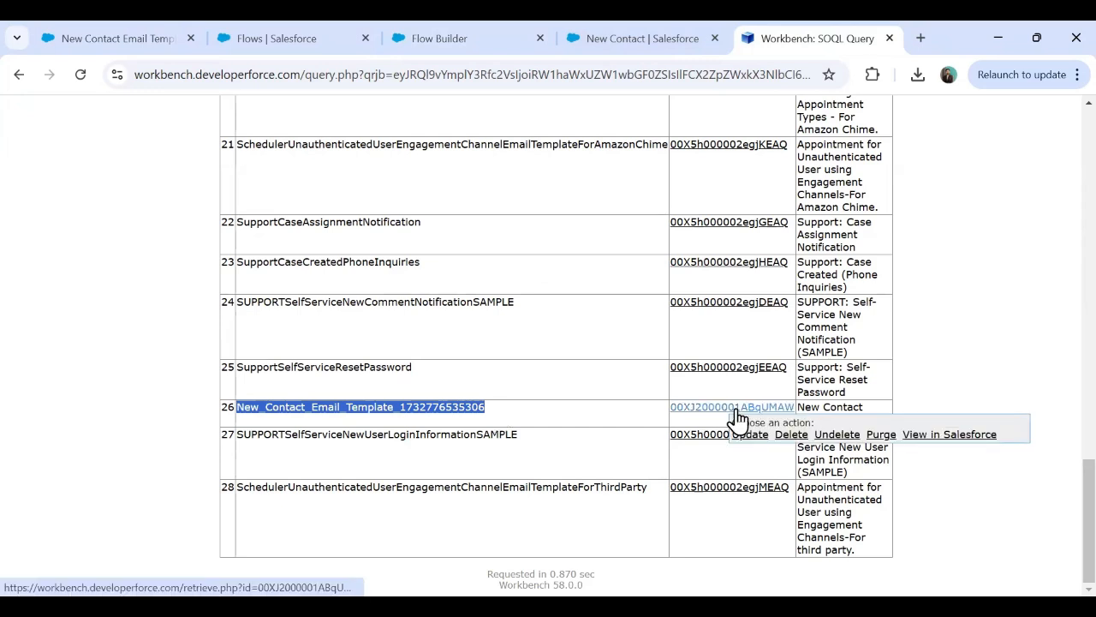
pyautogui.hotkey('ctrl', 'shift', 'Tab')
pyautogui.hotkey('ctrl', 'shift', 'Tab')
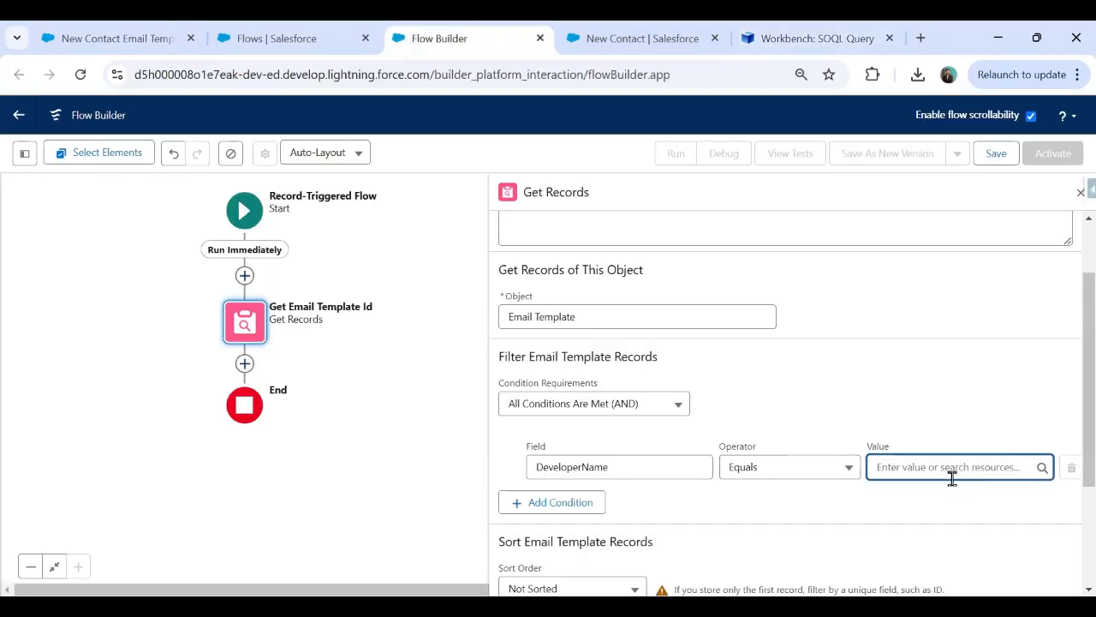
pyautogui.click(949, 471)
pyautogui.hotkey('ctrl', 'v')
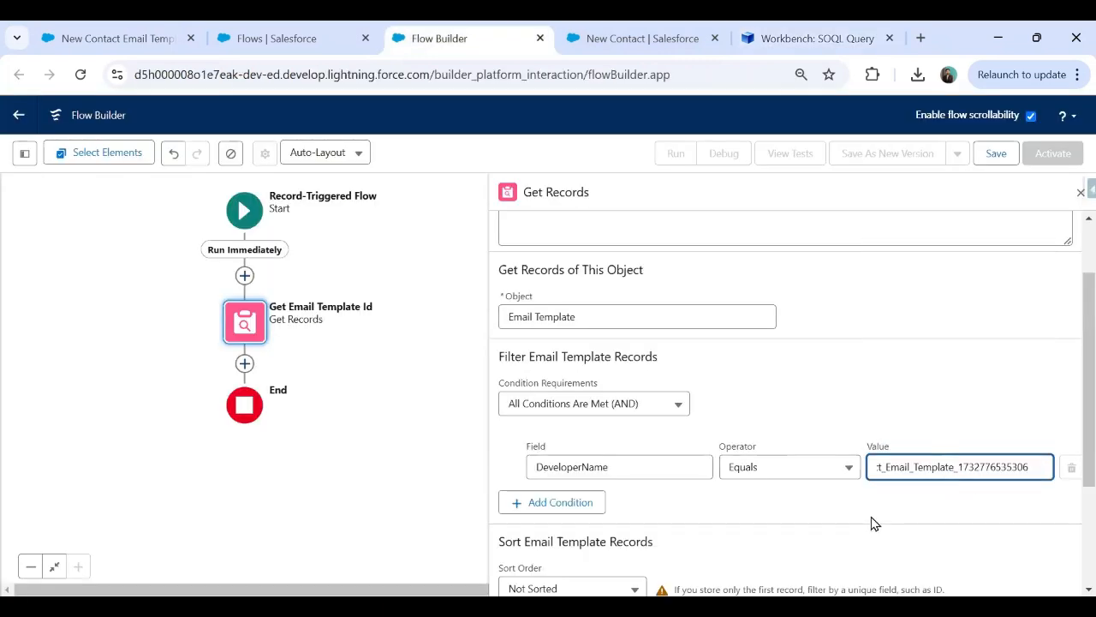
pyautogui.click(873, 521)
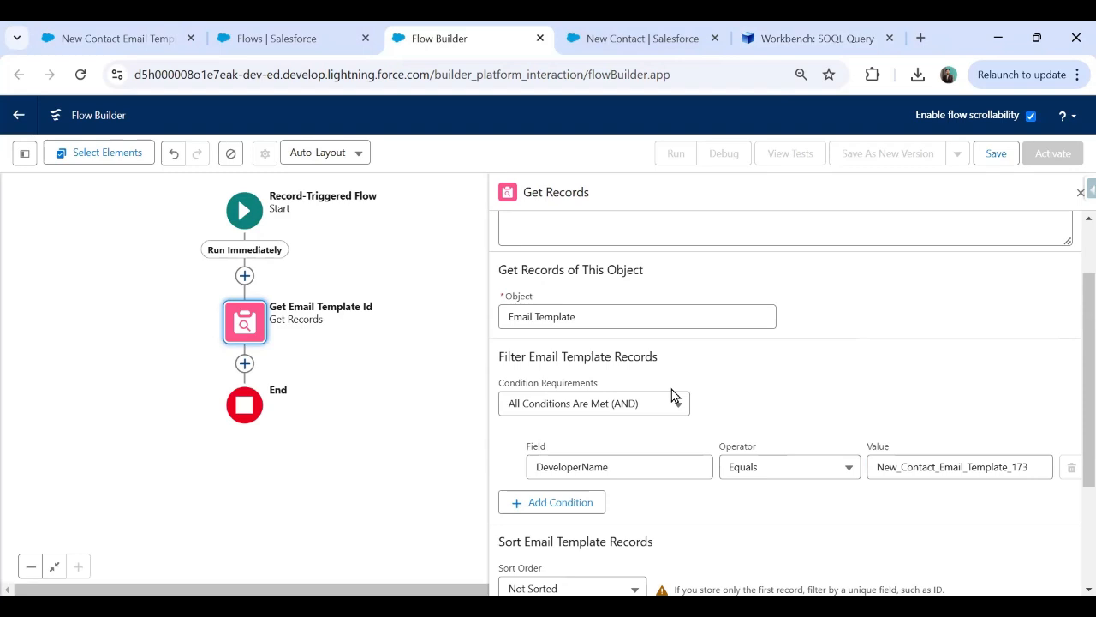
pyautogui.scroll(-2, 1064, 320)
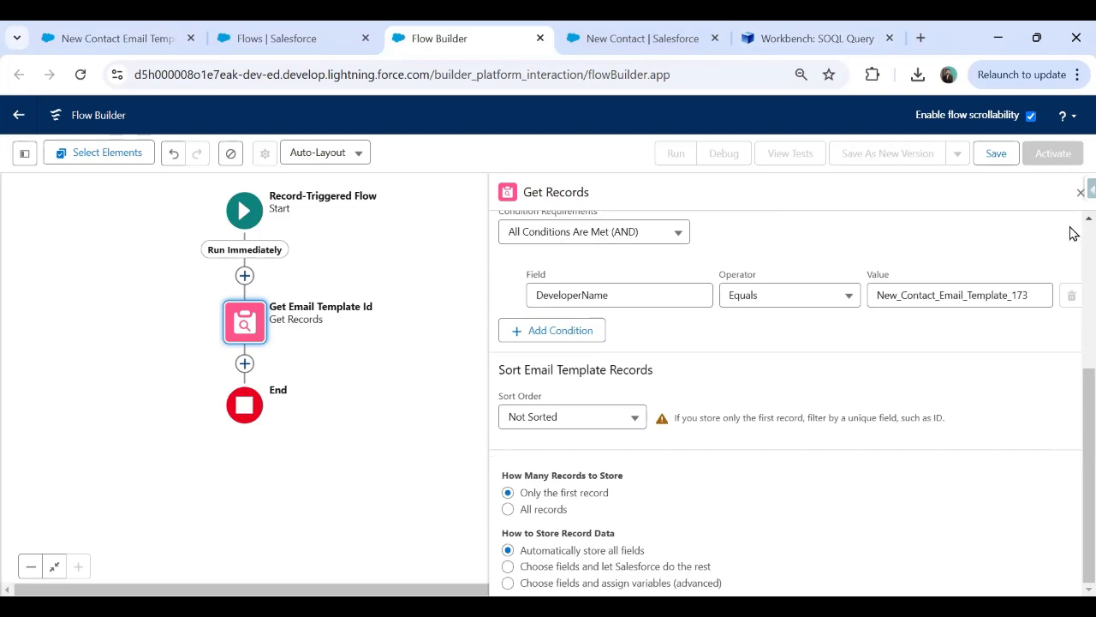
# Add an Action element after Get Email Template Id and search actions for 'email'.
pyautogui.click(1079, 194)
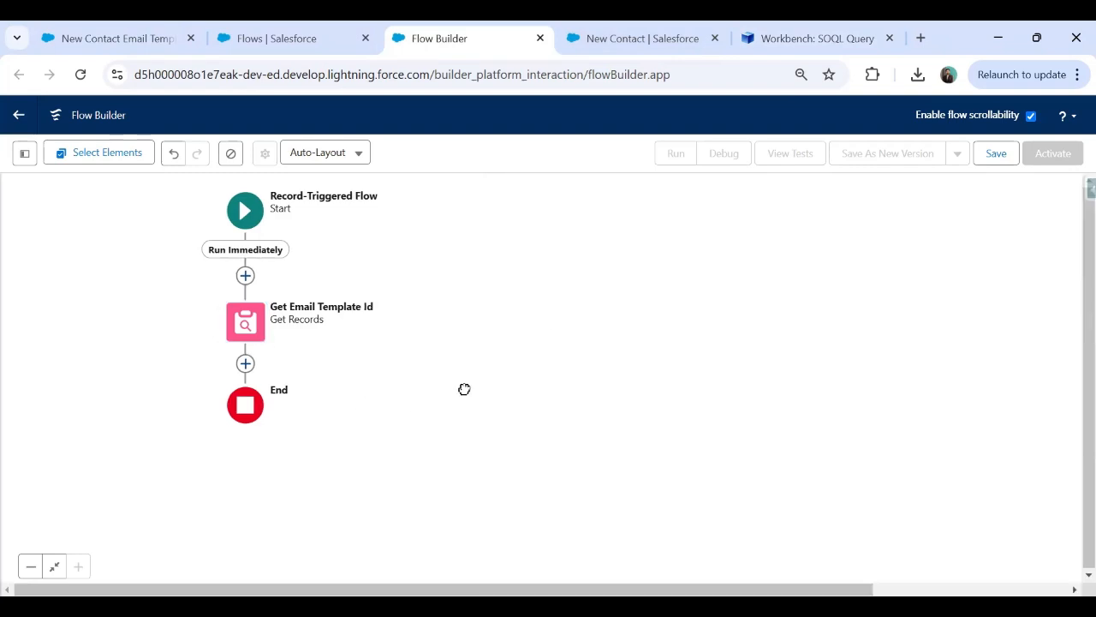
pyautogui.click(355, 293)
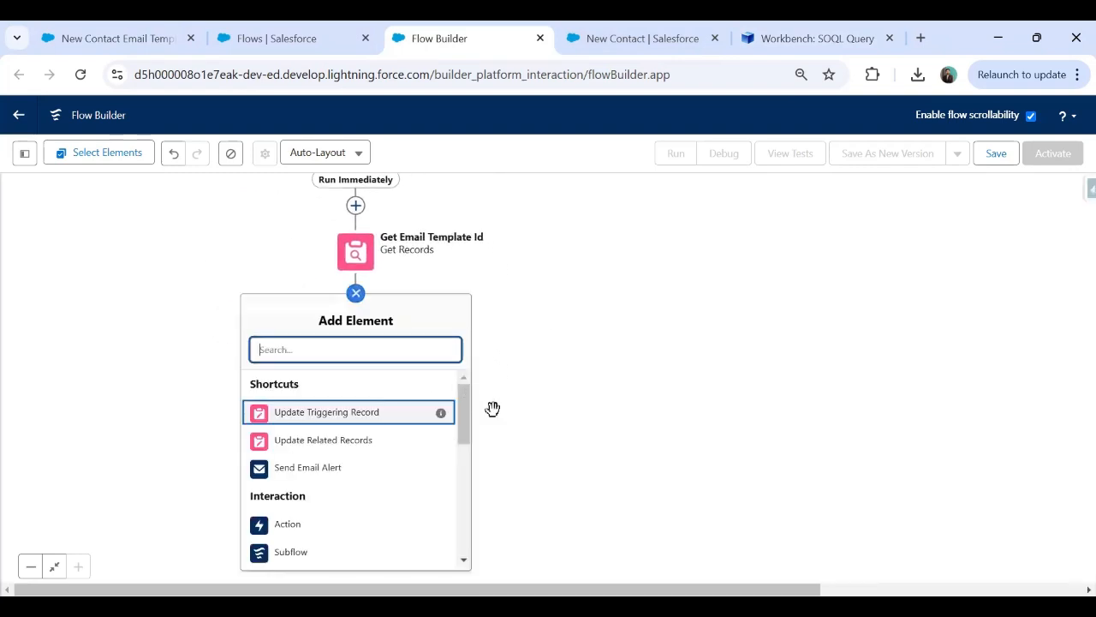
pyautogui.write('Ac')
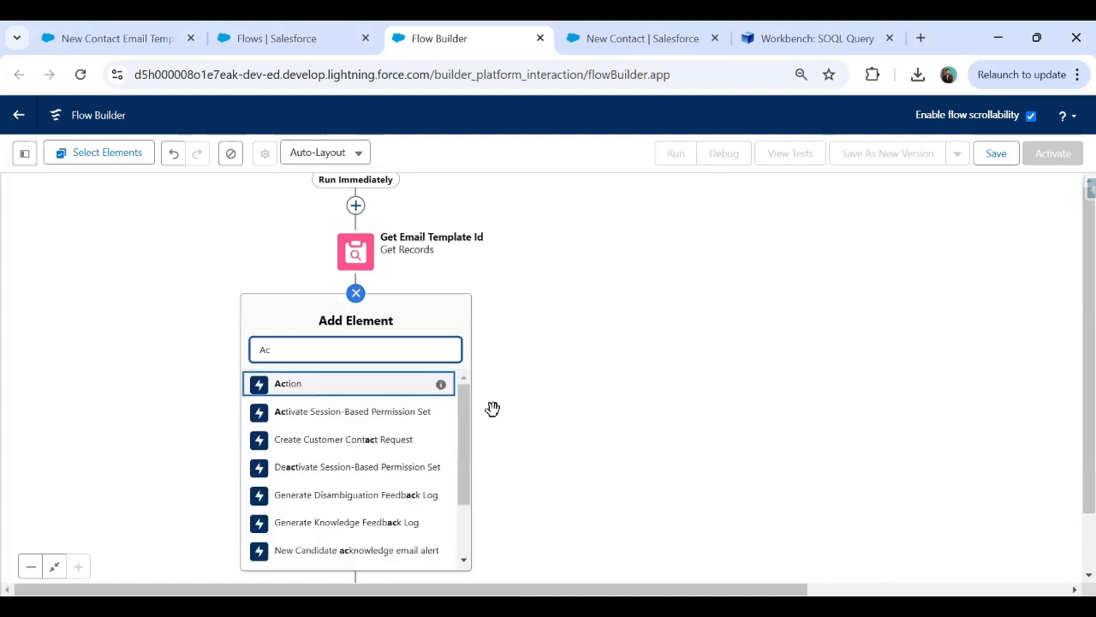
pyautogui.press('BackSpace')
pyautogui.press('BackSpace')
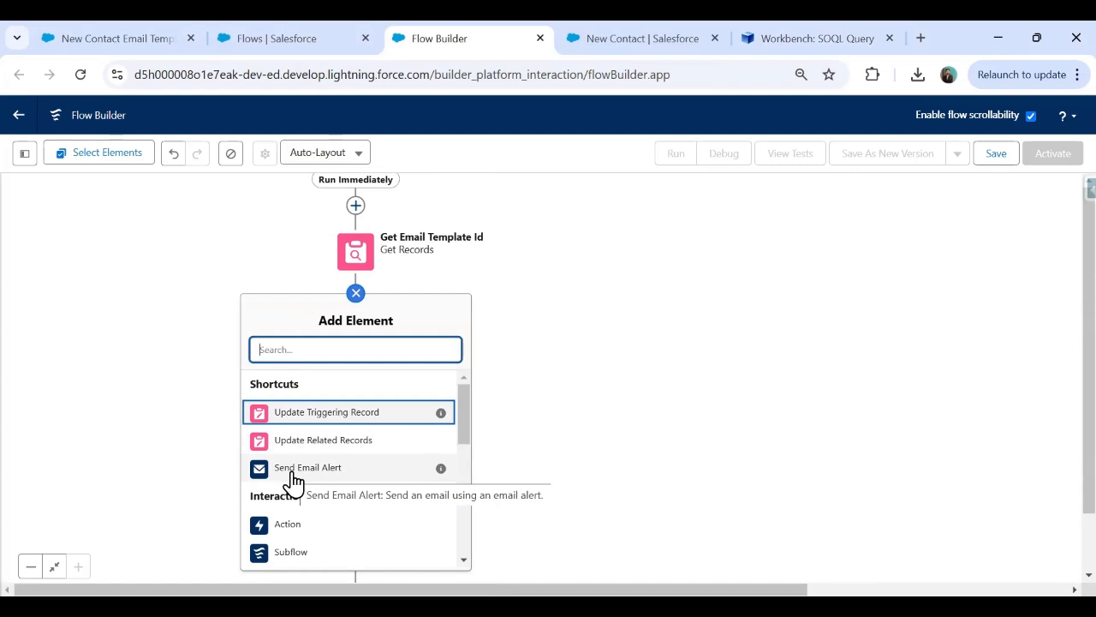
pyautogui.write('Action')
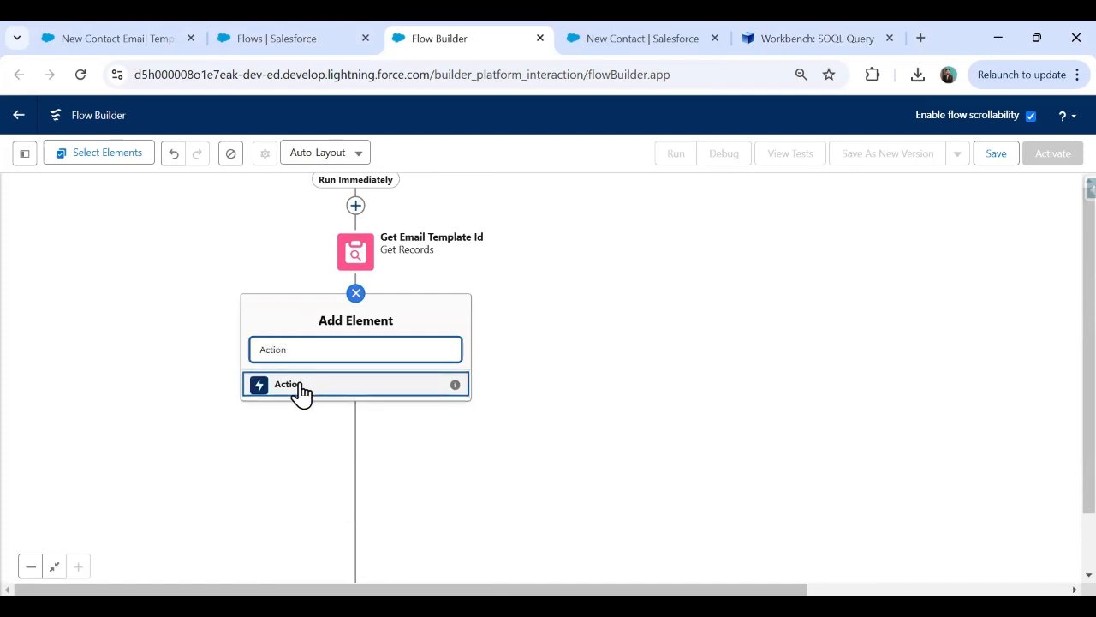
pyautogui.click(299, 385)
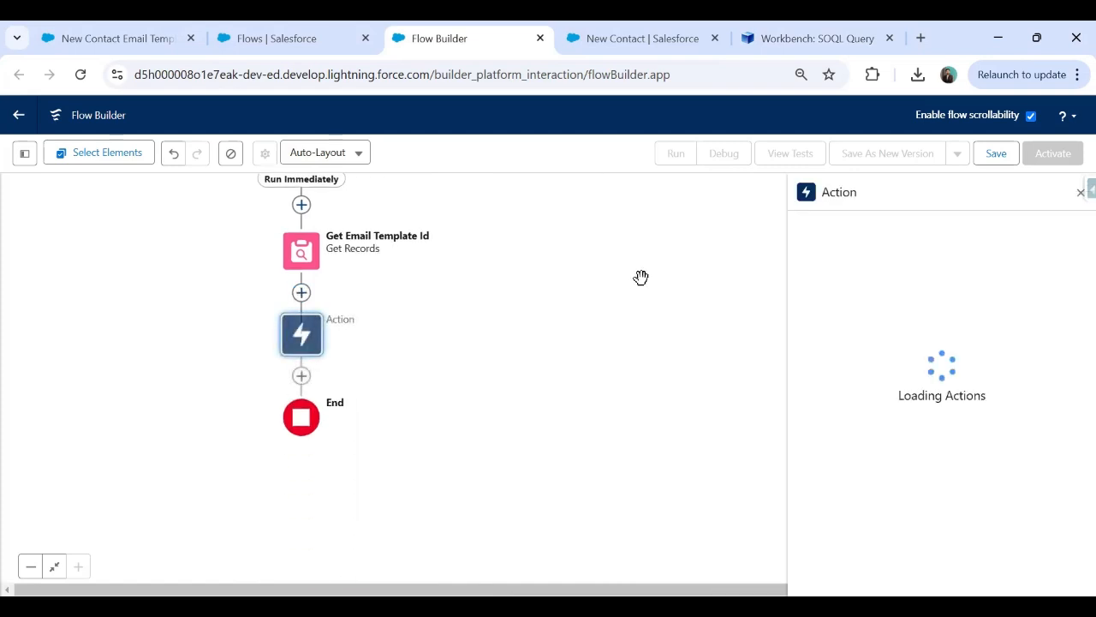
pyautogui.click(853, 262)
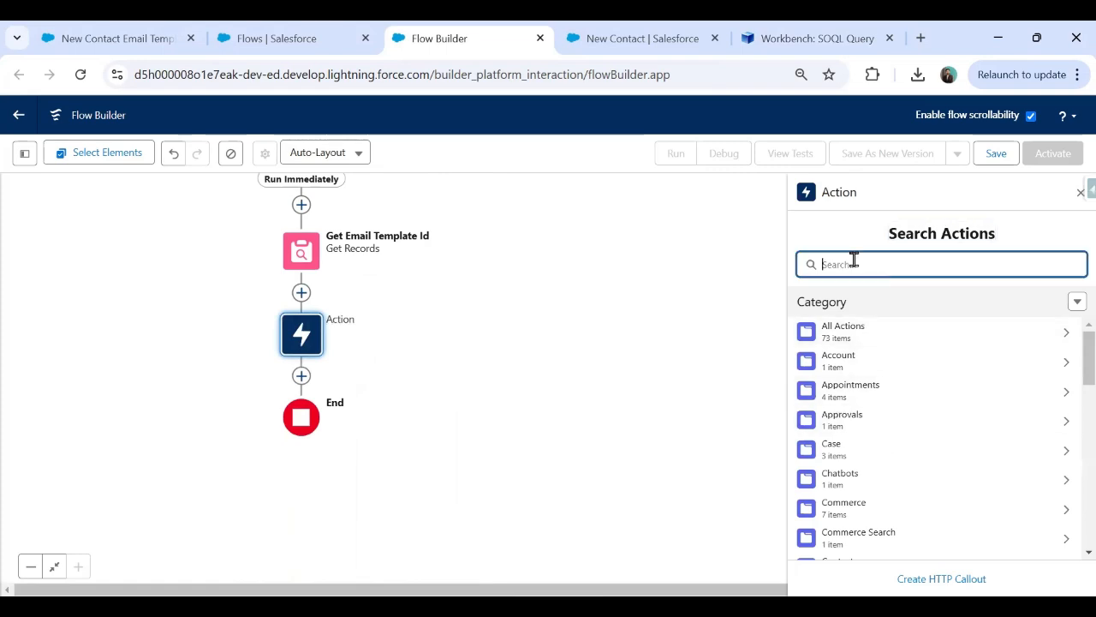
pyautogui.write('email')
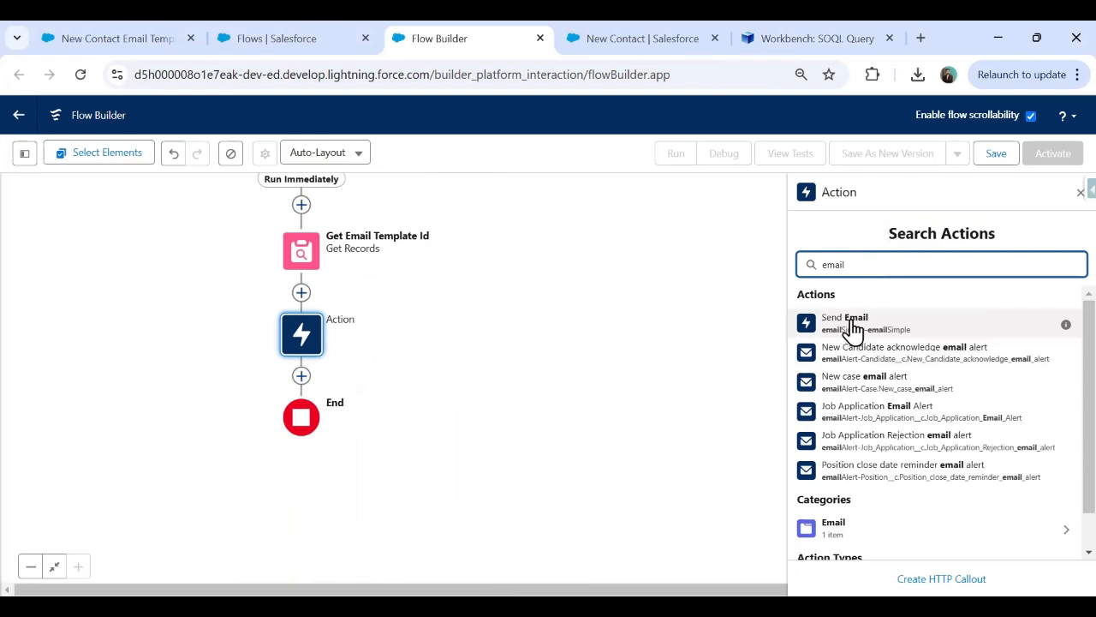
pyautogui.click(832, 323)
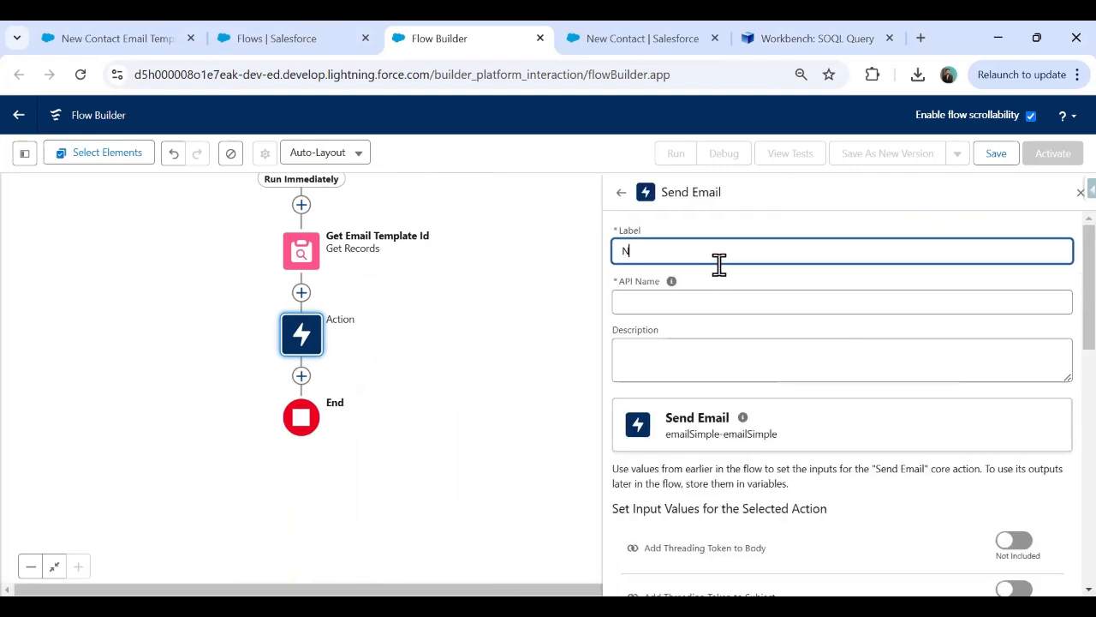
pyautogui.write('New Contact Email Log')
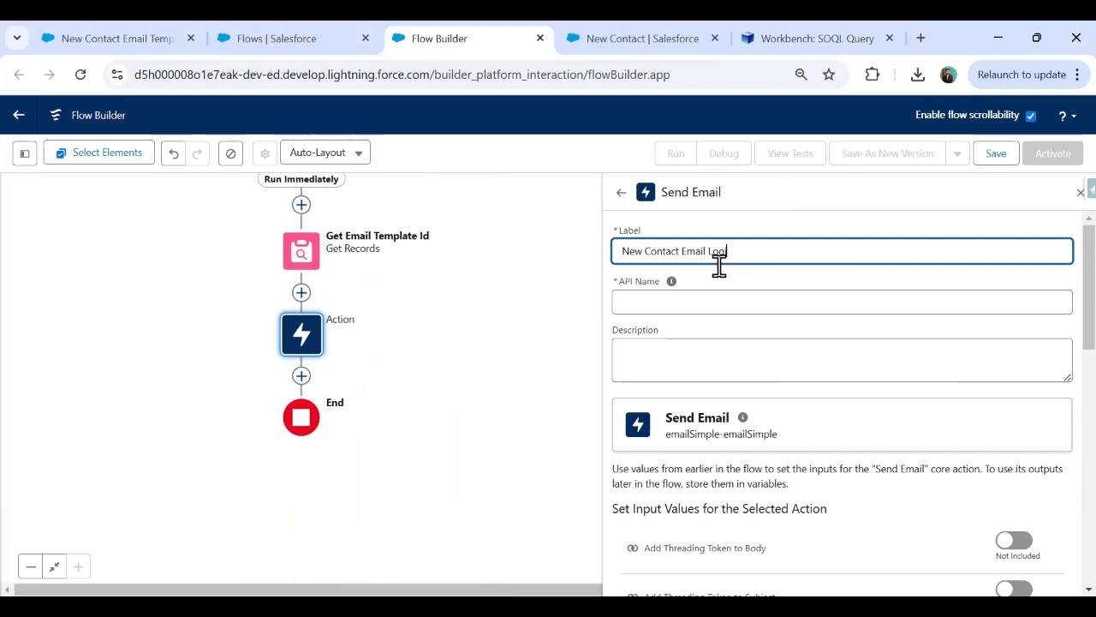
pyautogui.click(719, 265)
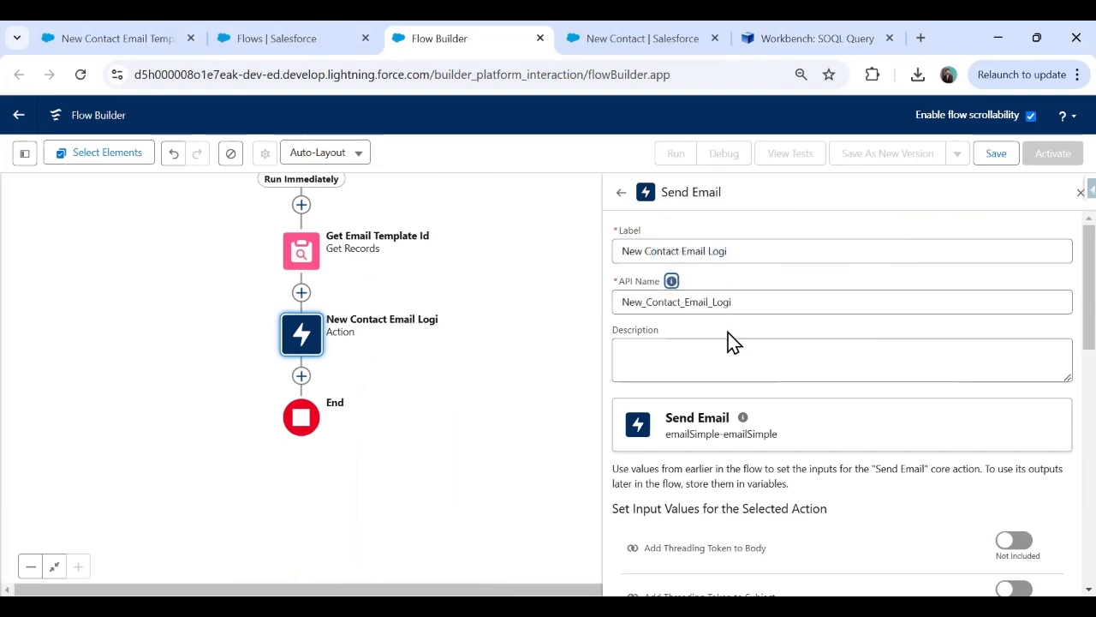
pyautogui.click(737, 248)
pyautogui.write('c')
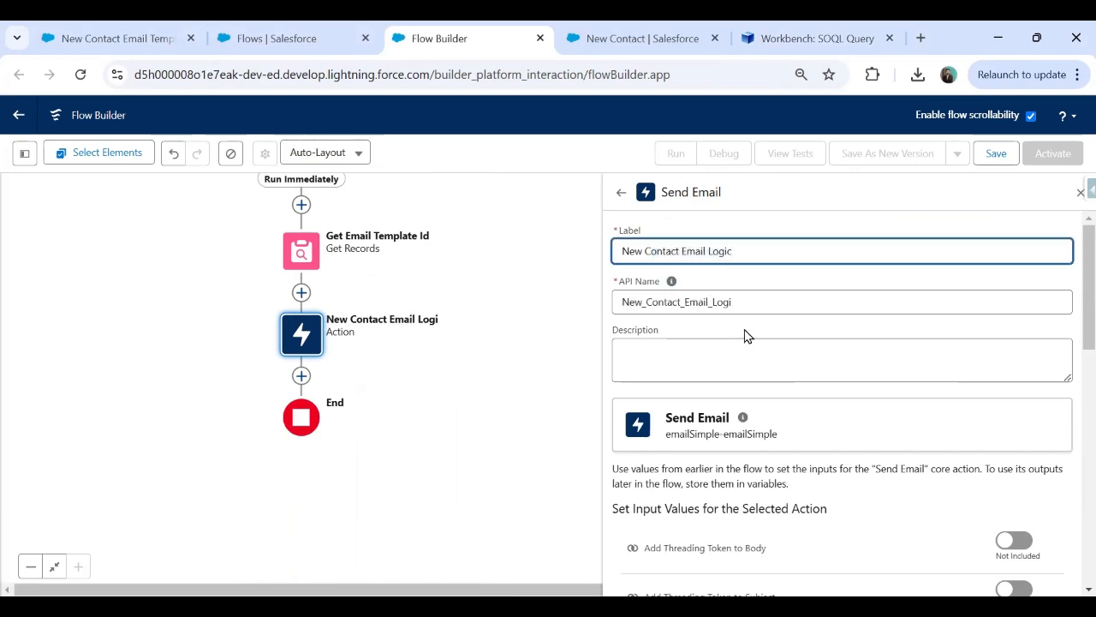
pyautogui.click(736, 304)
pyautogui.write('c')
pyautogui.scroll(-5, 728, 396)
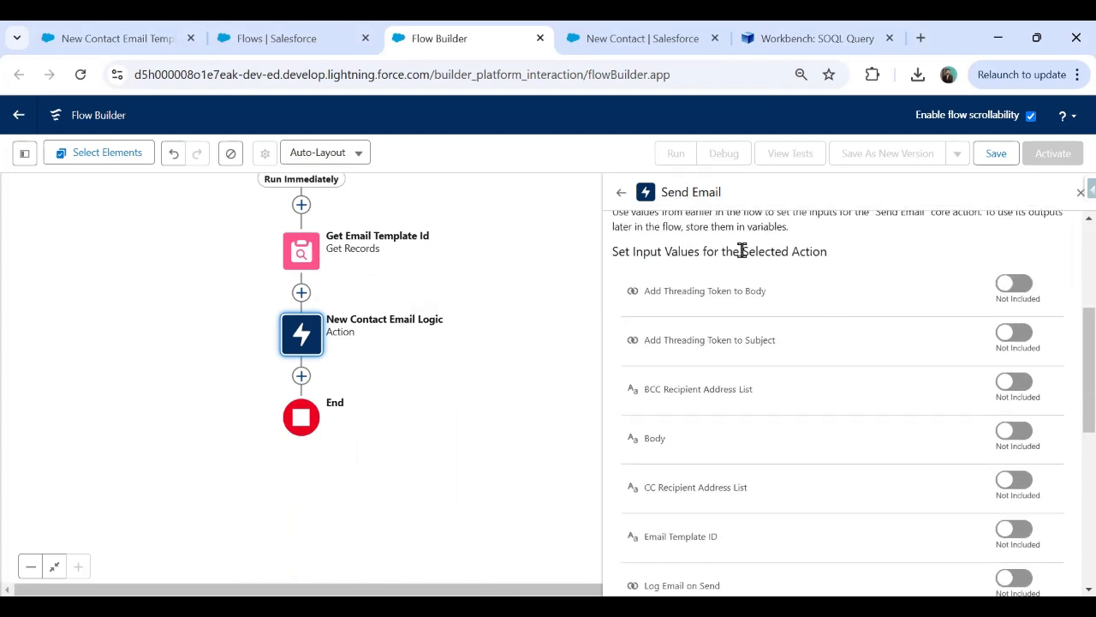
pyautogui.scroll(2, 792, 364)
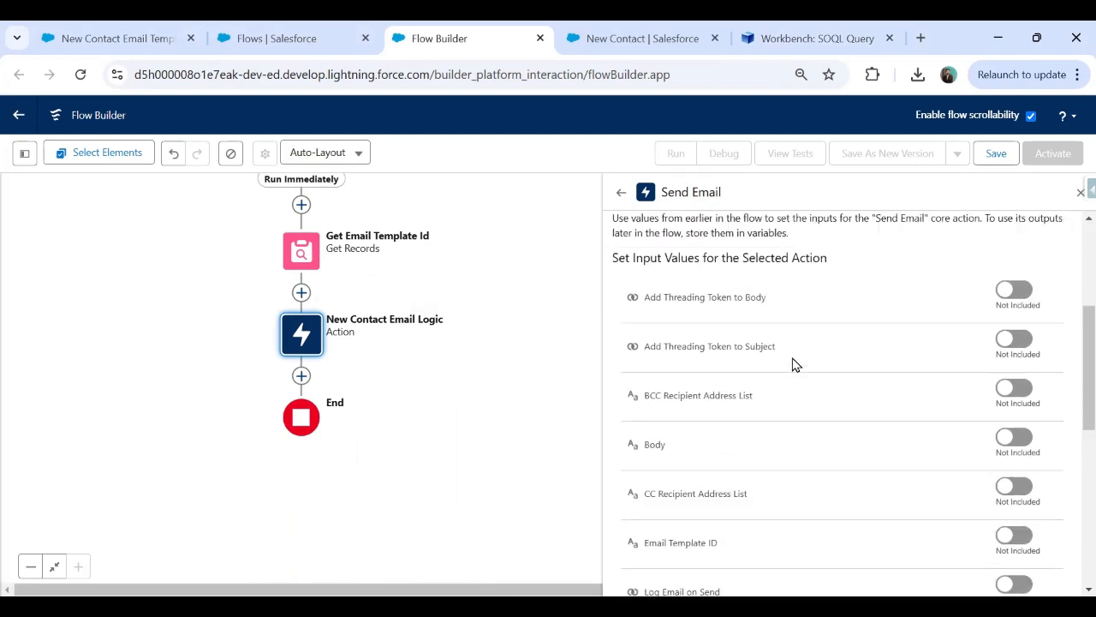
pyautogui.scroll(-6, 739, 388)
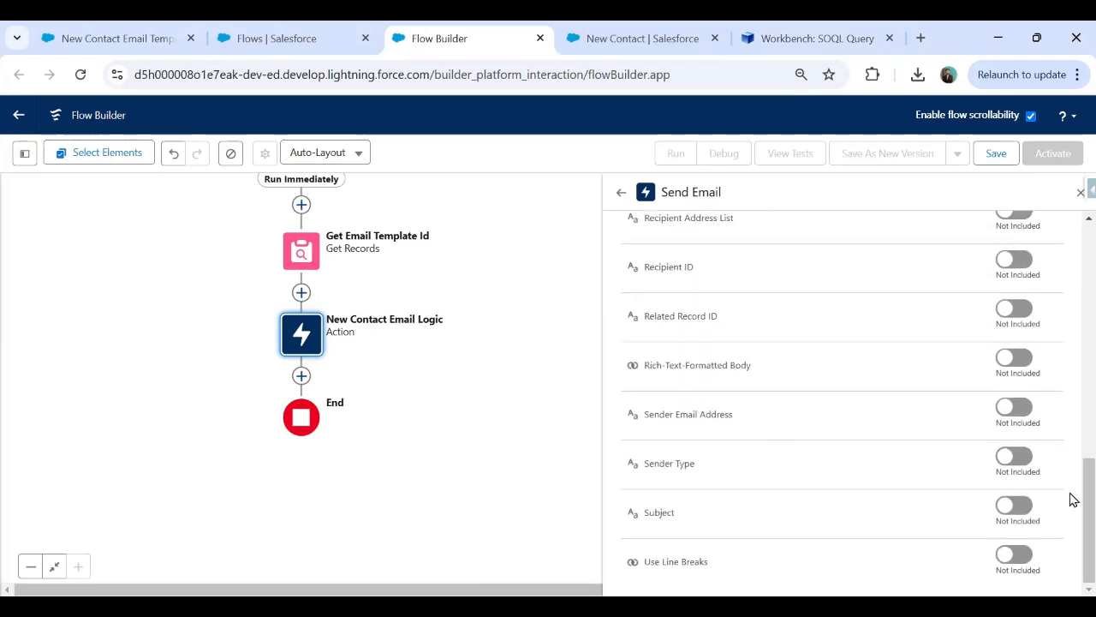
pyautogui.scroll(1, 1072, 506)
pyautogui.scroll(1, 1072, 489)
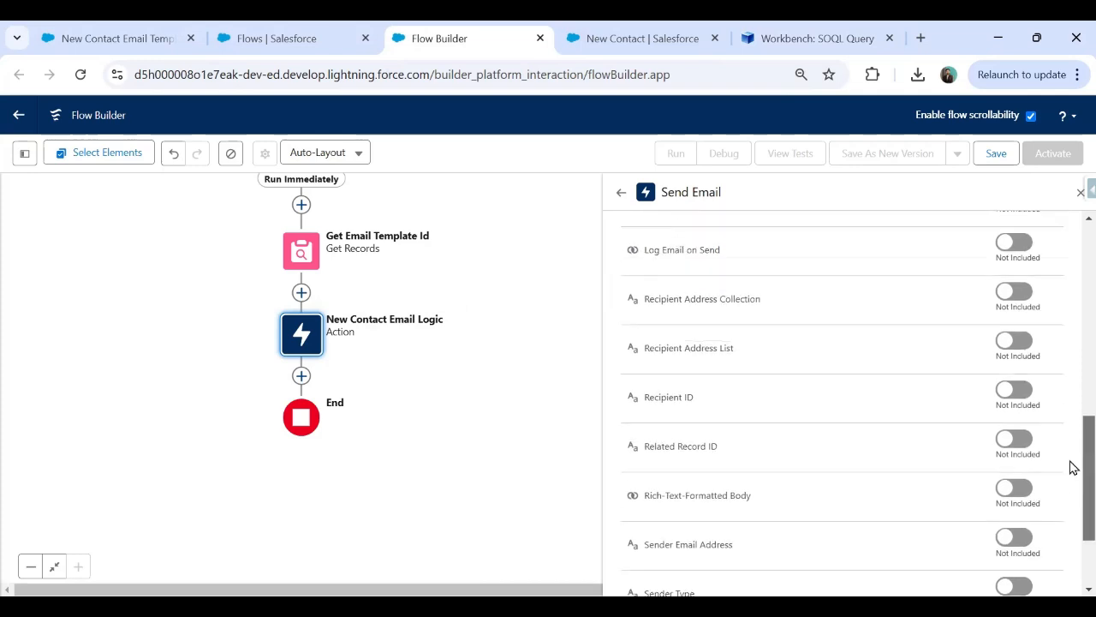
pyautogui.scroll(1, 1073, 467)
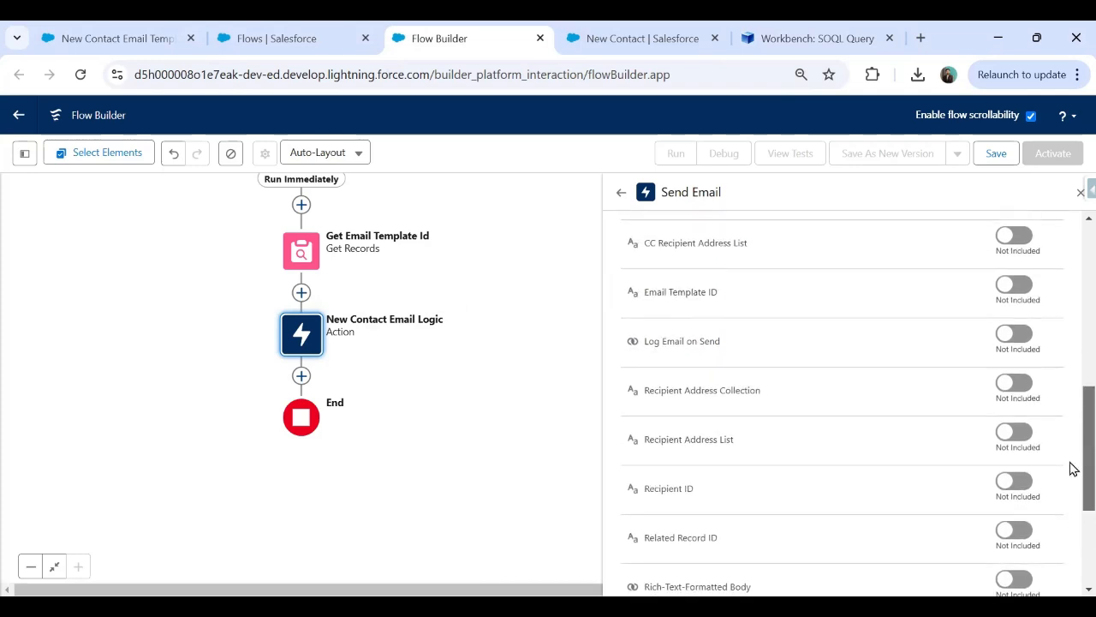
pyautogui.moveTo(643, 294); pyautogui.dragTo(718, 295)
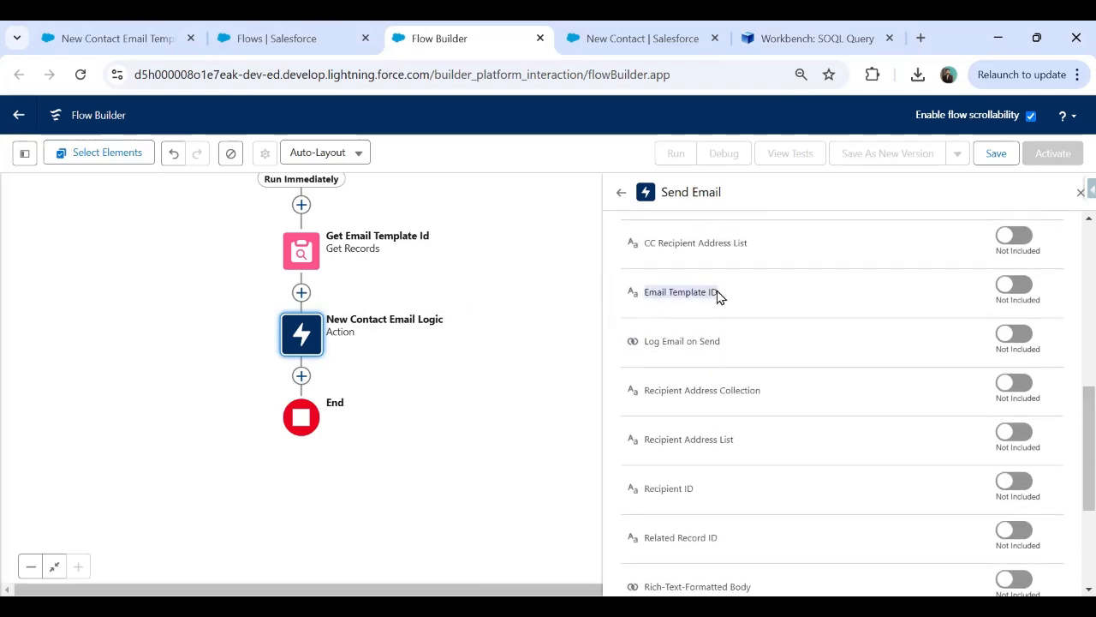
# Turn on Email Template ID and map it to Get Email Template Id's Email Template ID field.
pyautogui.click(1015, 289)
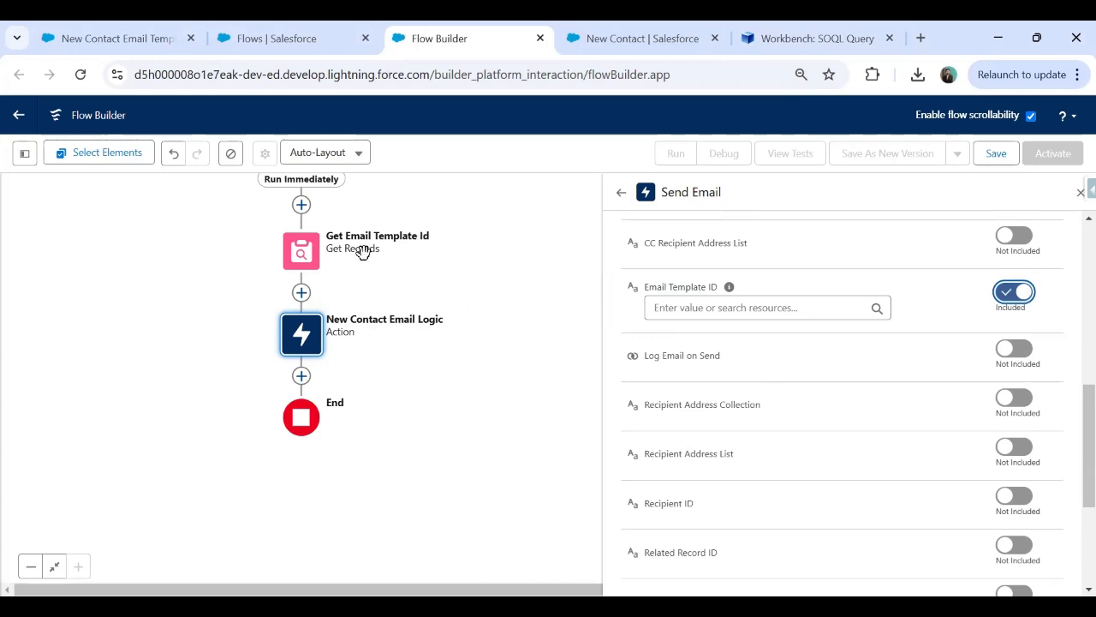
pyautogui.click(690, 308)
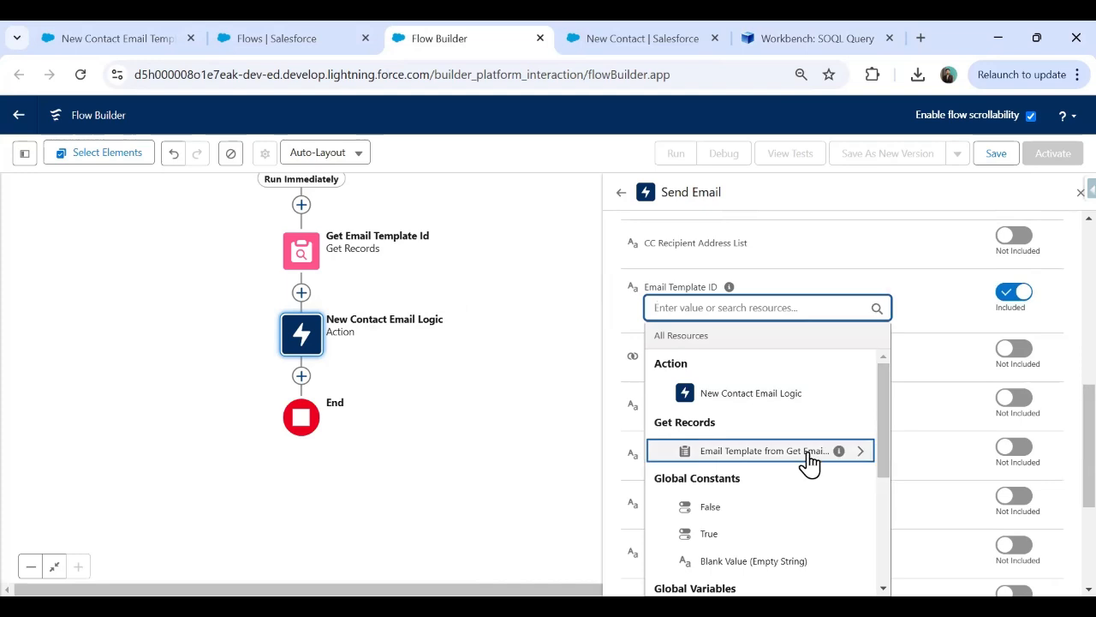
pyautogui.moveTo(840, 452)
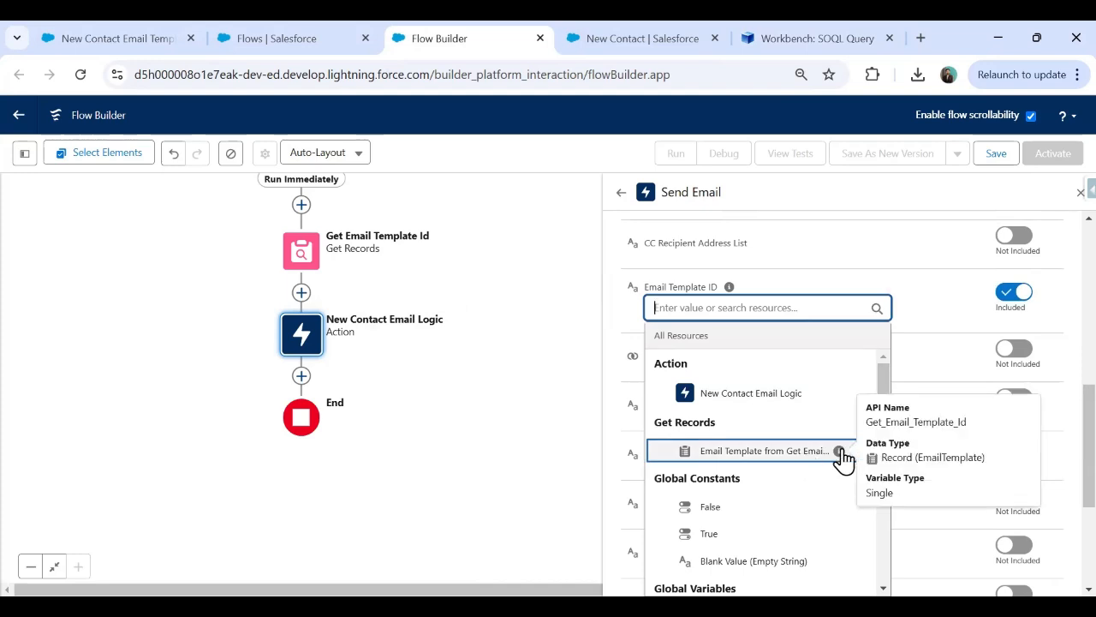
pyautogui.click(841, 454)
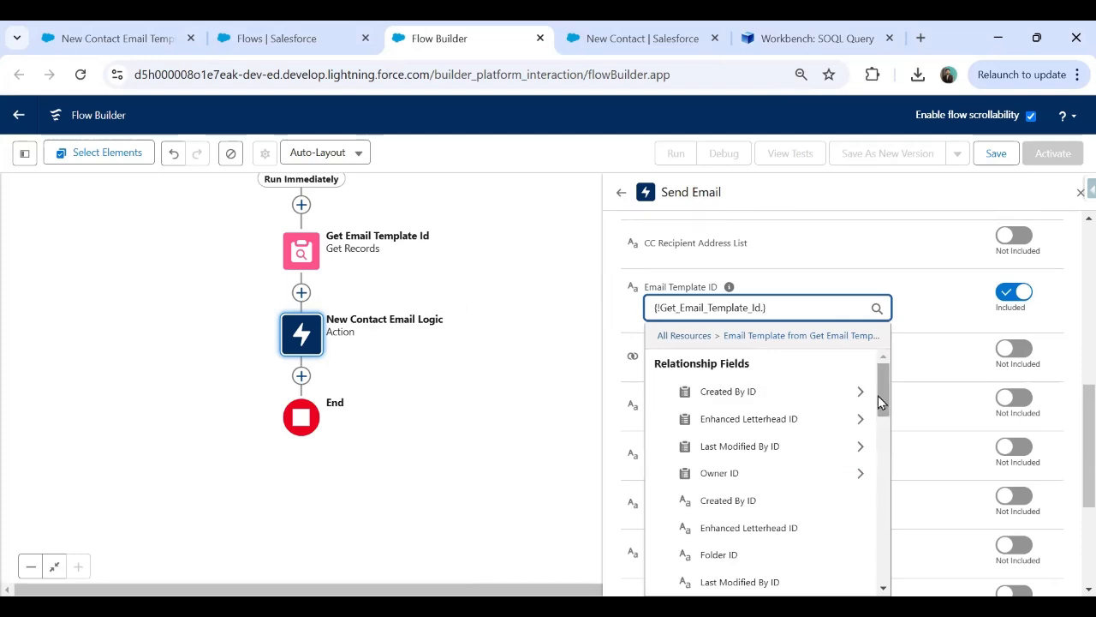
pyautogui.moveTo(885, 385); pyautogui.dragTo(887, 561)
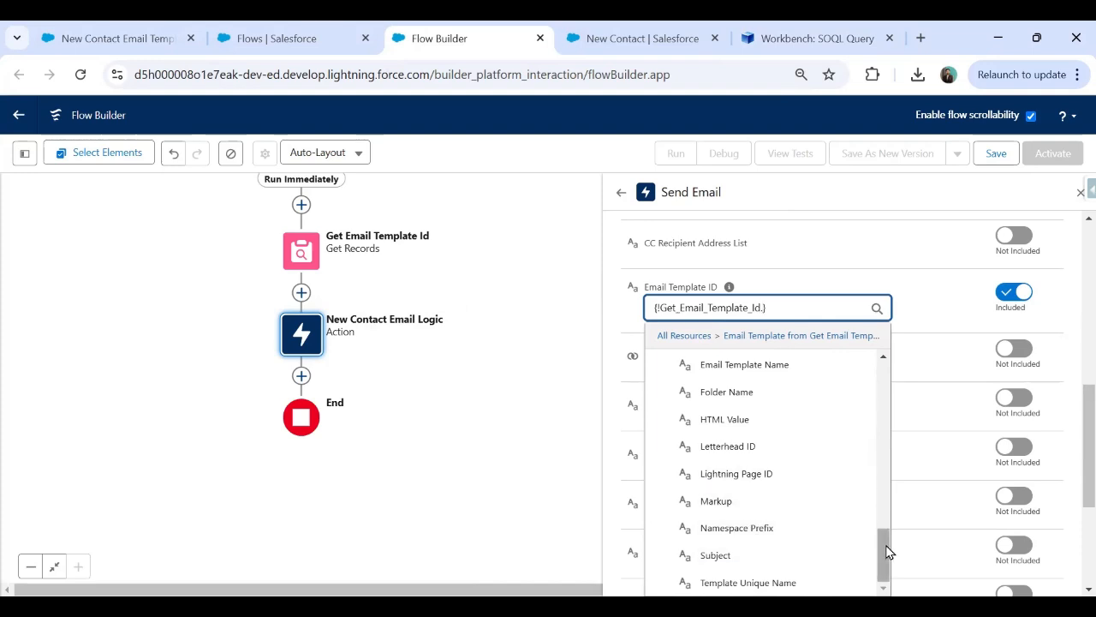
pyautogui.moveTo(887, 548); pyautogui.dragTo(886, 534)
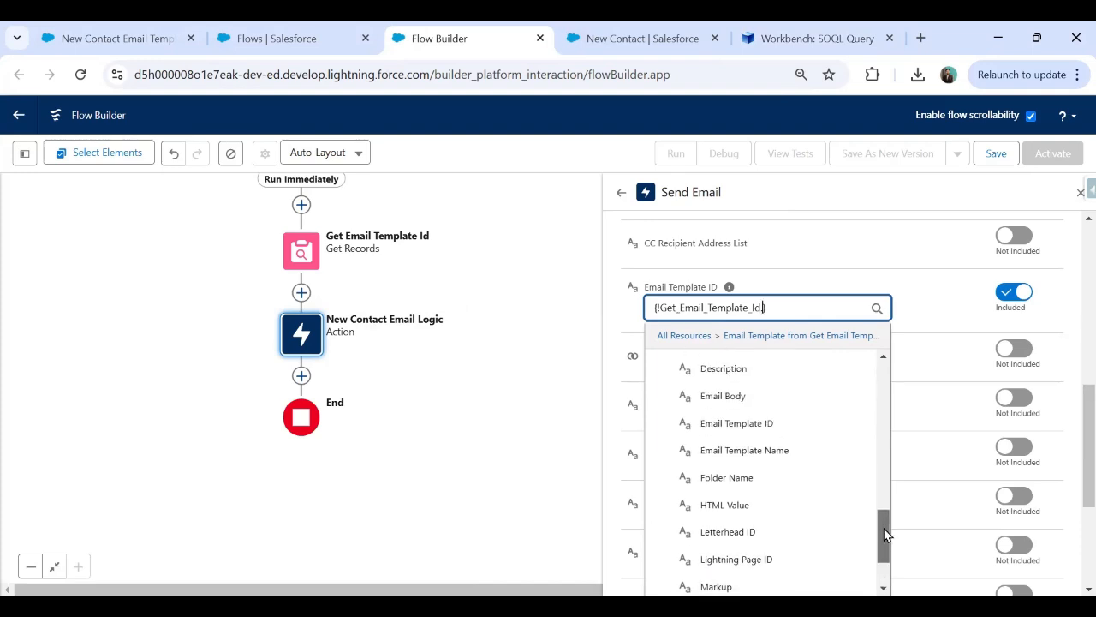
pyautogui.click(757, 435)
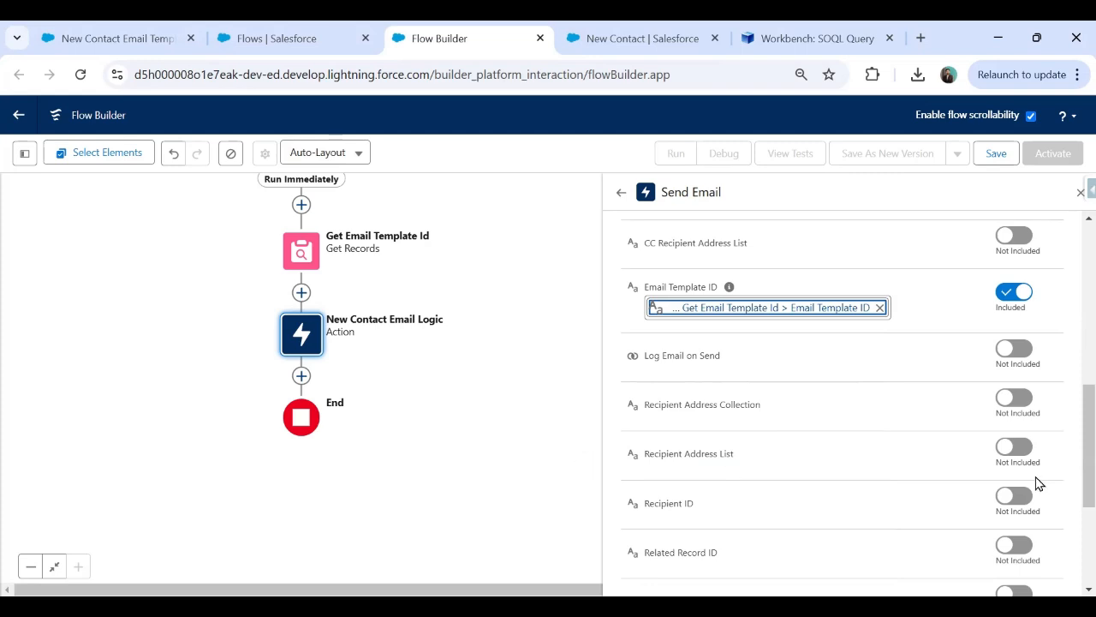
pyautogui.scroll(-3, 1070, 458)
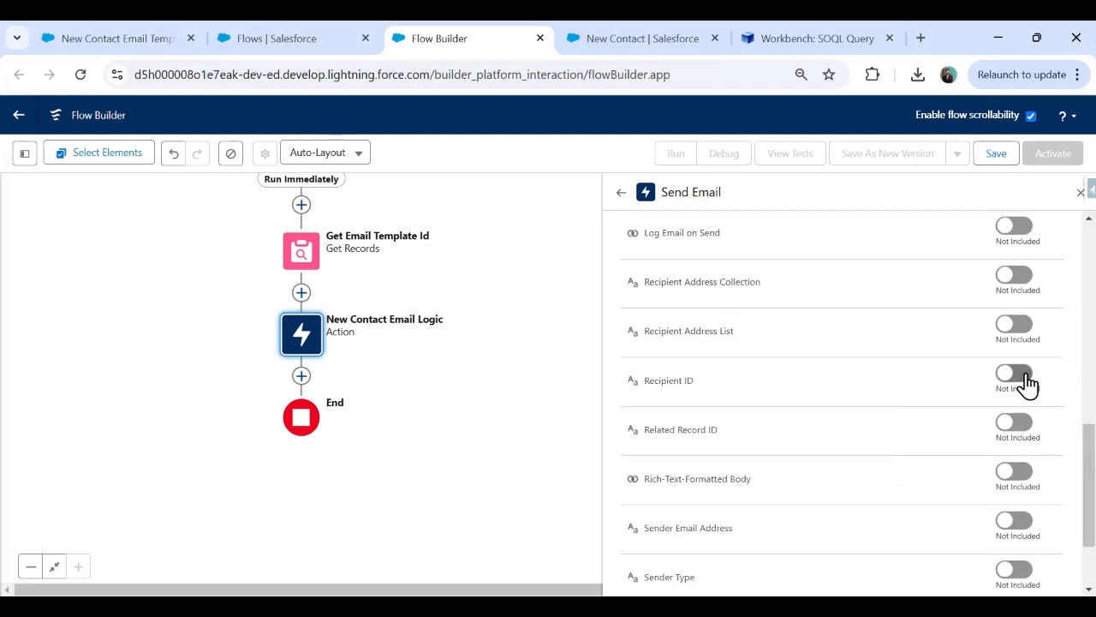
# Include the Send Email Recipient ID and map it to Triggering Contact > Contact ID.
pyautogui.click(1027, 385)
pyautogui.click(725, 397)
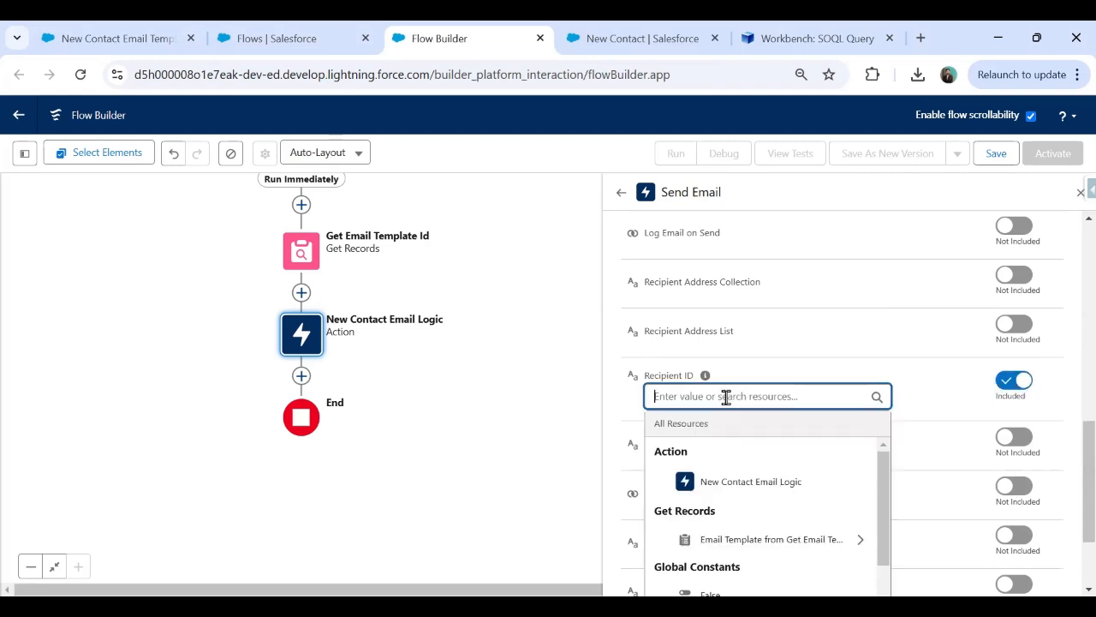
pyautogui.moveTo(885, 487); pyautogui.dragTo(882, 575)
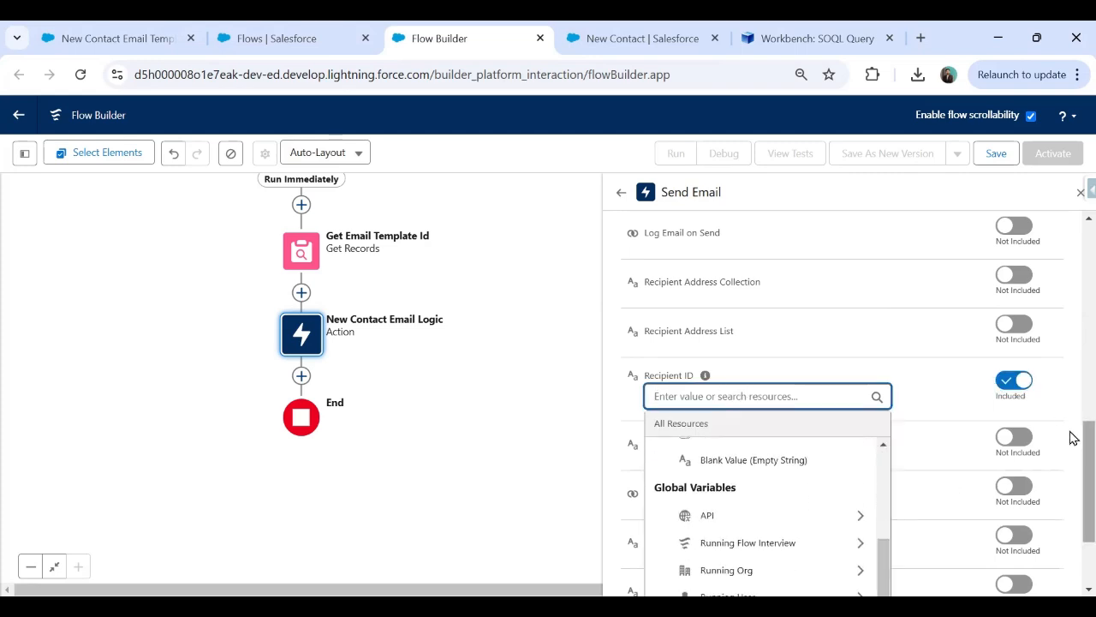
pyautogui.scroll(-3, 1070, 435)
pyautogui.scroll(-1, 886, 513)
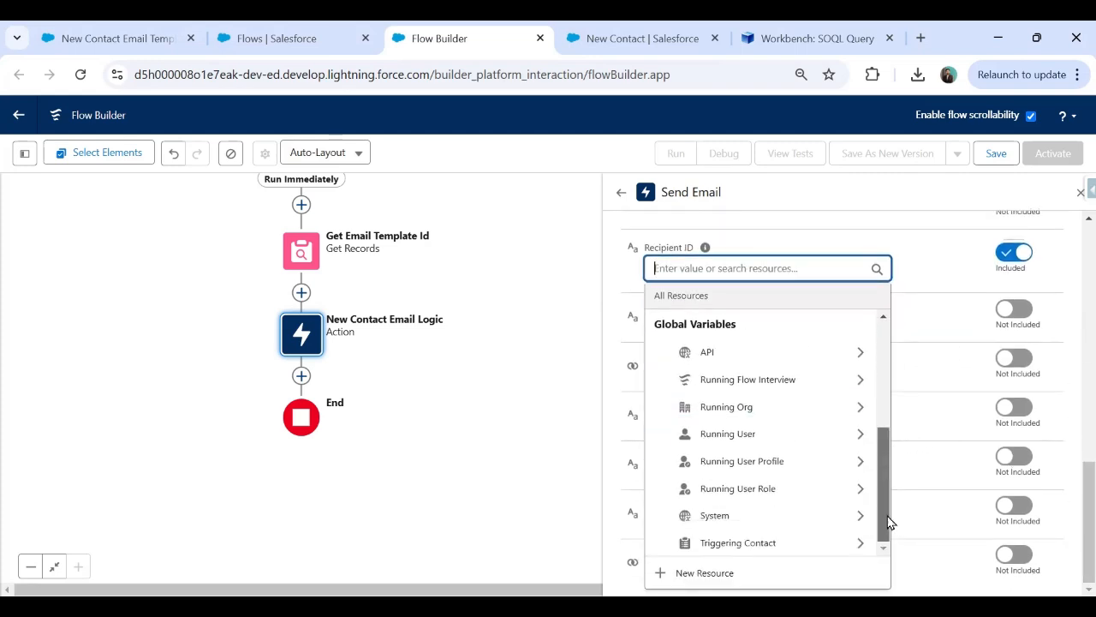
pyautogui.click(742, 543)
pyautogui.moveTo(880, 350)
pyautogui.mouseDown()
pyautogui.moveTo(895, 373)
pyautogui.moveTo(905, 542)
pyautogui.moveTo(886, 470)
pyautogui.moveTo(886, 563)
pyautogui.moveTo(879, 543)
pyautogui.moveTo(897, 480)
pyautogui.moveTo(886, 326)
pyautogui.moveTo(886, 465)
pyautogui.mouseUp()
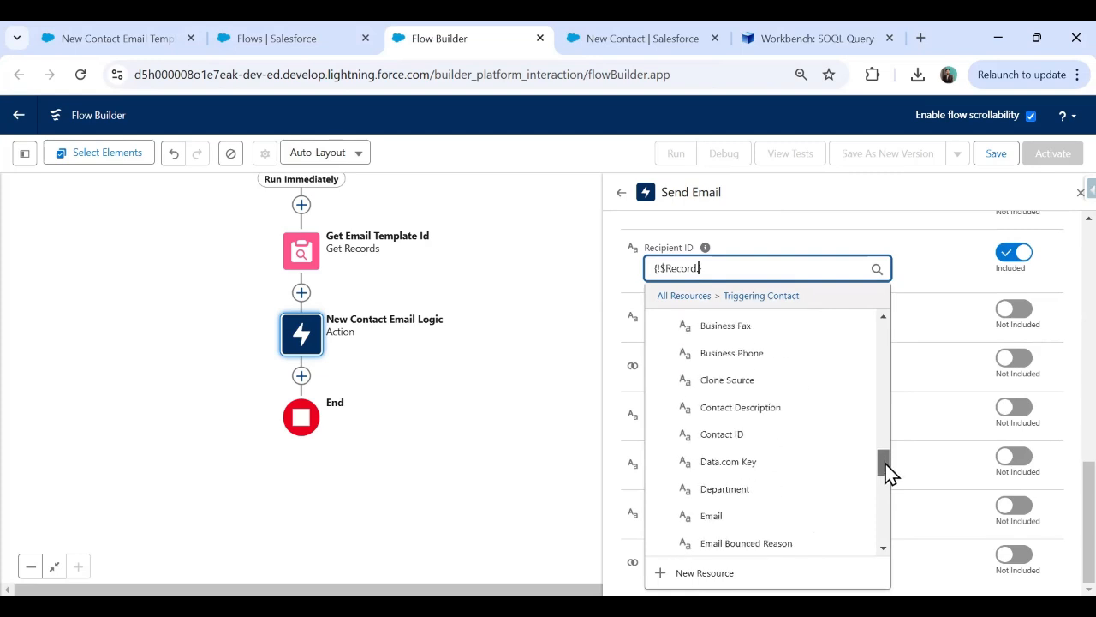
pyautogui.click(765, 438)
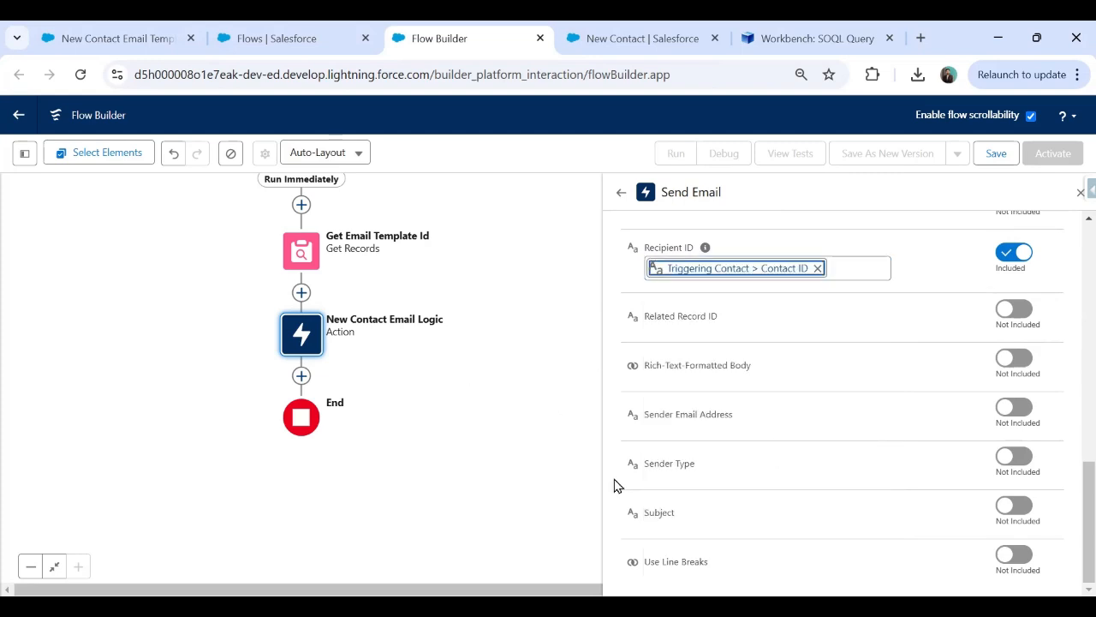
# Include the Subject input with the value 'Welcome to AITECHONE'.
pyautogui.click(1014, 512)
pyautogui.click(773, 529)
pyautogui.write('Welco')
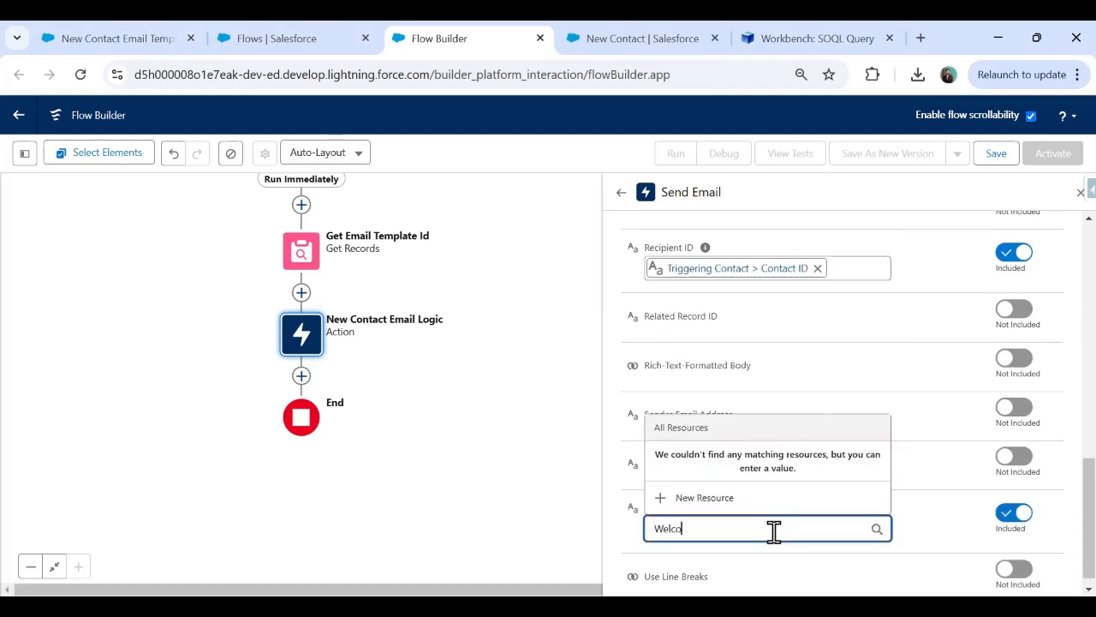
pyautogui.write('me to AITECHONE')
pyautogui.click(974, 509)
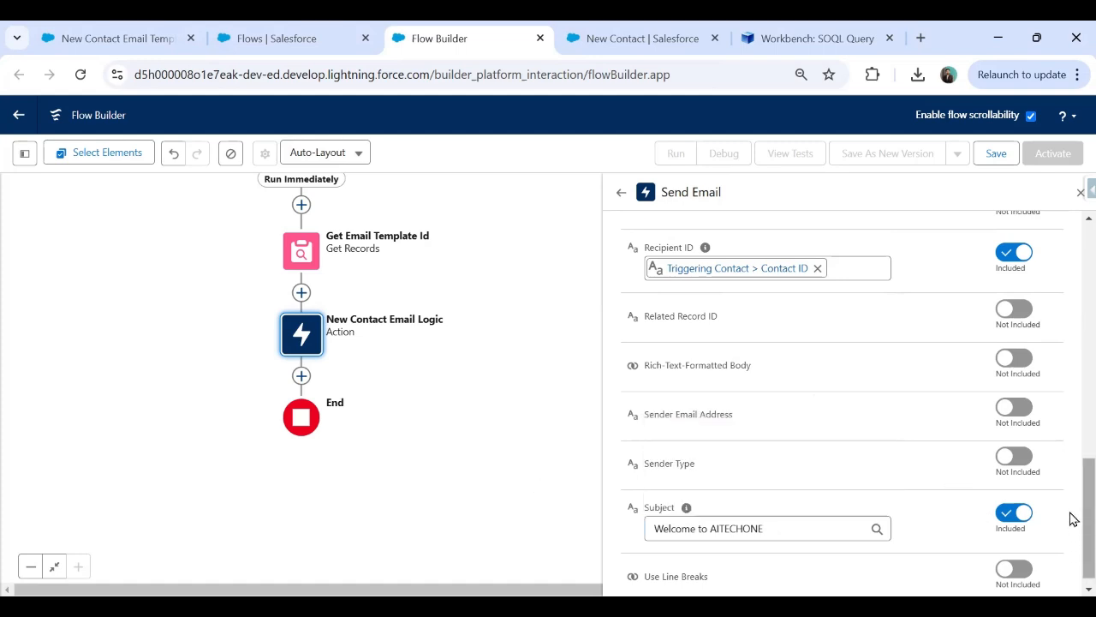
pyautogui.scroll(1, 1071, 514)
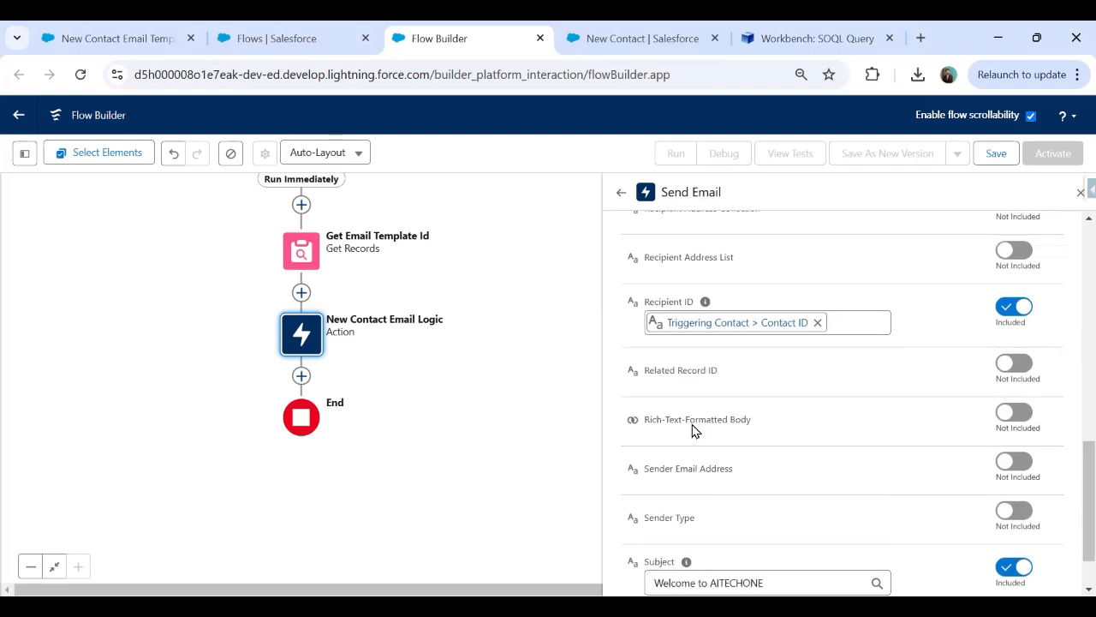
pyautogui.scroll(1, 1071, 497)
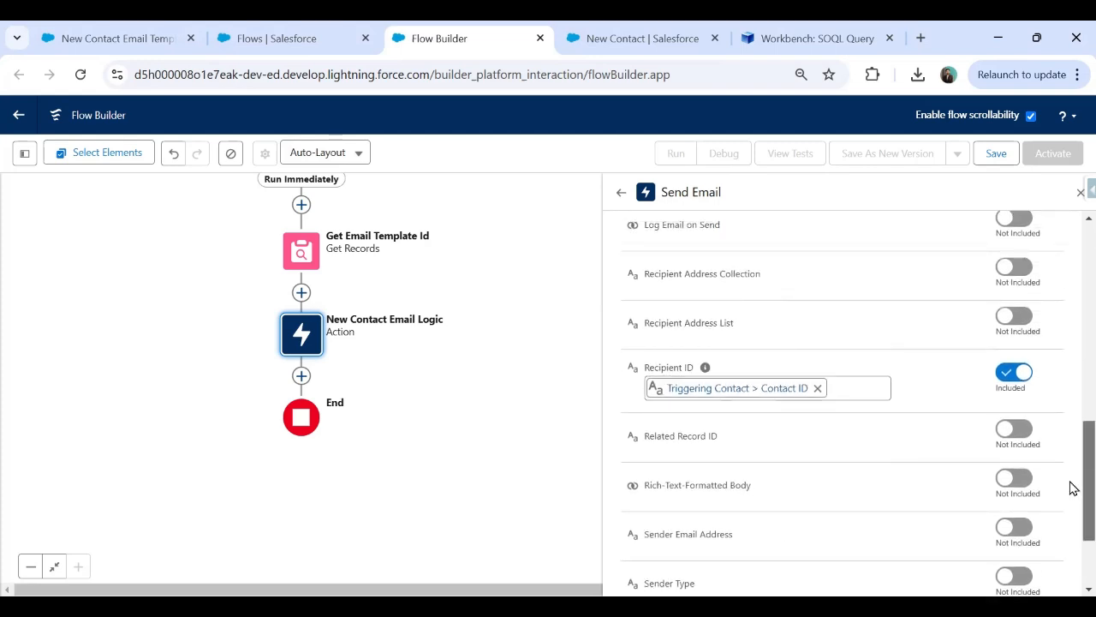
pyautogui.scroll(3, 1071, 471)
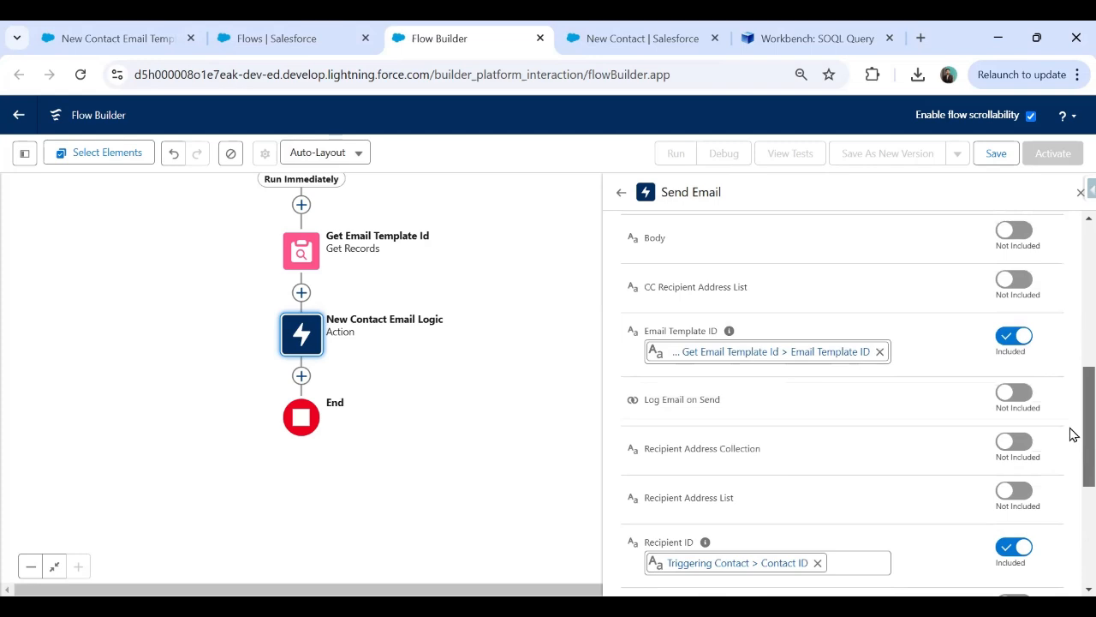
pyautogui.scroll(4, 1071, 432)
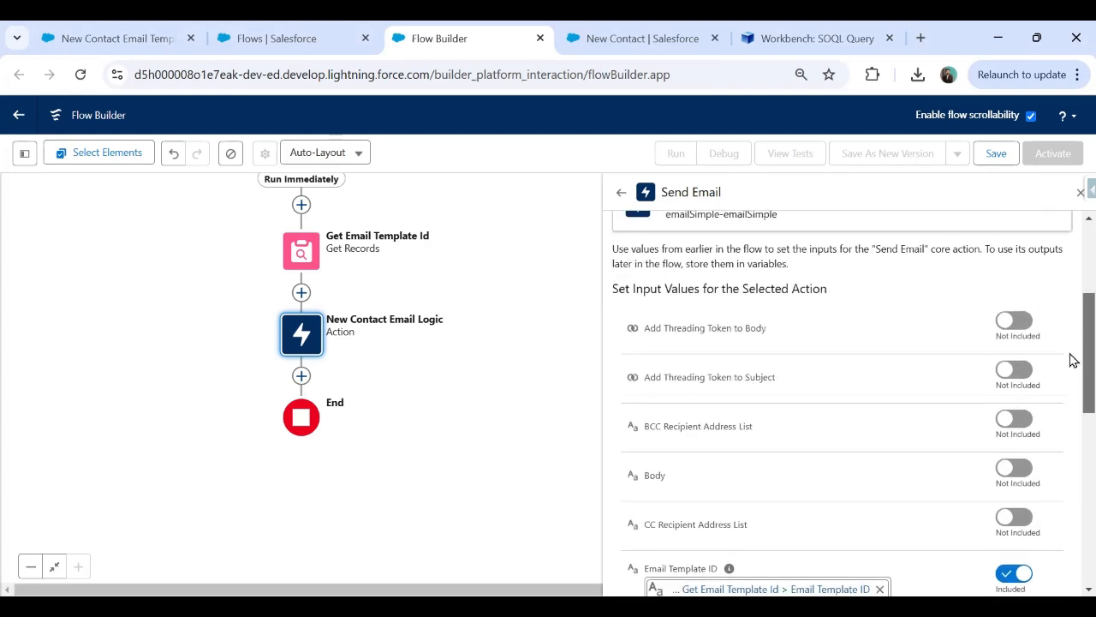
pyautogui.scroll(2, 1074, 360)
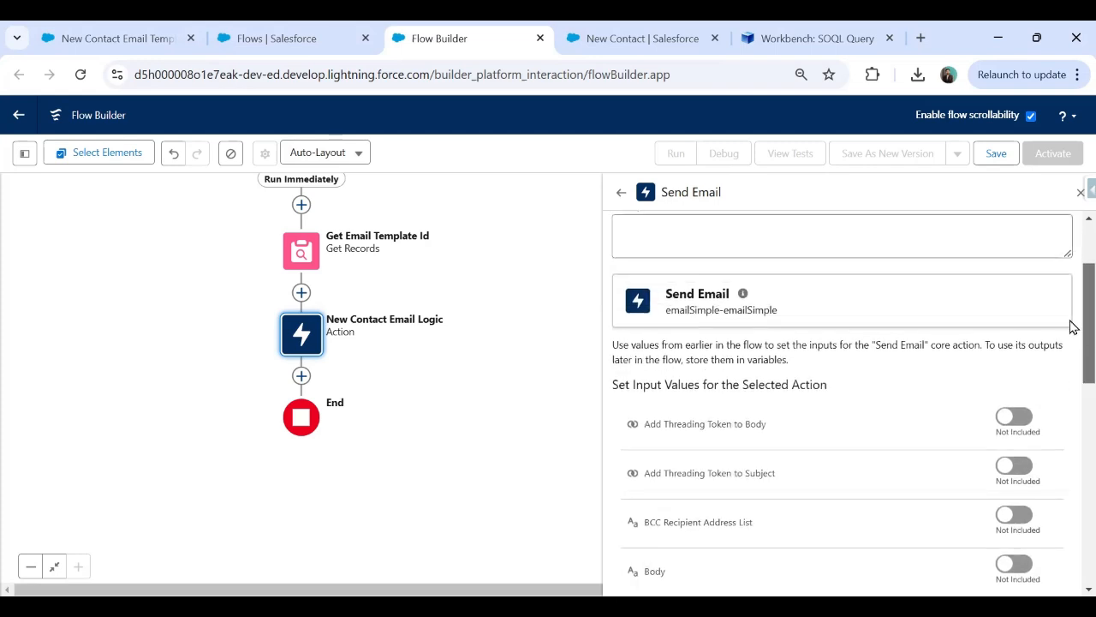
# Save the flow labelled 'Flow to Send Welcome email to Contact' and activate it.
pyautogui.click(1008, 159)
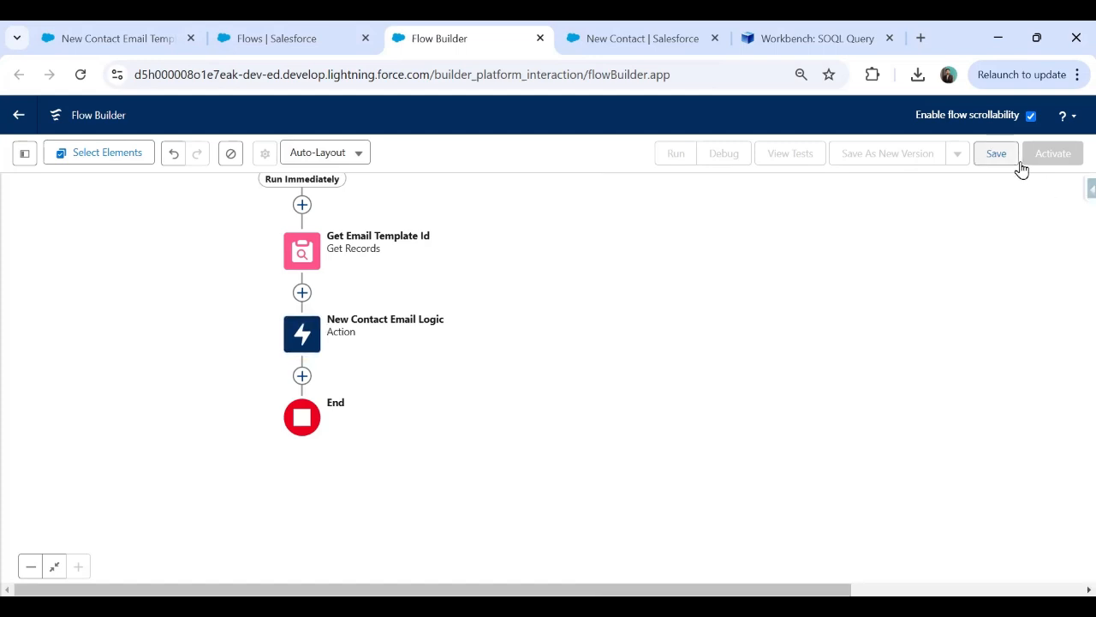
pyautogui.click(367, 294)
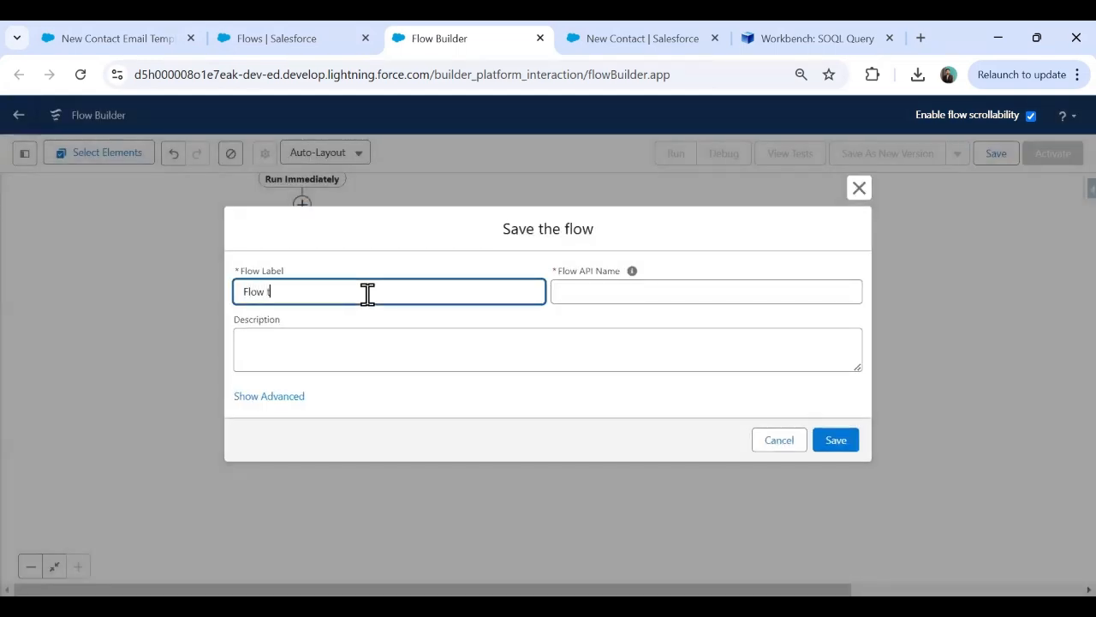
pyautogui.write('Flow to Send Welcome email to Contact')
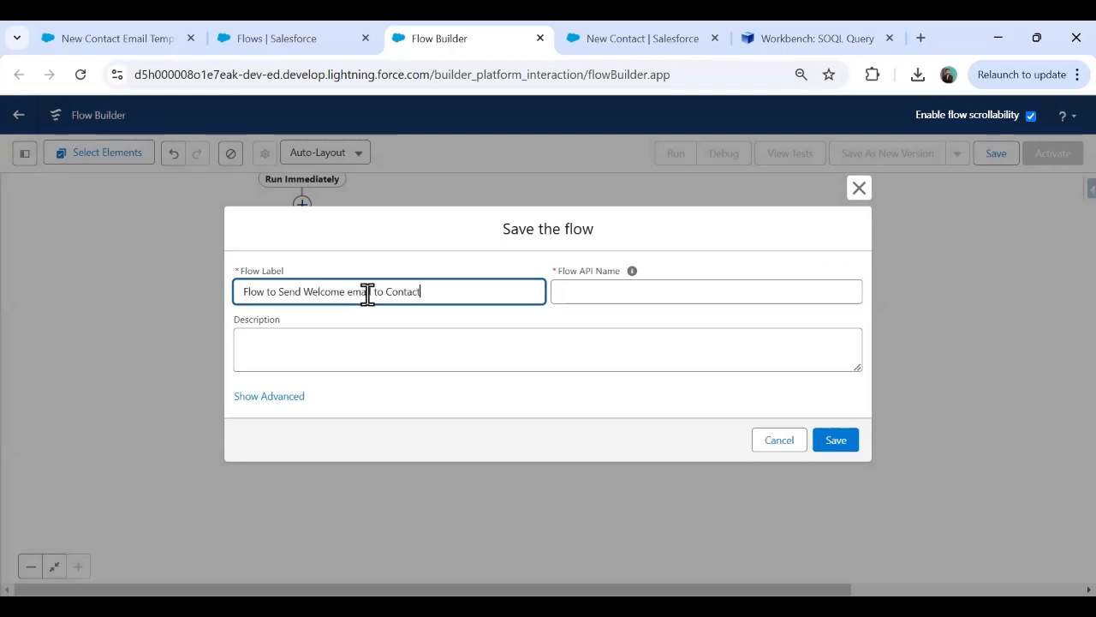
pyautogui.press('Tab')
pyautogui.click(835, 439)
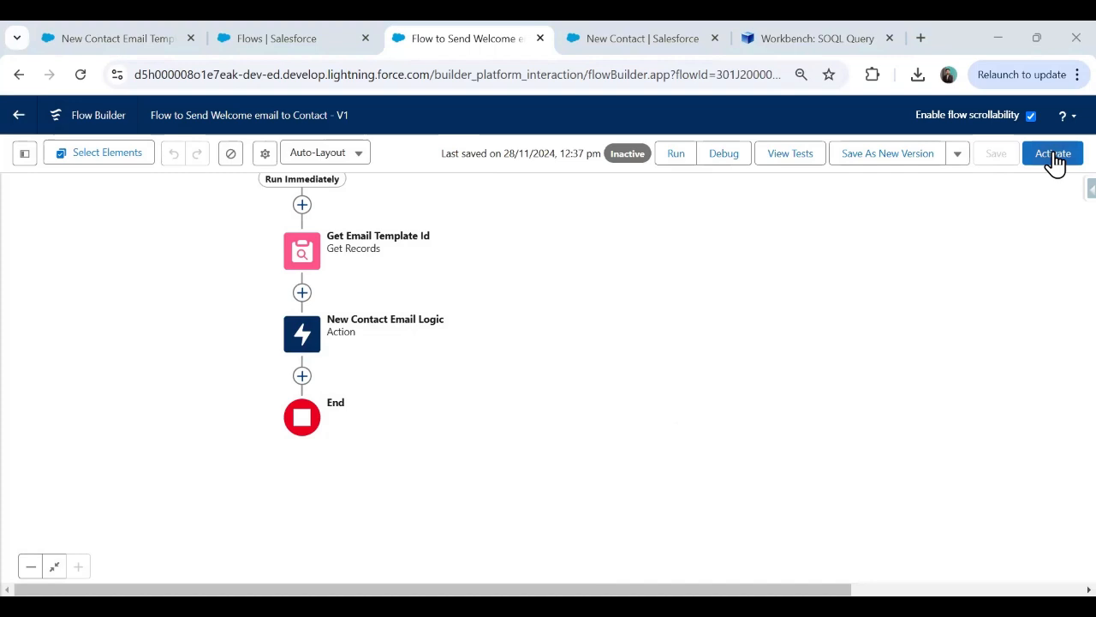
pyautogui.click(1054, 155)
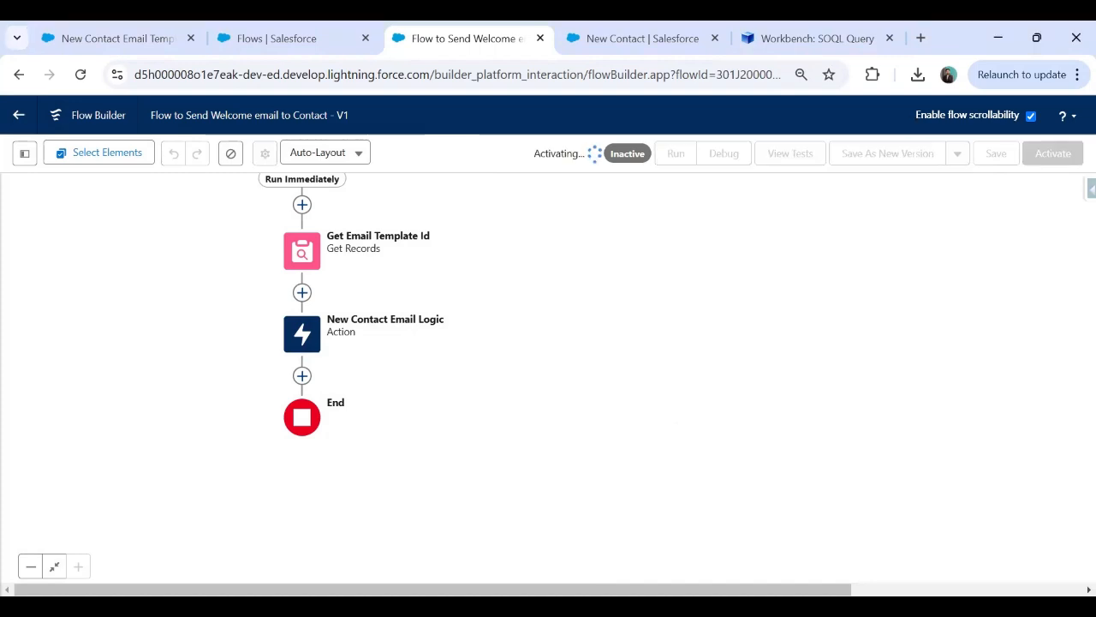
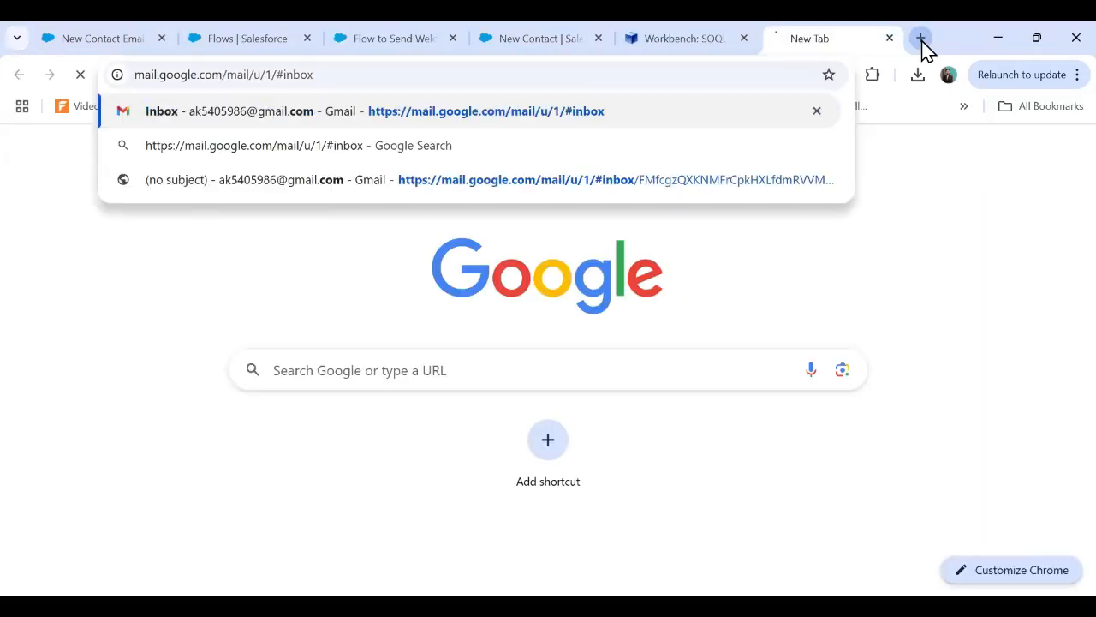
# Load the Gmail inbox in a new tab and discard the unfinished New Contact form.
pyautogui.press('Return')
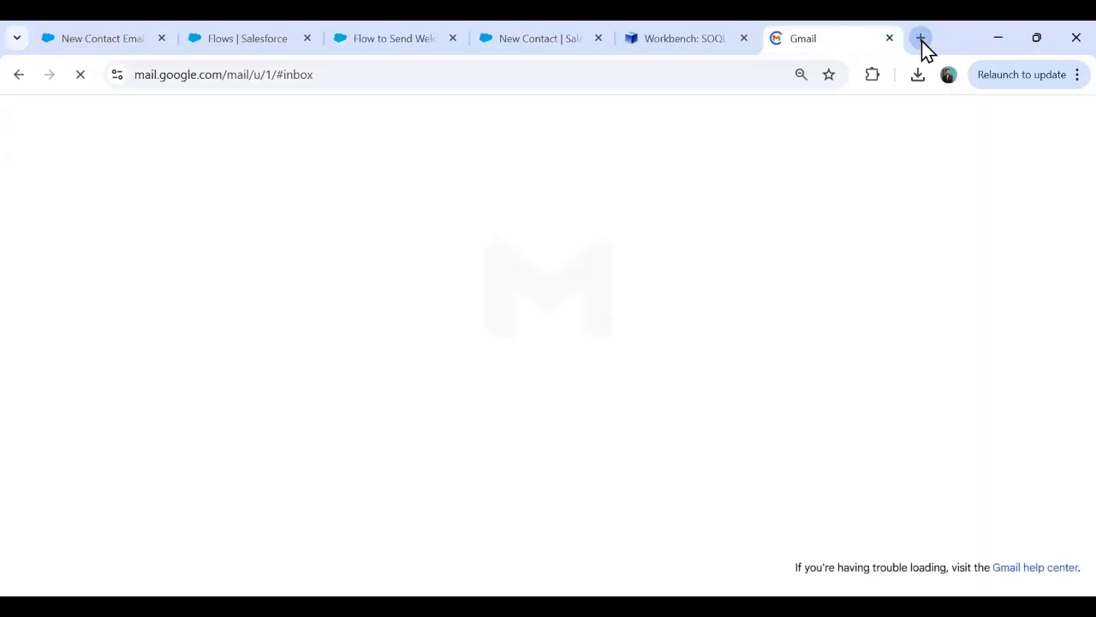
pyautogui.click(539, 34)
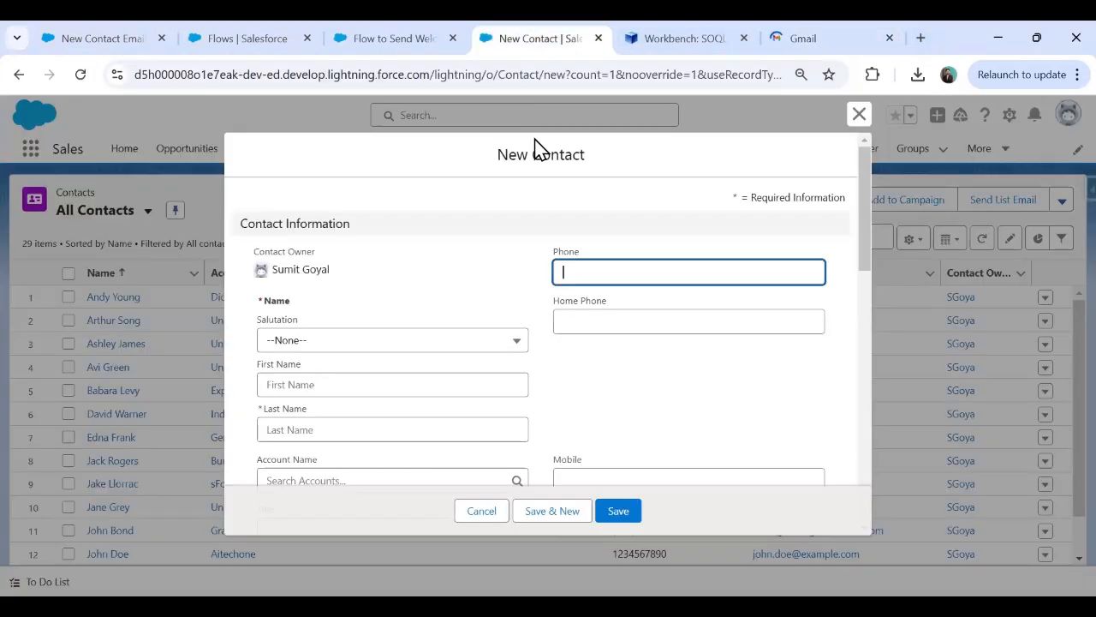
pyautogui.click(860, 115)
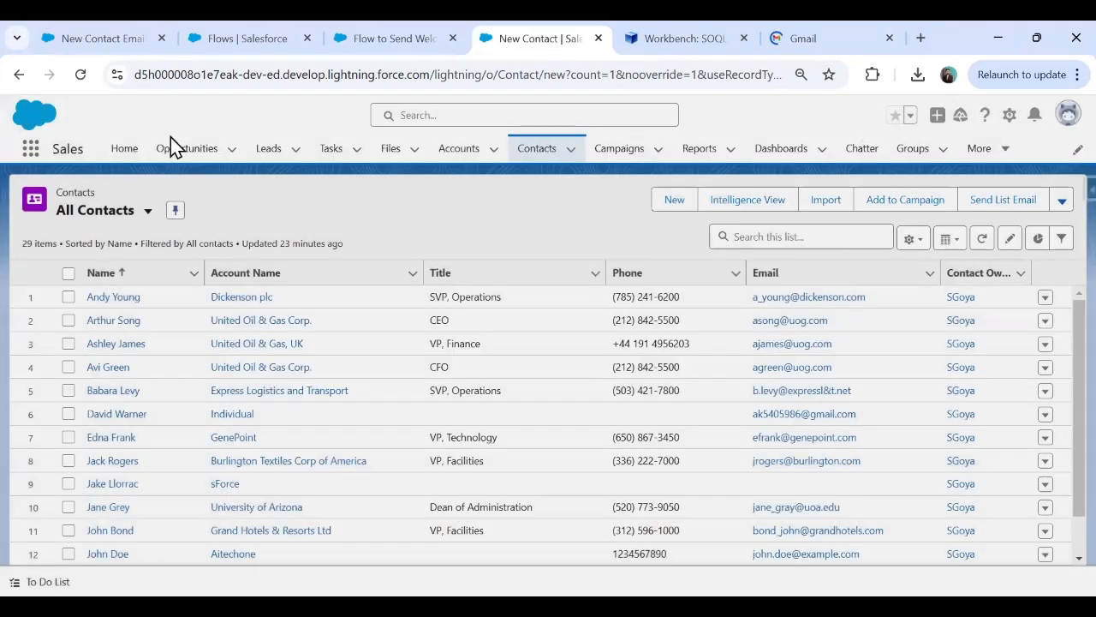
# Check which Google account address the Gmail inbox belongs to, then return to the Salesforce Contacts list.
pyautogui.click(844, 36)
pyautogui.click(1067, 117)
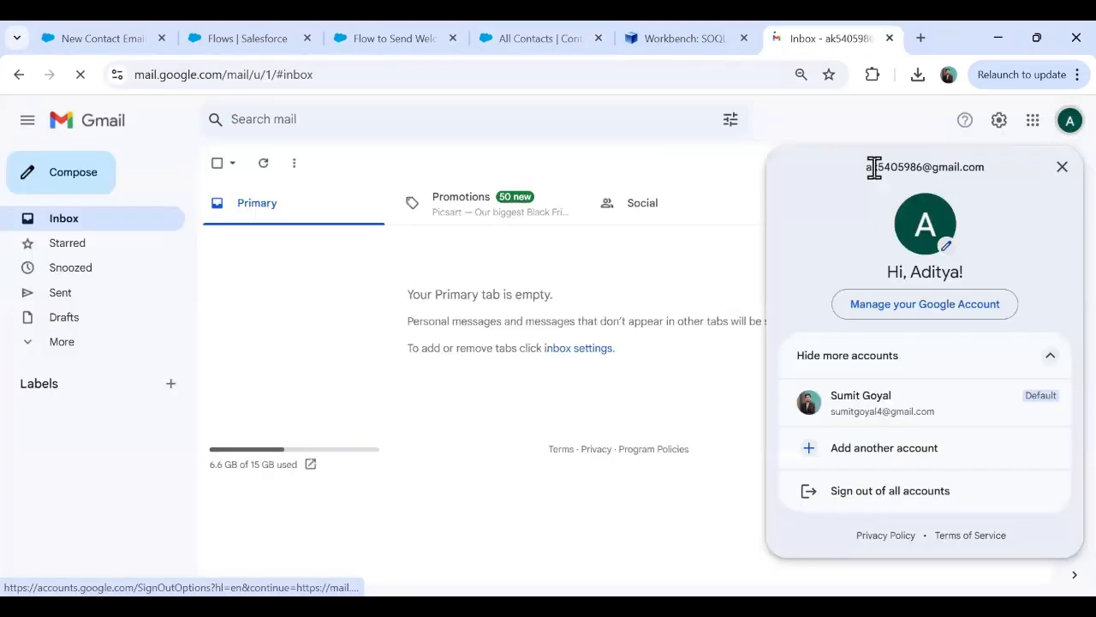
pyautogui.moveTo(866, 167); pyautogui.dragTo(989, 174)
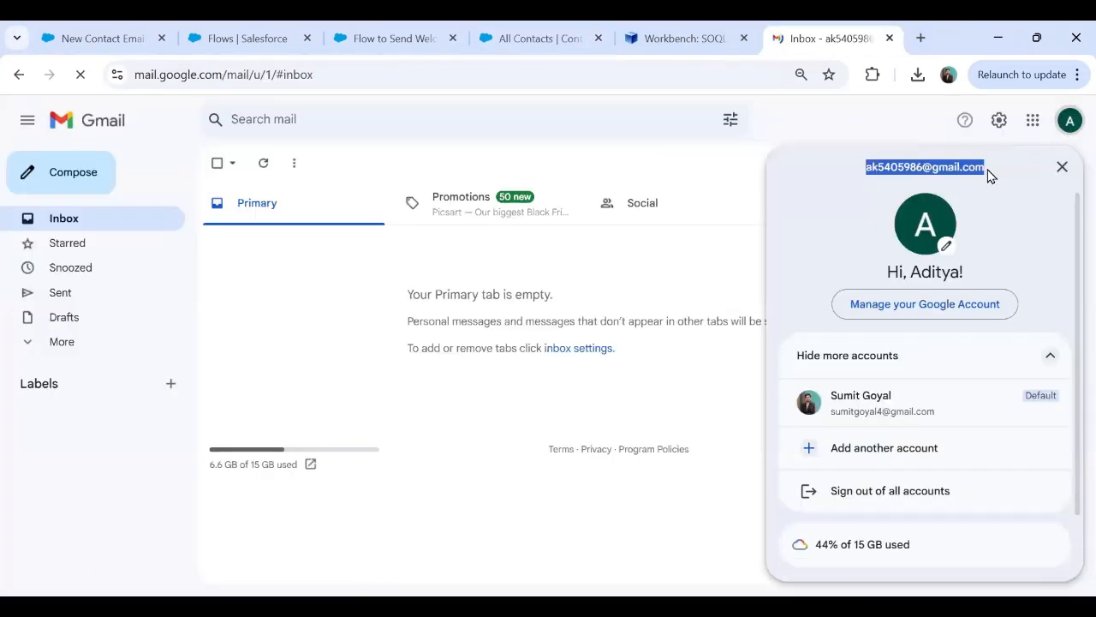
pyautogui.click(574, 39)
pyautogui.click(665, 202)
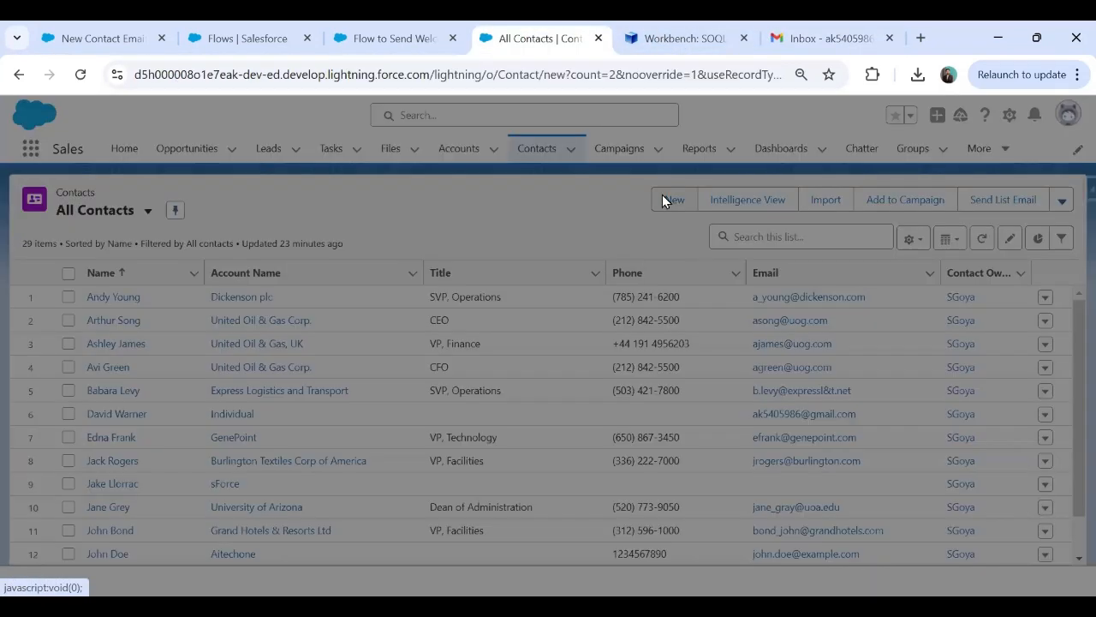
# Fill in the new contact's first name, last name and home phone number.
pyautogui.click(304, 385)
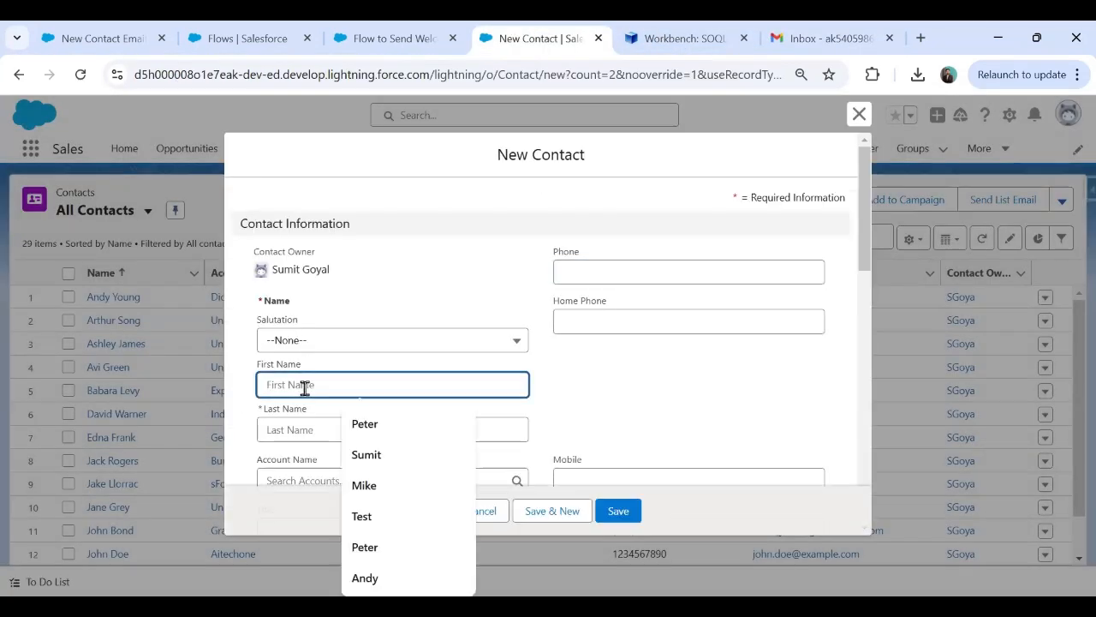
pyautogui.press('Tab')
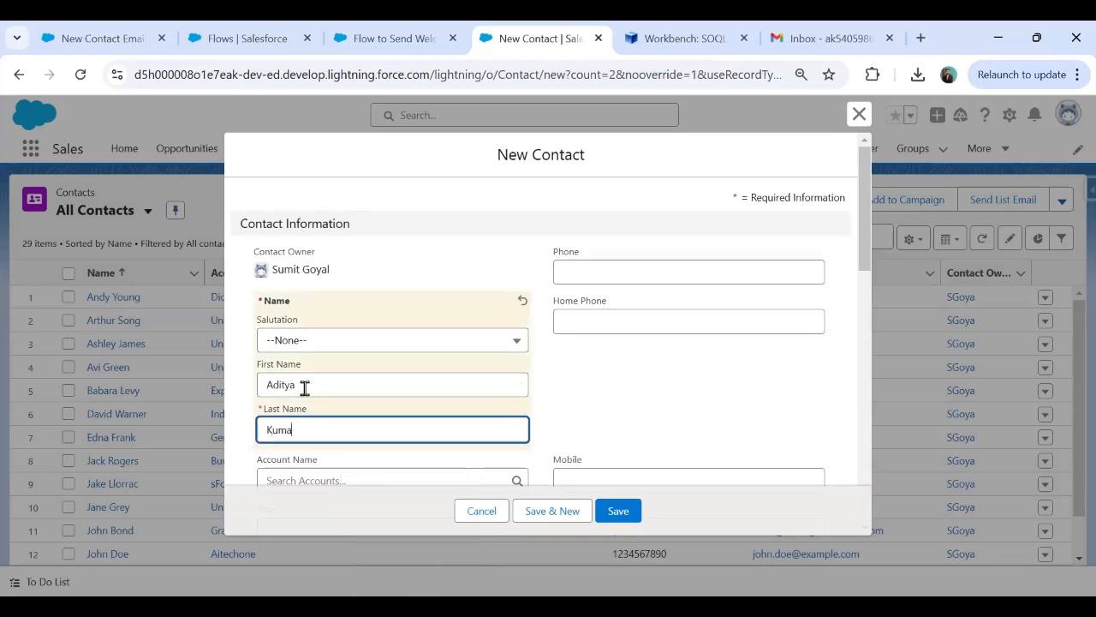
pyautogui.press('Tab')
pyautogui.write('456456745')
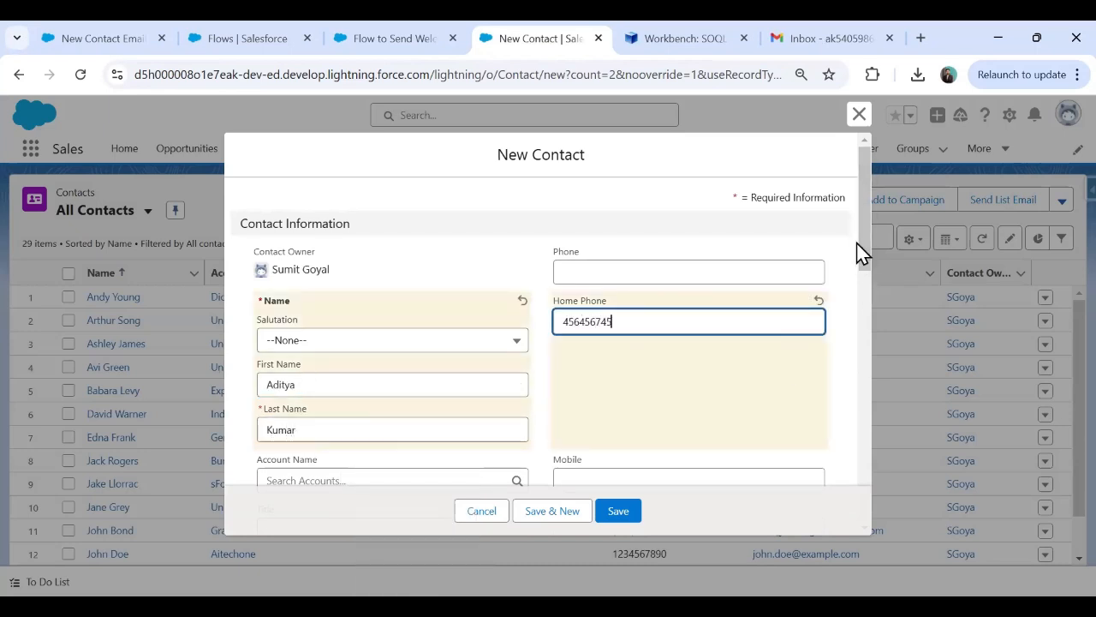
# Enter the test Gmail address in the contact's Email field.
pyautogui.moveTo(862, 253); pyautogui.dragTo(867, 323)
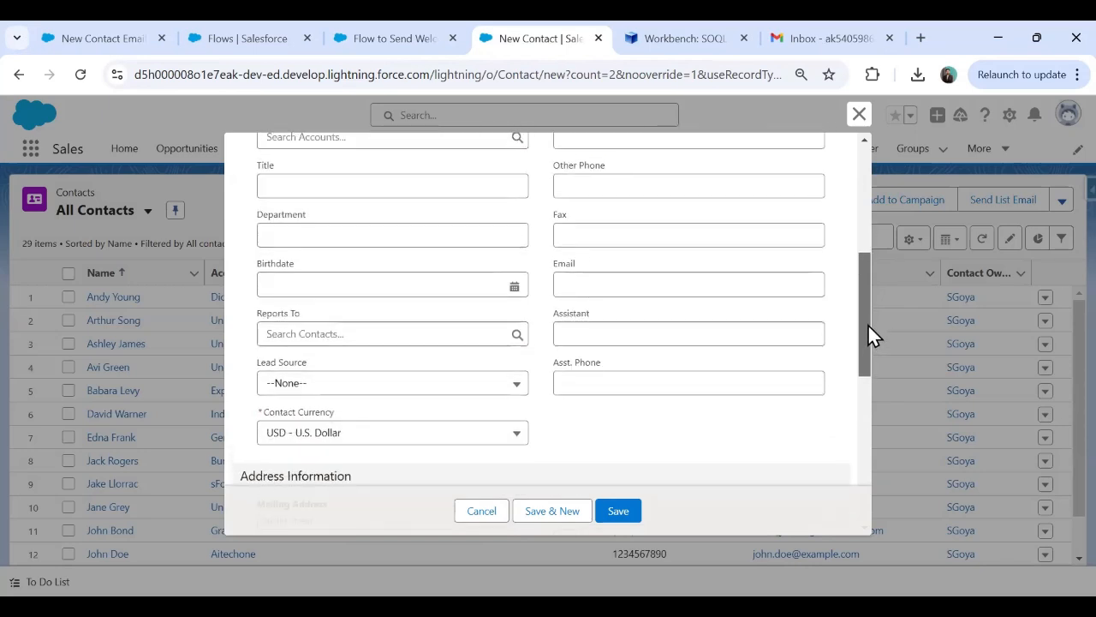
pyautogui.click(610, 278)
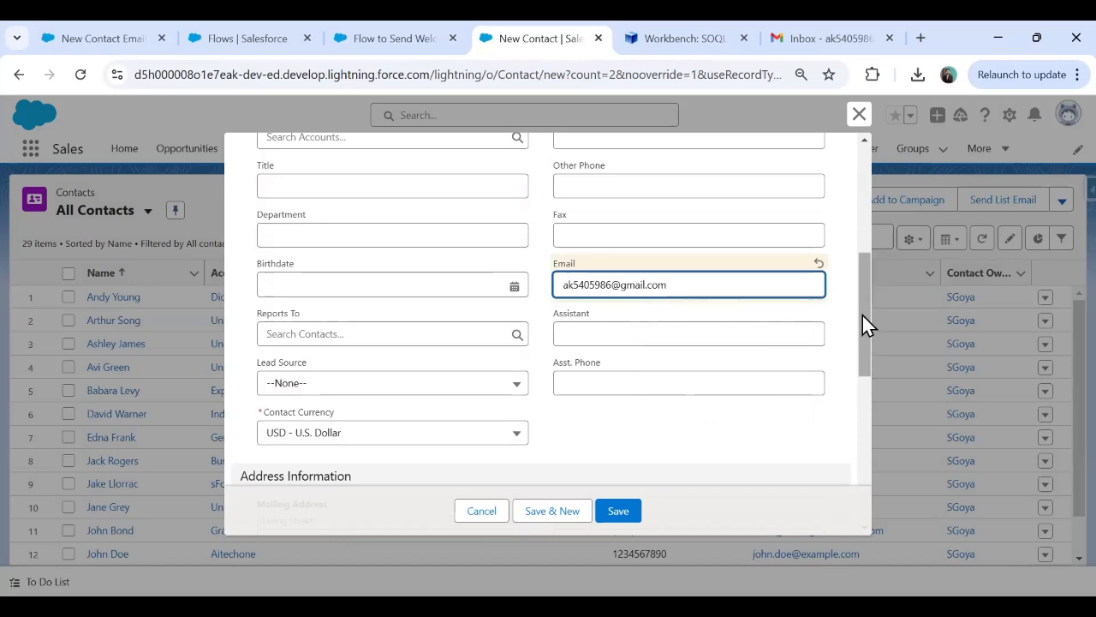
pyautogui.click(368, 34)
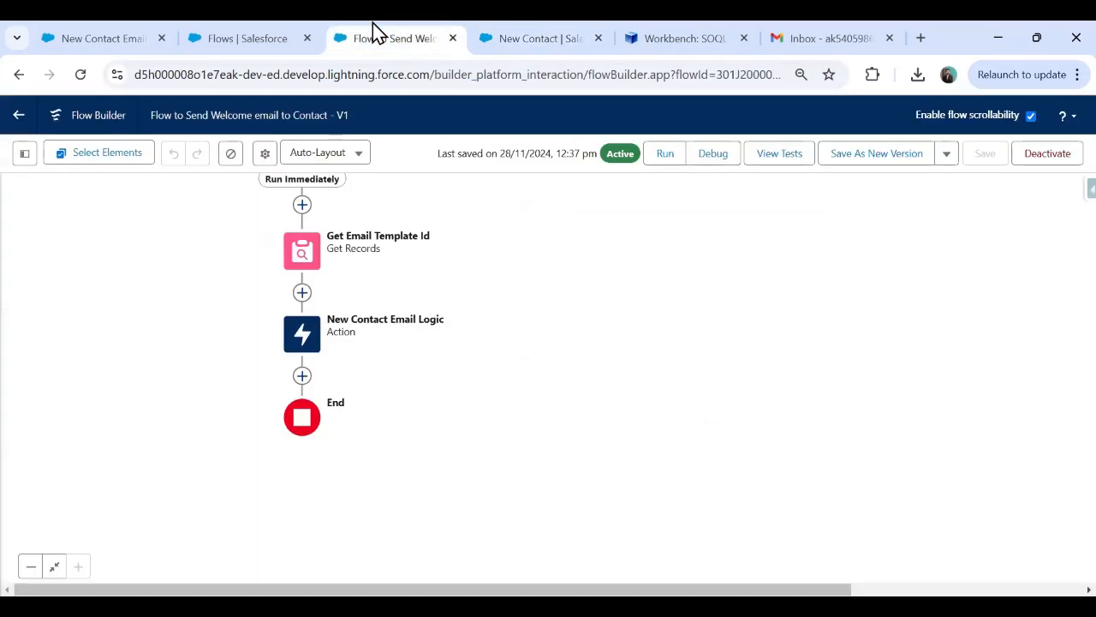
# Open the New Contact Email Logic action's settings and review its Email Template ID and Recipient ID inputs.
pyautogui.click(304, 338)
pyautogui.click(299, 511)
pyautogui.scroll(-2, 1059, 355)
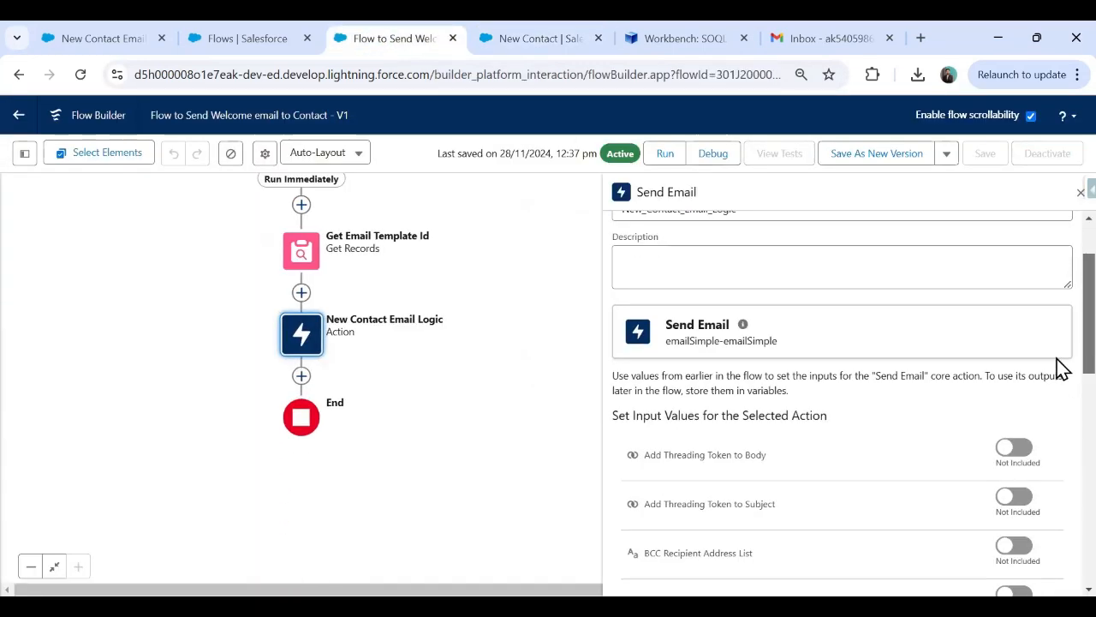
pyautogui.scroll(-5, 1060, 367)
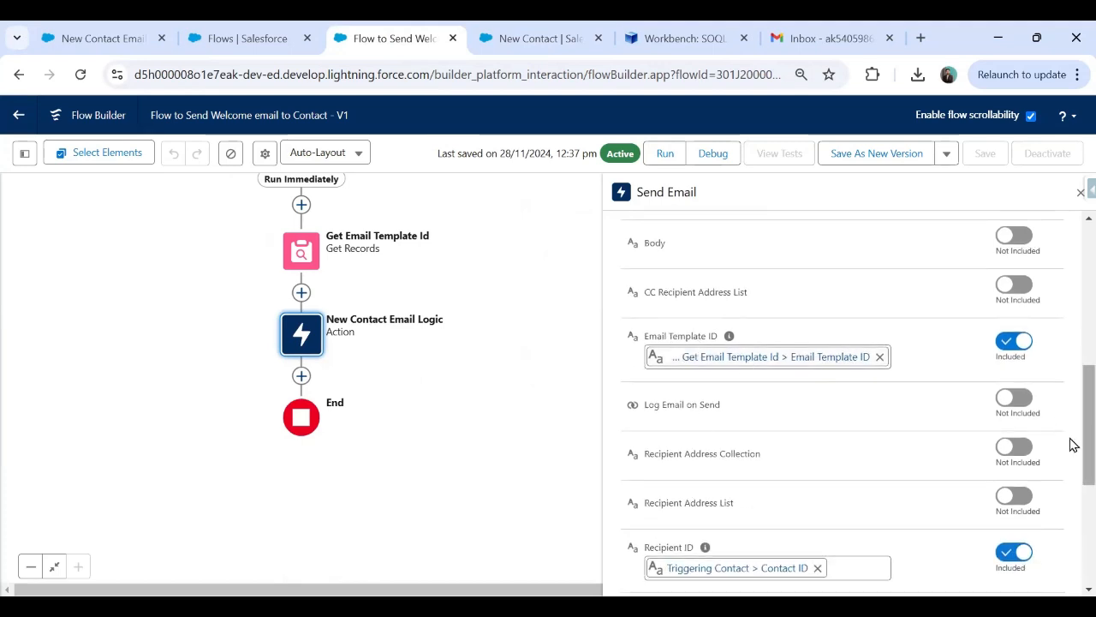
pyautogui.scroll(-2, 1072, 463)
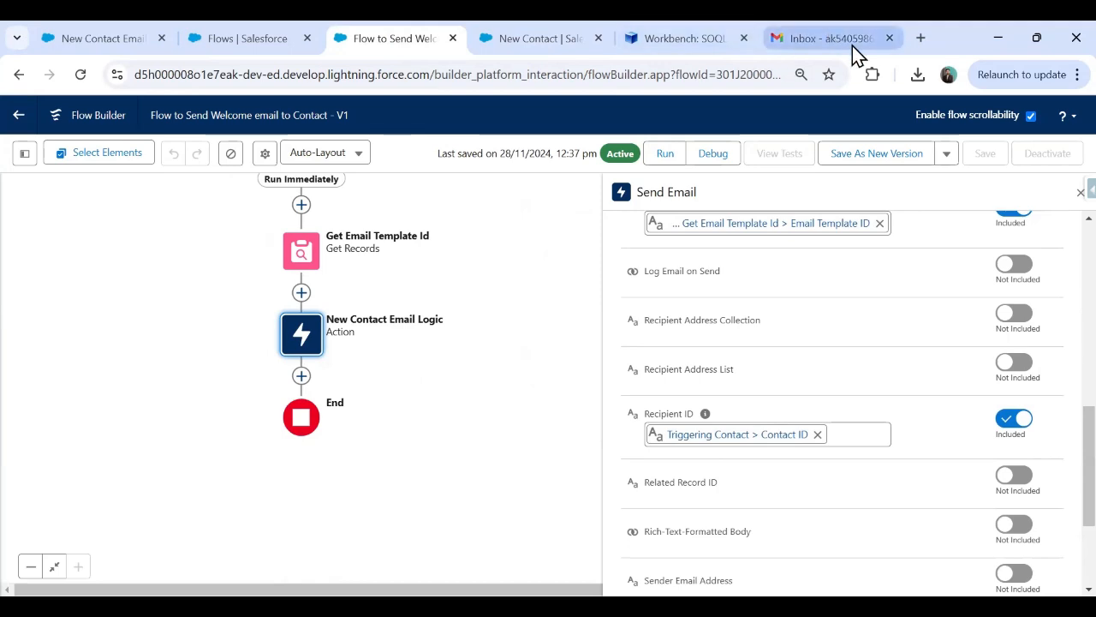
pyautogui.click(795, 36)
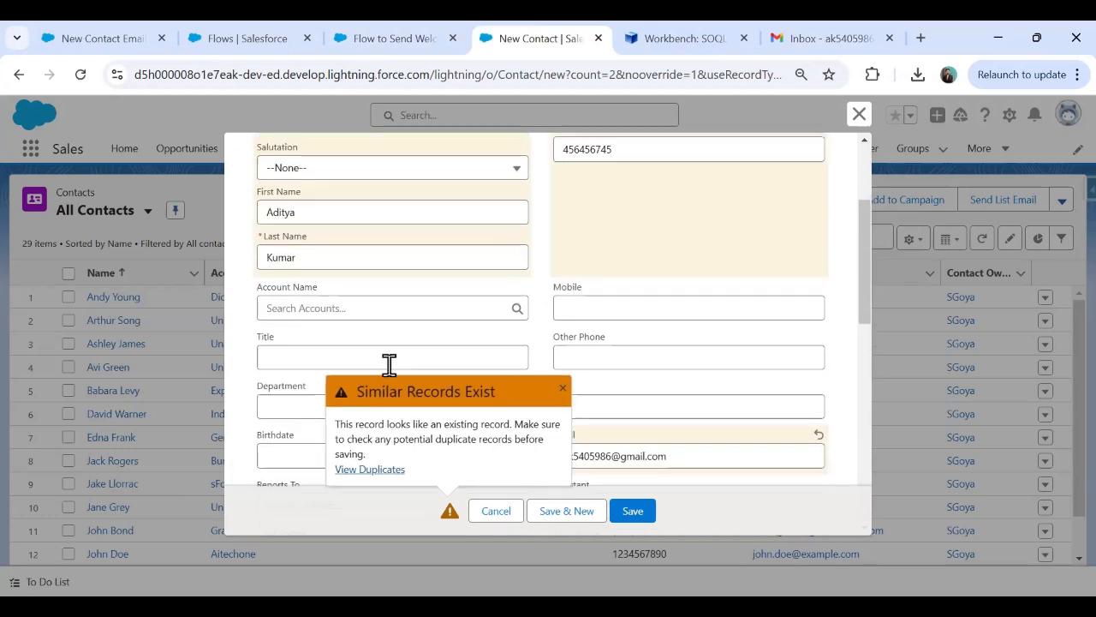
# Append 'New' to the contact's last name, save it, and view its Details with the duplicates warning dismissed.
pyautogui.scroll(2, 376, 356)
pyautogui.click(335, 256)
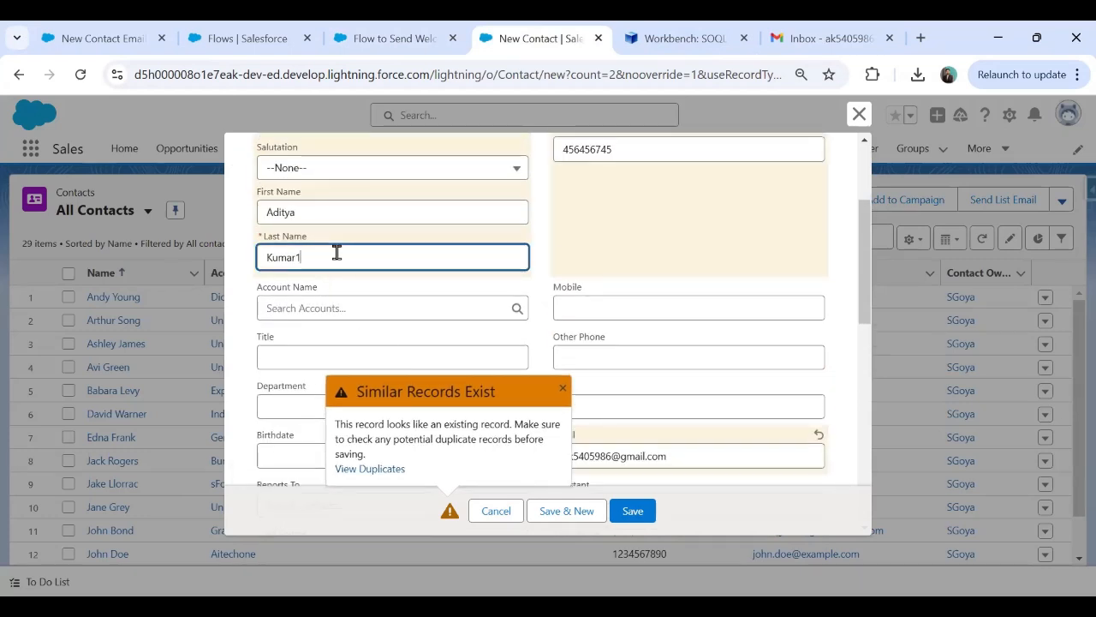
pyautogui.write('New')
pyautogui.press('Tab')
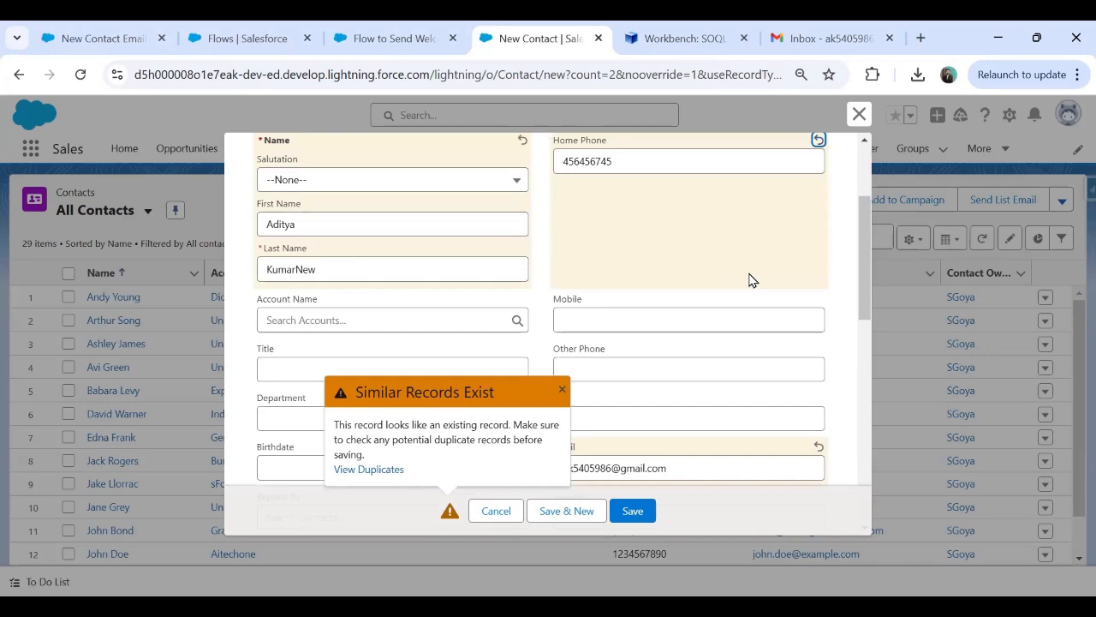
pyautogui.click(635, 512)
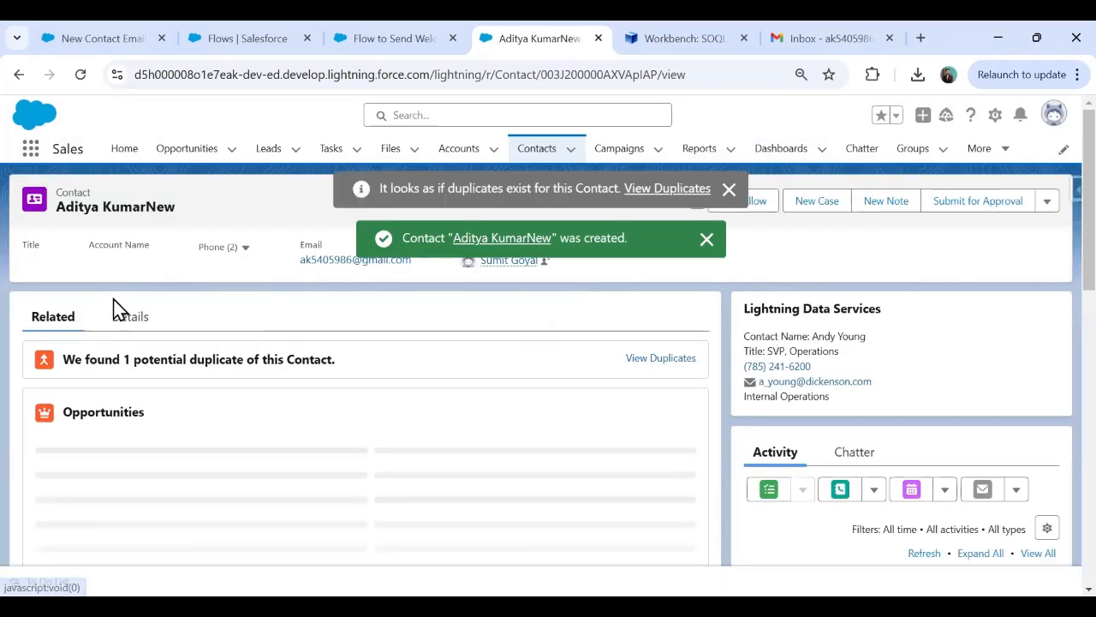
pyautogui.click(127, 316)
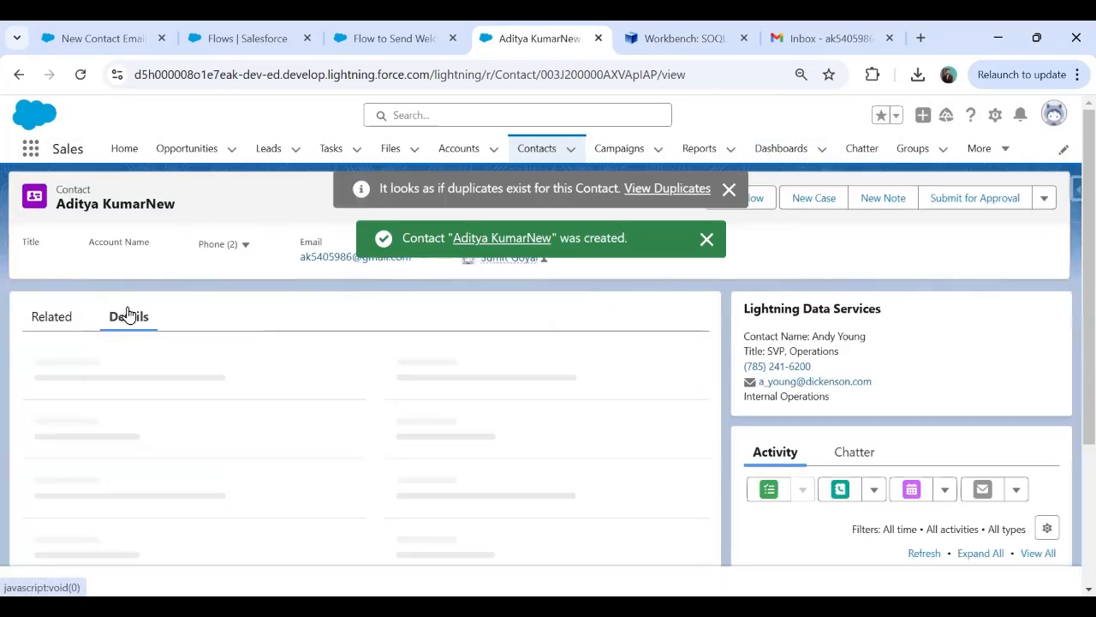
pyautogui.click(729, 190)
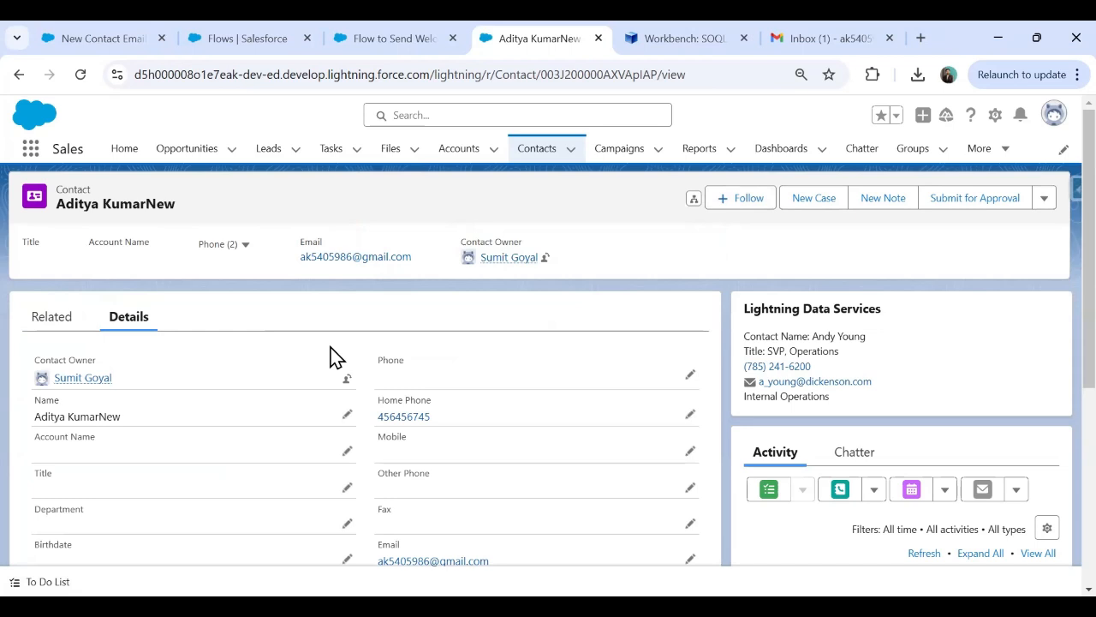
# Open the 'Welcome to AITECHONE' email in Gmail and read through its thank-you message.
pyautogui.click(835, 34)
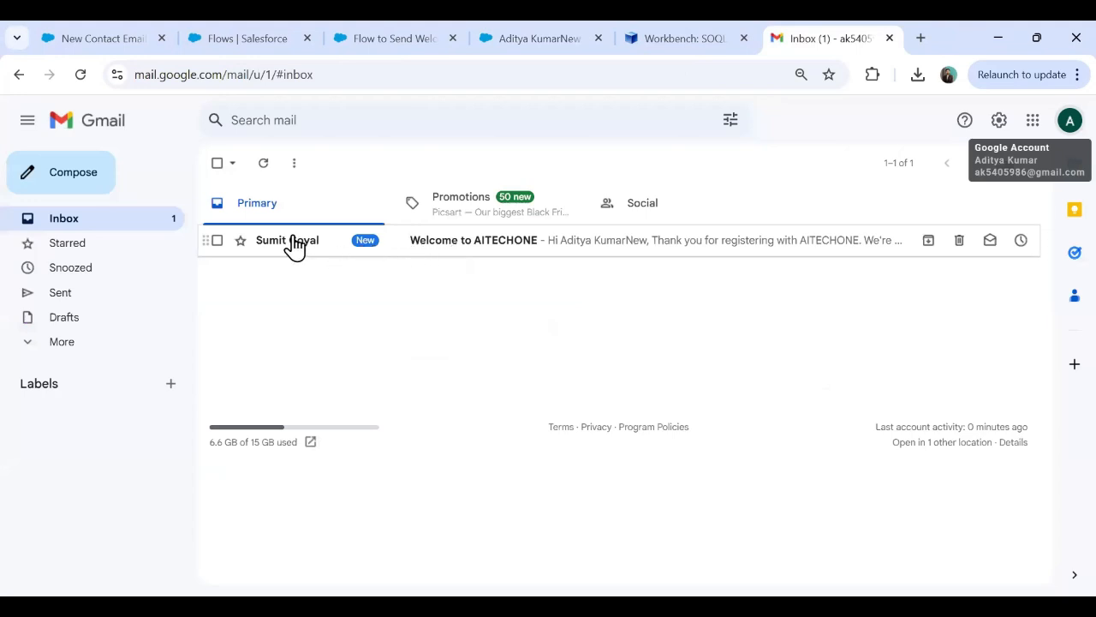
pyautogui.click(553, 240)
pyautogui.moveTo(461, 445); pyautogui.dragTo(830, 452)
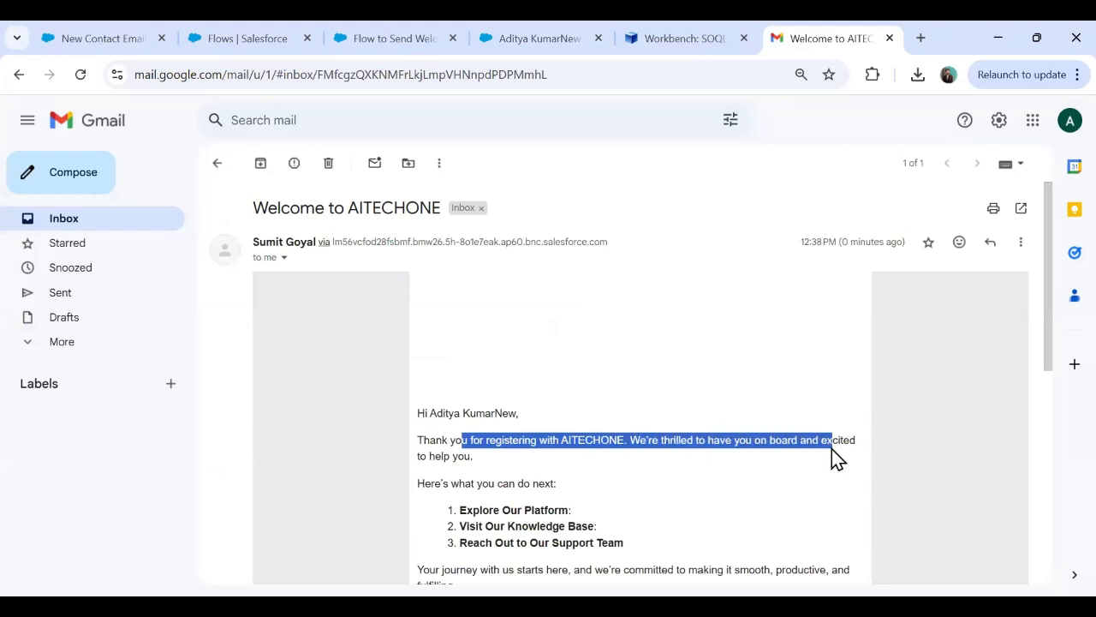
pyautogui.scroll(-2, 525, 480)
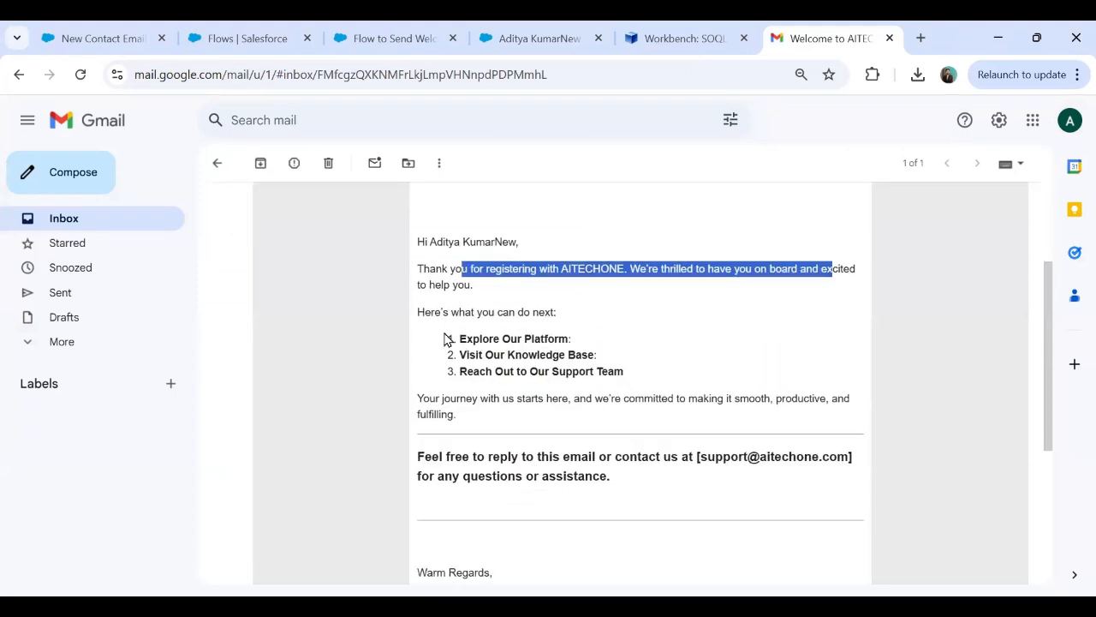
pyautogui.moveTo(446, 340); pyautogui.dragTo(496, 403)
pyautogui.scroll(-3, 557, 519)
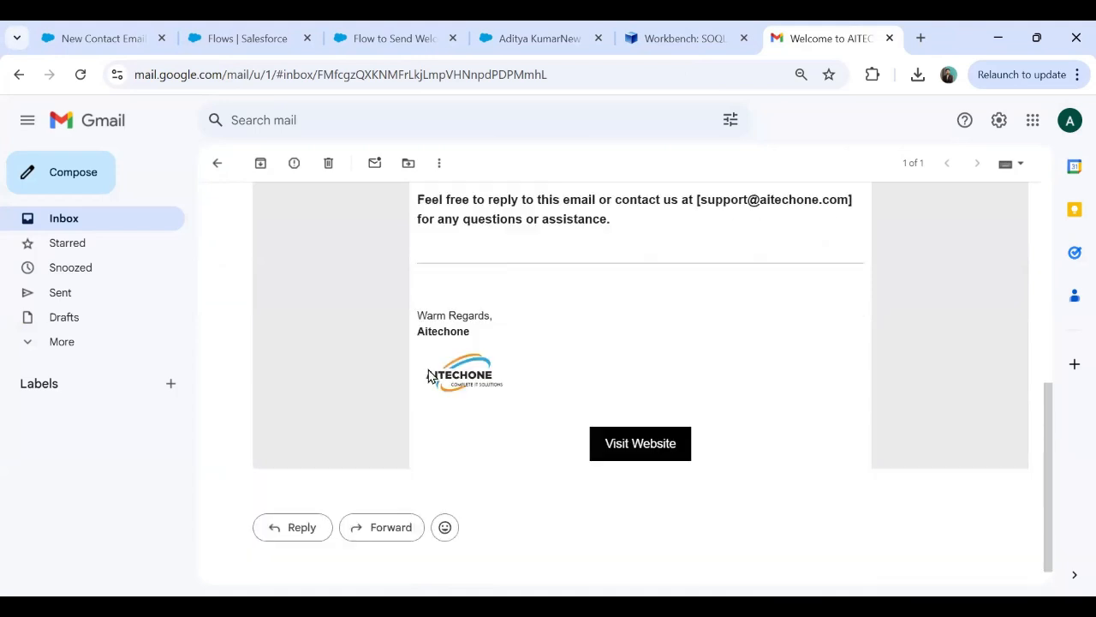
# Test the email's Visit Website link, close that page, and reload Gmail.
pyautogui.click(631, 446)
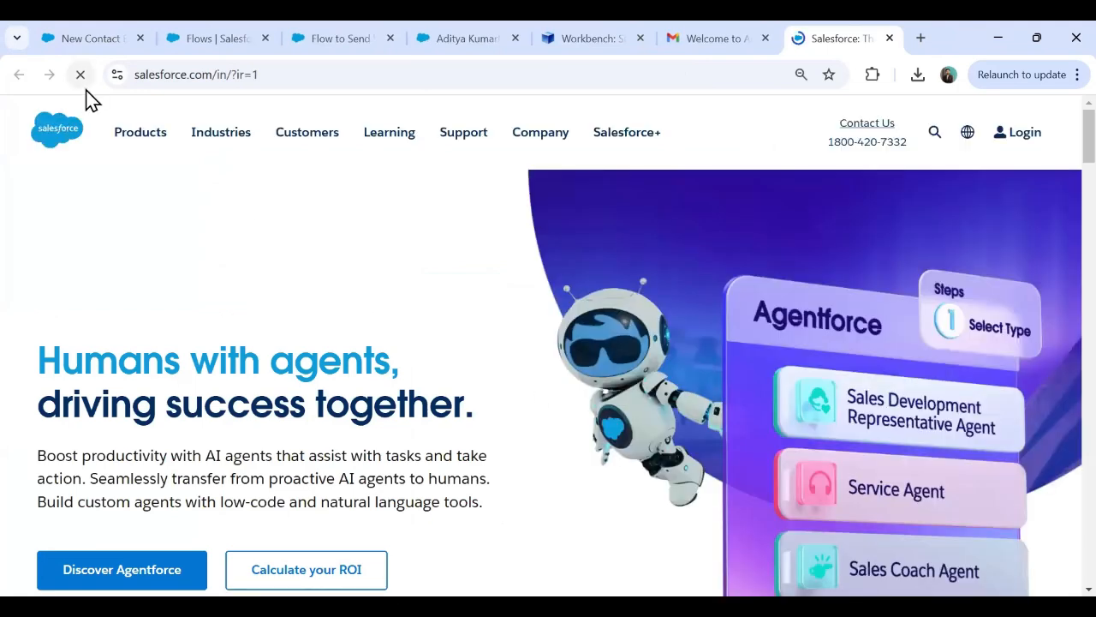
pyautogui.click(891, 48)
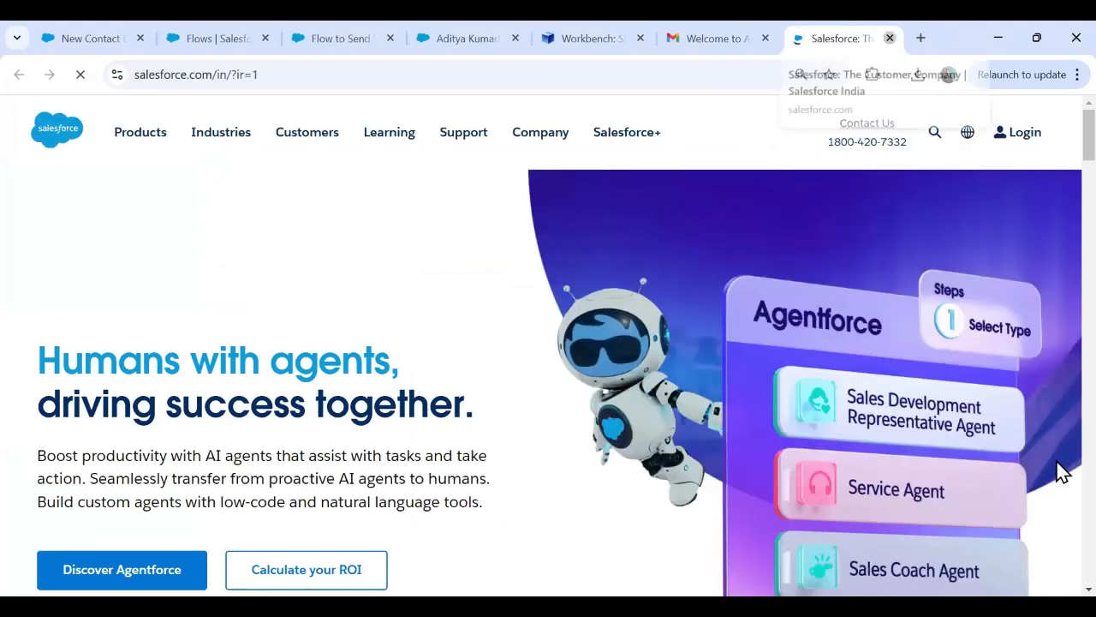
pyautogui.moveTo(1053, 470); pyautogui.dragTo(1044, 254)
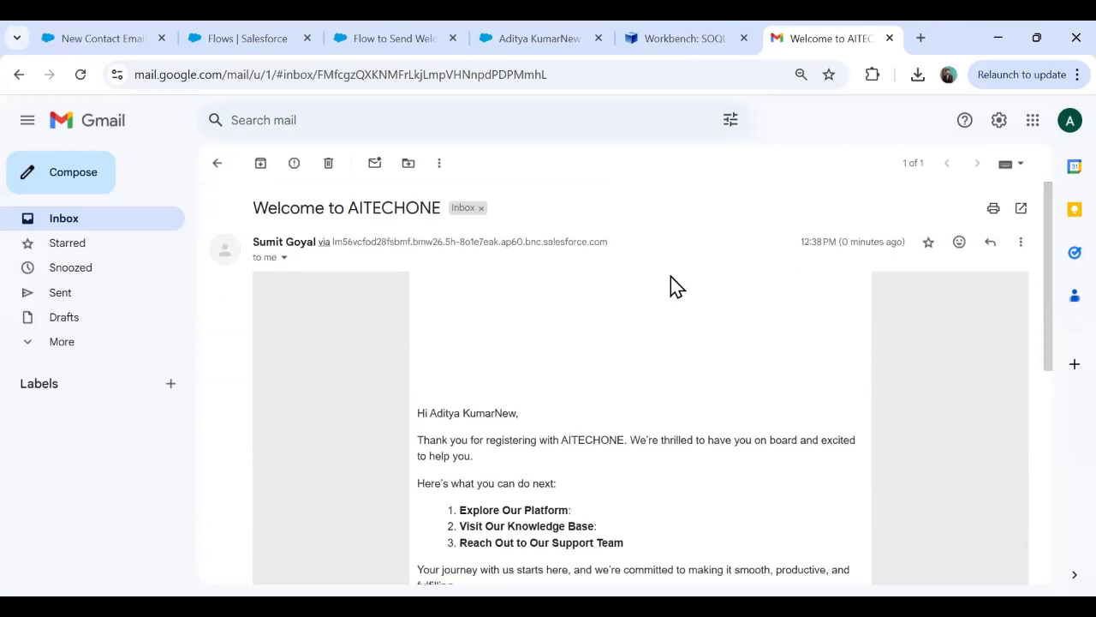
pyautogui.click(79, 77)
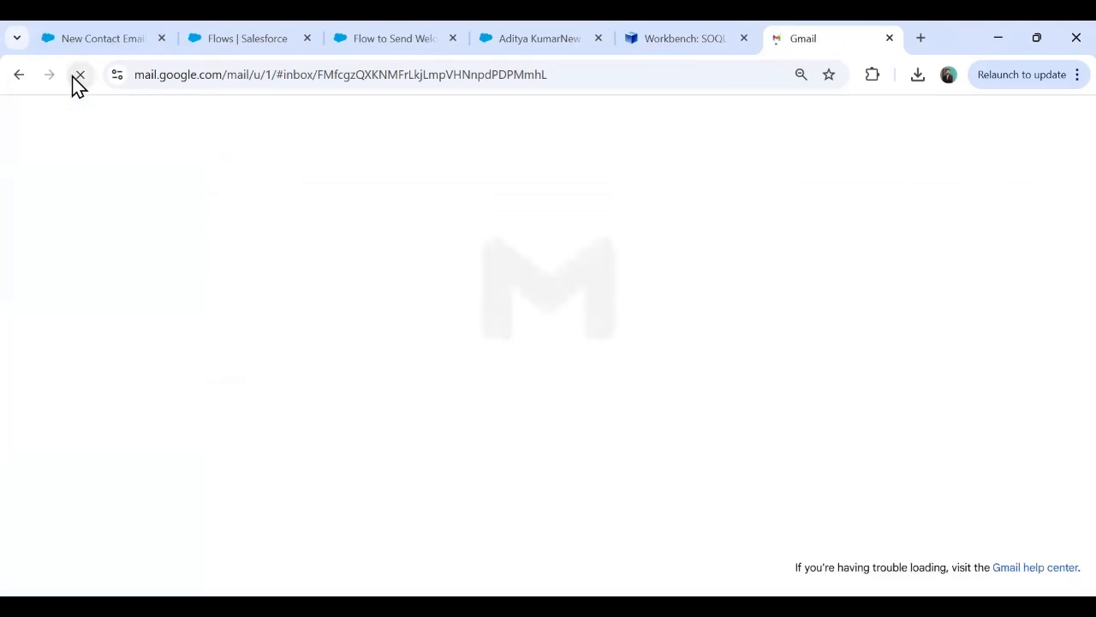